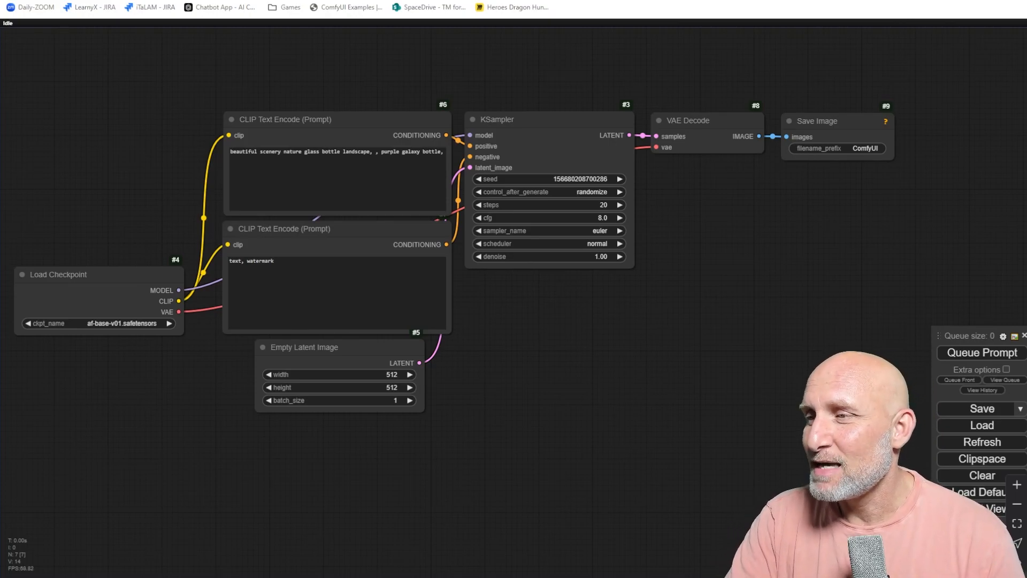
Update all ComfyUI components and custom nodes from the Manager, then restart the server.
left_click(982, 545)
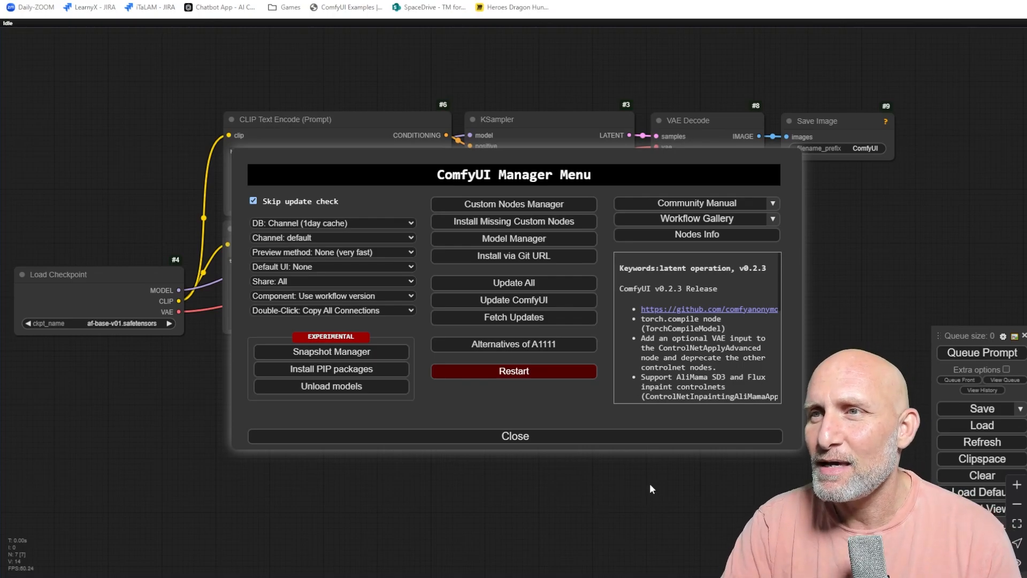
left_click(505, 283)
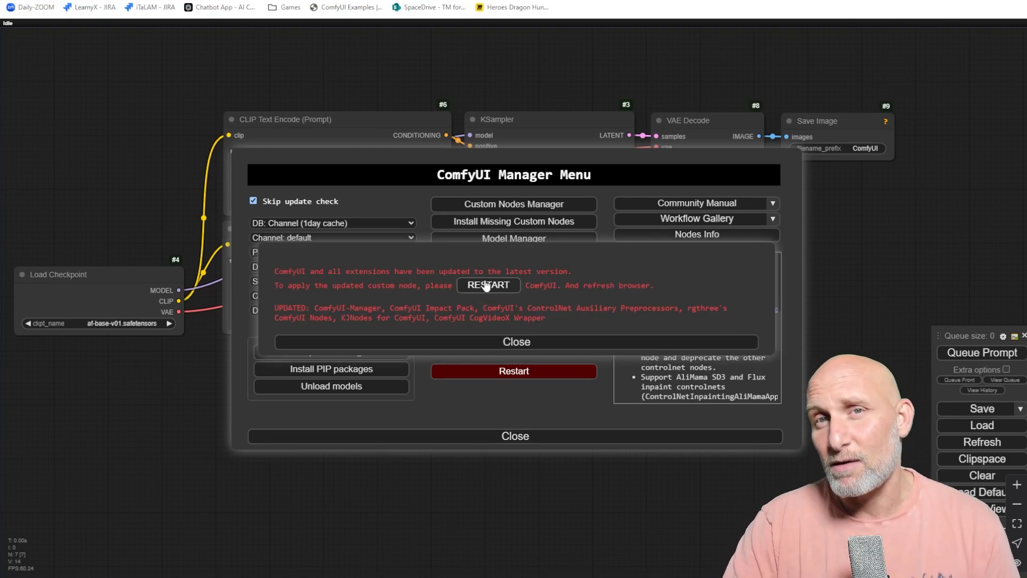
left_click(486, 286)
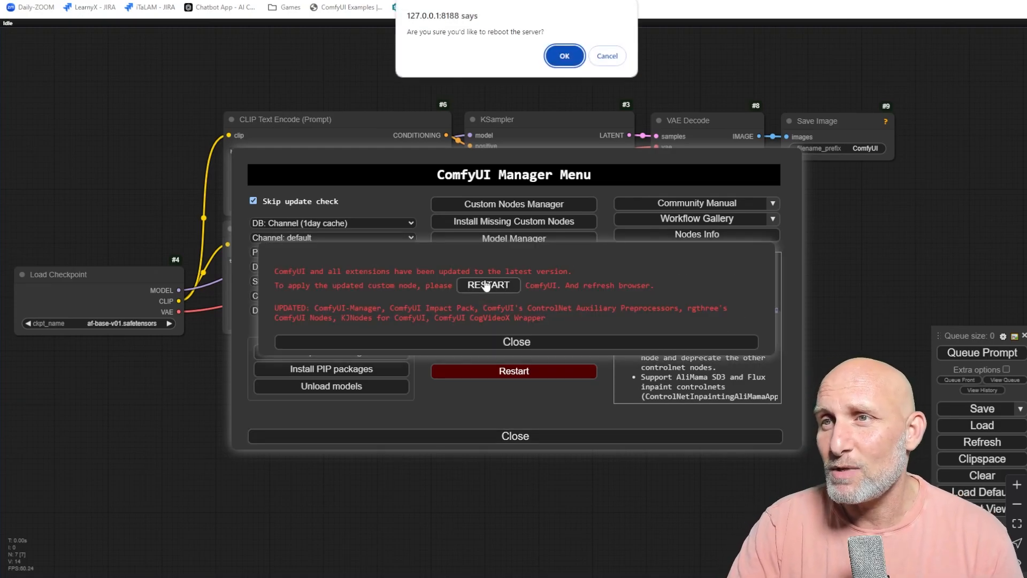
left_click(564, 55)
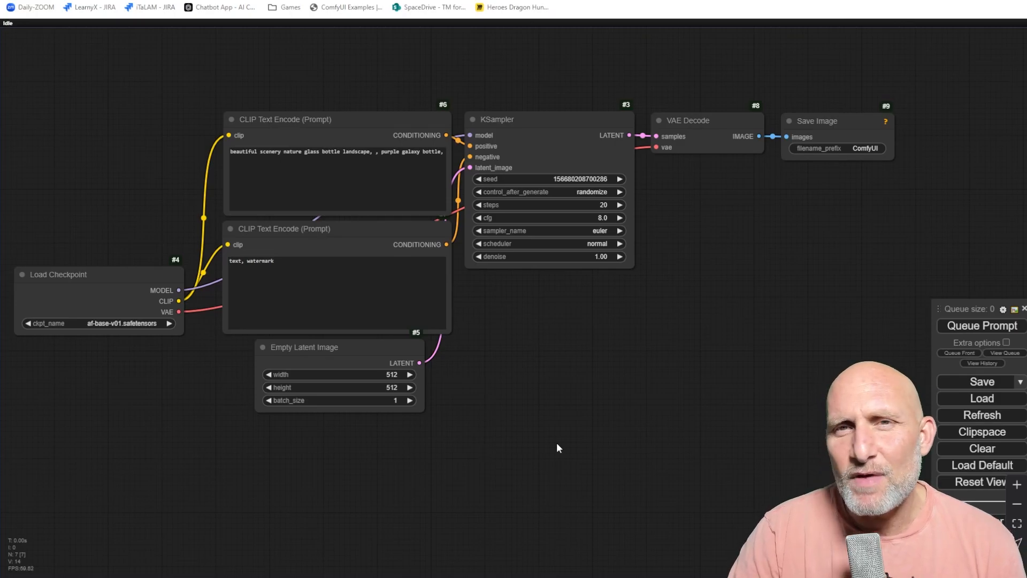
Search the custom nodes manager for "live" nodes, then close the manager.
double_click(656, 337)
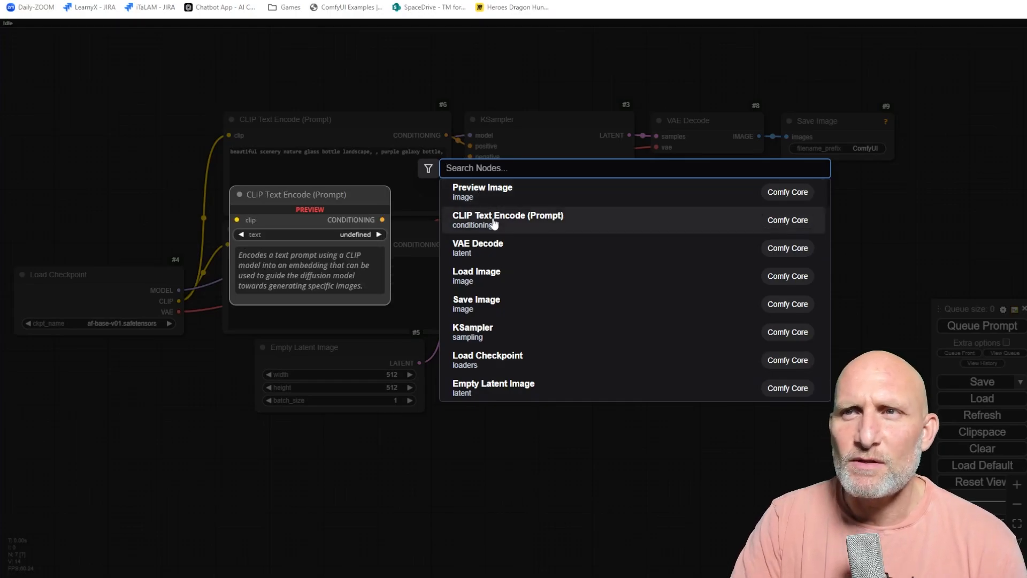
left_click(526, 499)
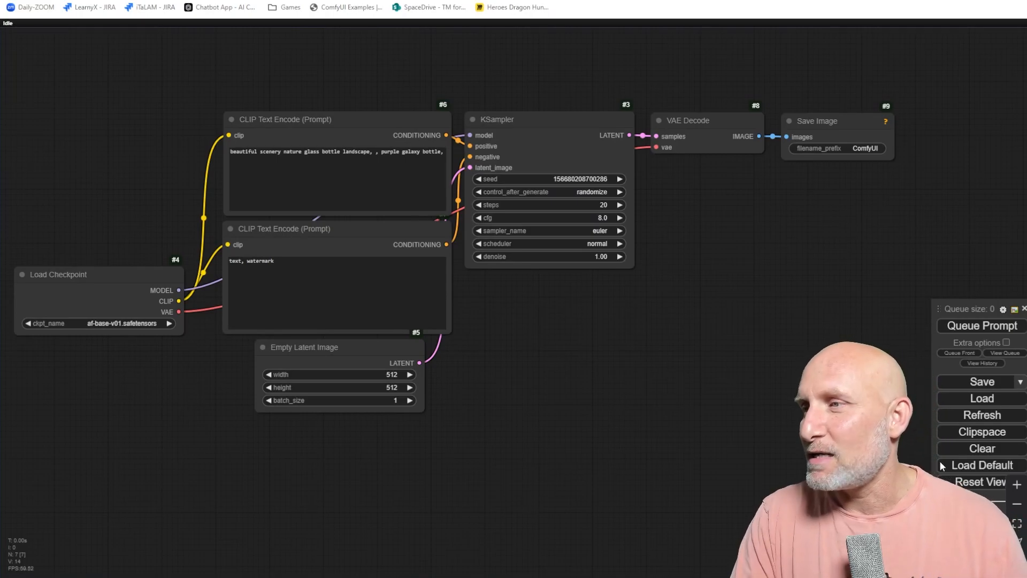
left_click(978, 519)
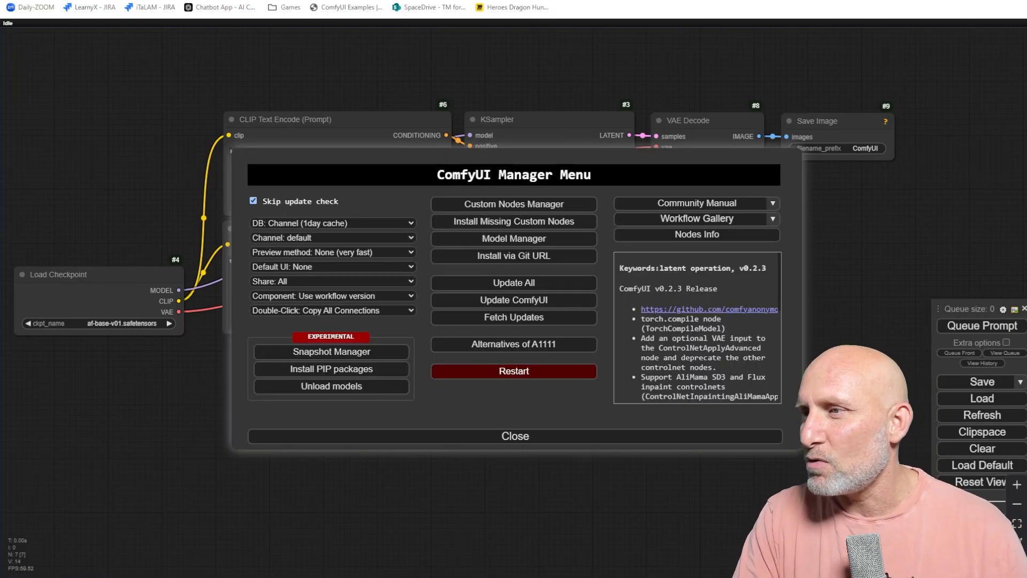
left_click(515, 206)
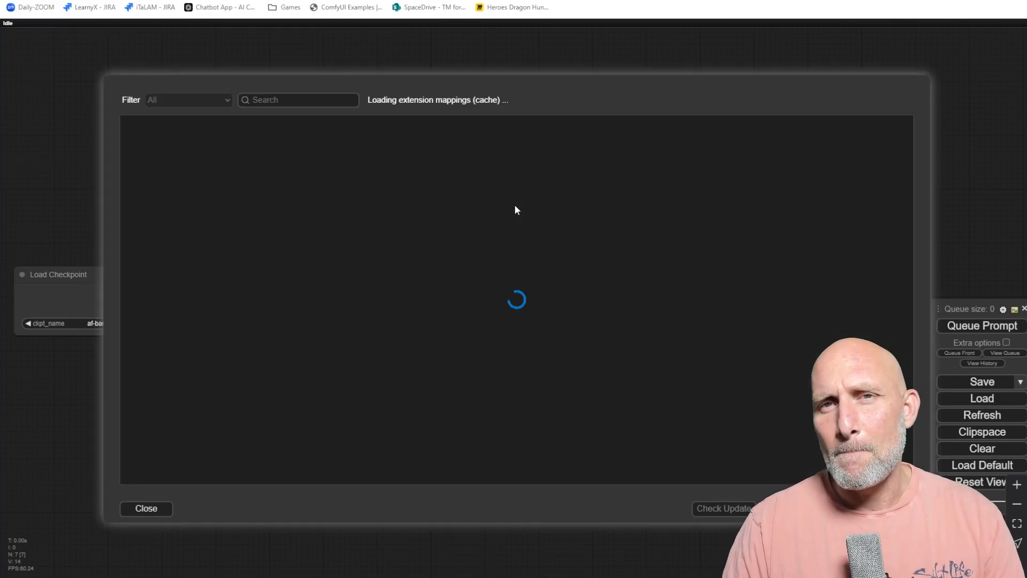
left_click(280, 99)
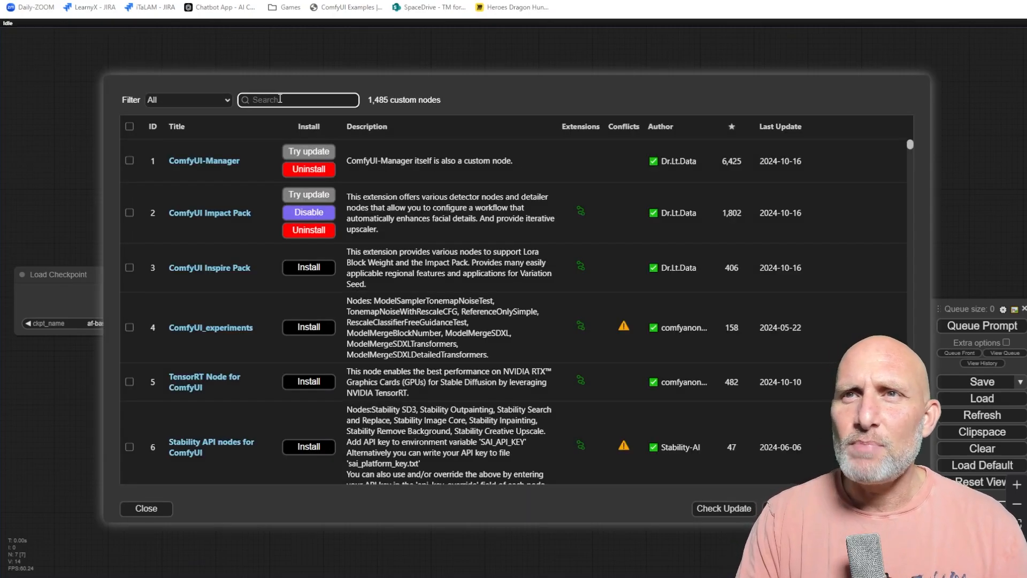
type("live")
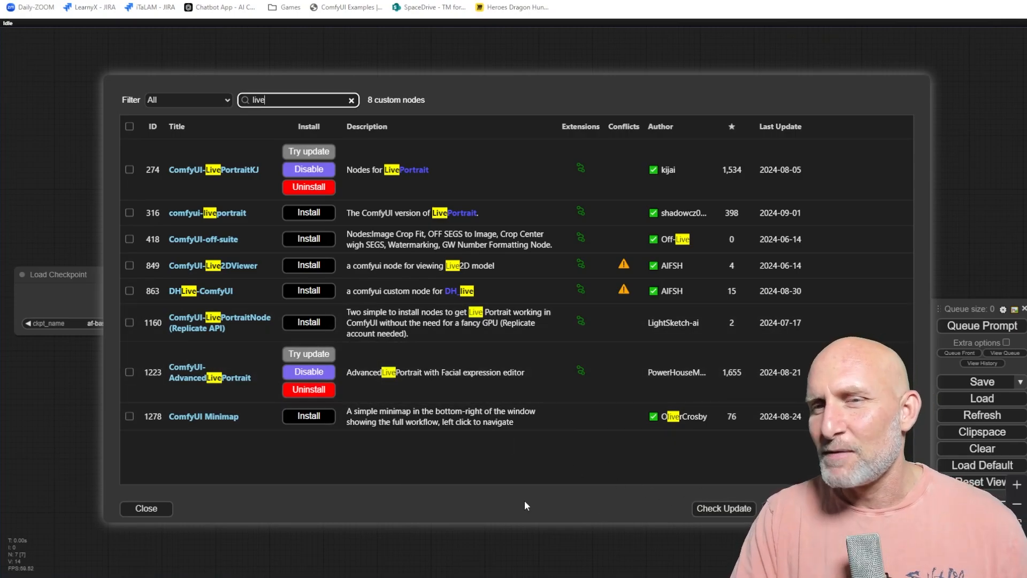
left_click(156, 510)
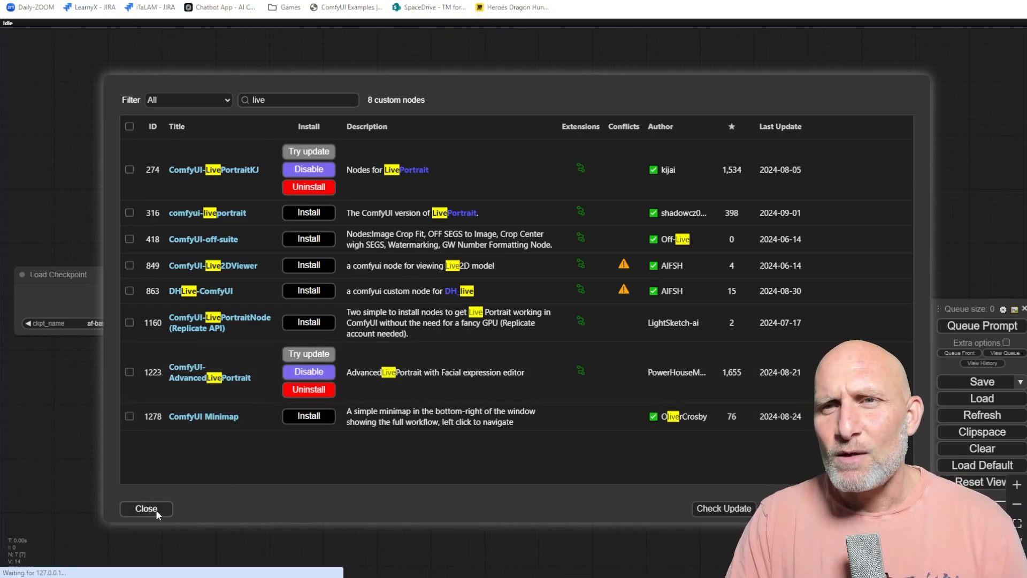
left_click(508, 438)
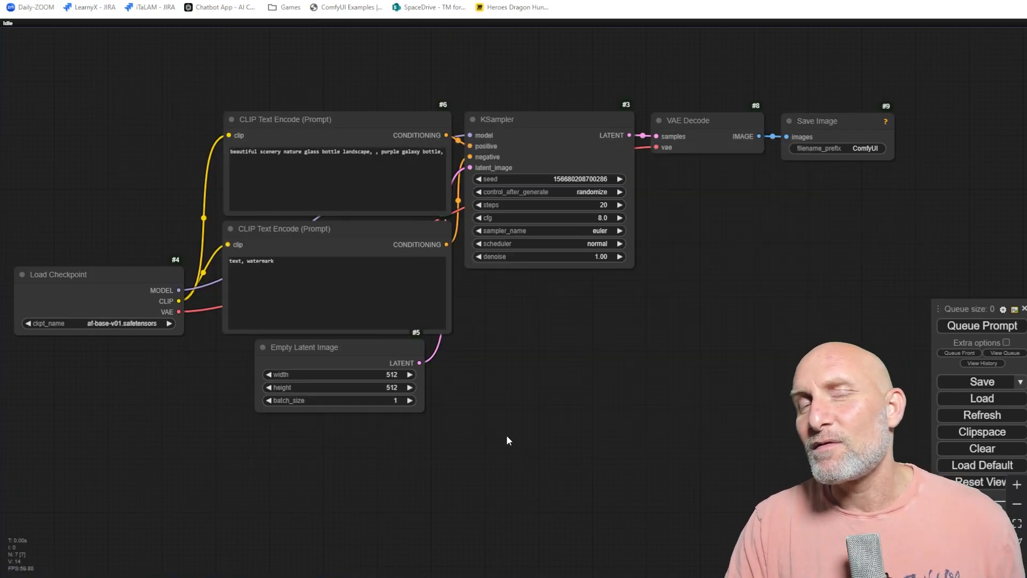
Switch the checkpoint to xl-devilish-photorealism-14.safetensors and set the latent image width to 1024.
left_click(140, 323)
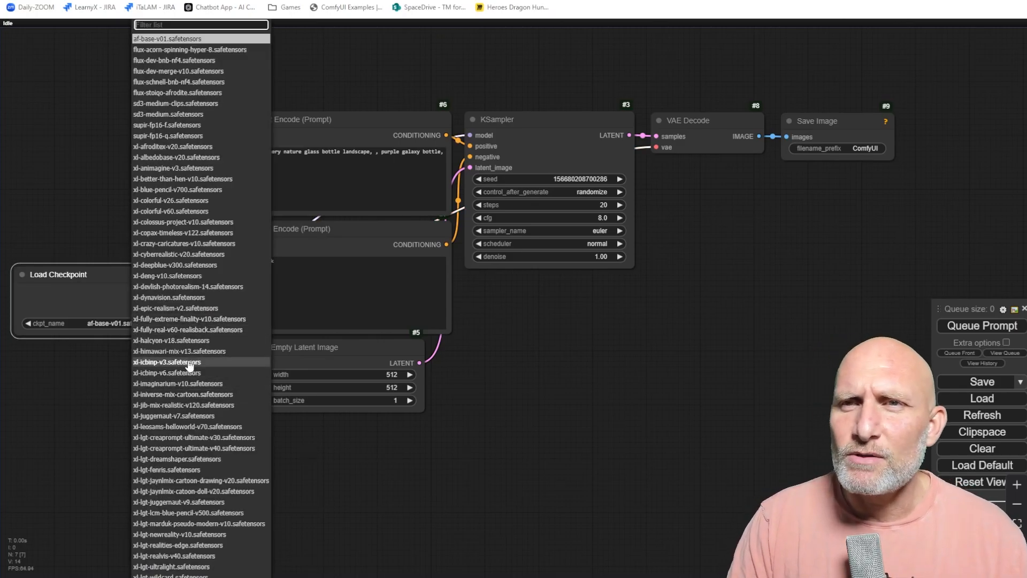
left_click(171, 287)
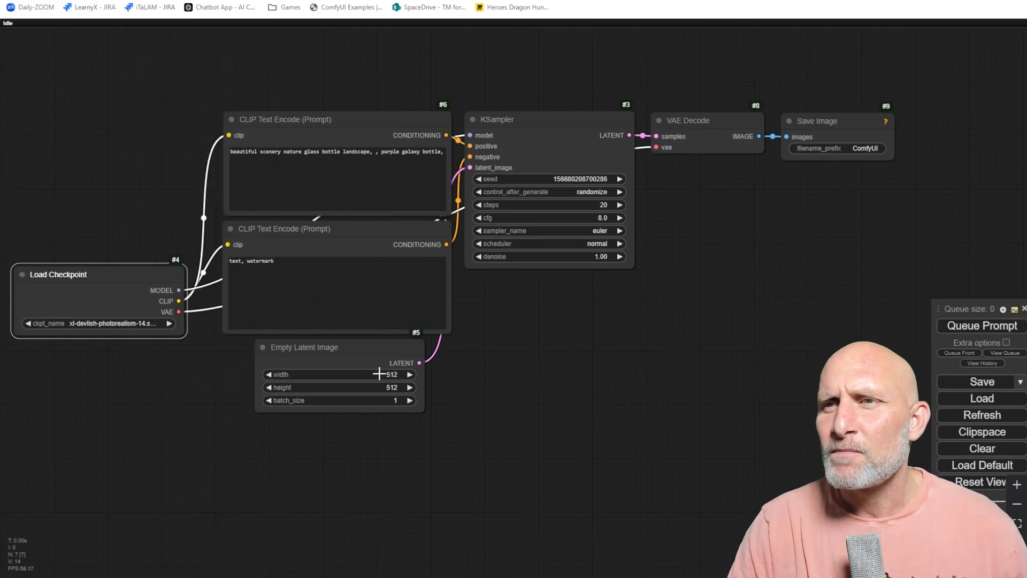
left_click(380, 374)
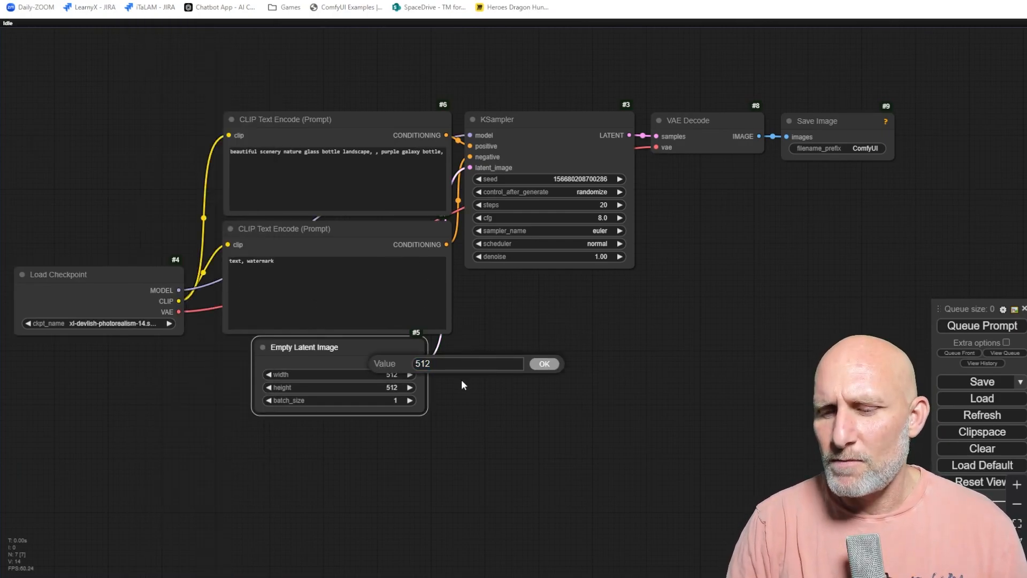
key("ctrl+a")
type("1024")
key("Return")
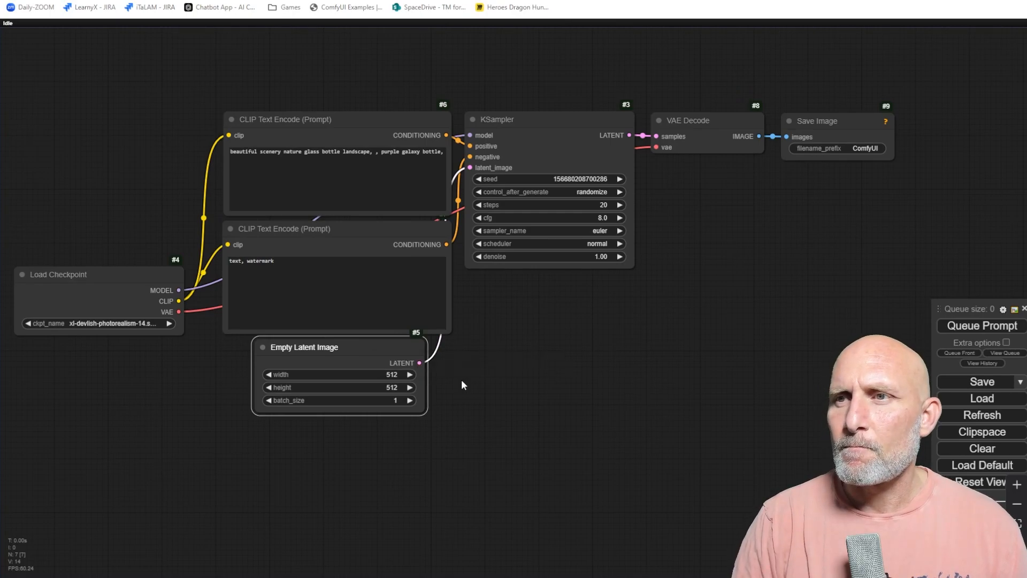
Try to set the latent image height to 1024.
left_click(391, 387)
type("1")
type("1024")
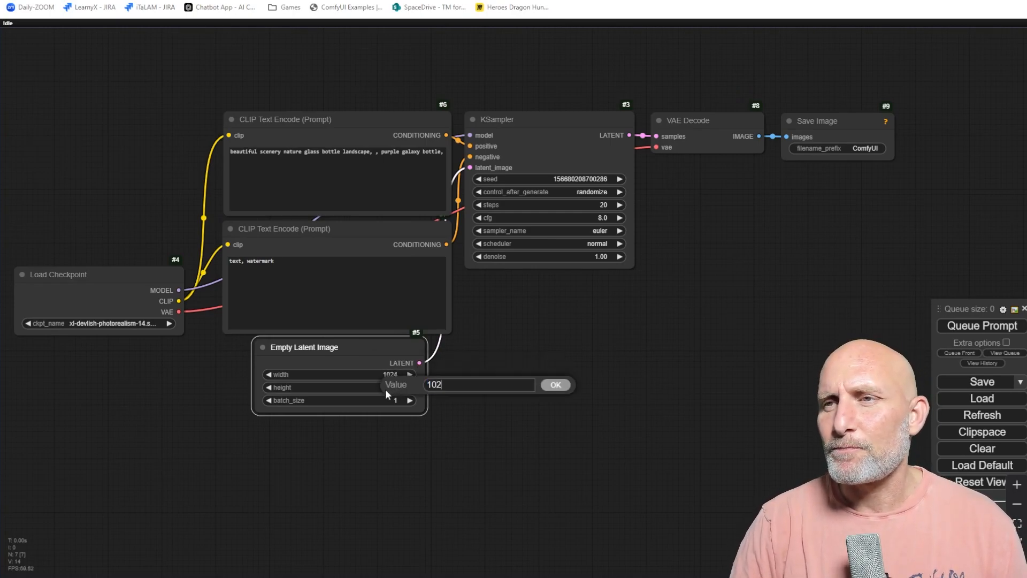
key("Return")
Replace the positive prompt with "A portrait photo of a warrior looking deeply into the camera. ambience. grim vibe. dark tone.".
left_click(337, 177)
key("ctrl+a")
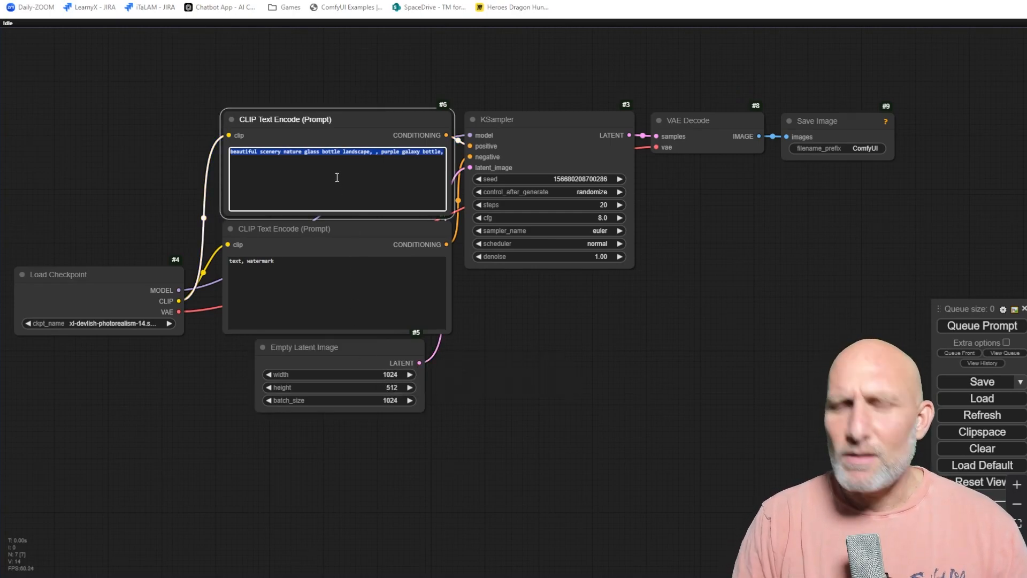
type("A")
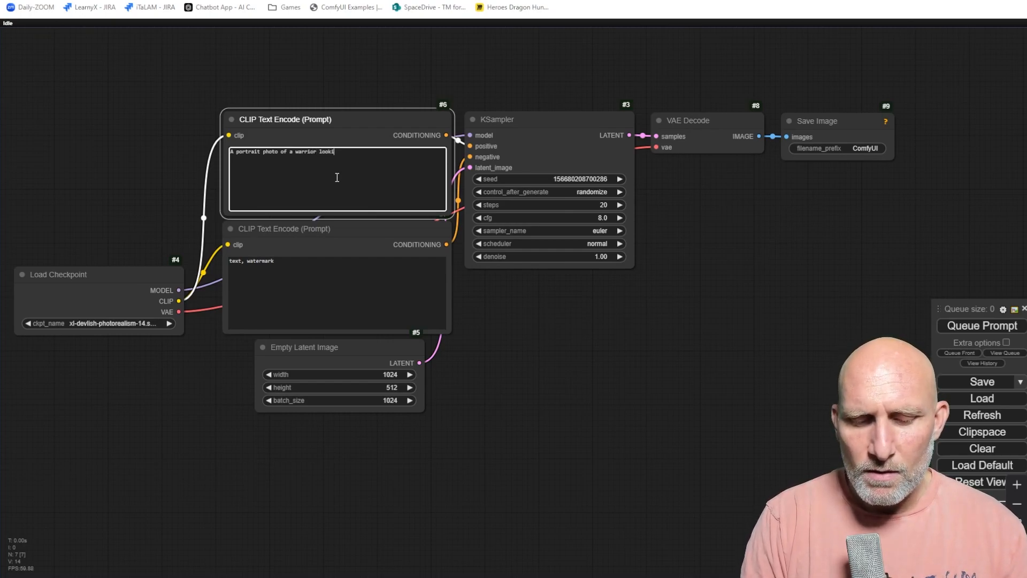
type("into the camera.")
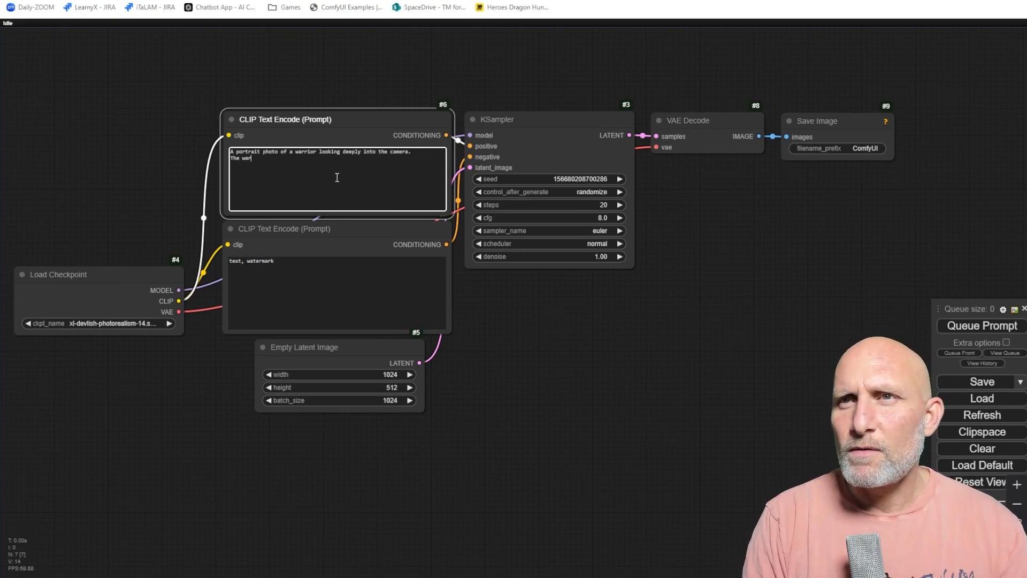
key("BackSpace")
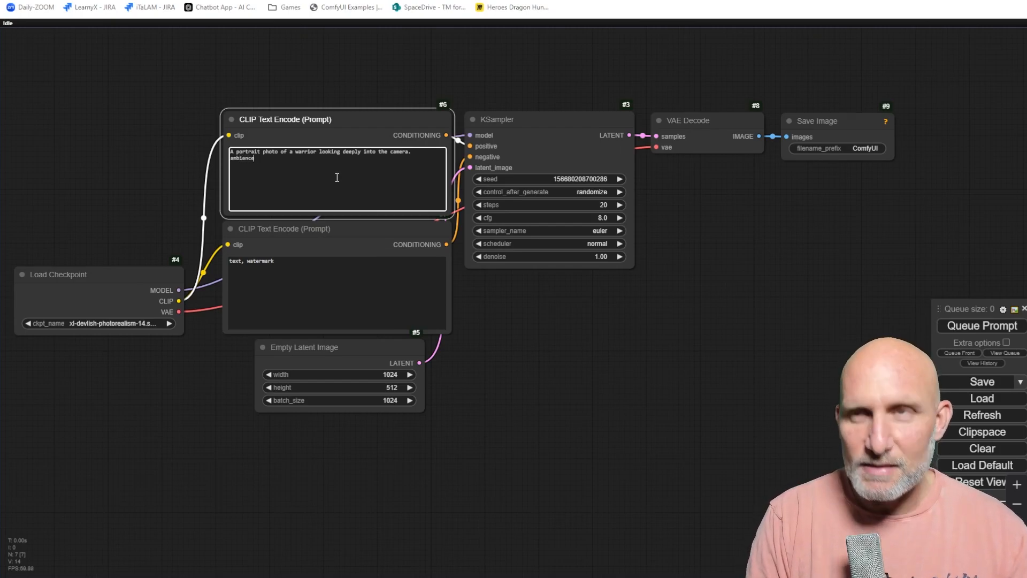
type("ambience. grim vibe. dark tone.")
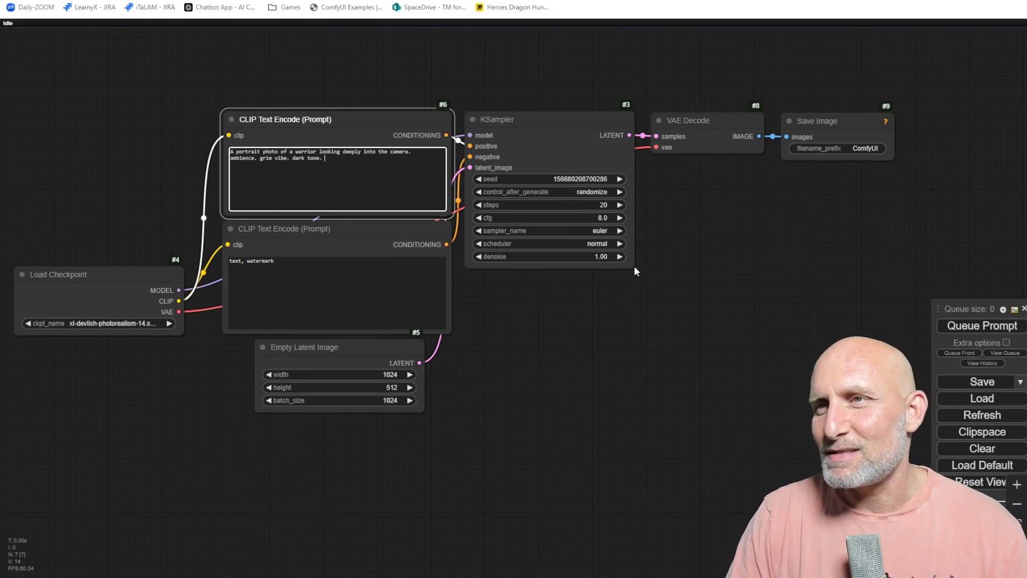
Set the KSampler steps to 16 and cfg to 6.0.
left_click(550, 205)
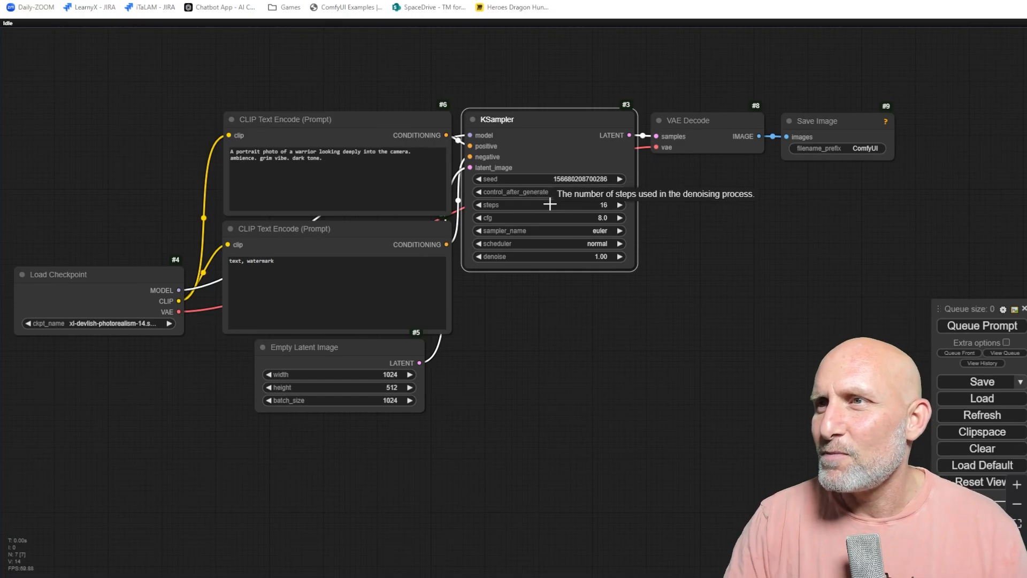
left_click(568, 217)
type("6")
key("Return")
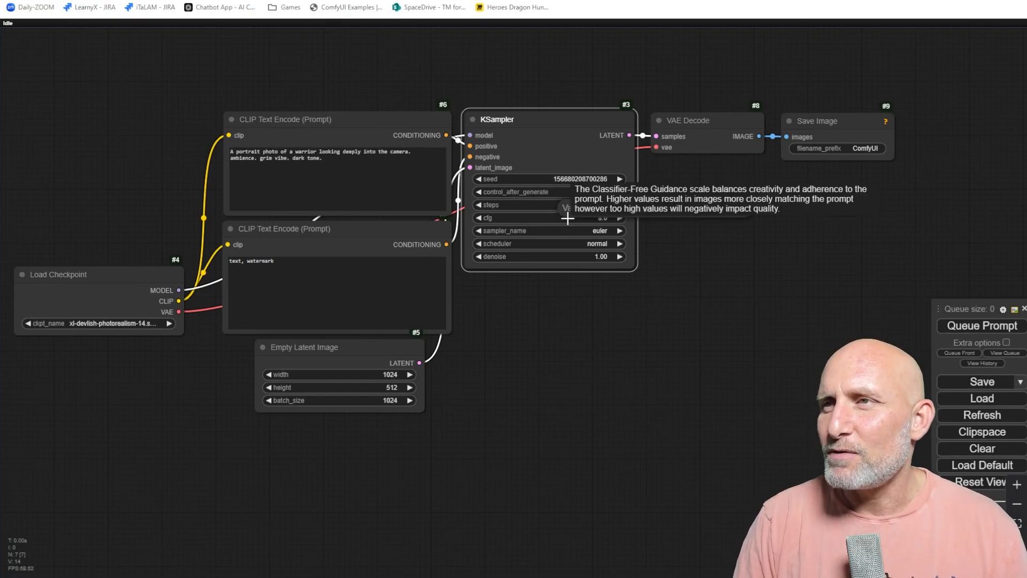
Set the KSampler sampler to dpmpp_2m and the scheduler to karras.
left_click(608, 230)
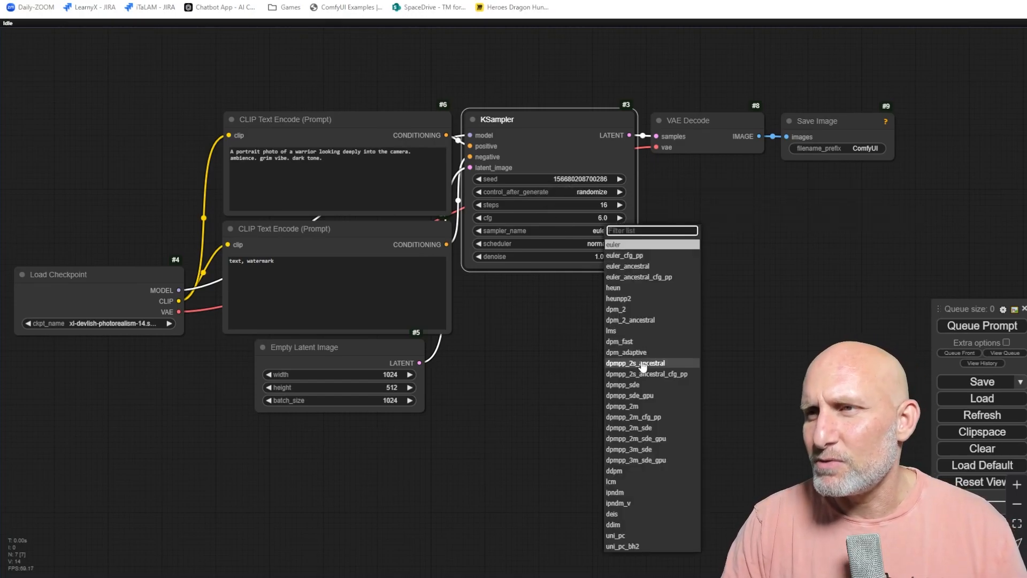
left_click(640, 407)
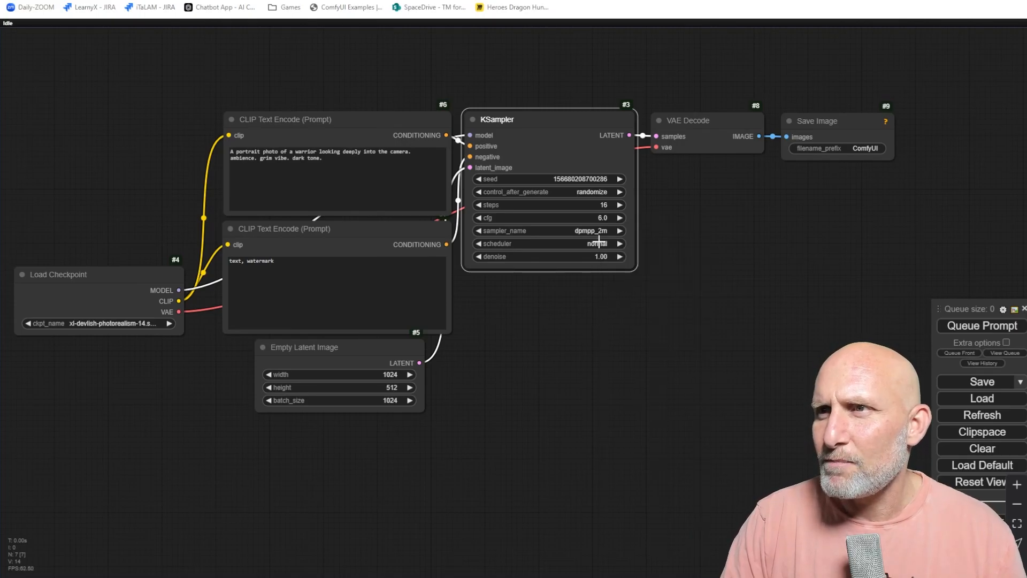
left_click(597, 243)
left_click(618, 268)
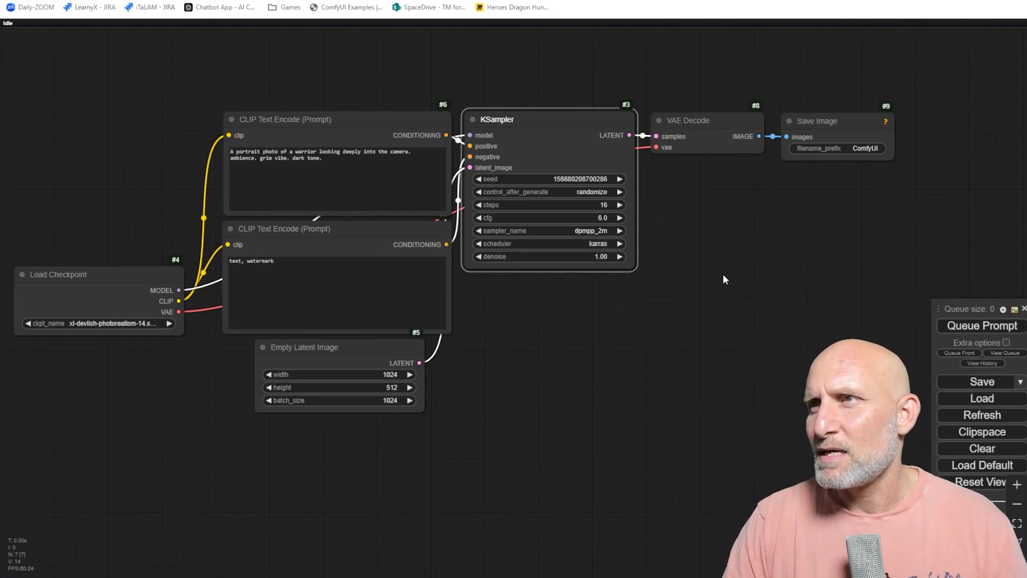
Replace the Save Image node with a Preview Image node fed from the VAE Decode image output.
left_click(825, 121)
key("Delete")
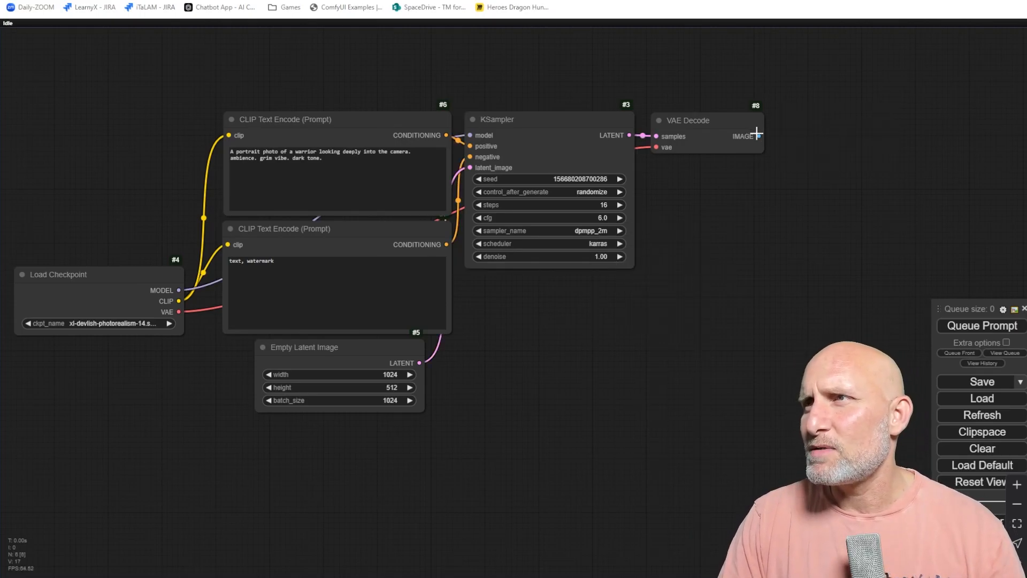
left_click_drag(758, 136, 687, 176)
left_click(681, 257)
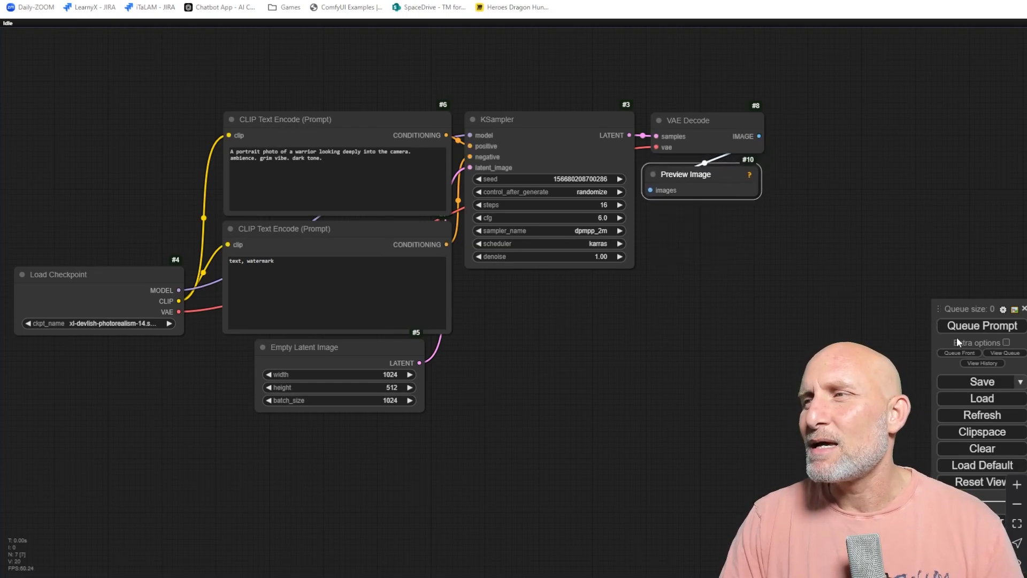
Set the latent image height to 1024 and the batch size to 1.
left_click(391, 375)
type("1024")
key("Return")
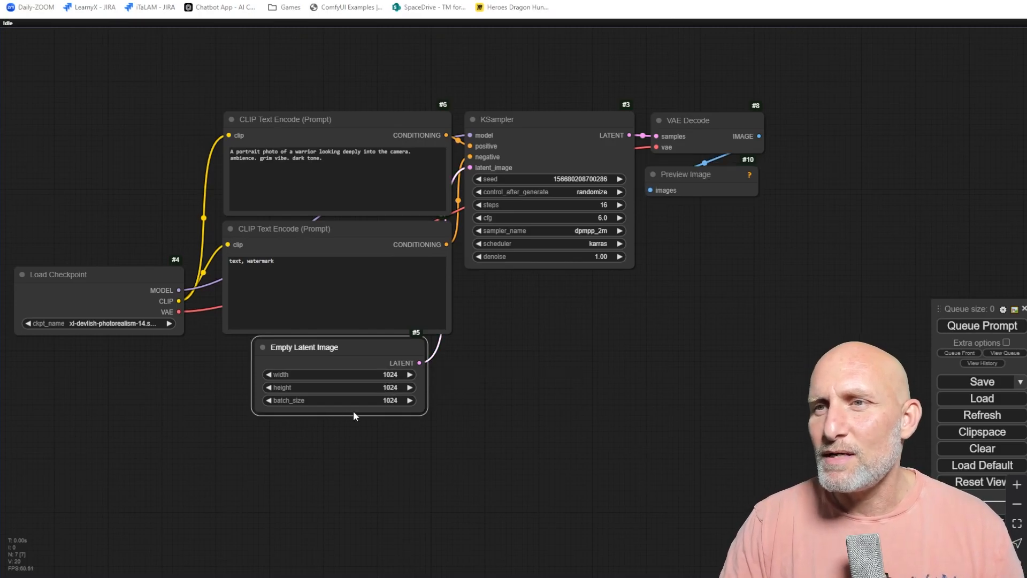
left_click(380, 386)
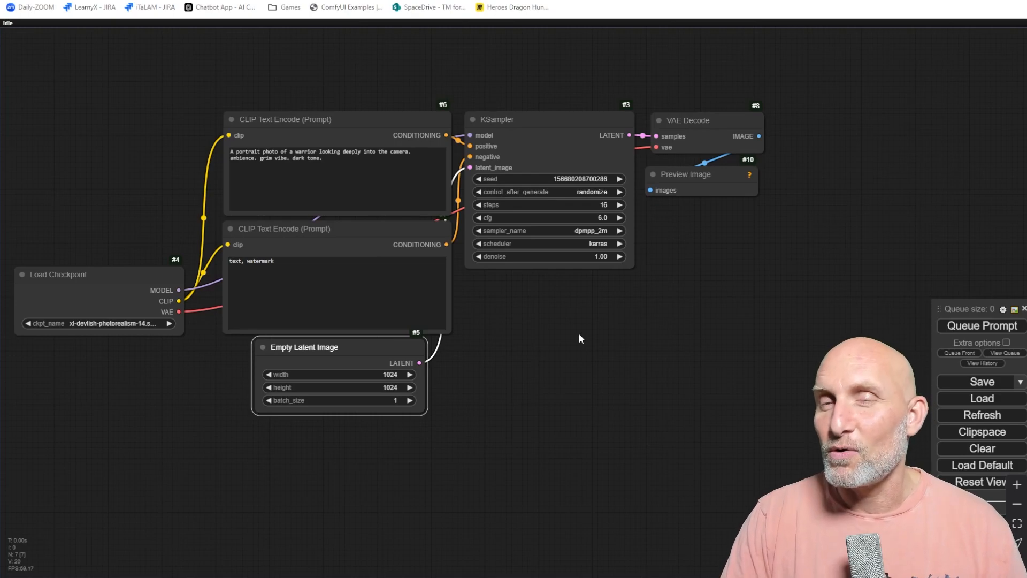
Queue the prompt to generate an image and enlarge the Preview Image node to inspect it.
left_click(982, 327)
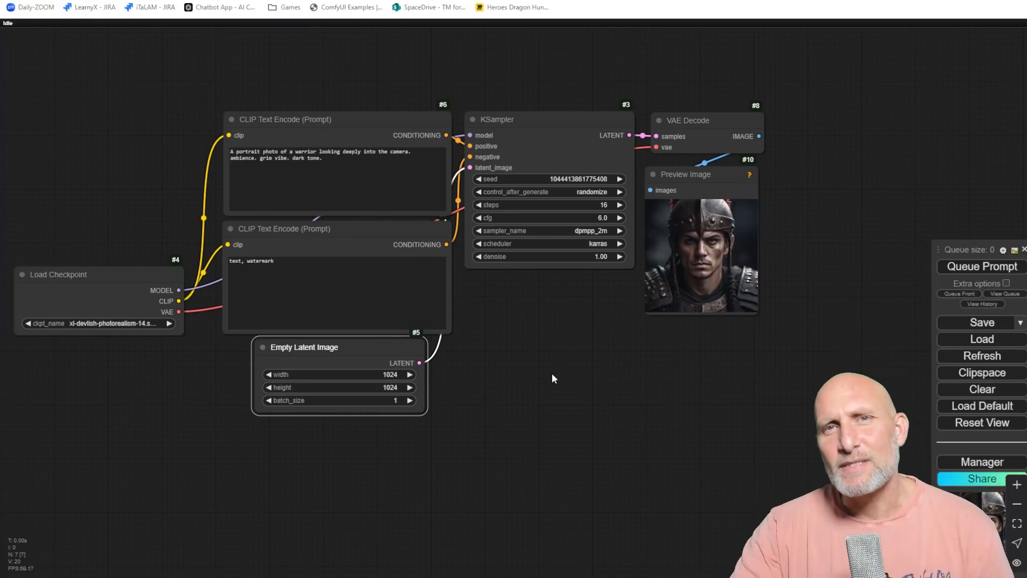
scroll(728, 321, "up", 6)
left_click_drag(653, 419, 409, 560)
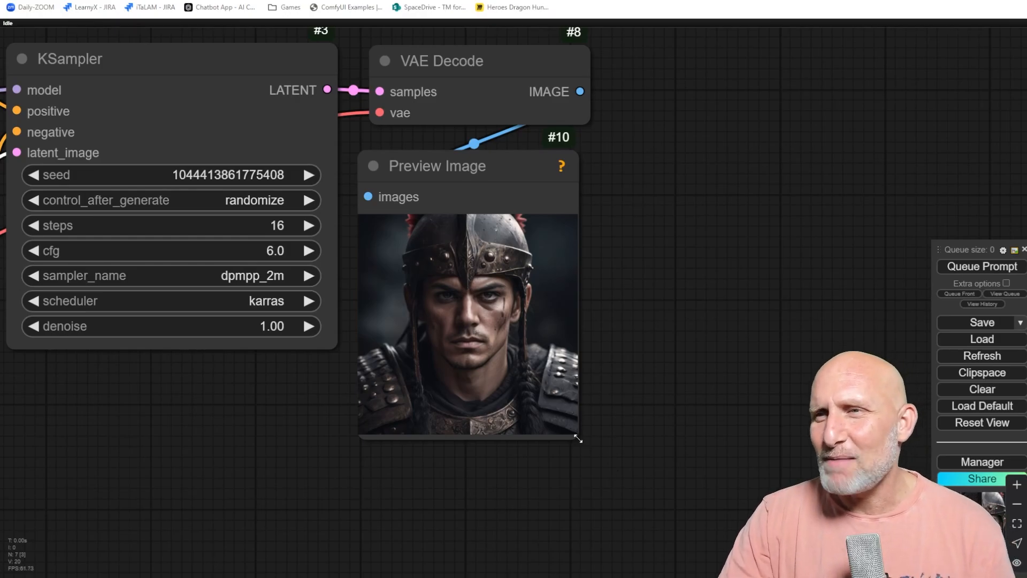
left_click_drag(578, 438, 722, 518)
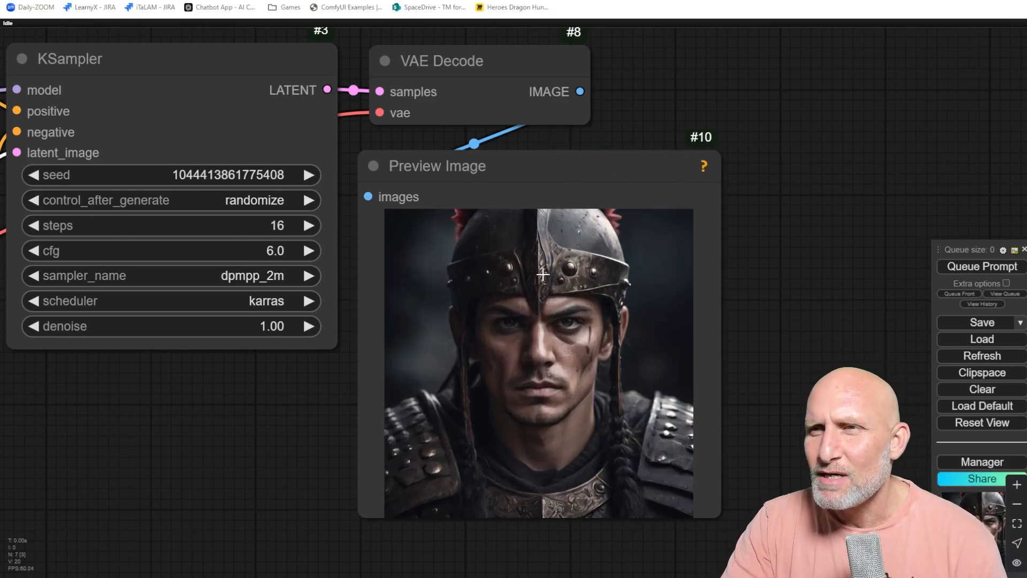
scroll(434, 341, "down", 3)
scroll(400, 347, "down", 2)
left_click_drag(251, 389, 550, 339)
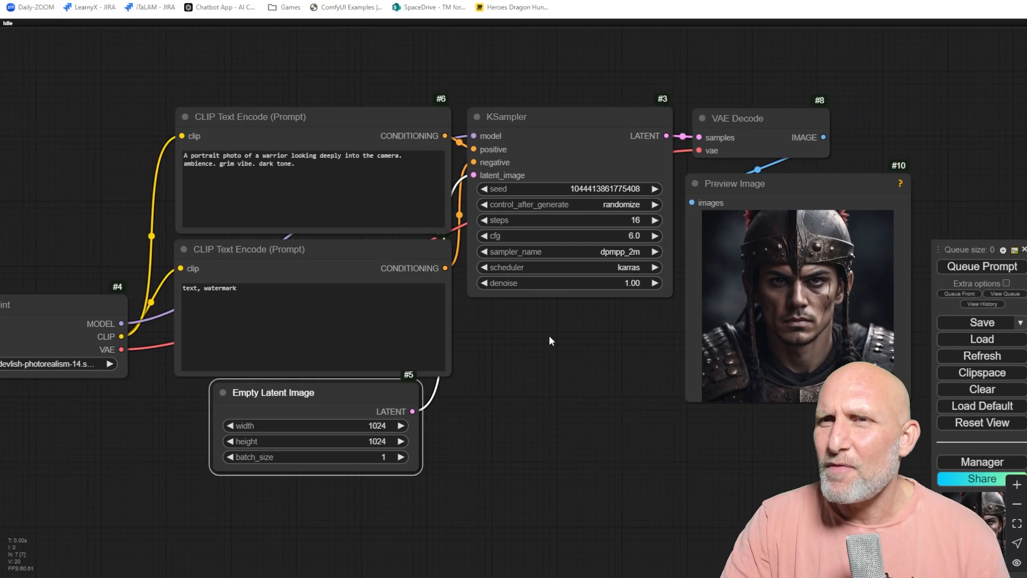
Add helmet, hat and crown to the negative prompt and queue a new generation.
scroll(548, 339, "up", 1)
left_click(262, 283)
type(", ")
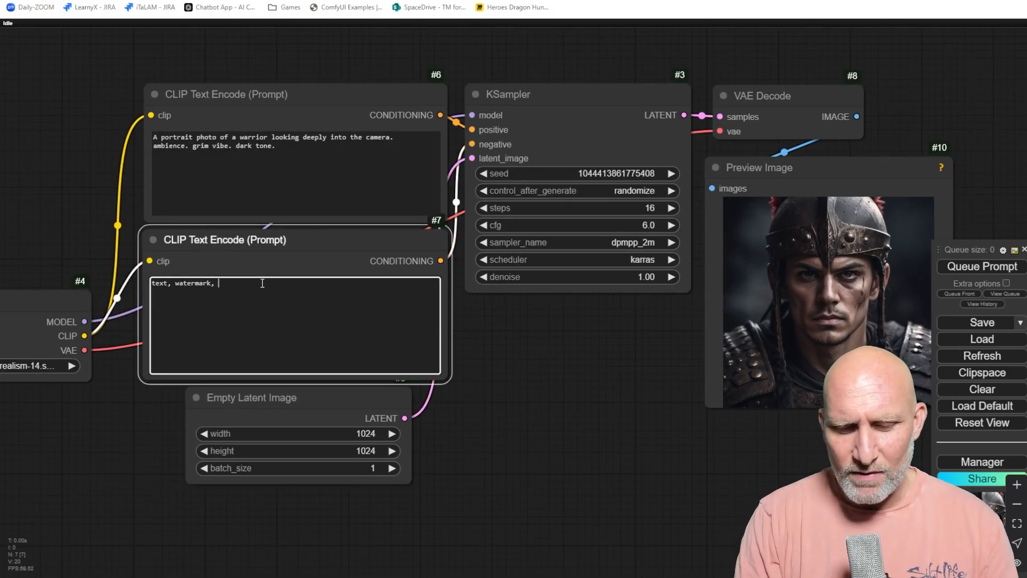
type("helmet, hat, crown")
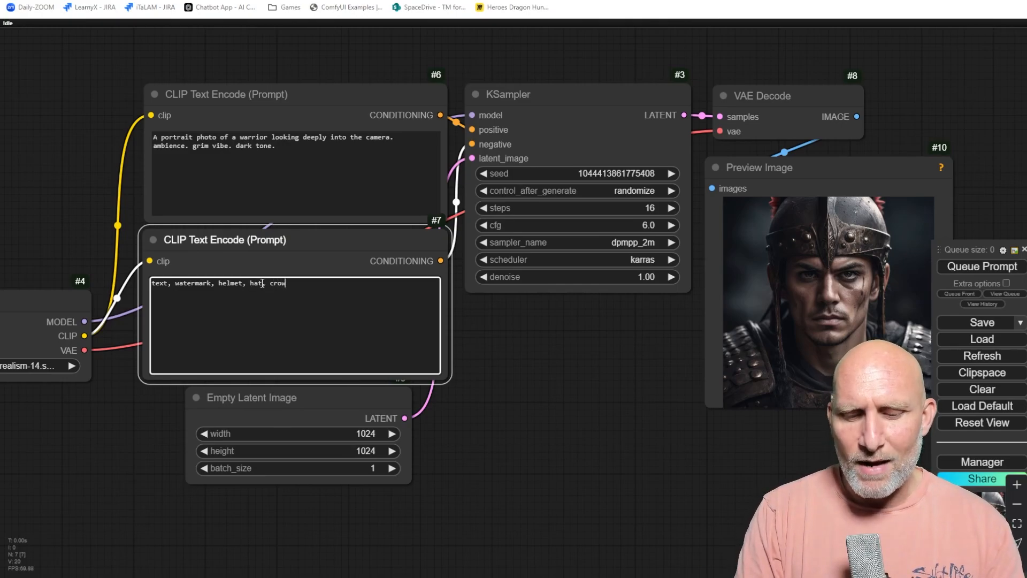
left_click(987, 267)
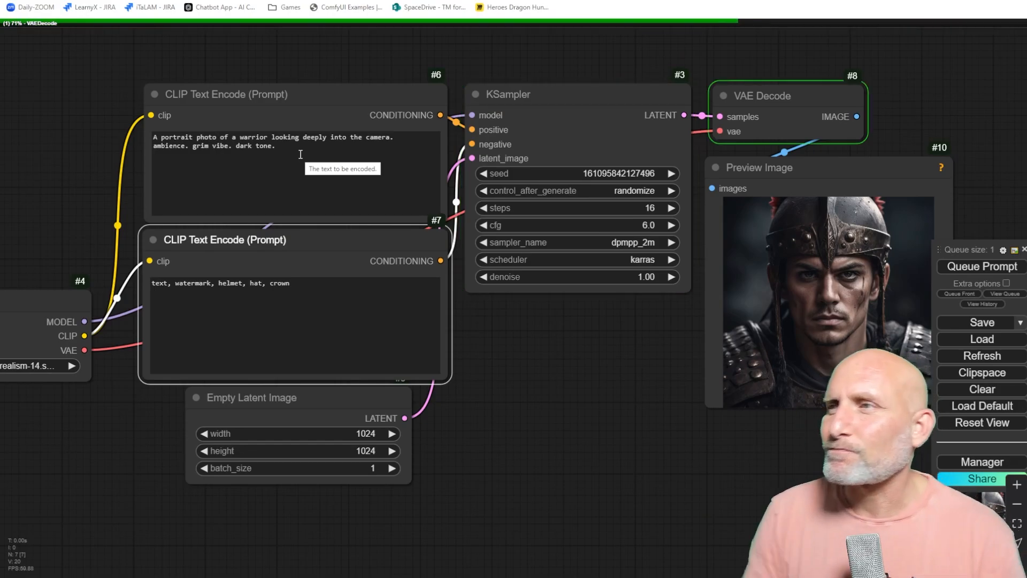
Reload the earlier generation's settings from the queue history and set the seed control to fixed.
left_click_drag(662, 397, 534, 435)
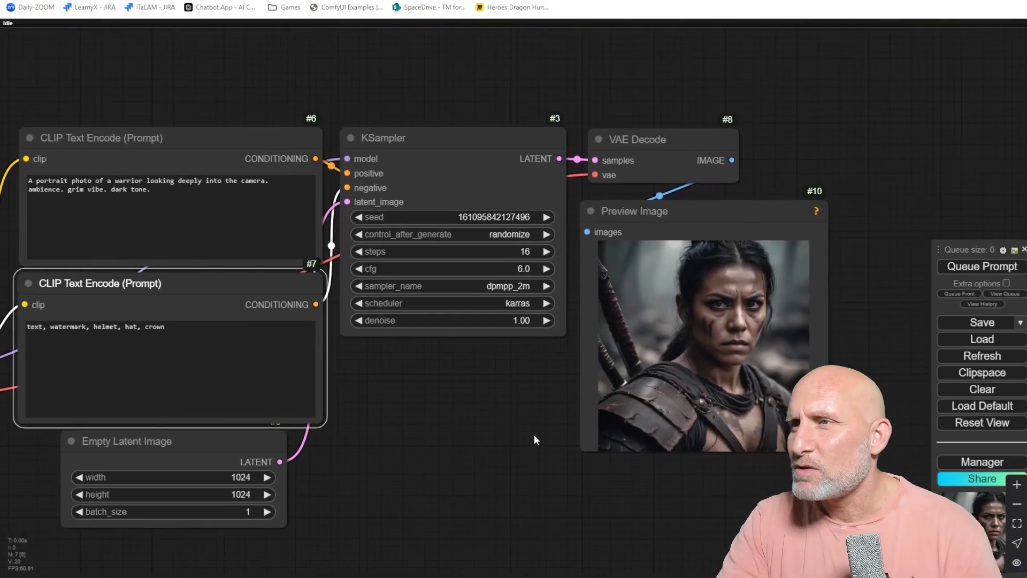
scroll(688, 333, "up", 5)
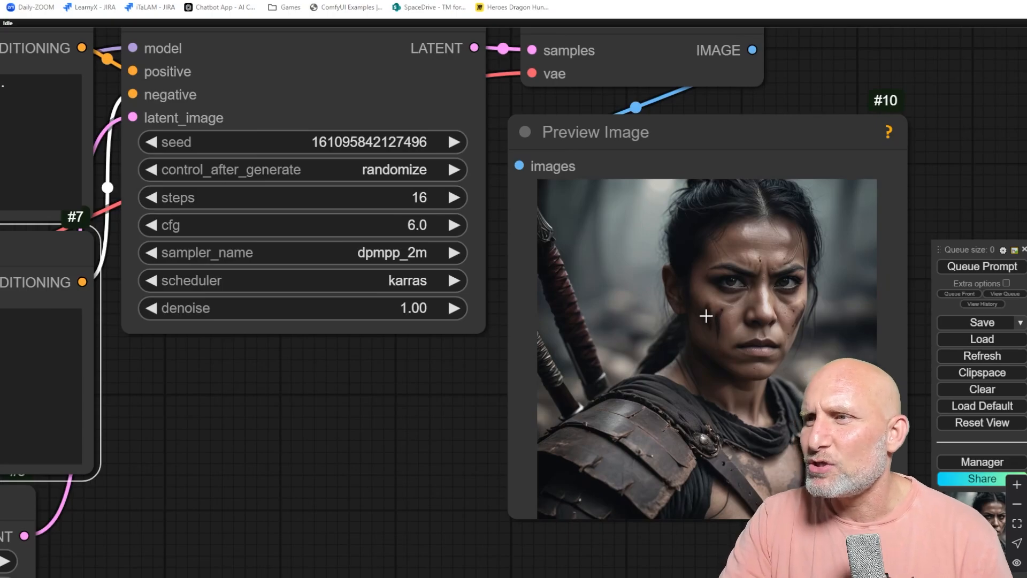
scroll(678, 300, "down", 2)
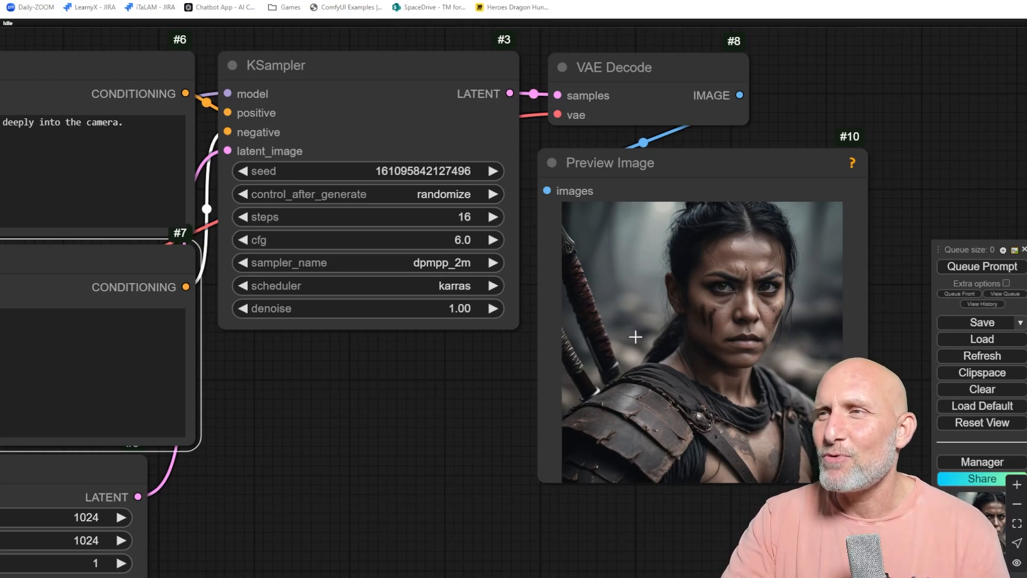
left_click(986, 304)
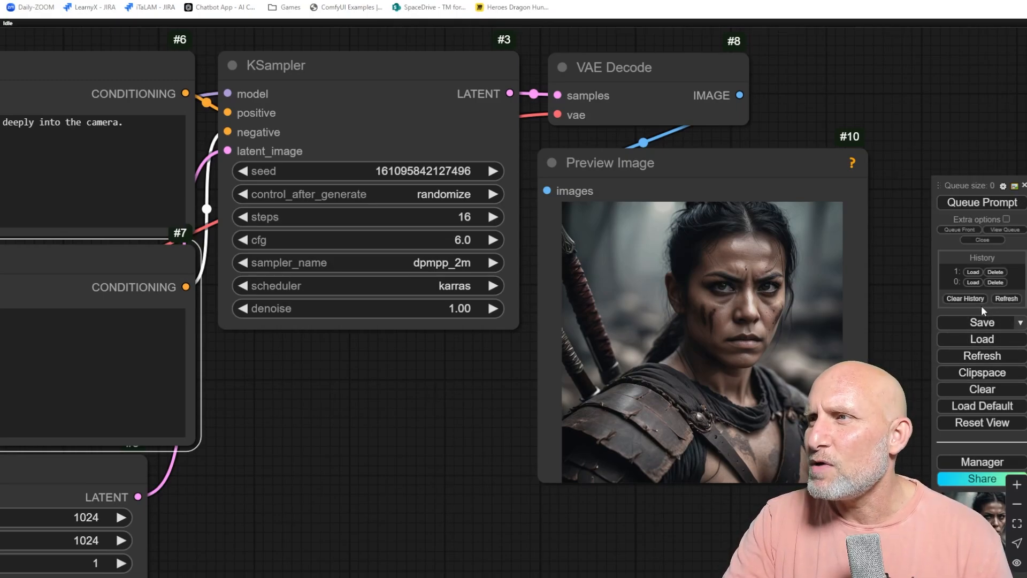
left_click(974, 273)
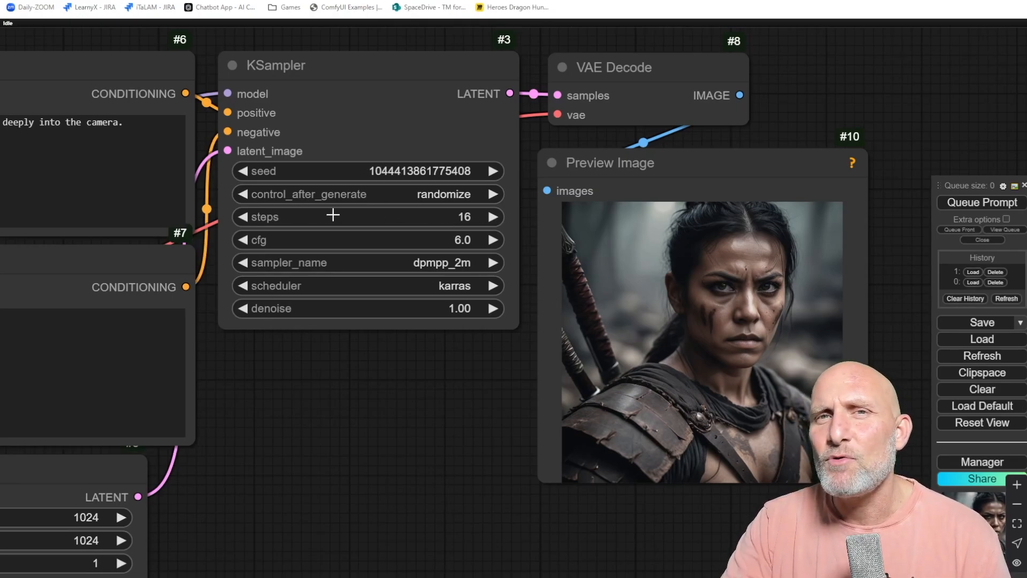
left_click(464, 194)
left_click(462, 180)
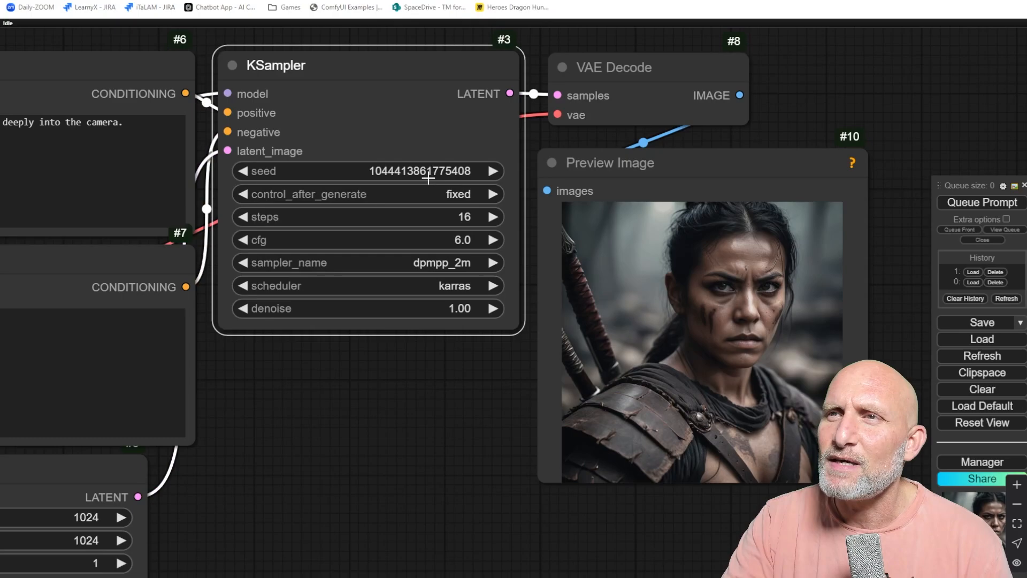
Queue the prompt again with the fixed seed and close the history list.
left_click(983, 203)
left_click(984, 198)
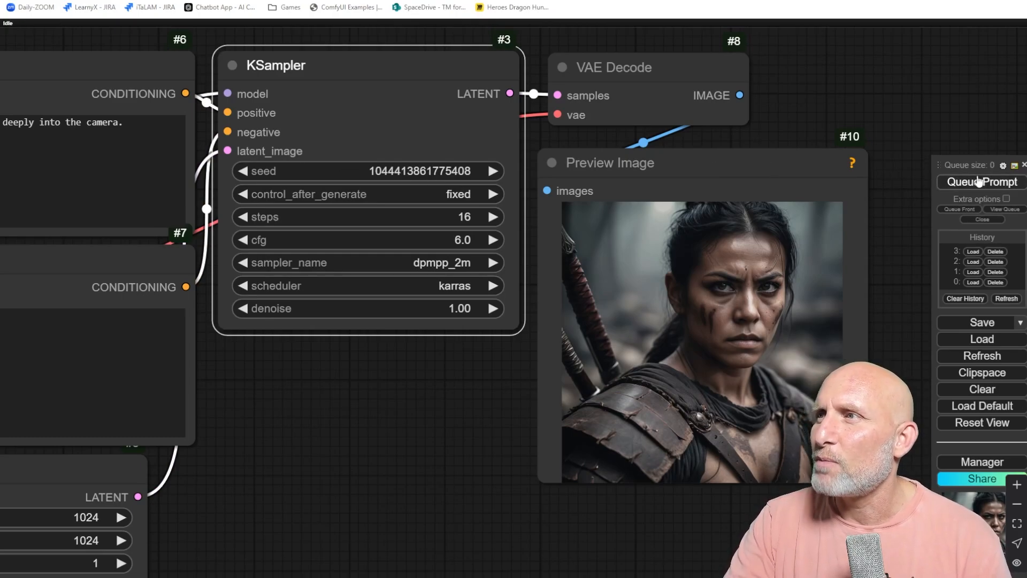
left_click(980, 181)
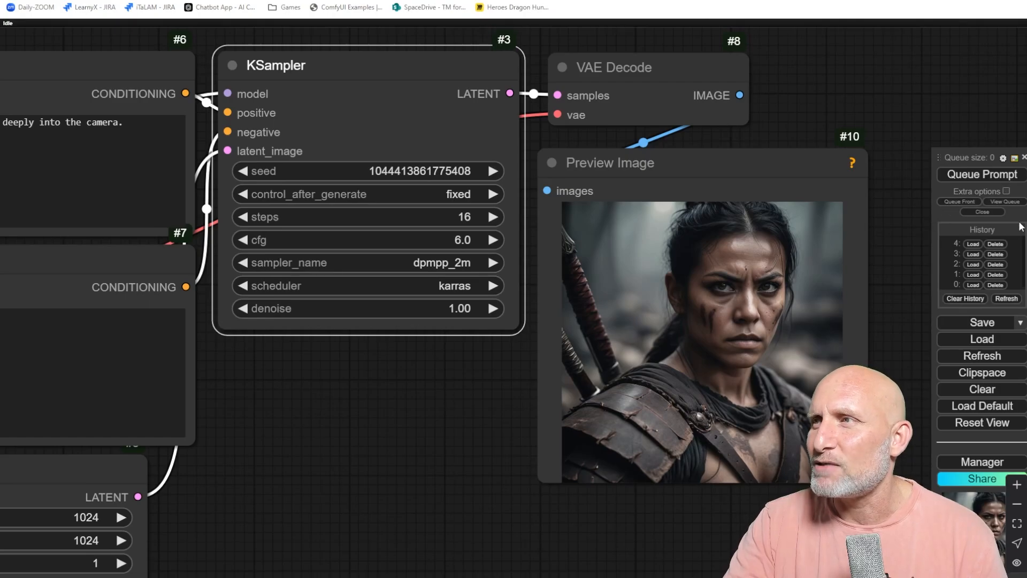
left_click(983, 211)
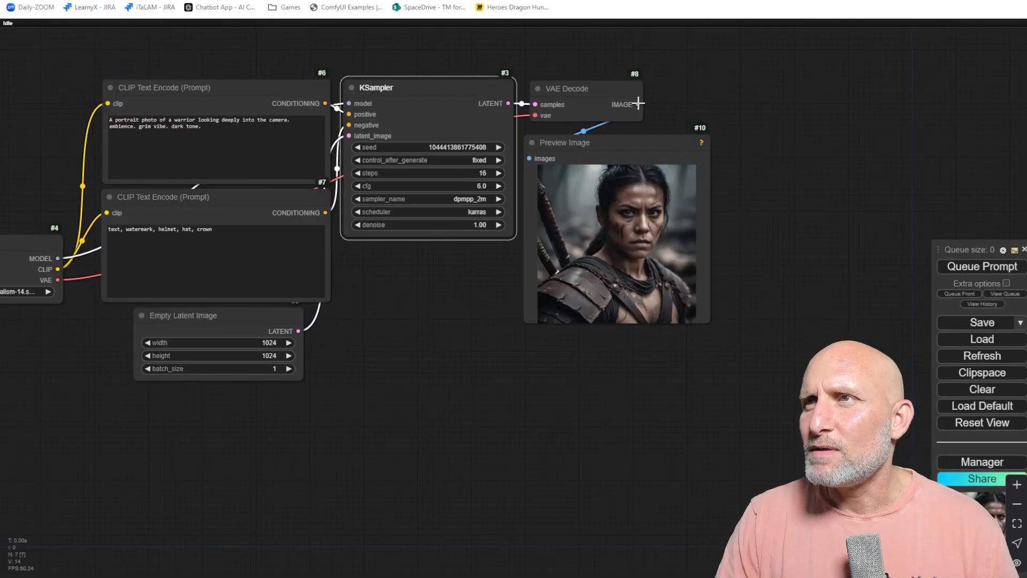
Add an Expression Editor (PHM) node fed from the VAE Decode image output.
left_click_drag(638, 103, 503, 375)
left_click(515, 401)
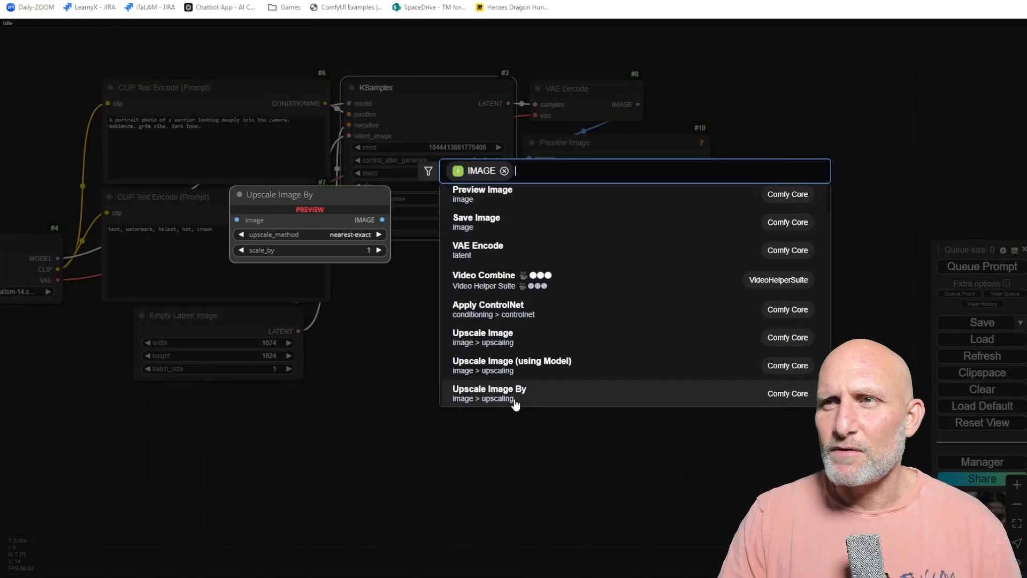
type("expres")
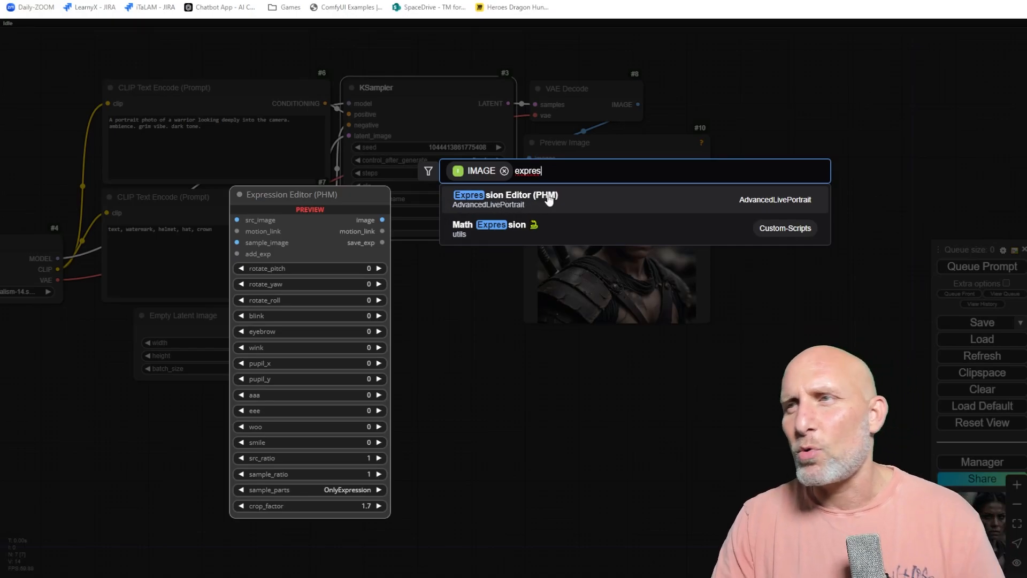
left_click(495, 203)
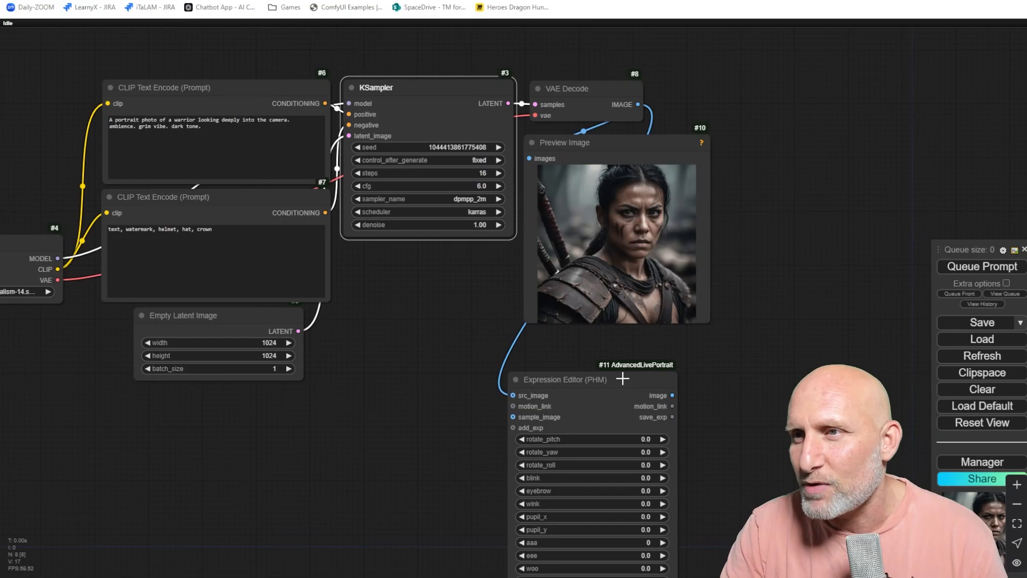
Arrange the Expression Editor node beside the Preview Image node.
left_click_drag(622, 379, 833, 135)
left_click_drag(624, 363, 405, 459)
scroll(553, 417, "up", 4)
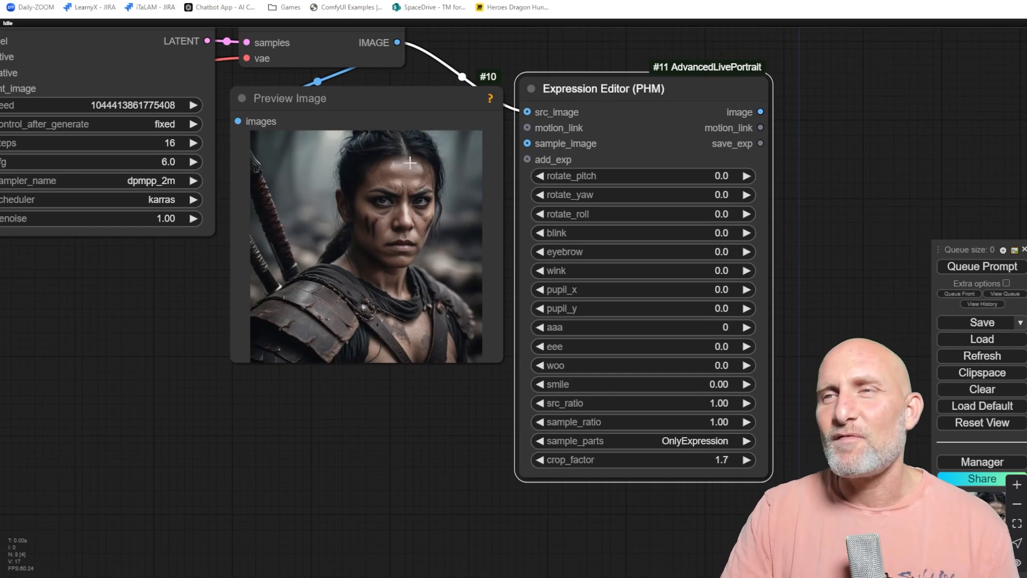
left_click_drag(376, 103, 354, 85)
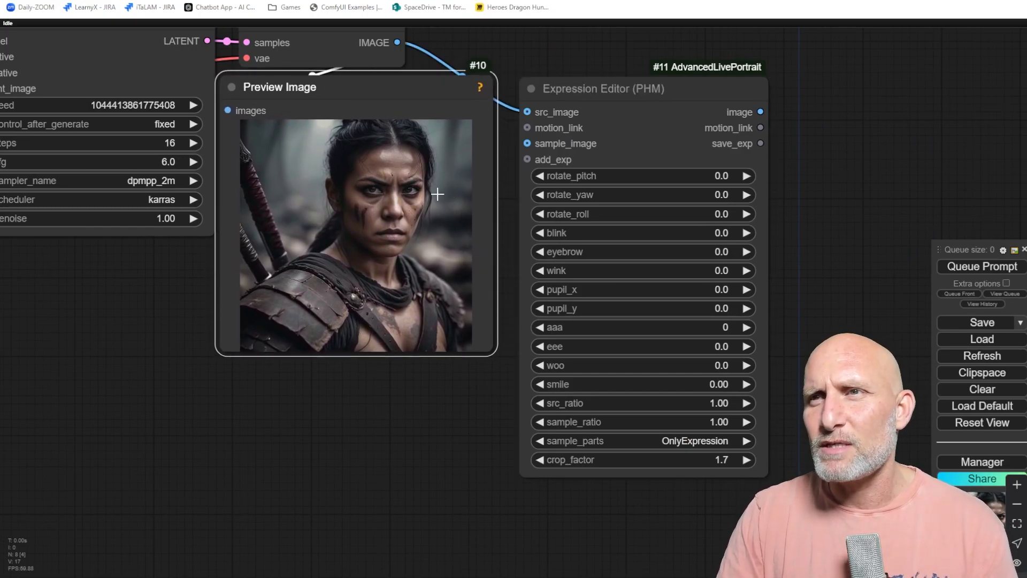
scroll(437, 194, "up", 3)
left_click_drag(537, 102, 534, 39)
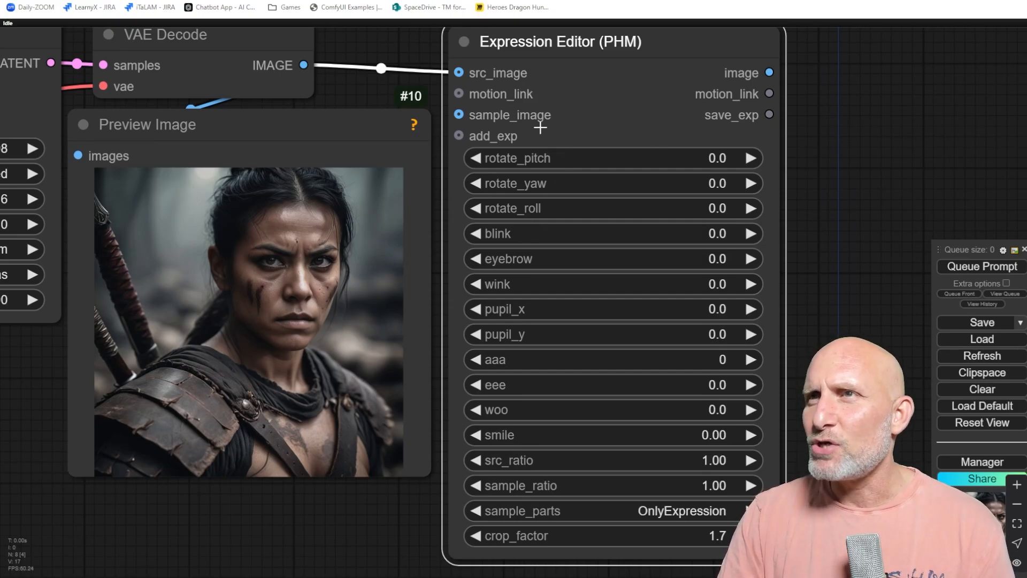
scroll(540, 127, "down", 3)
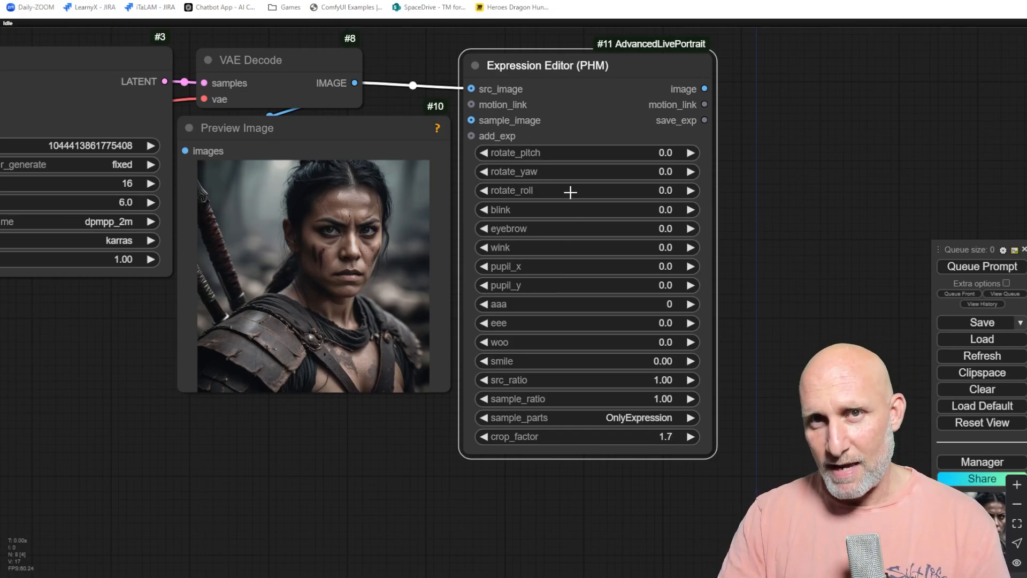
Set the Expression Editor's rotate_pitch to 20 and queue the prompt.
left_click(628, 157)
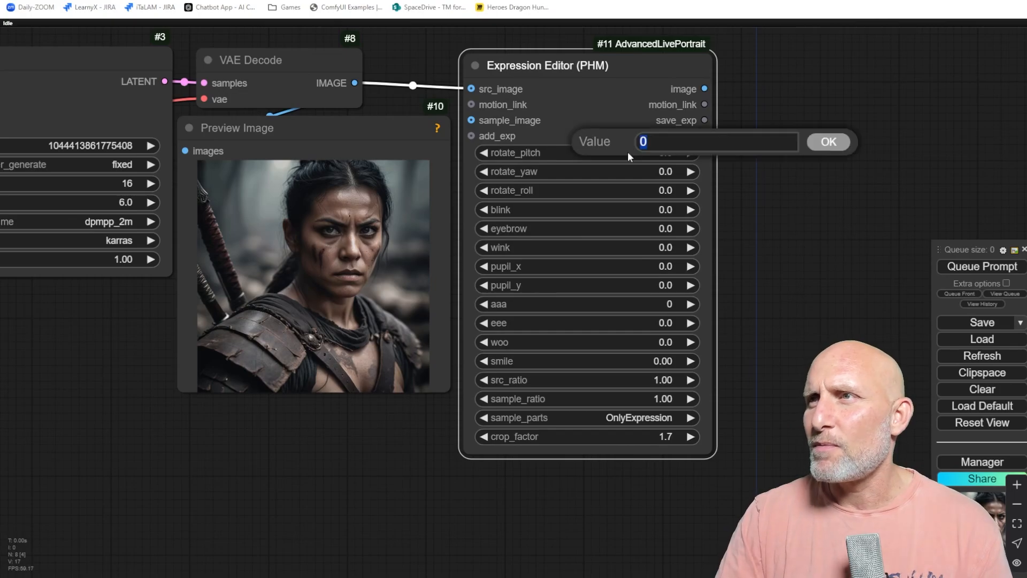
type("20")
key("Return")
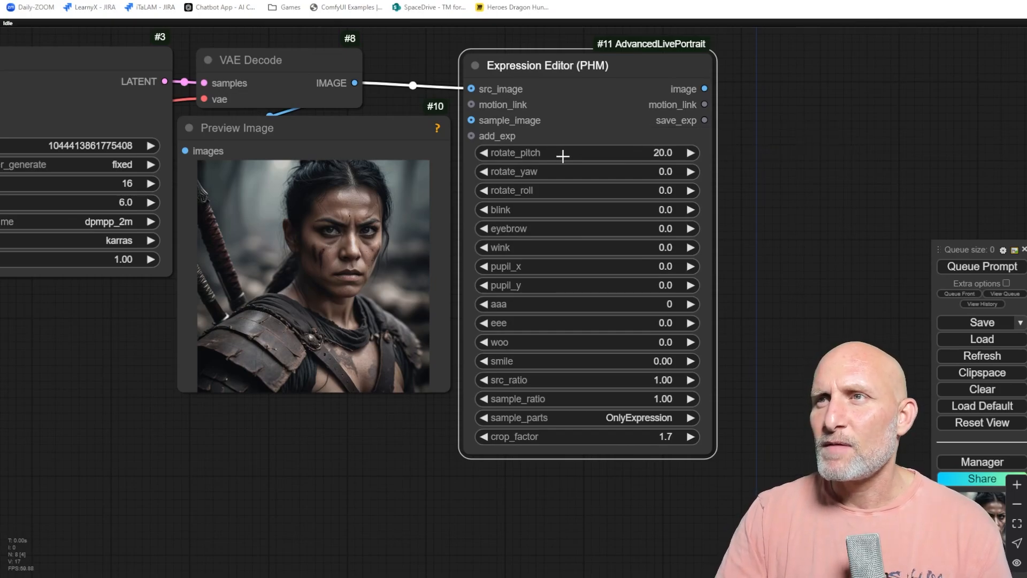
left_click(987, 266)
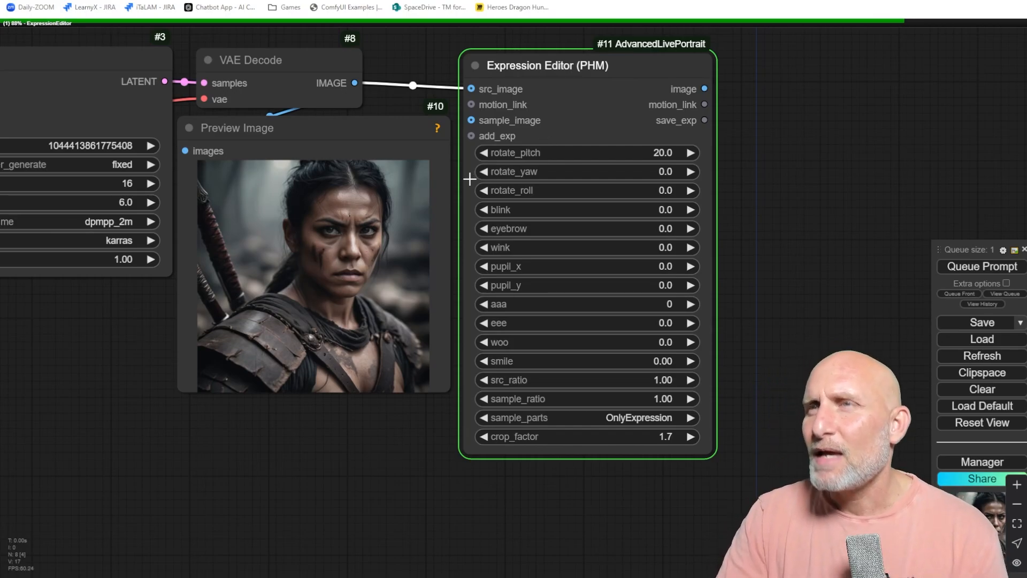
Zoom in to examine the edited face in the Expression Editor's preview.
scroll(470, 179, "down", 3)
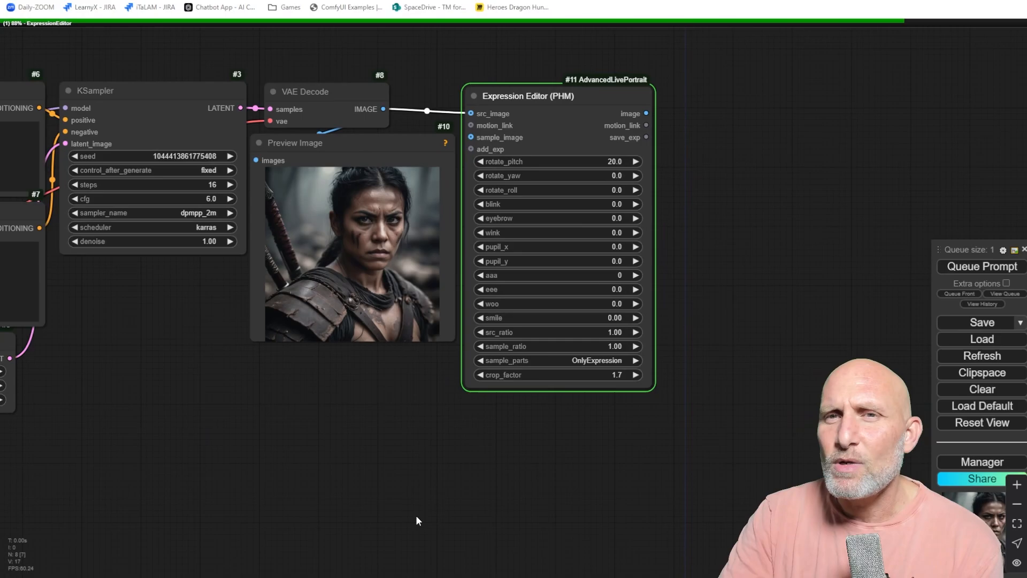
mouse_move(405, 576)
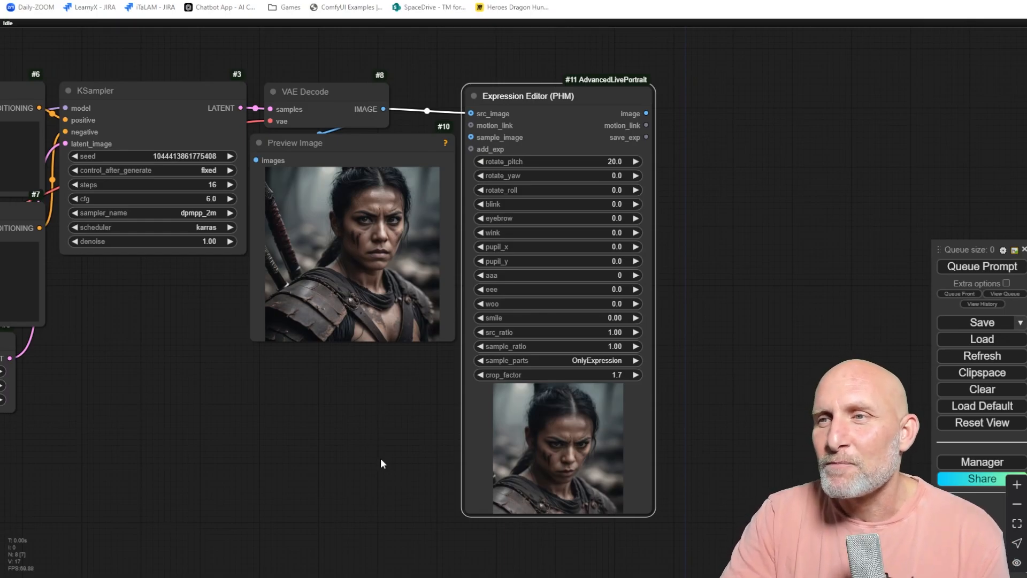
scroll(407, 463, "up", 6)
left_click_drag(413, 463, 271, 309)
scroll(541, 355, "up", 6)
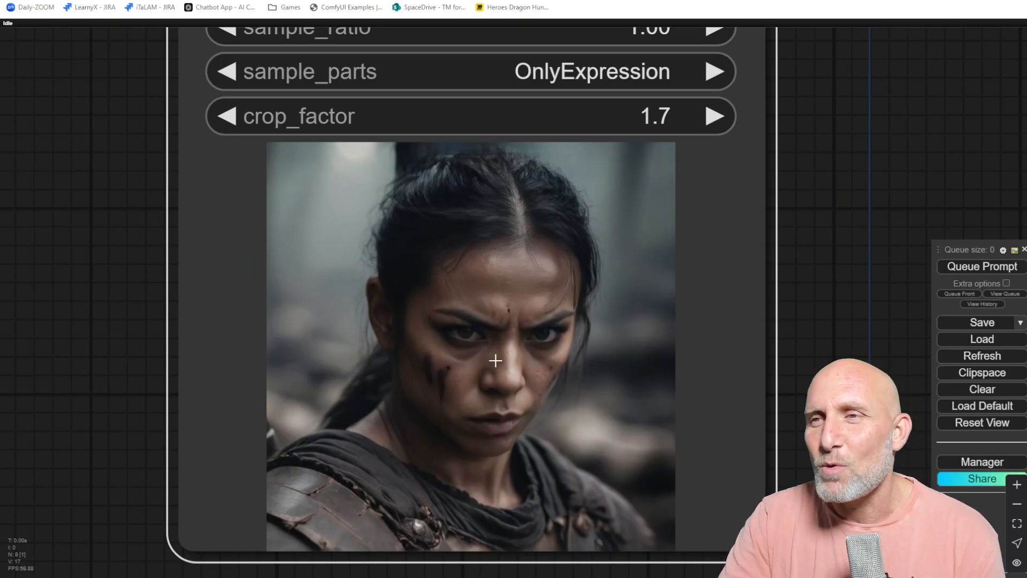
scroll(495, 361, "down", 5)
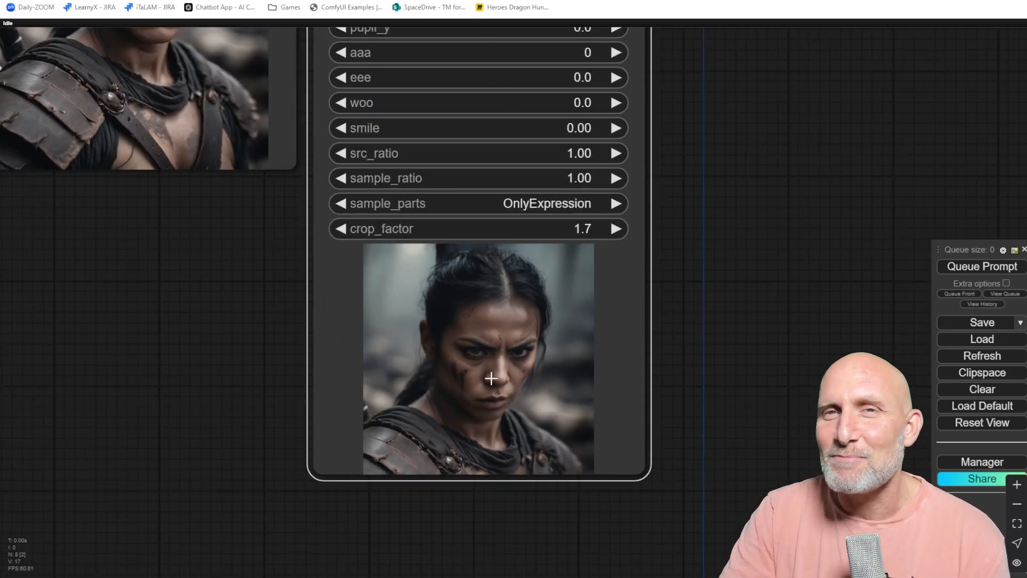
scroll(491, 379, "down", 5)
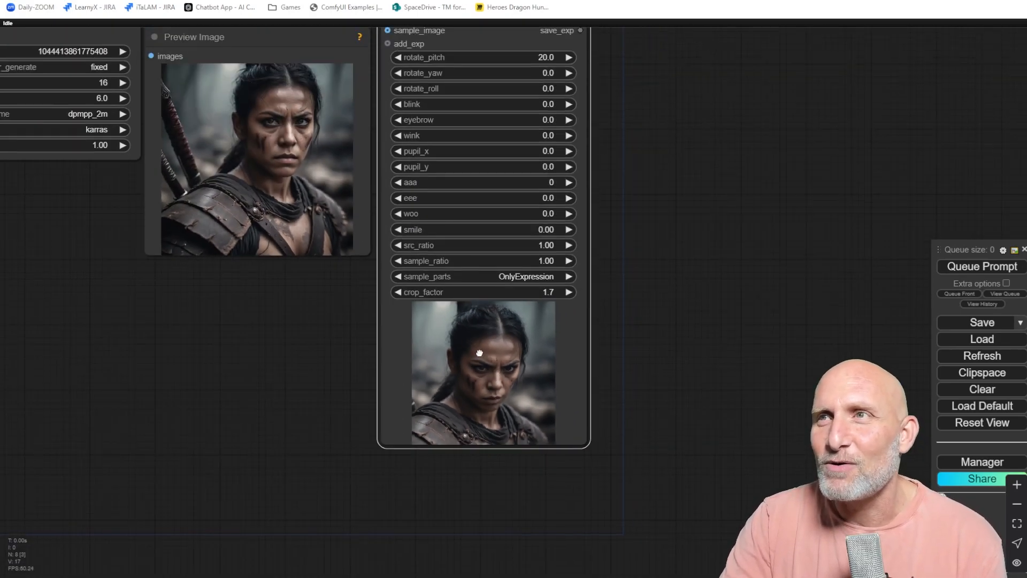
left_click_drag(479, 353, 493, 389)
Add a Preview Image node fed from the Expression Editor image output, queue the prompt, and enlarge the preview.
left_click_drag(588, 97, 637, 83)
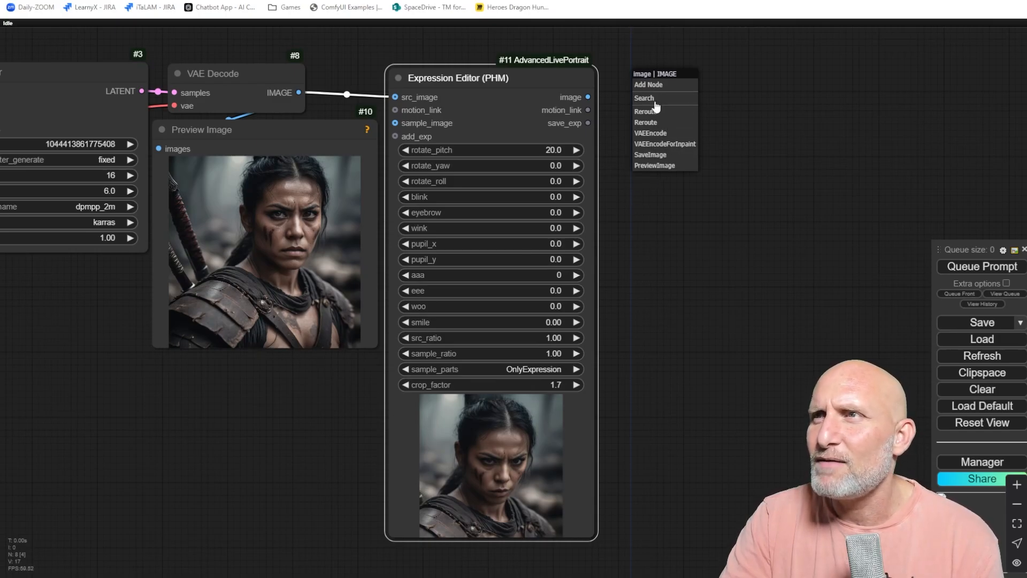
left_click(657, 166)
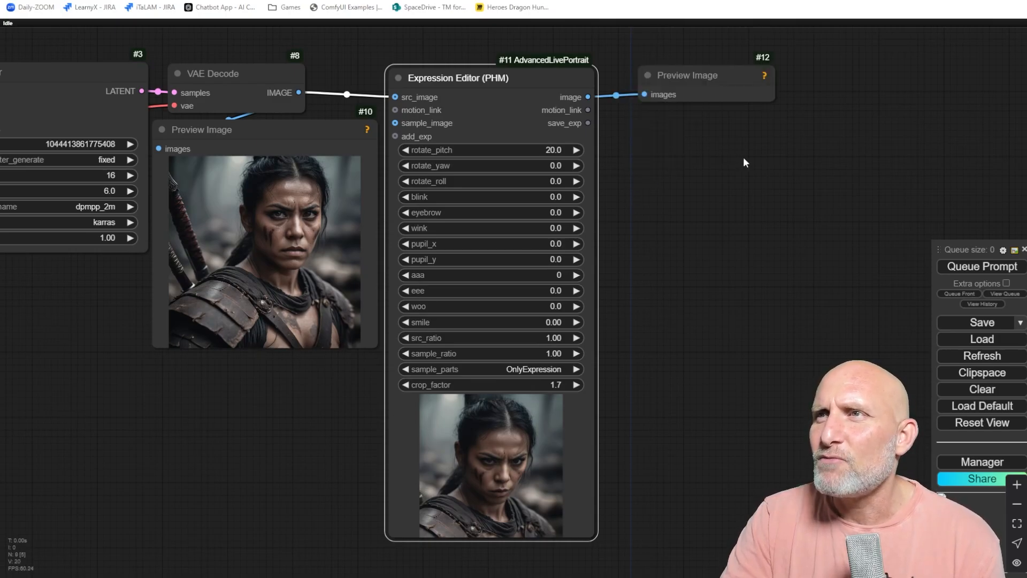
left_click(983, 267)
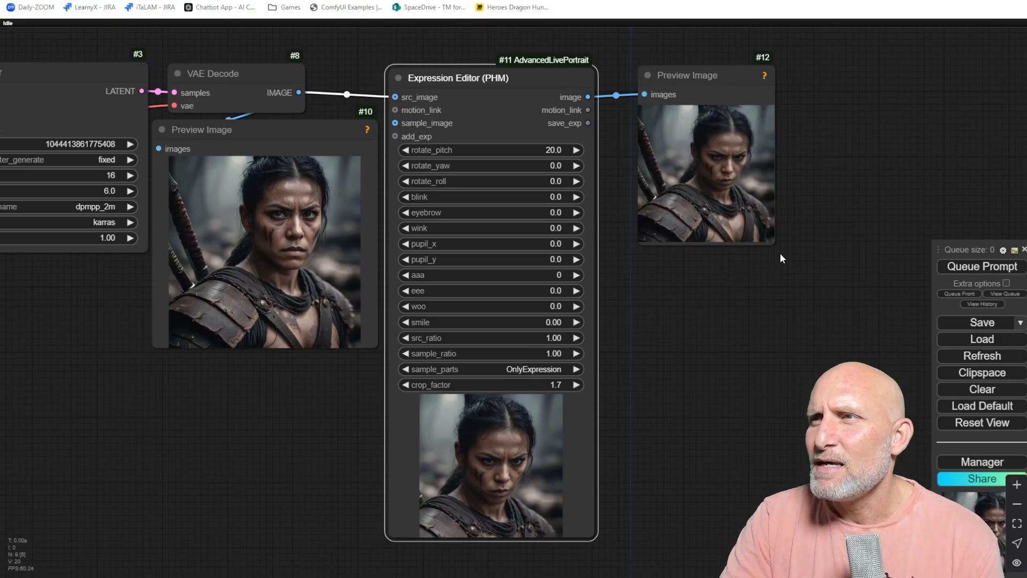
left_click_drag(775, 245, 933, 511)
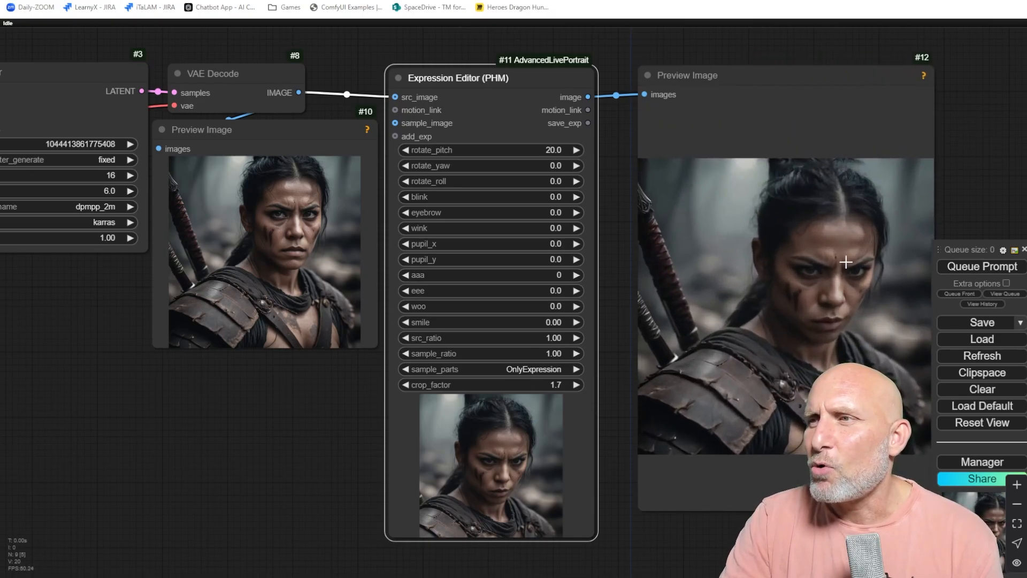
left_click_drag(846, 262, 701, 246)
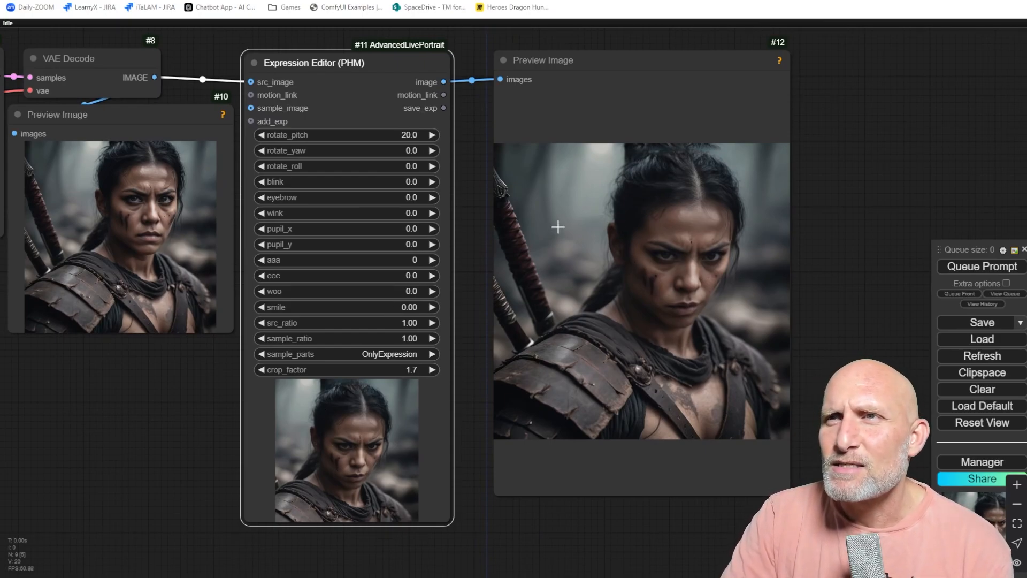
Set rotate_pitch to -20 and queue the prompt again.
left_click(398, 135)
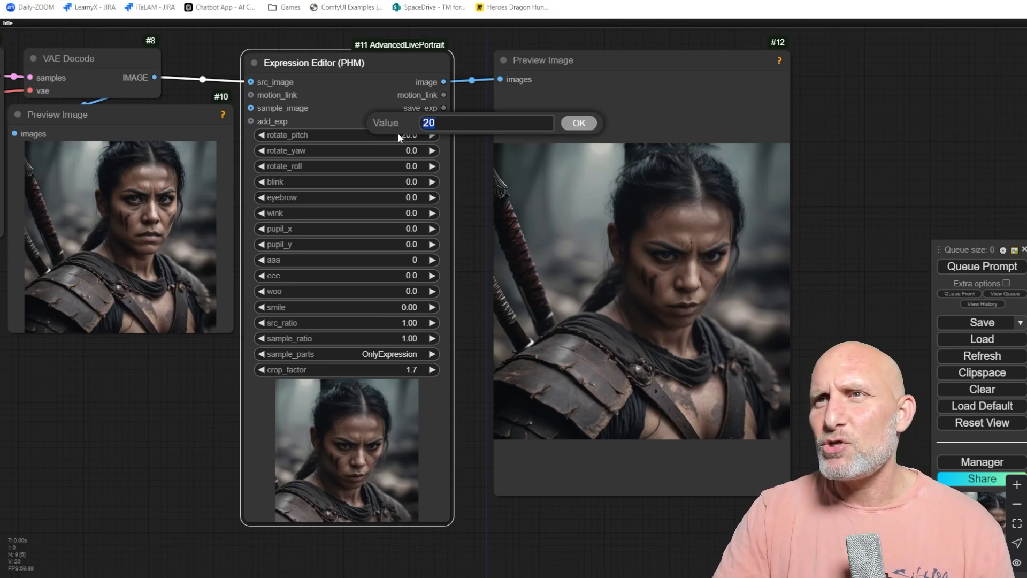
type("-20")
key("Return")
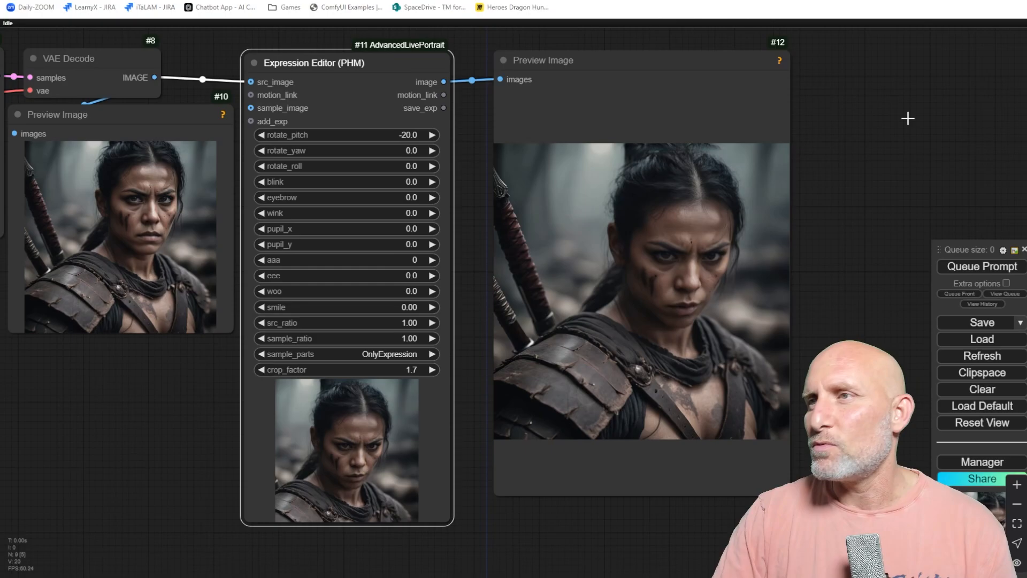
left_click(978, 267)
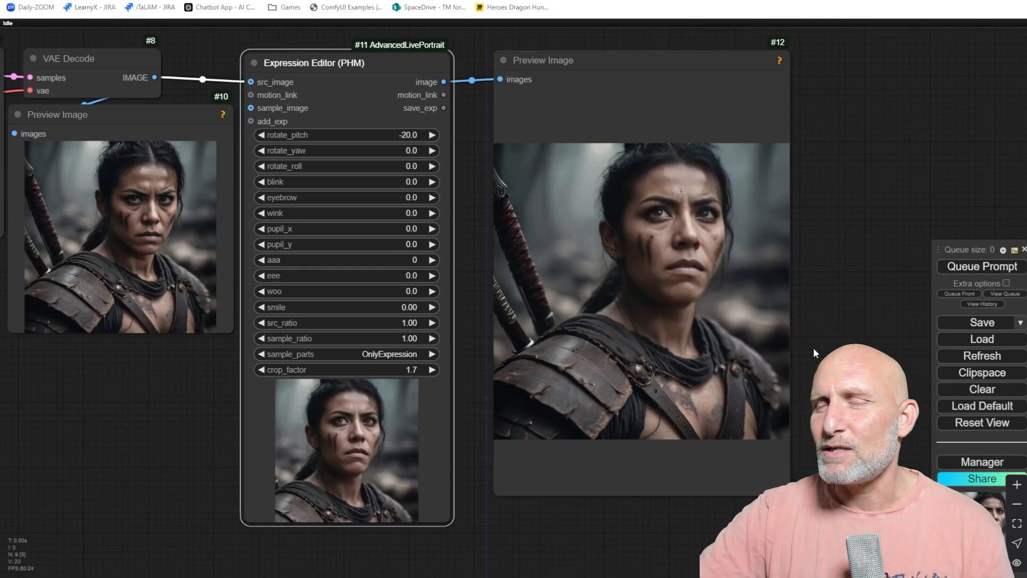
Turn on extra queue options and enable Auto Queue in change mode so each edit re-runs the workflow.
left_click(1006, 284)
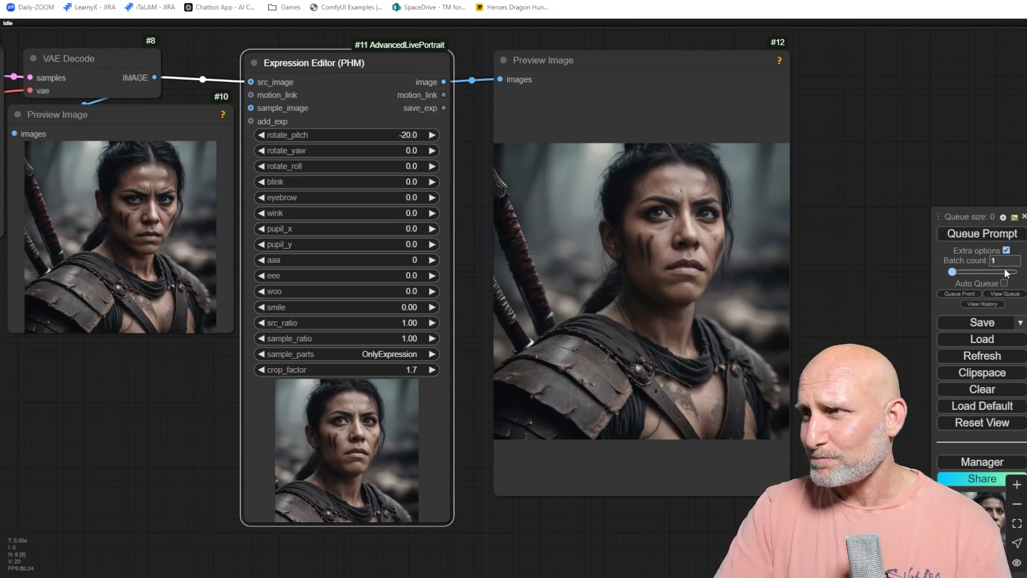
left_click(1005, 283)
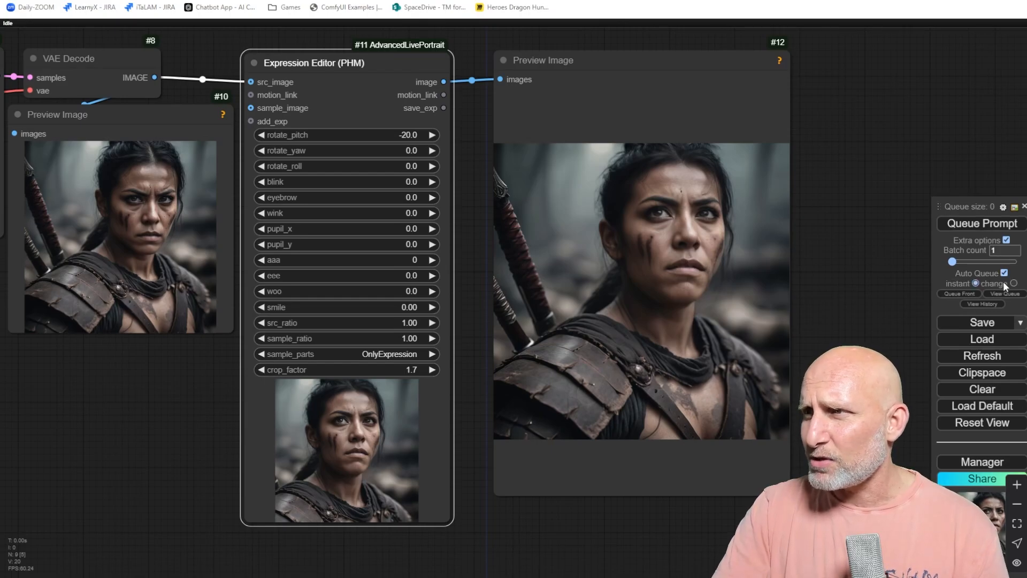
left_click(1009, 283)
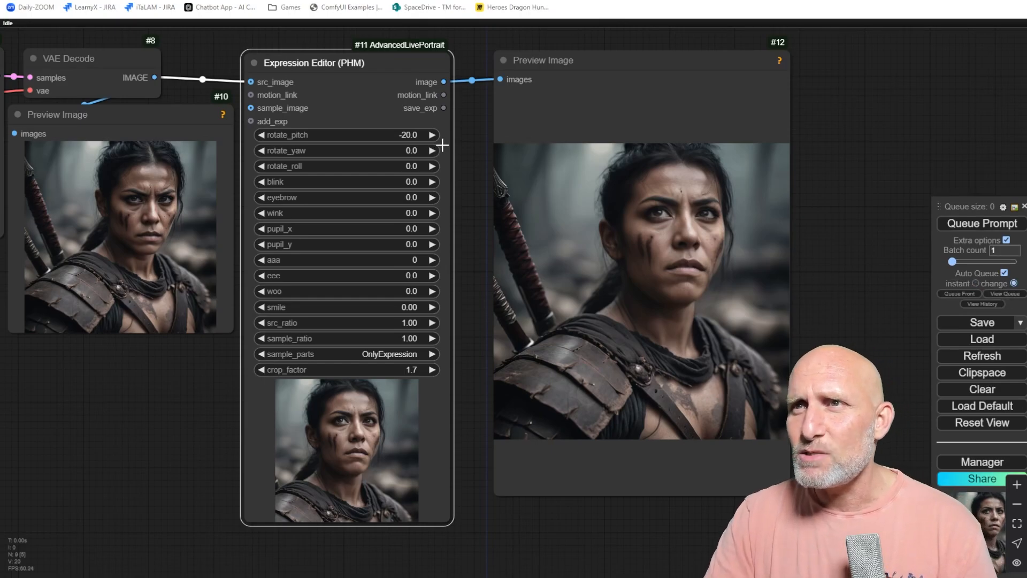
Try rotate_pitch values of -18 and then -15 on the Expression Editor.
left_click(391, 135)
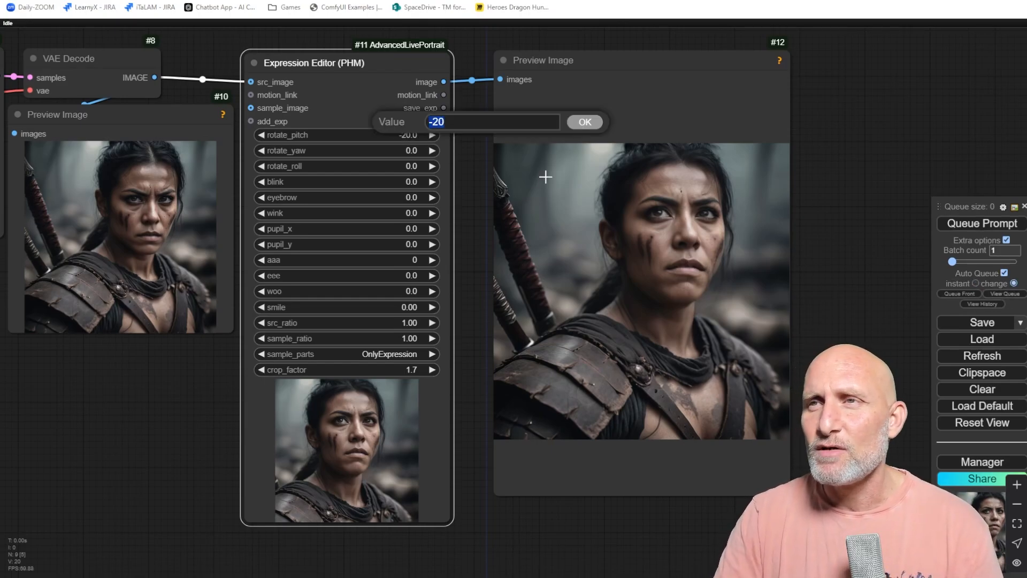
type("-18")
key("Return")
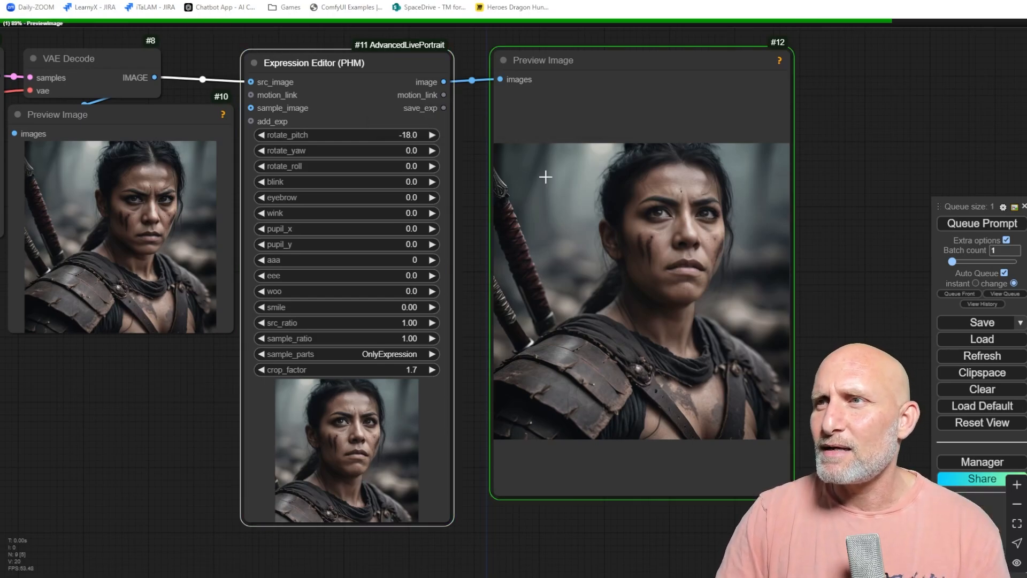
left_click(419, 137)
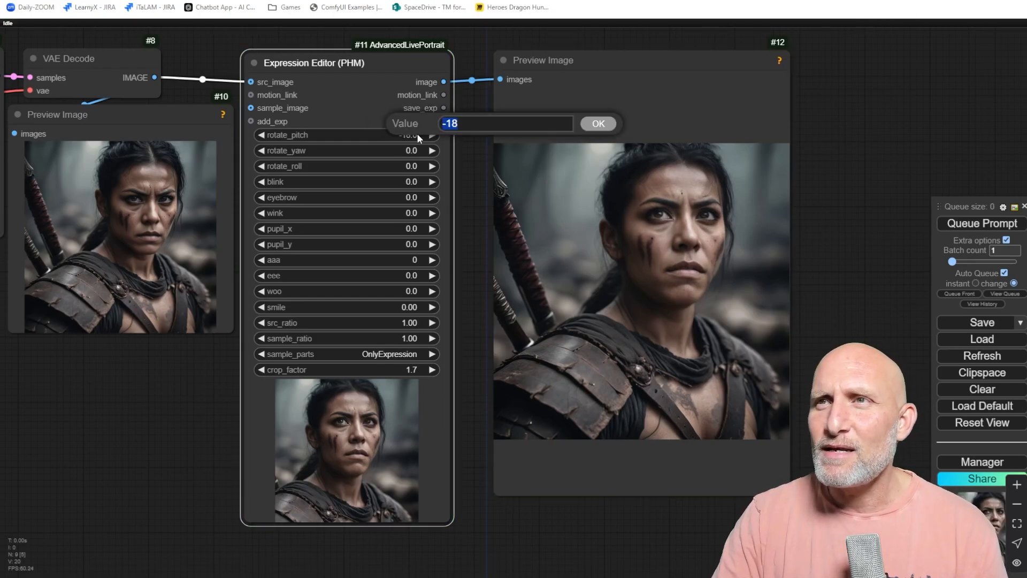
type("-15")
key("Return")
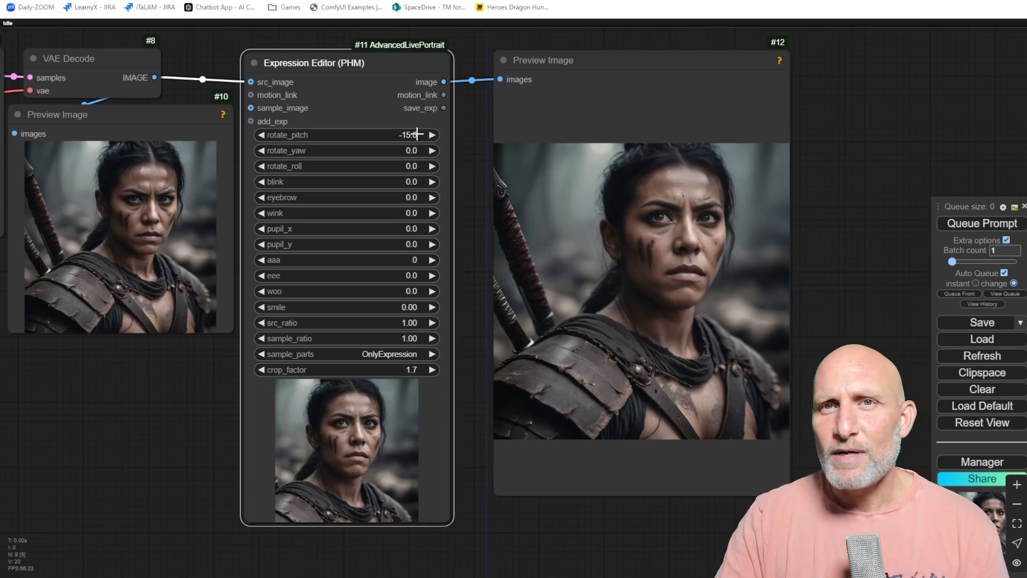
Lower rotate_pitch to -20, step it up to -4 in small increments, and set blink to -20.
left_click(261, 135)
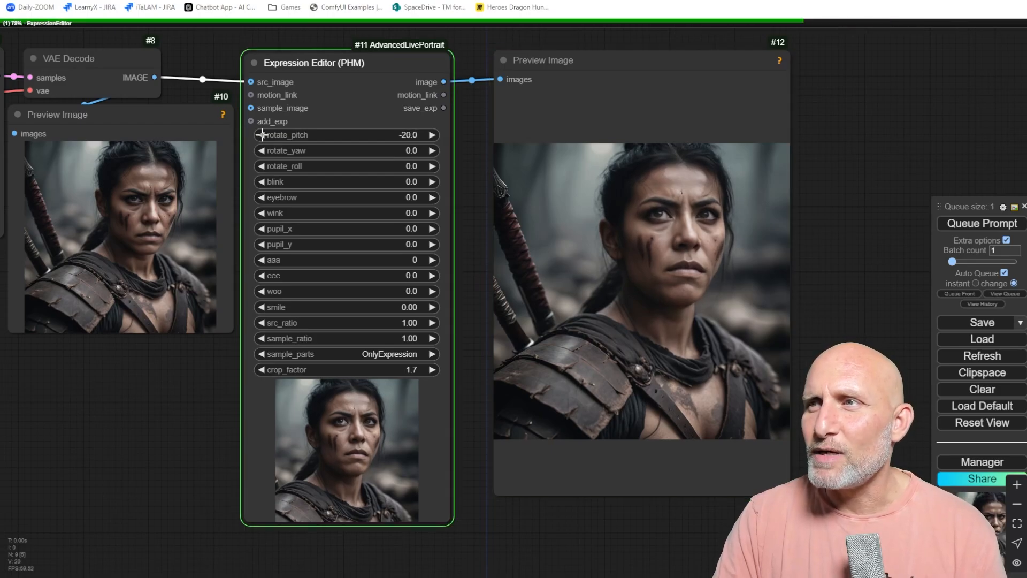
left_click(435, 135)
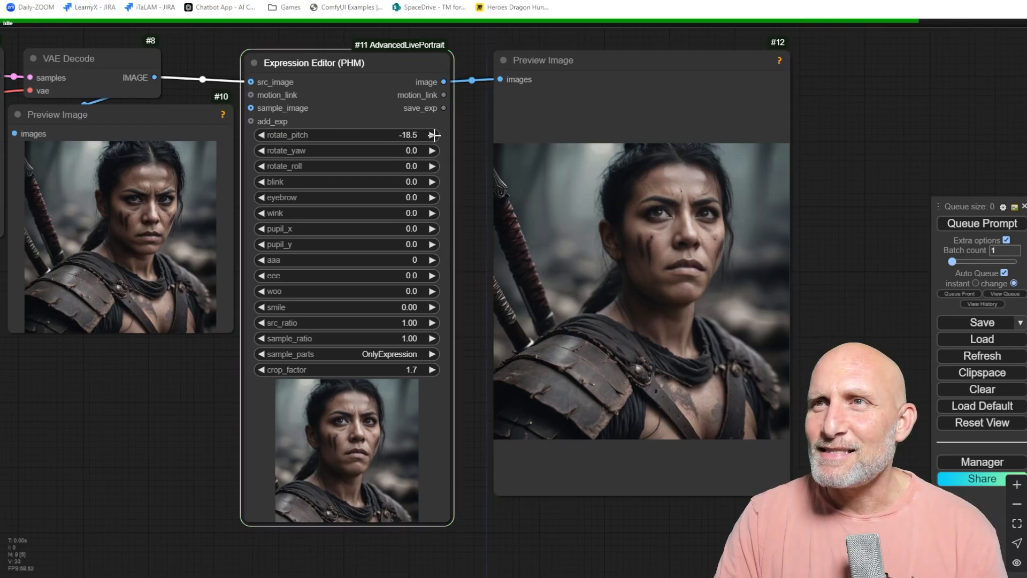
left_click(435, 135)
left_click(434, 134)
left_click(434, 135)
left_click(435, 135)
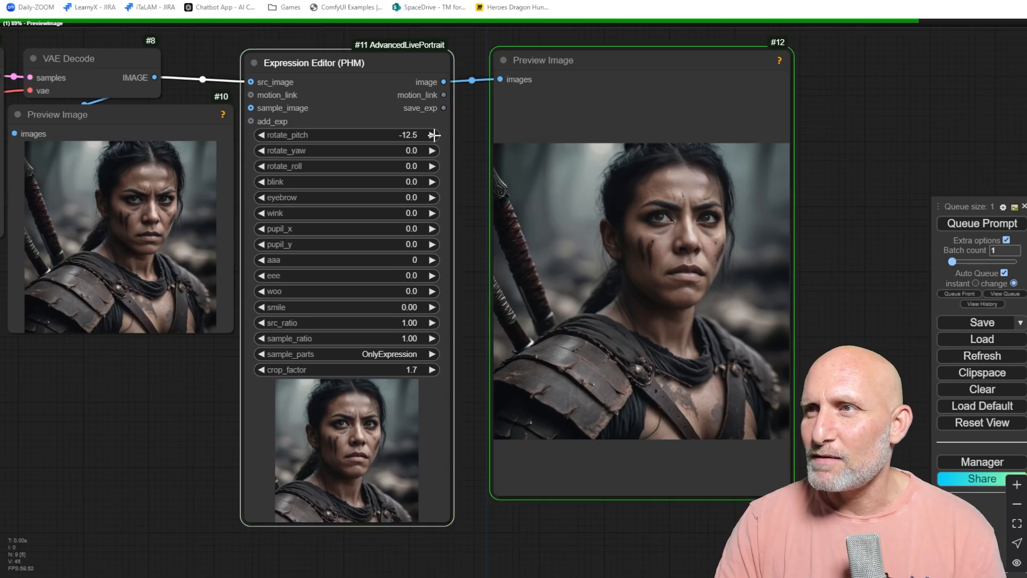
left_click(435, 135)
left_click(434, 135)
left_click(434, 135)
left_click(435, 135)
left_click(435, 134)
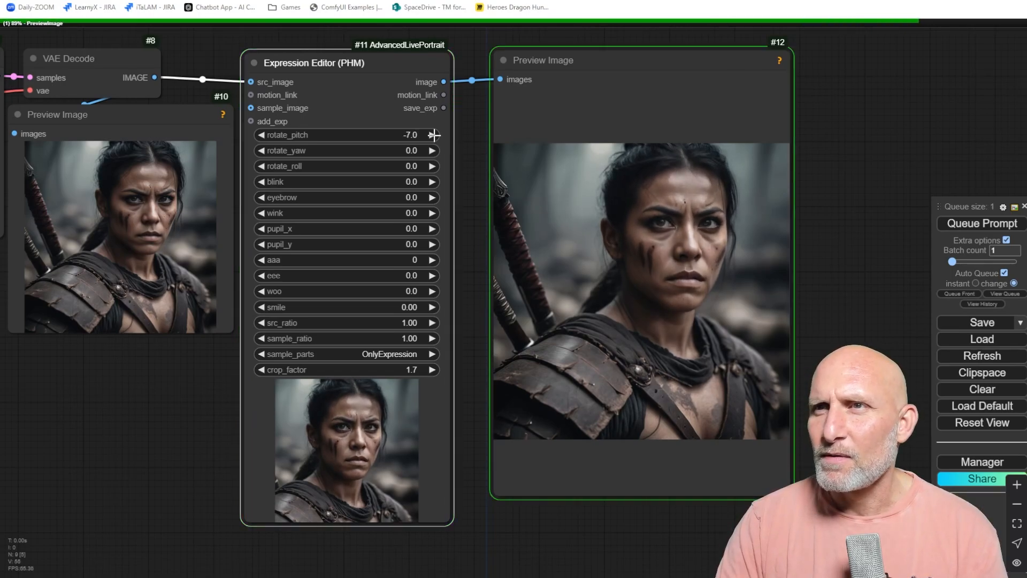
left_click(435, 134)
left_click(434, 134)
left_click(434, 135)
left_click(435, 134)
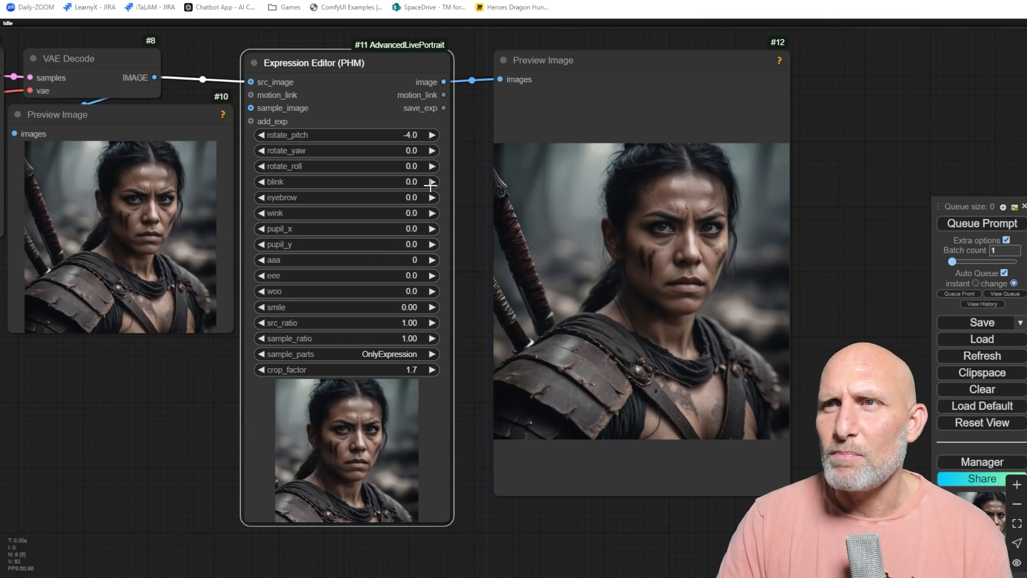
left_click_drag(430, 185, 406, 183)
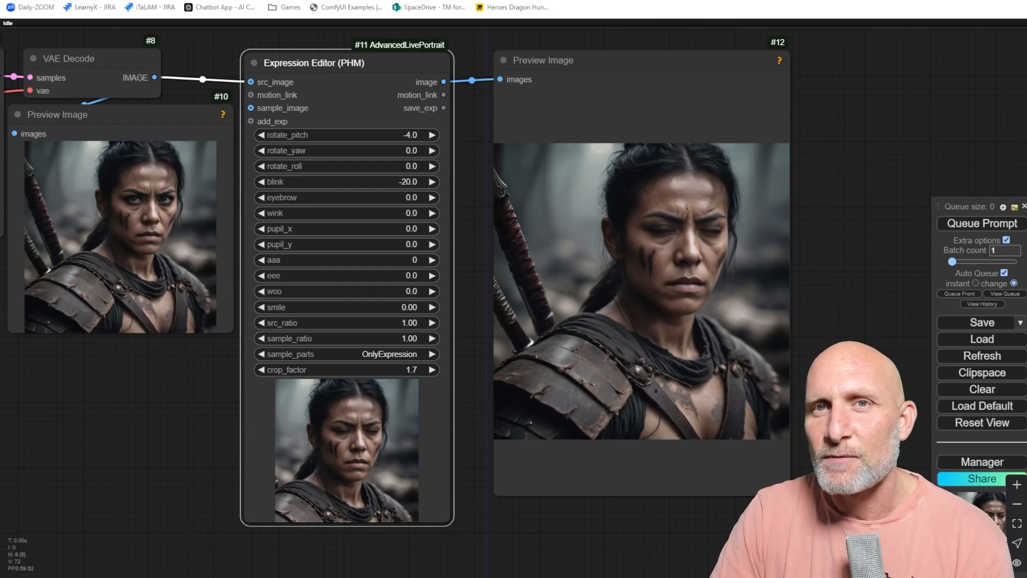
Pan and zoom around the workflow to examine the positive prompt and compare the original and edited previews.
scroll(155, 397, "down", 4)
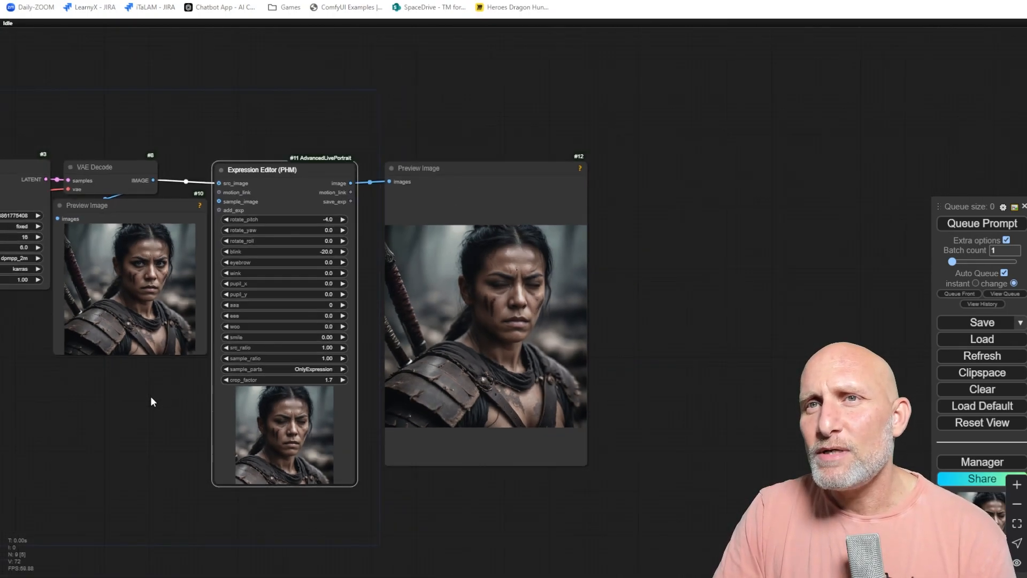
left_click_drag(136, 395, 500, 356)
scroll(375, 317, "up", 5)
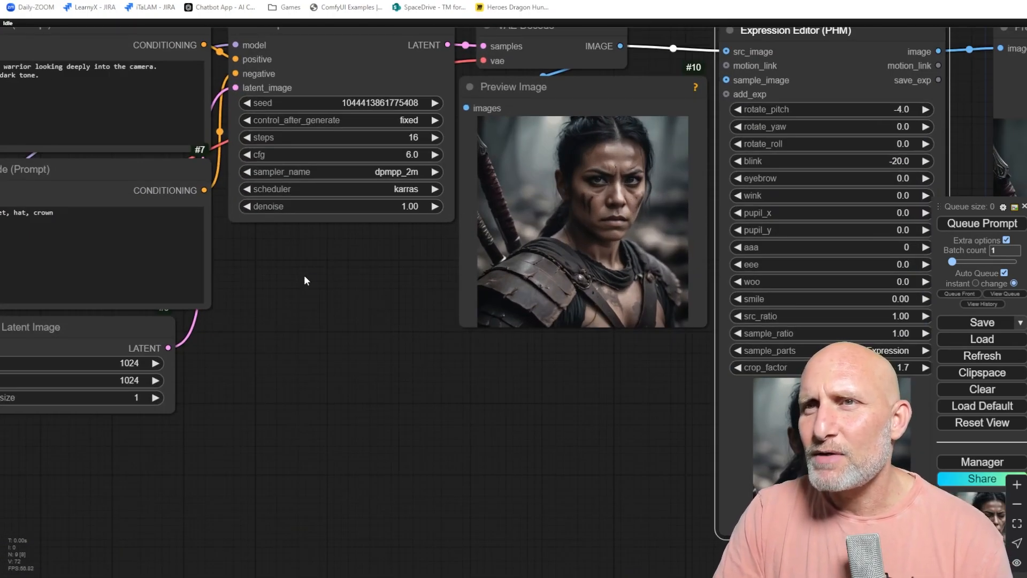
left_click_drag(304, 280, 502, 342)
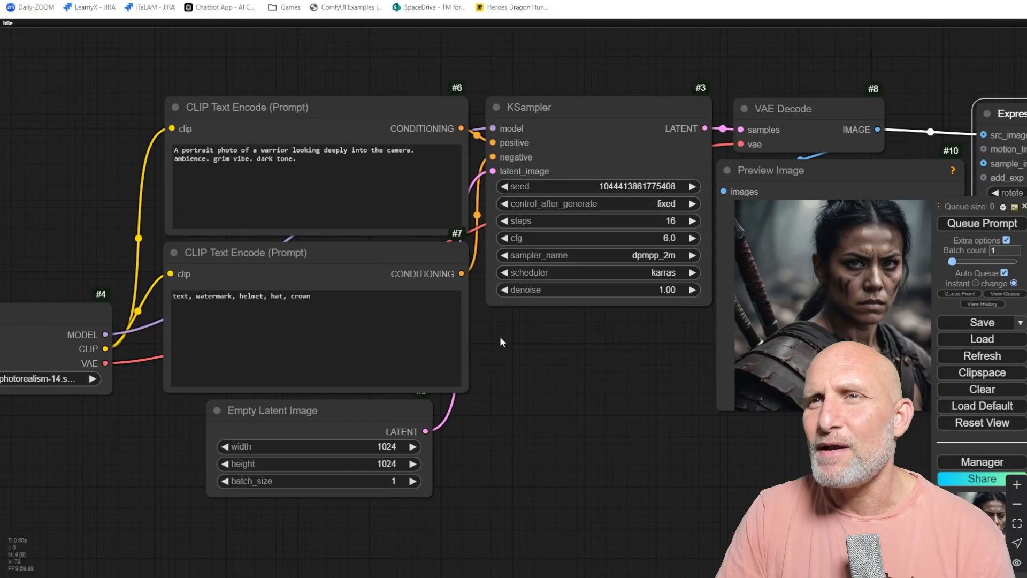
left_click(302, 160)
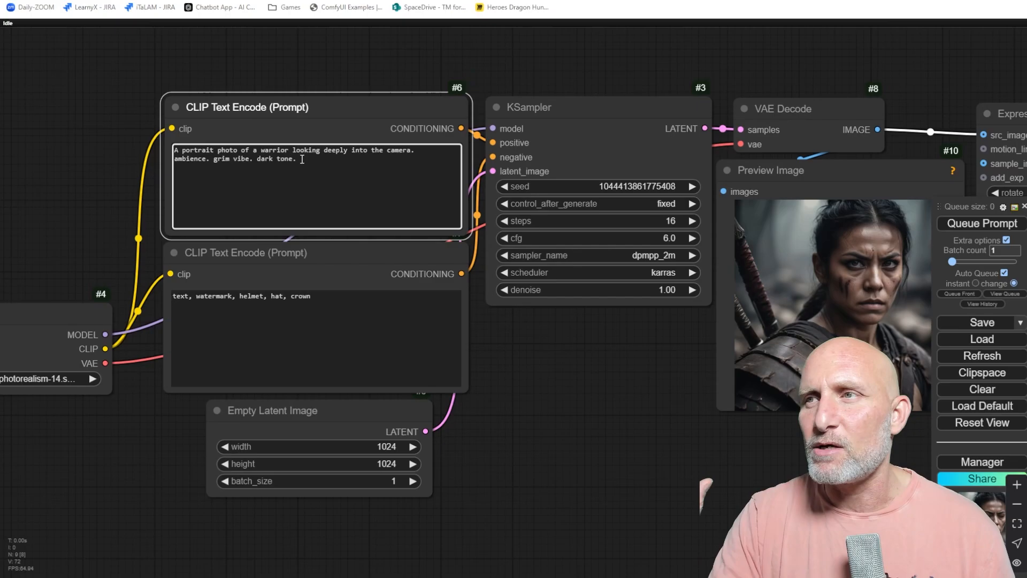
left_click_drag(592, 445, 419, 422)
scroll(703, 210, "up", 6)
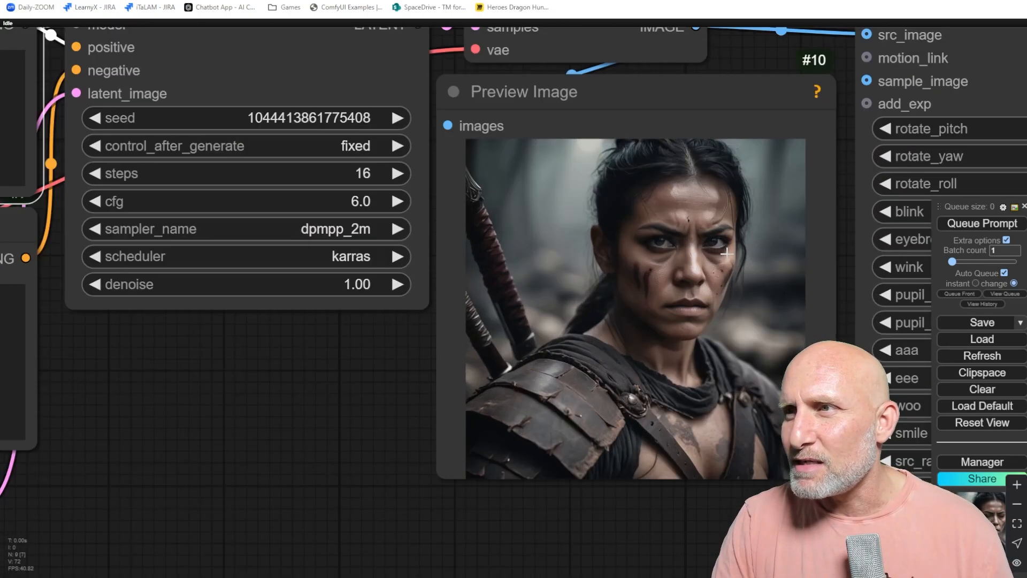
scroll(655, 260, "down", 6)
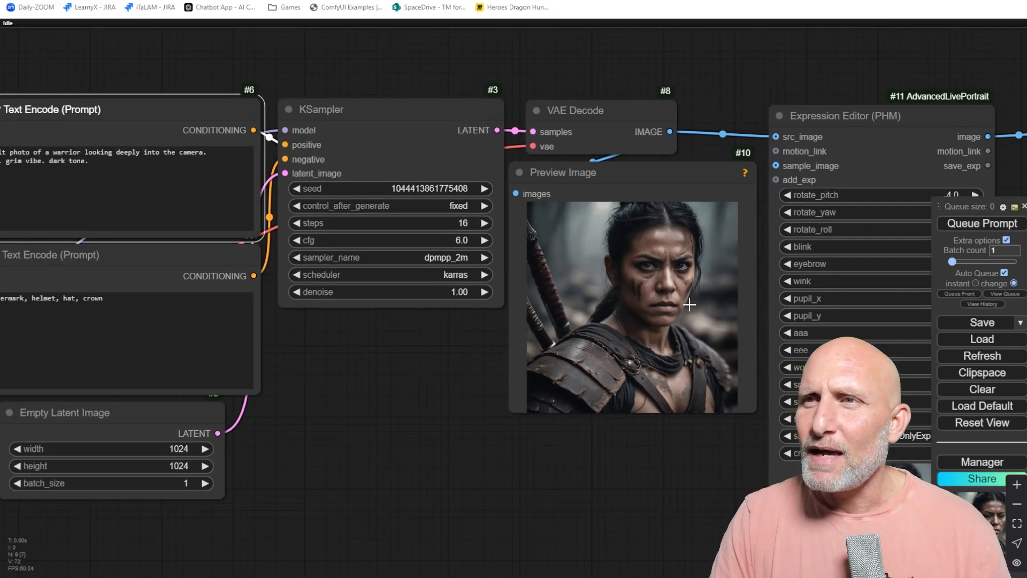
left_click_drag(688, 303, 462, 285)
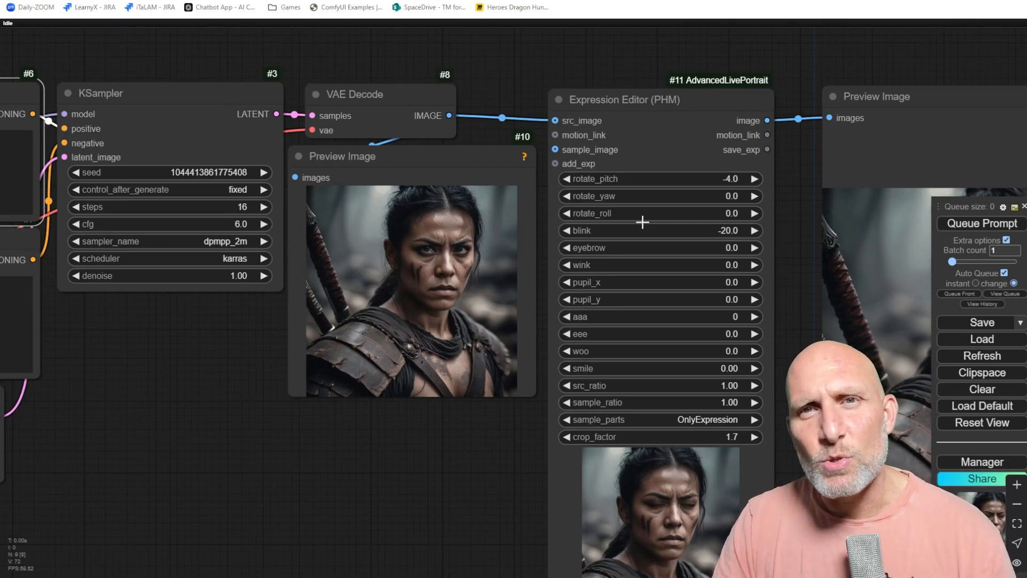
mouse_move(201, 332)
left_mouse_down()
mouse_move(452, 294)
mouse_move(537, 348)
mouse_move(209, 316)
left_mouse_up()
left_click_drag(425, 454, 276, 459)
scroll(480, 286, "up", 4)
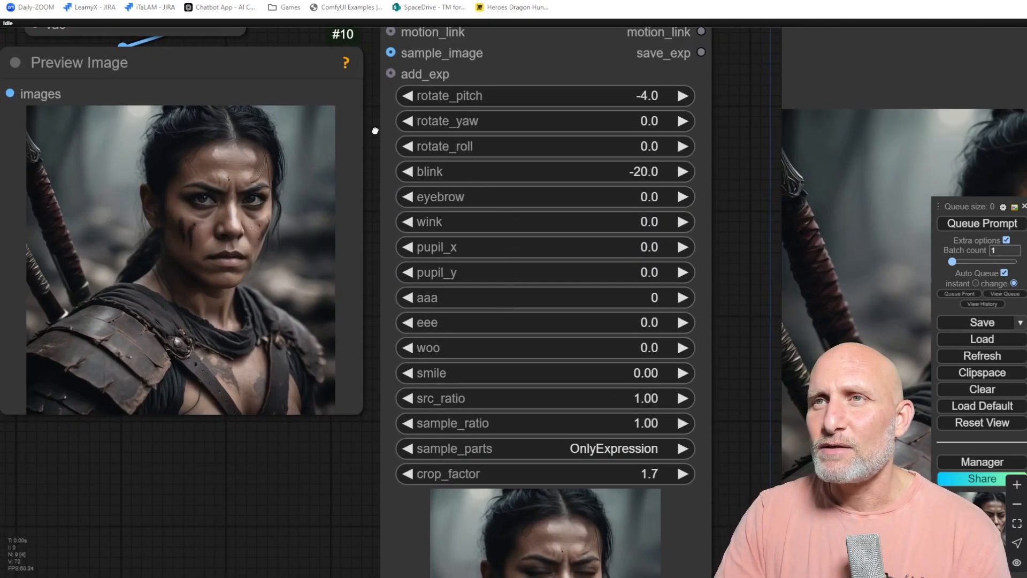
left_click_drag(376, 131, 345, 182)
scroll(410, 201, "down", 4)
left_click_drag(531, 214, 371, 203)
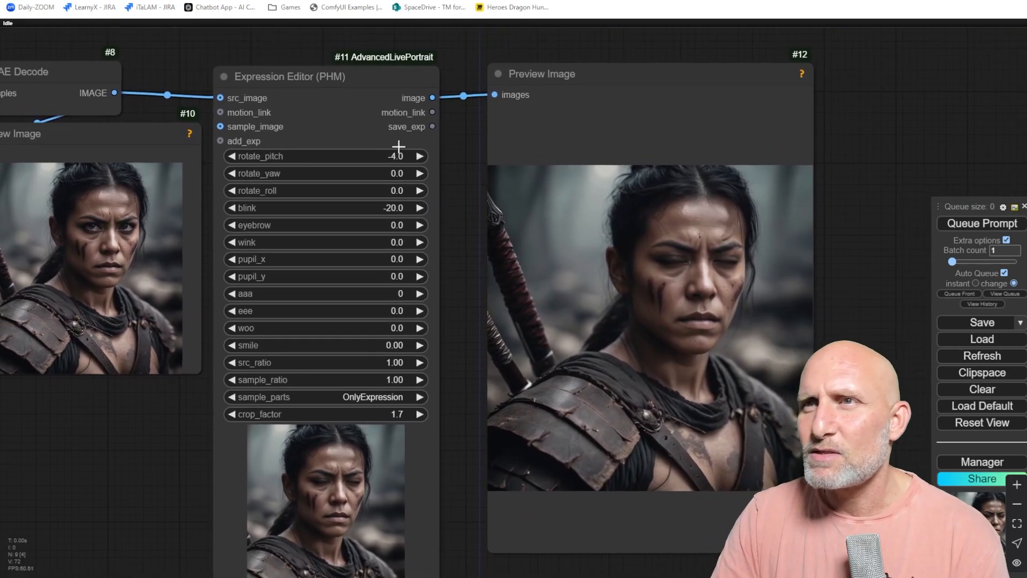
Set rotate_pitch to -20, then to 20, and finally reset it to 0.
left_click(388, 156)
type("-")
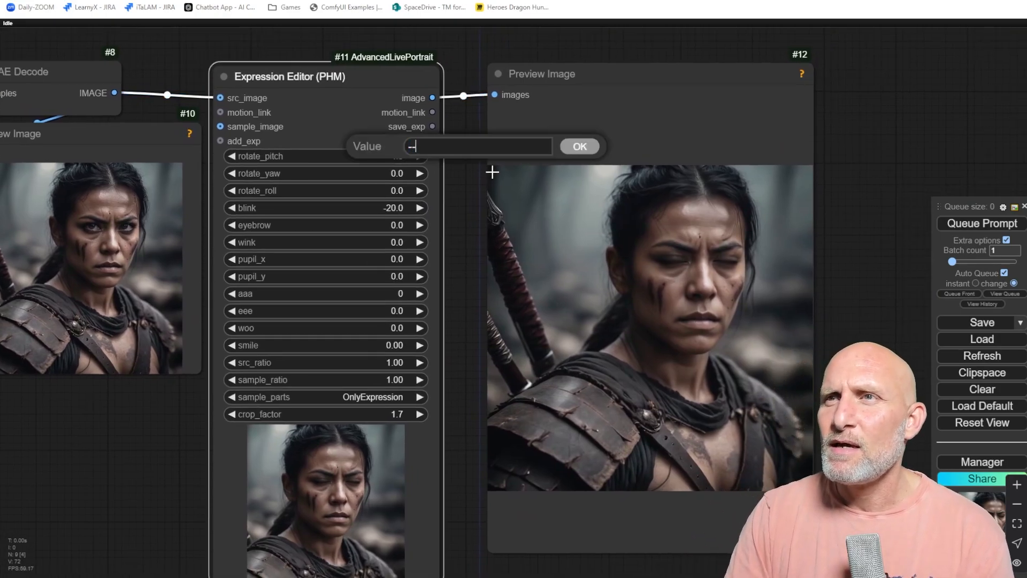
type("20")
key("Return")
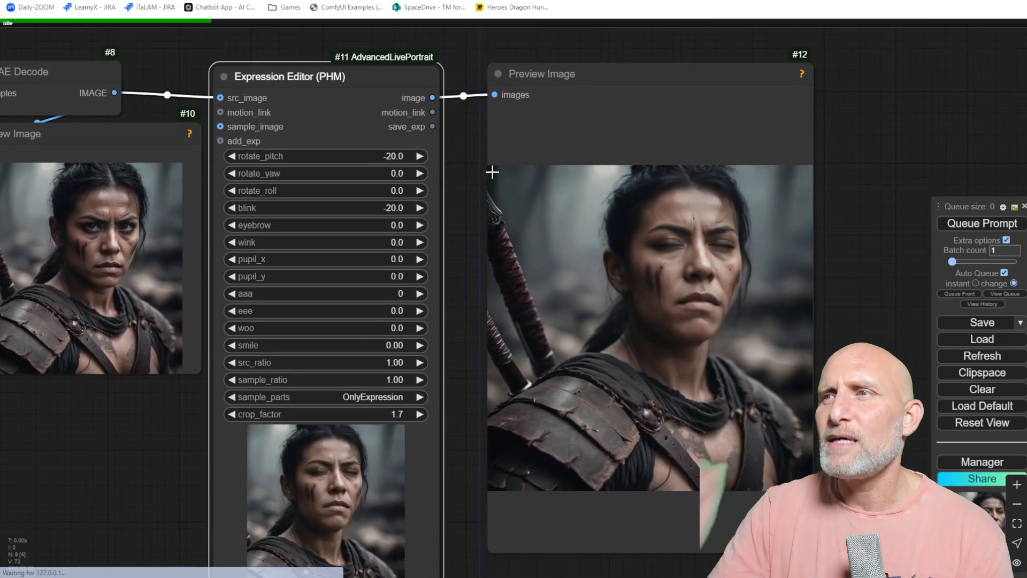
left_click(381, 155)
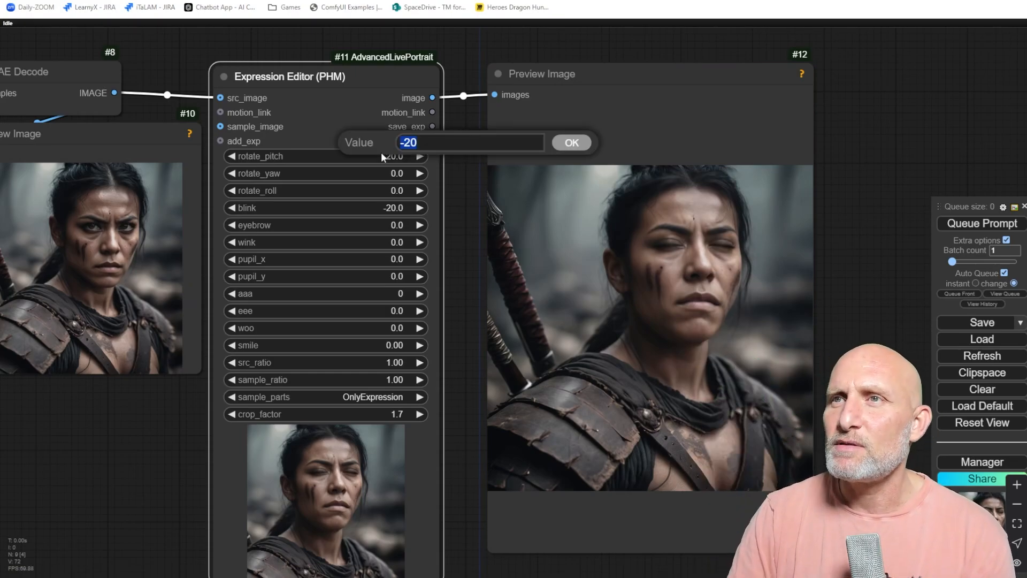
type("20")
key("Return")
left_click(381, 154)
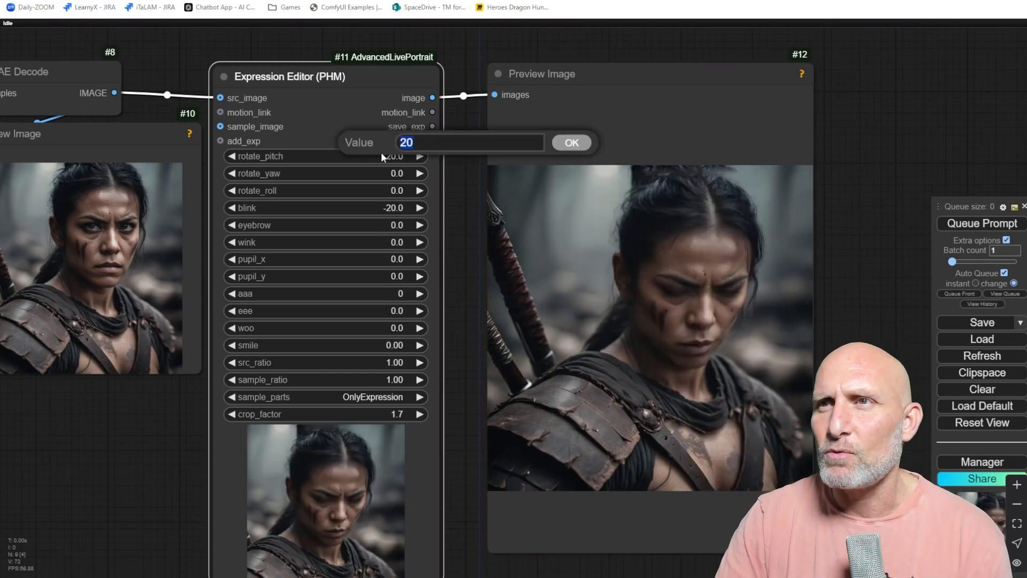
type("0")
key("Return")
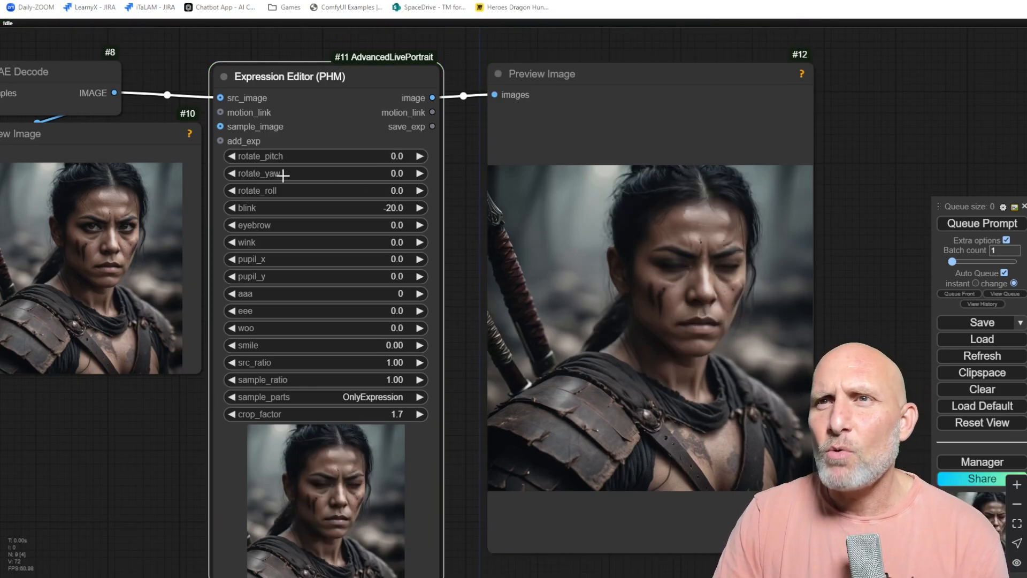
Set rotate_yaw to -10, -20 and 20 in turn, then reset it to 0.
left_click(381, 173)
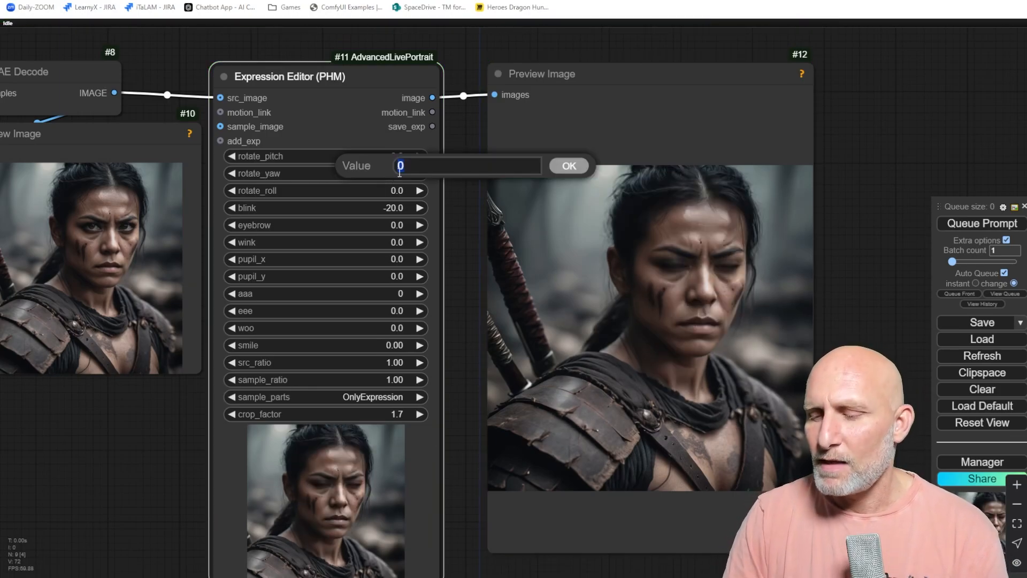
type("-10")
key("Return")
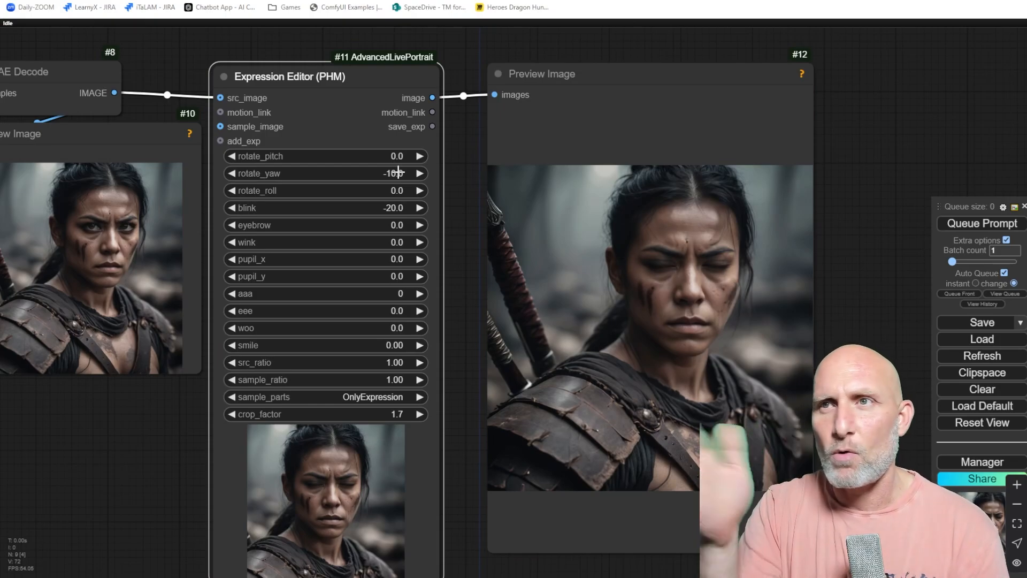
left_click(398, 173)
type("-20")
key("Return")
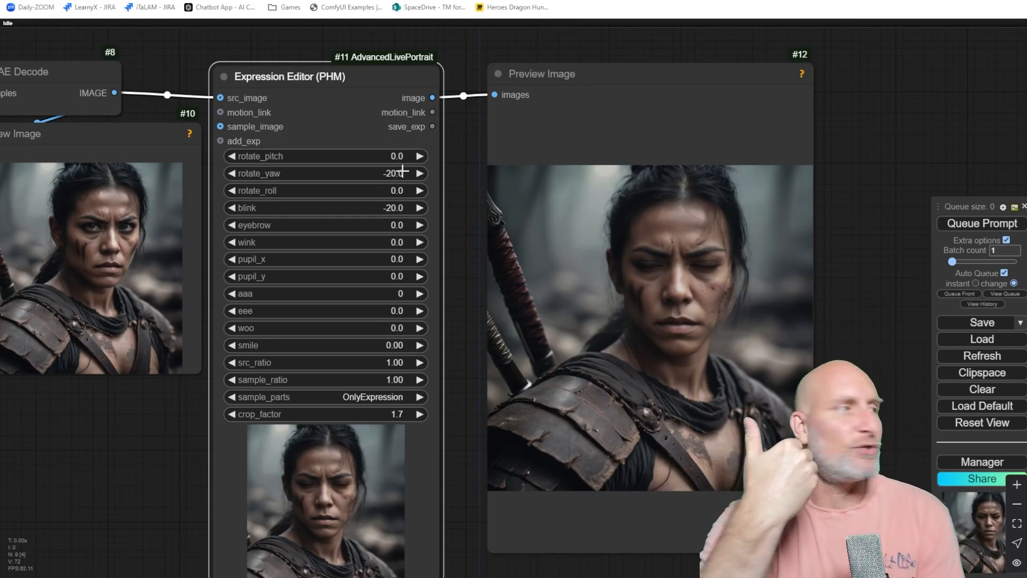
left_click(402, 170)
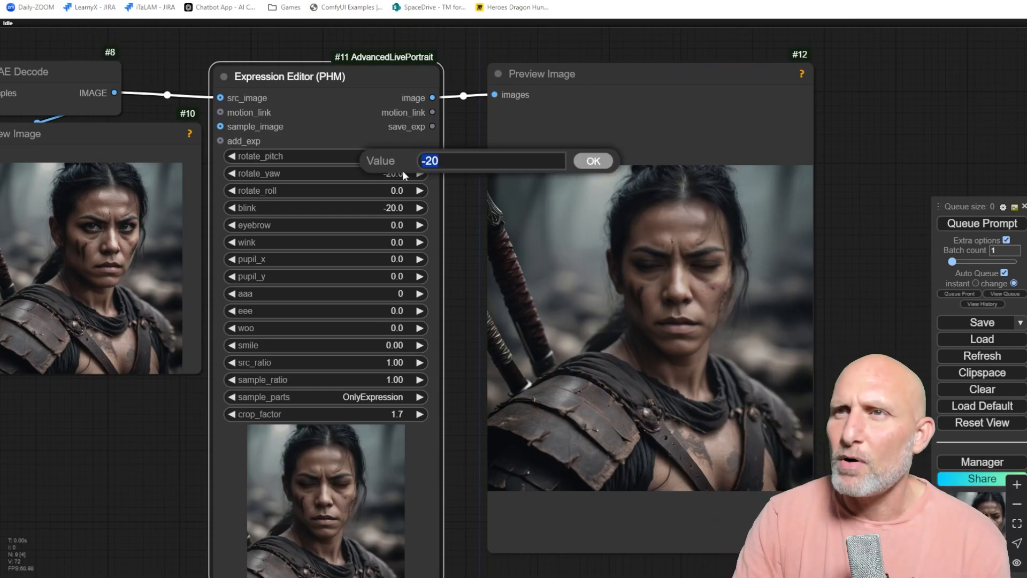
type("20")
key("Return")
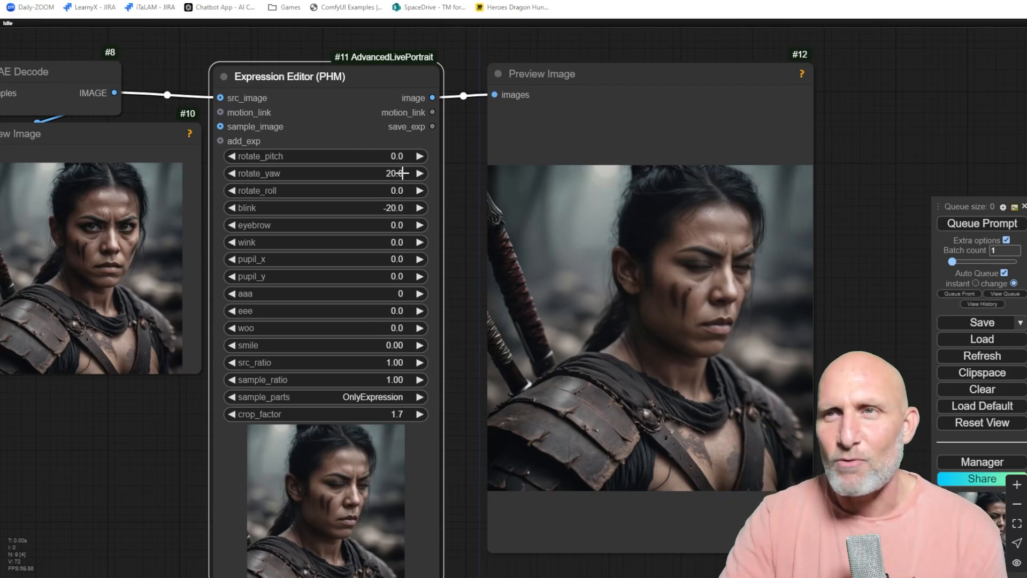
left_click(402, 172)
type("0")
key("Return")
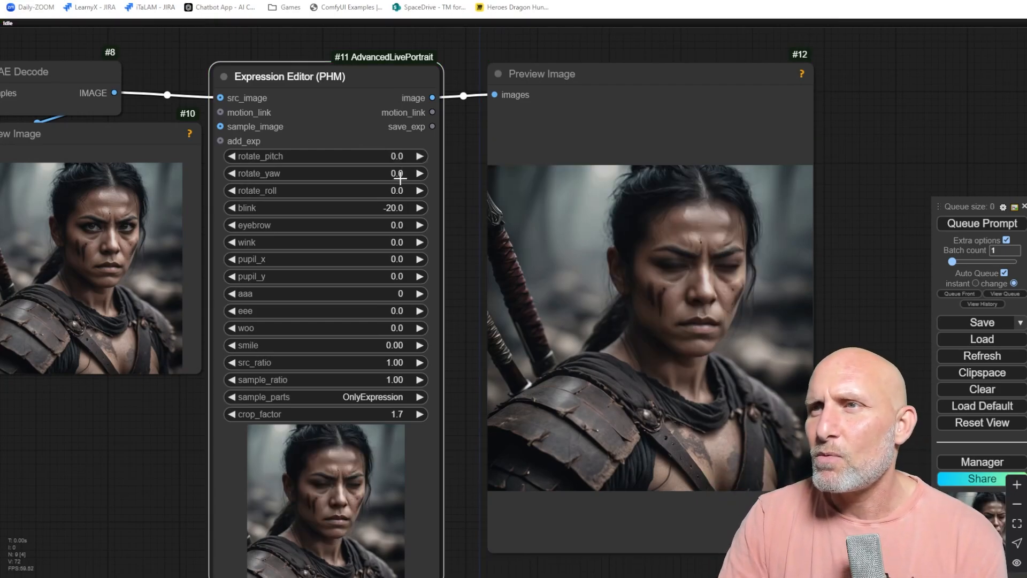
Set the Expression Editor's rotate_roll to -20.
left_click(386, 190)
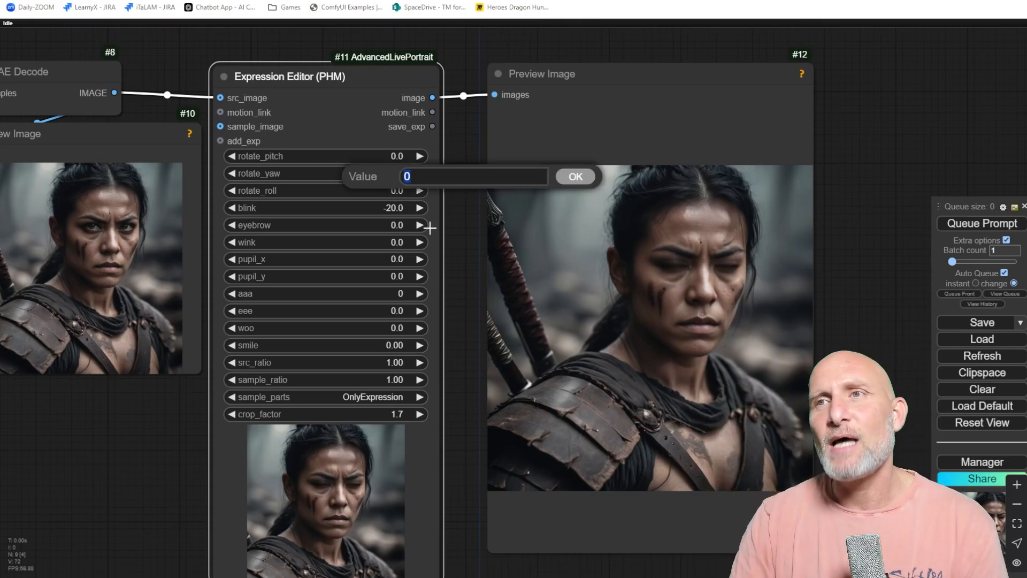
type("-20")
key("Return")
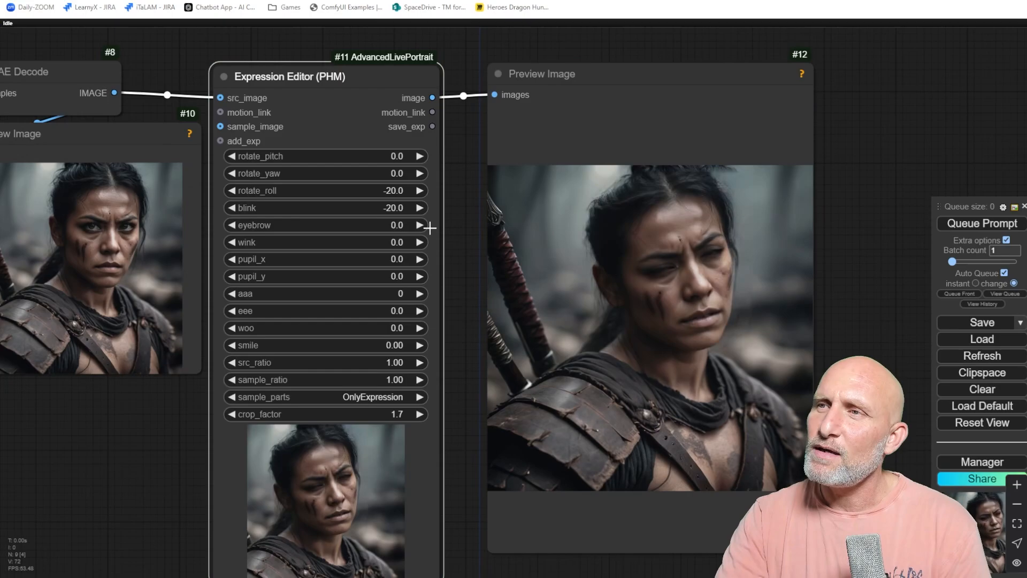
Reset the Expression Editor's rotate_roll and blink values to 0.
left_click(397, 194)
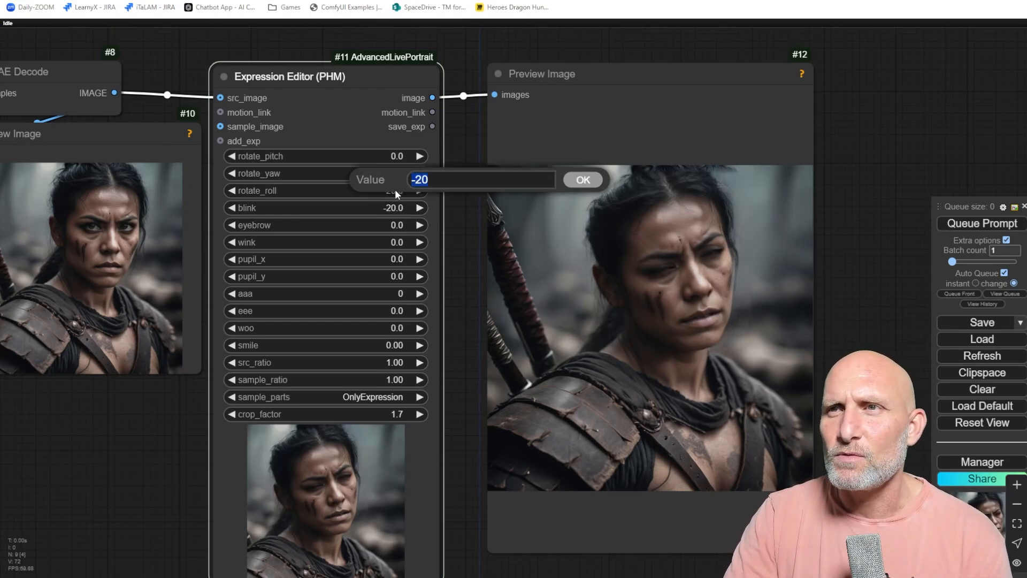
type("0")
key("Return")
left_click(395, 208)
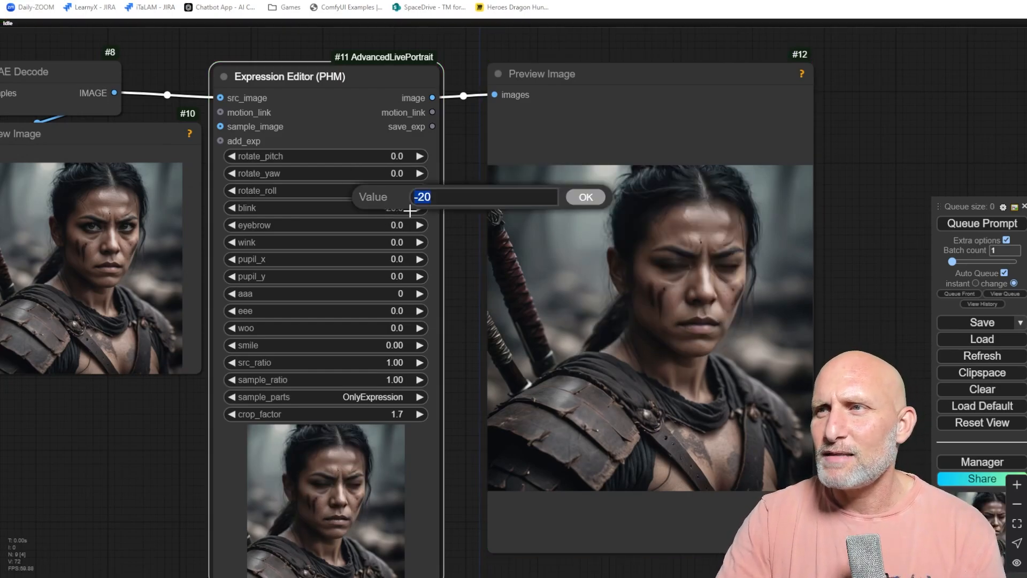
type("0")
key("Return")
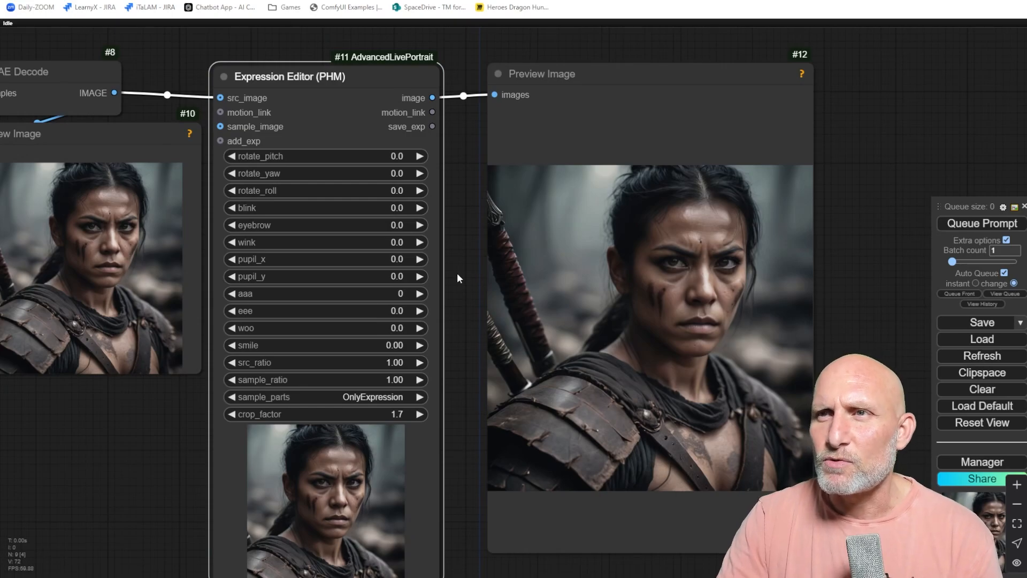
Set the eyebrow value to -5, then to -10.
left_click(400, 225)
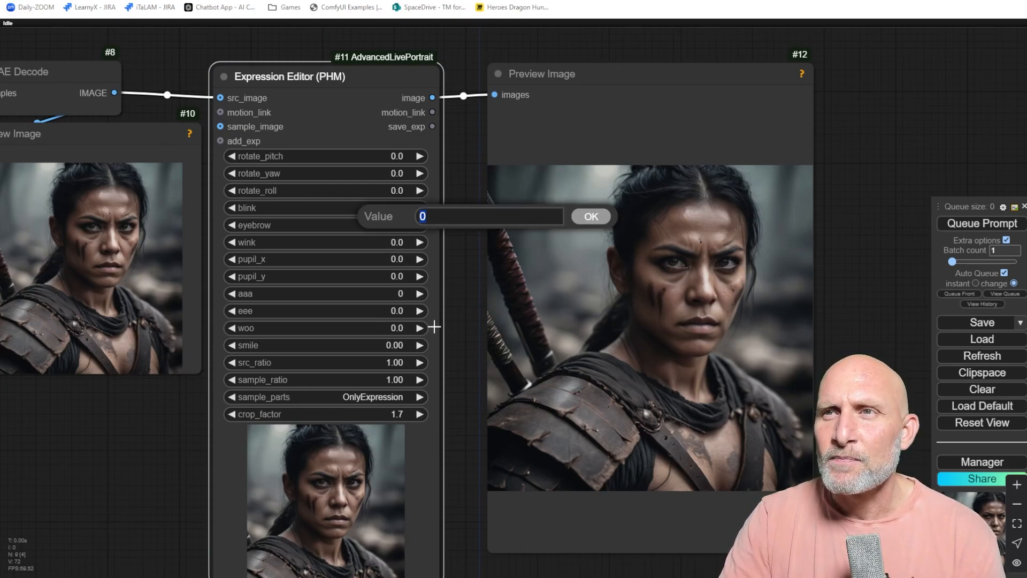
type("-5")
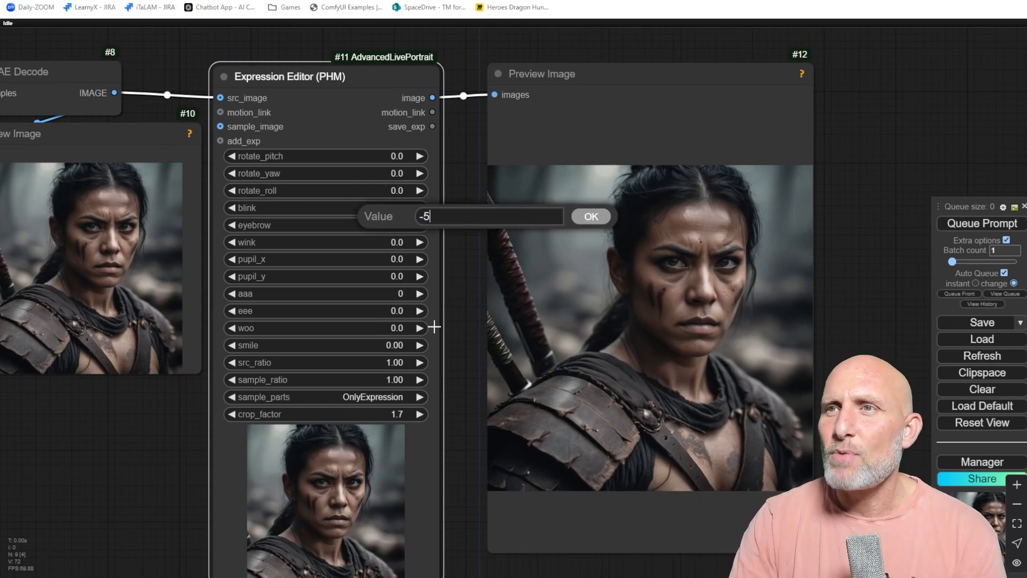
key("Return")
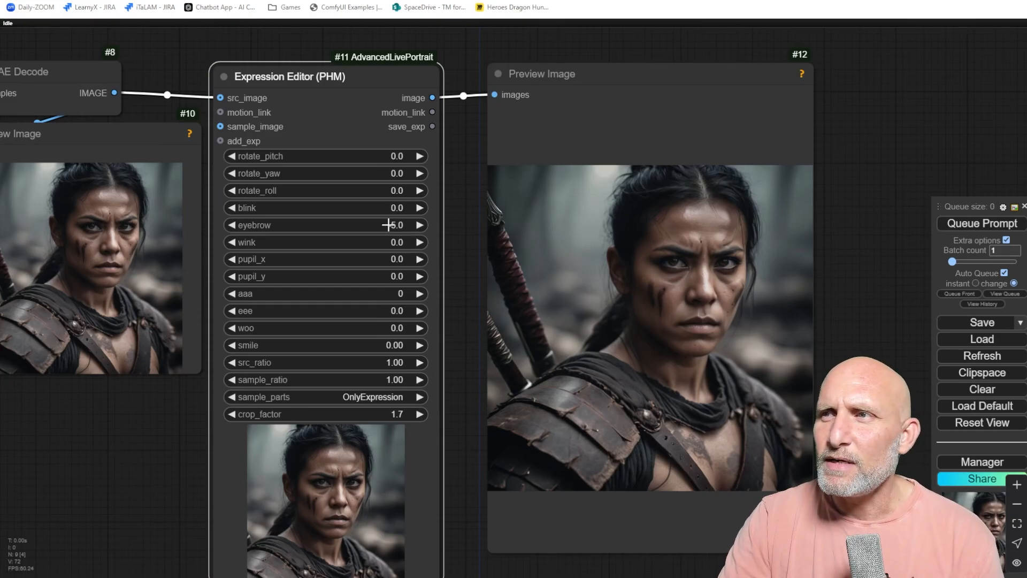
left_click(392, 225)
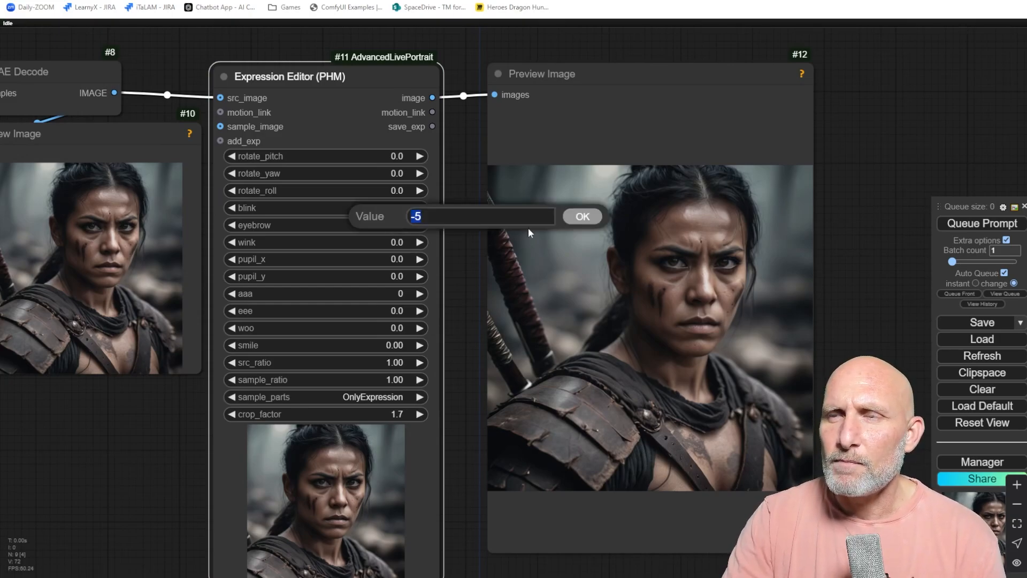
type("-10")
key("Return")
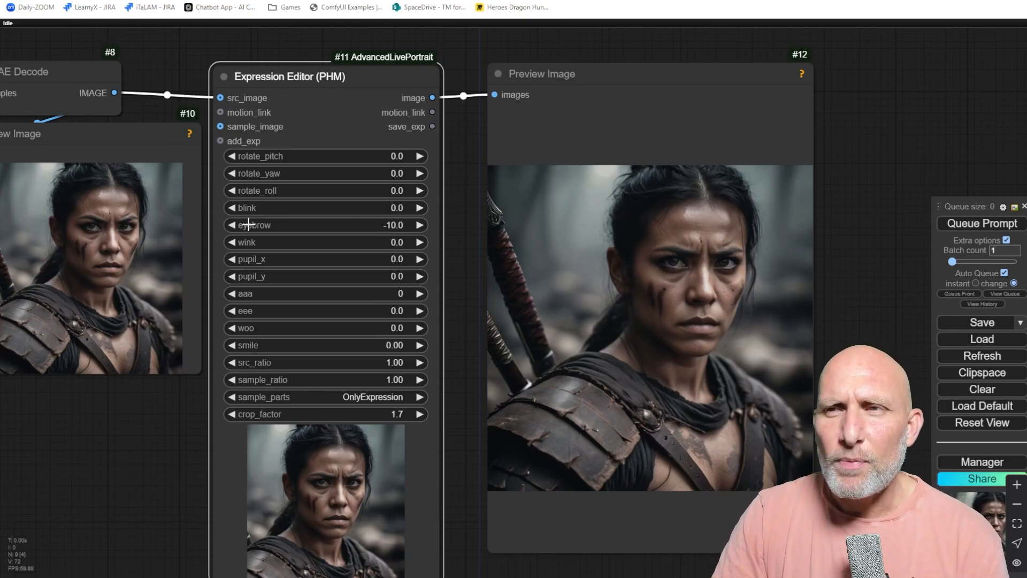
Try setting eyebrow to -50, then set it to 10 and reset it to 0.
left_click(374, 224)
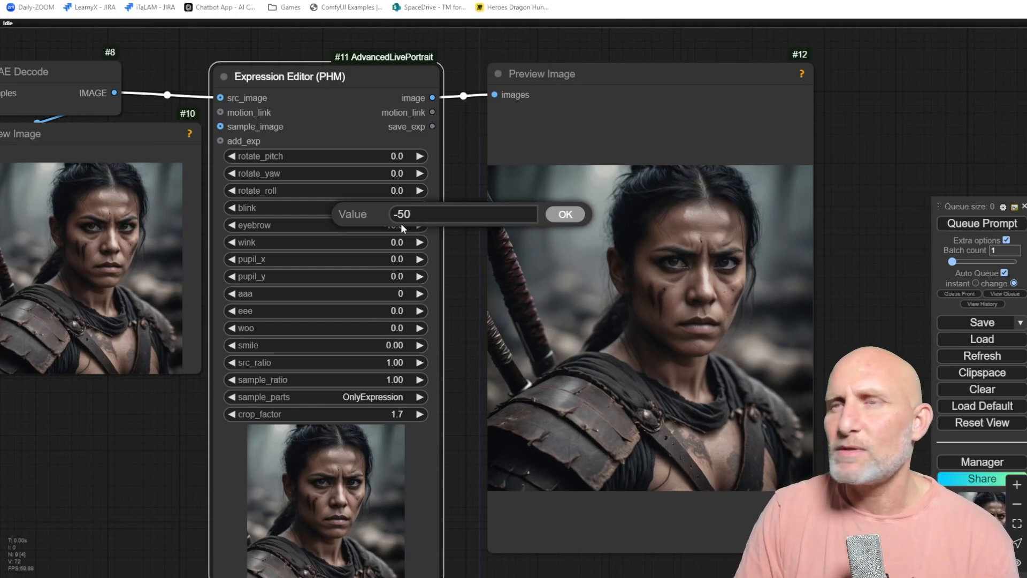
key("Return")
left_click(401, 224)
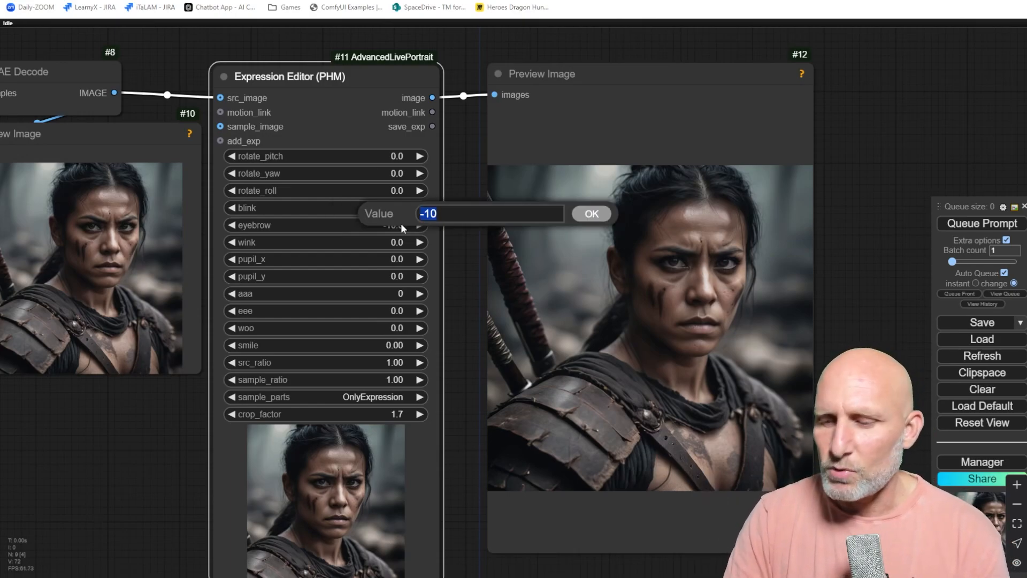
type("10")
key("Return")
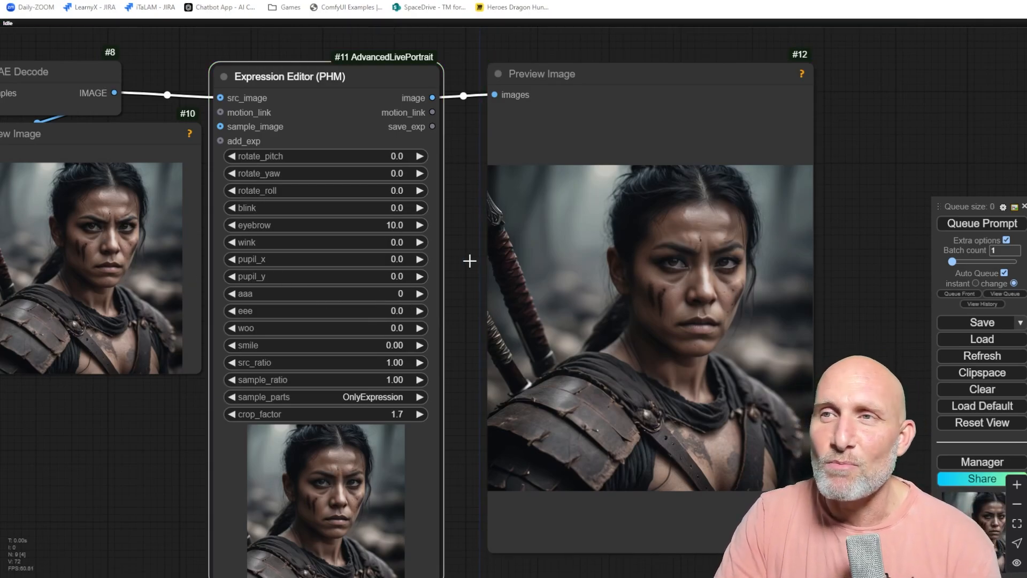
left_click(393, 225)
type("0")
key("Return")
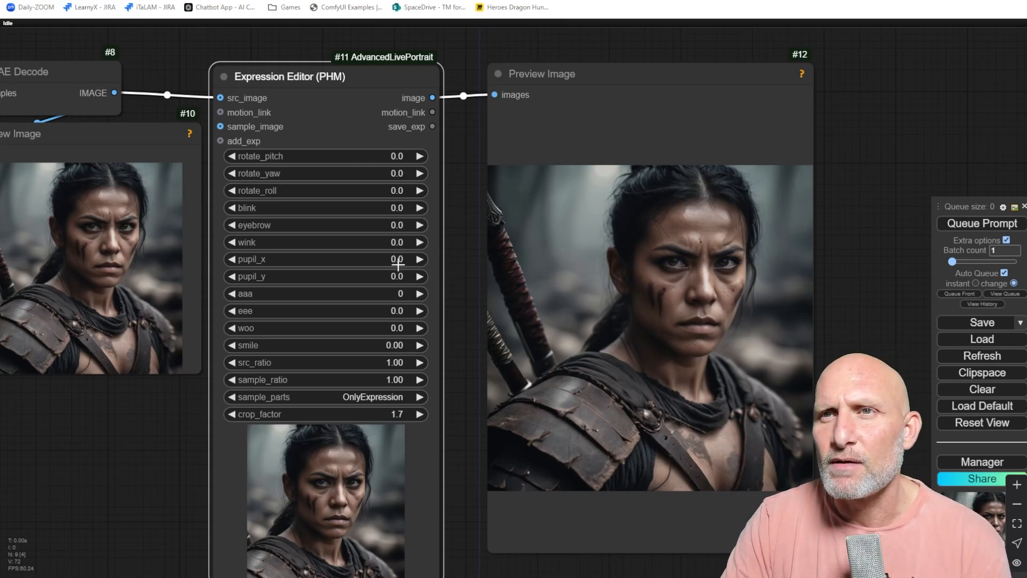
Set the wink value to 10, 20 and 30 in turn.
left_click(394, 242)
type("10")
key("Return")
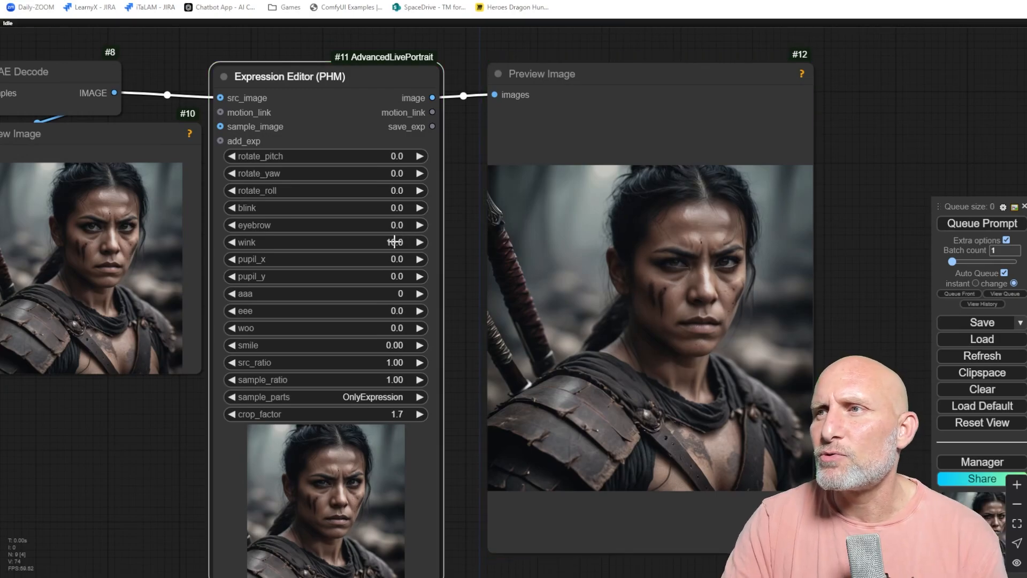
left_click(394, 242)
type("20")
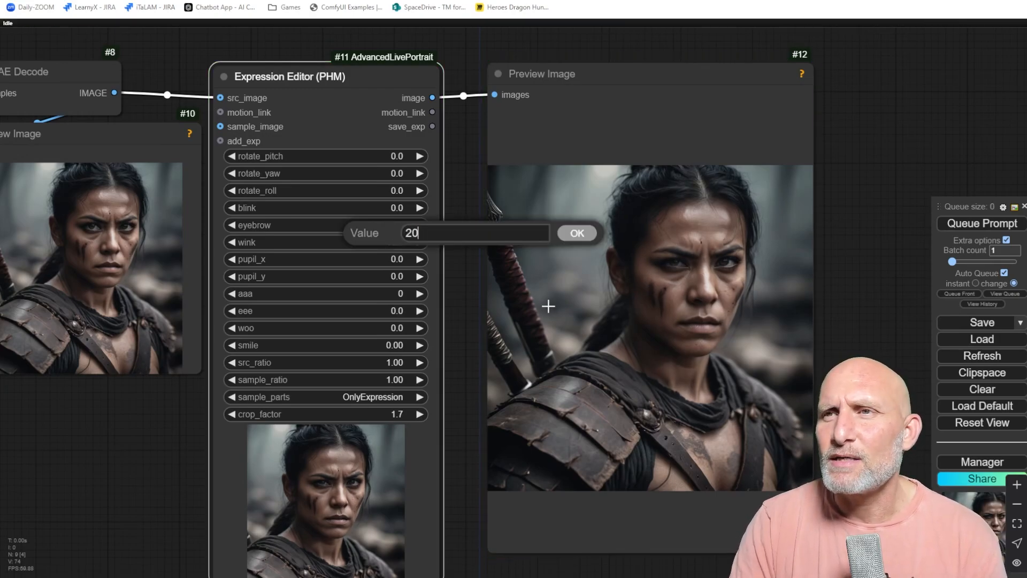
key("Return")
left_click(395, 243)
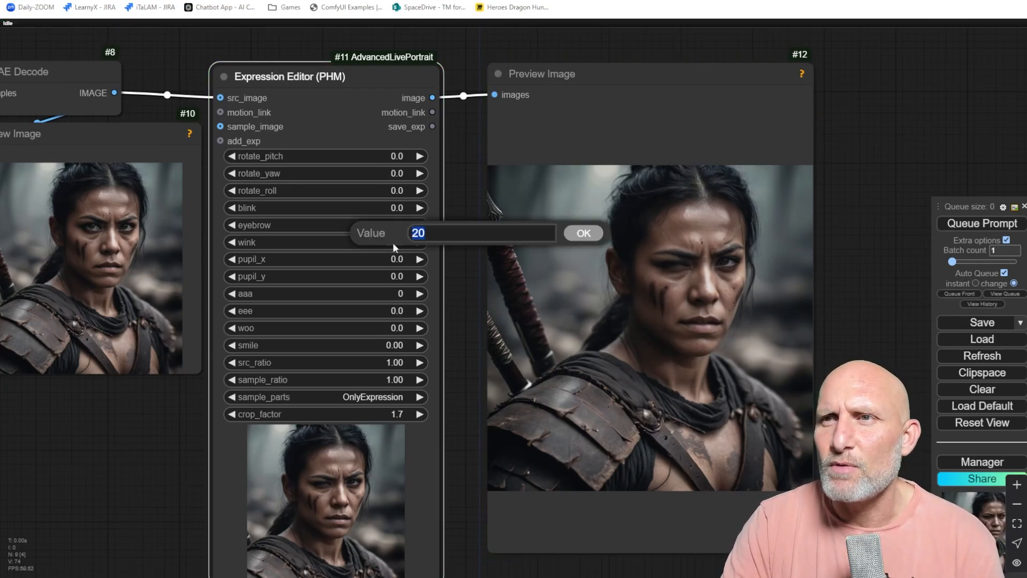
type("30")
key("Return")
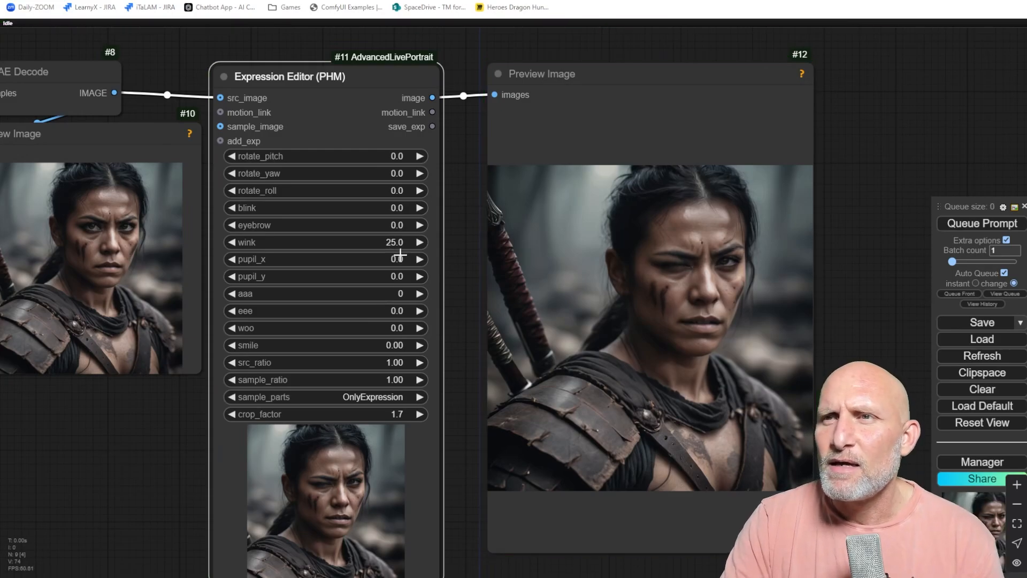
Try setting wink to -20 several times.
left_click(401, 243)
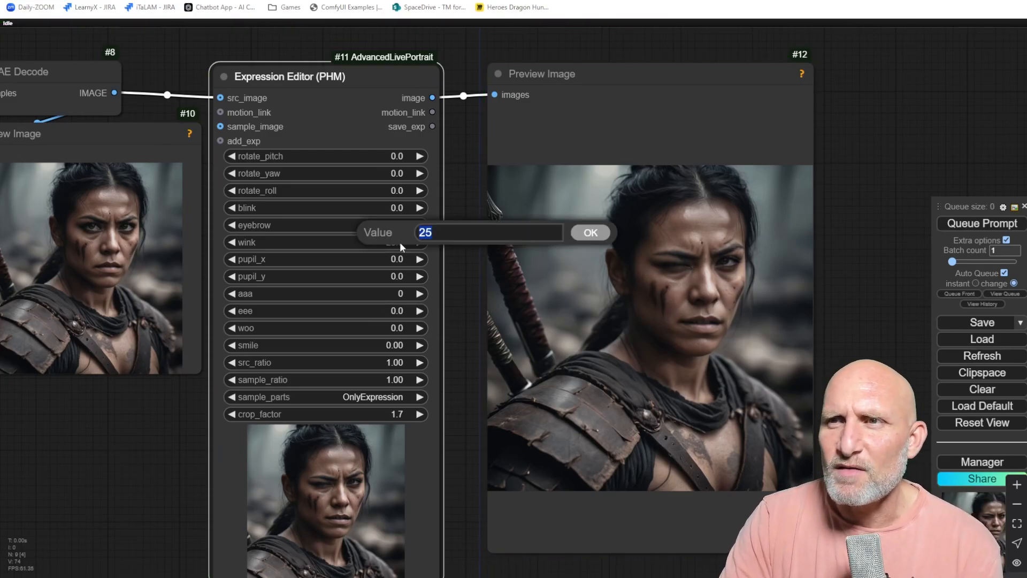
type("-20")
key("Return")
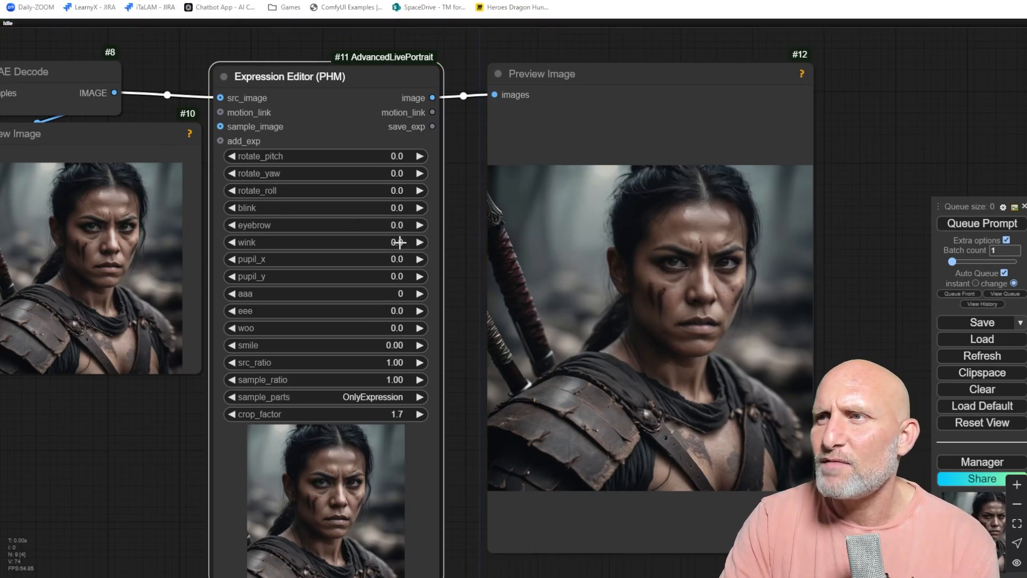
left_click(400, 242)
type("-20")
key("Return")
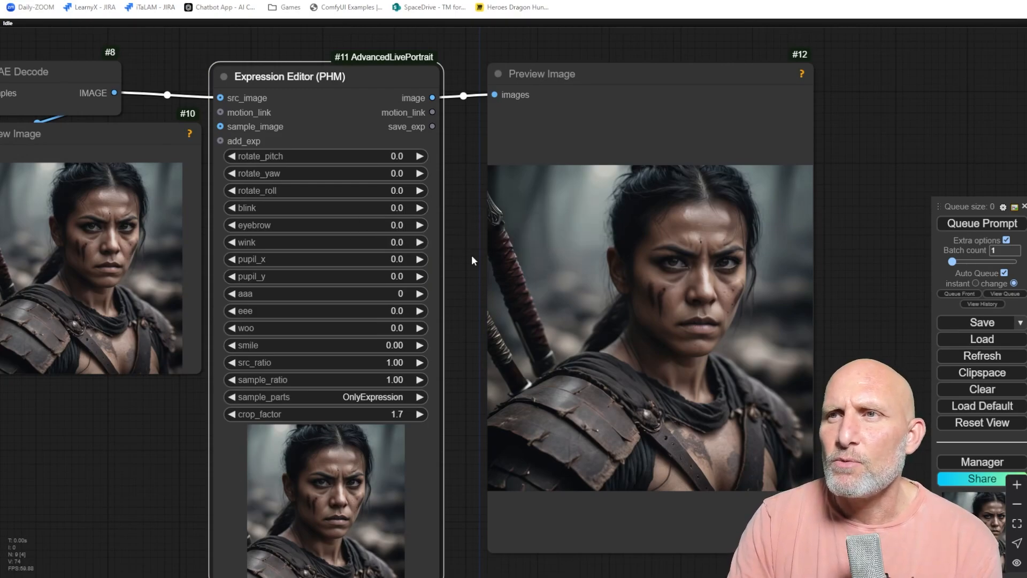
left_click(331, 241)
type("-")
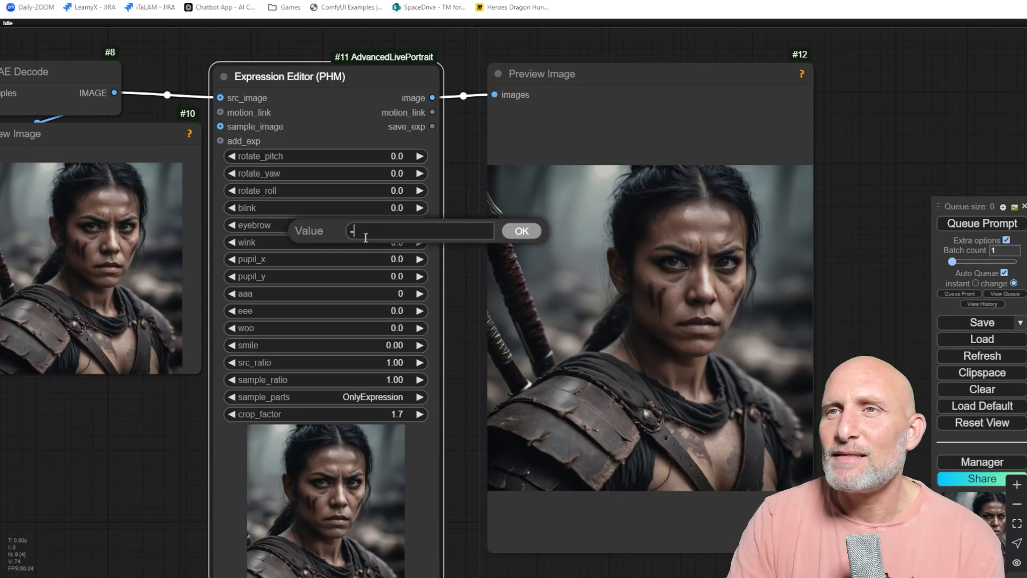
type("20")
key("Return")
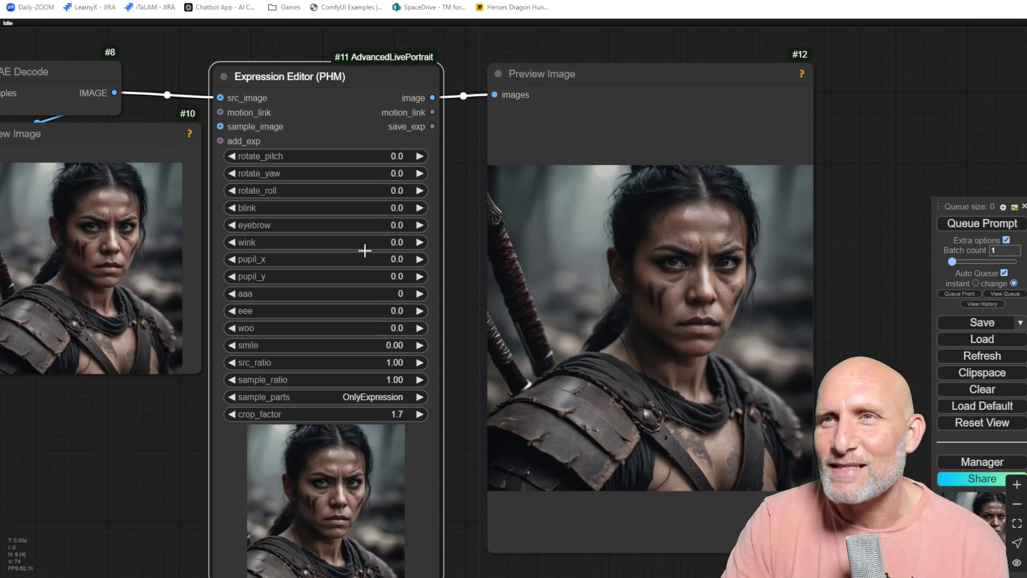
Set wink to 50, then reset it to 0.
left_click(367, 242)
type("25")
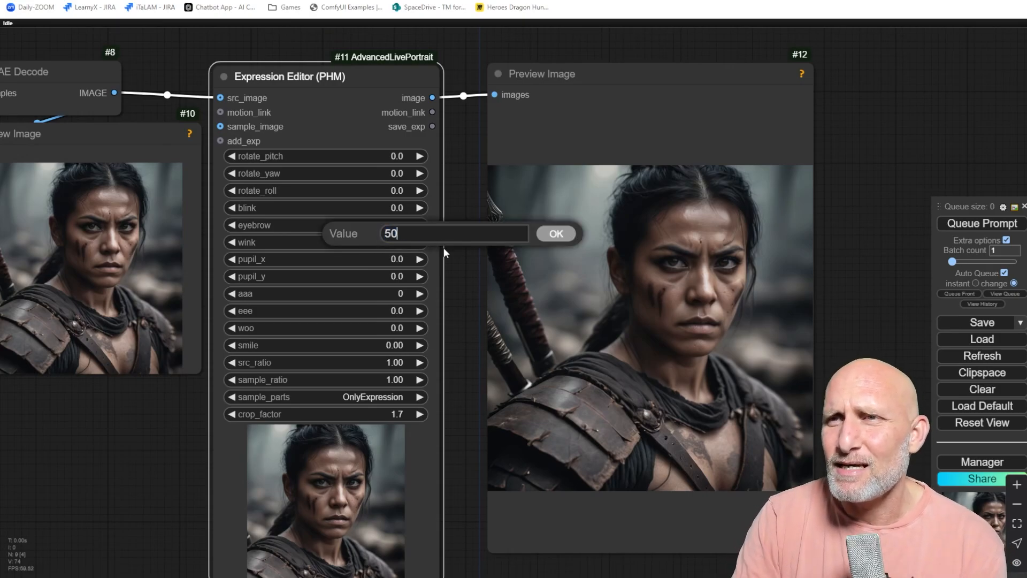
key("Return")
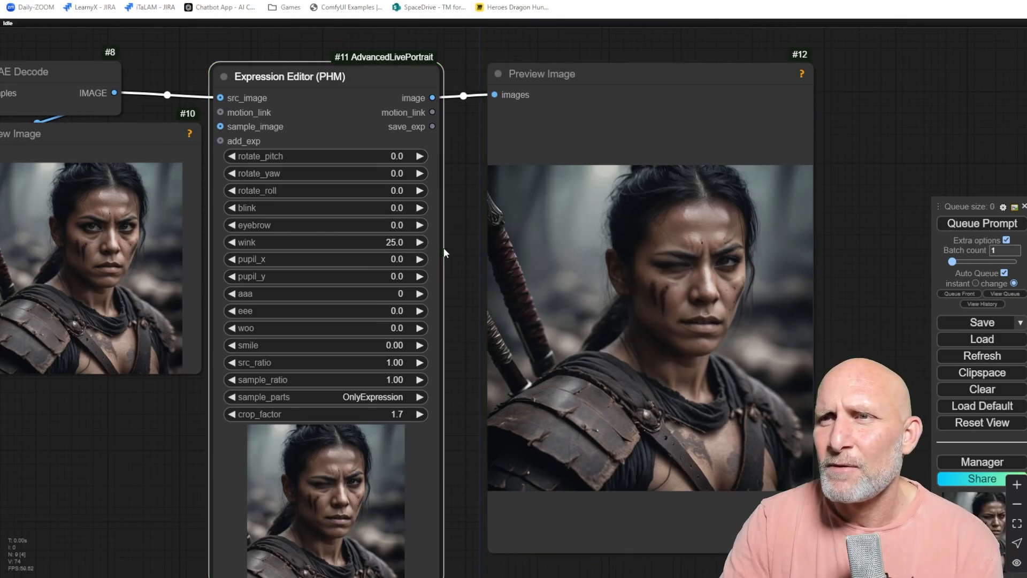
left_click(398, 242)
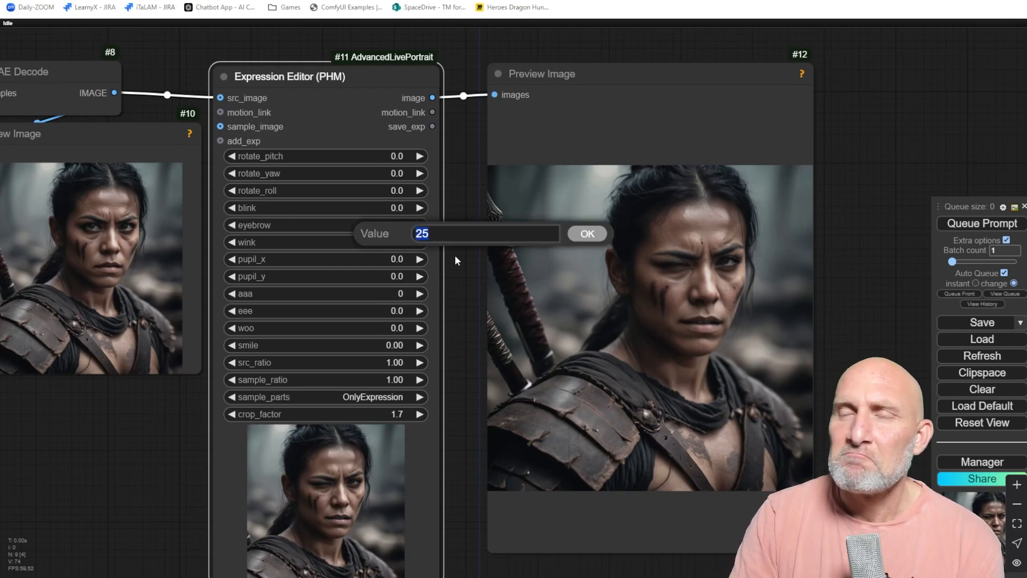
type("0")
key("Return")
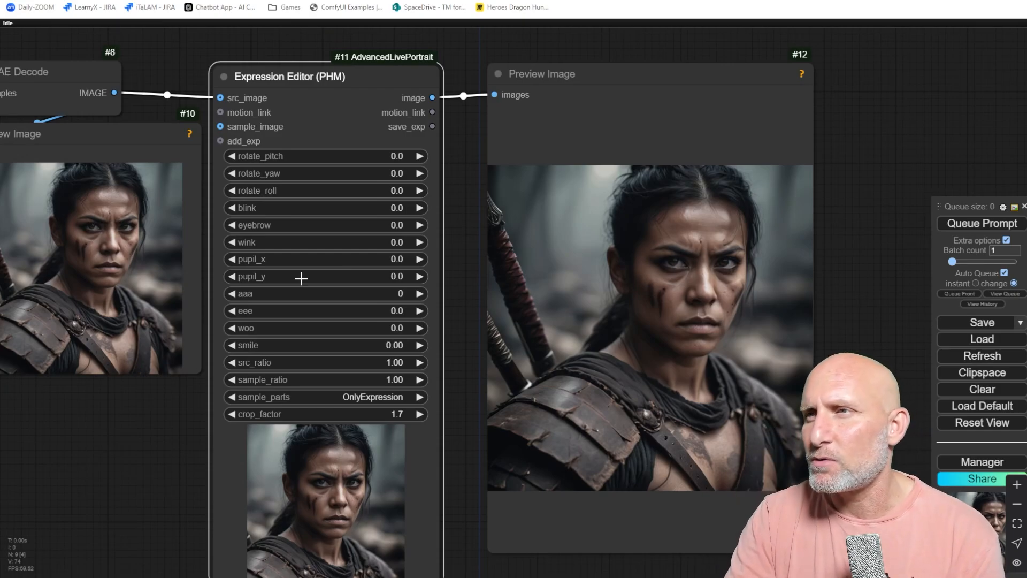
Set pupil_x to 5, 10 and 15 in turn.
left_click(377, 258)
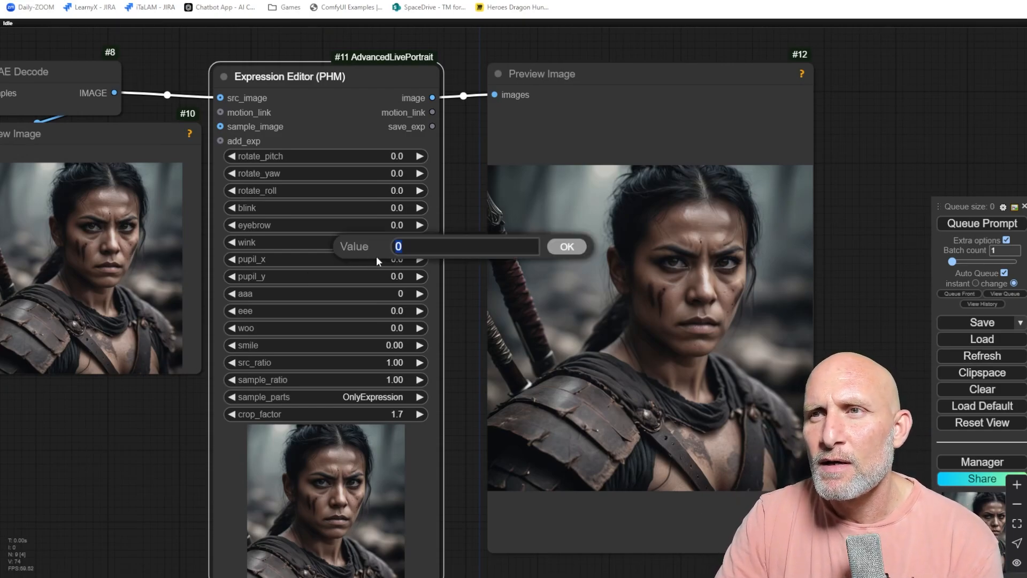
type("5")
key("Return")
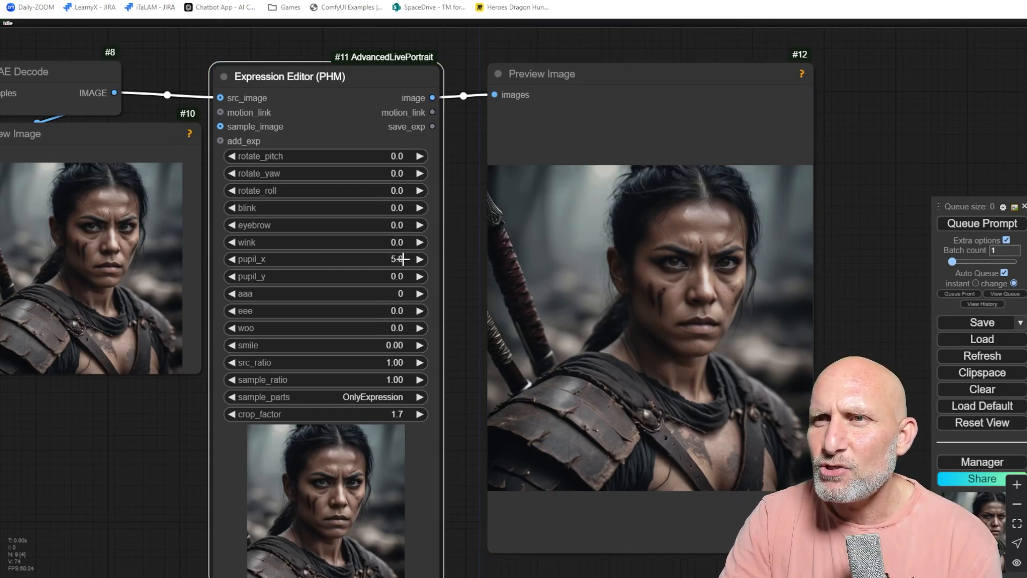
left_click(377, 259)
type("10")
key("Return")
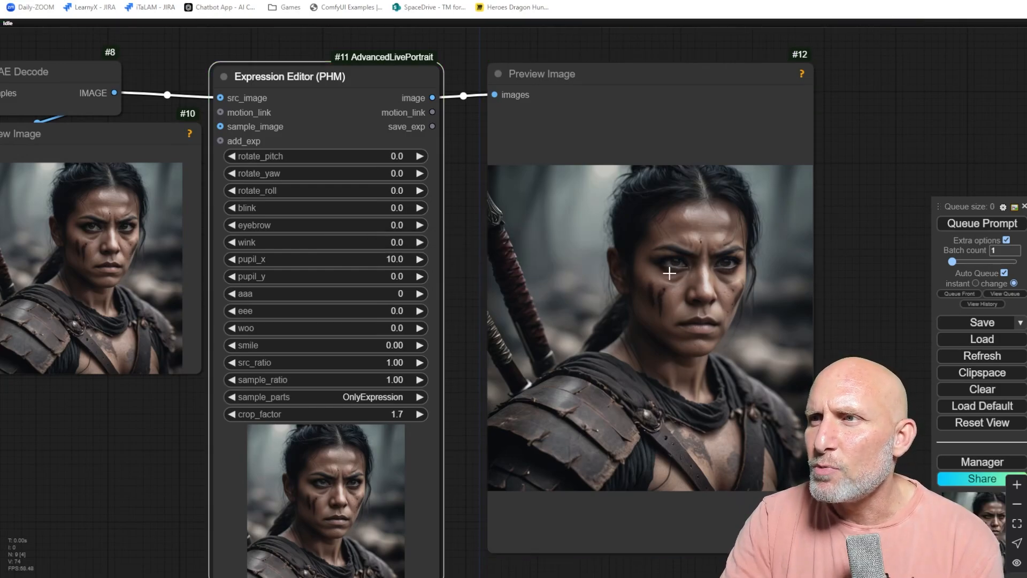
left_click(391, 259)
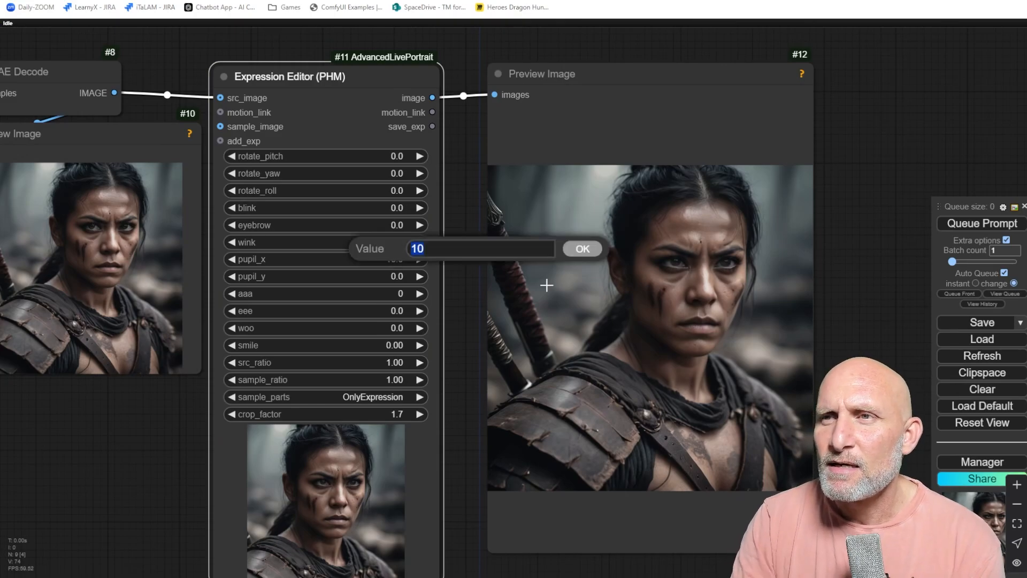
type("15.")
key("Return")
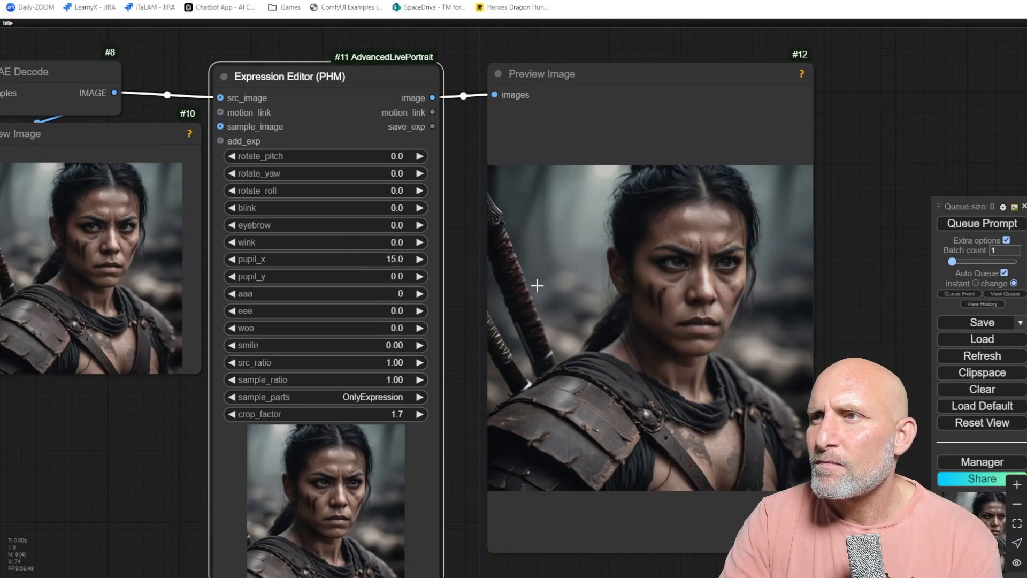
Cancel an entry of 20 for pupil_x and reset pupil_x to 0.
left_click(400, 259)
type("20")
key("Escape")
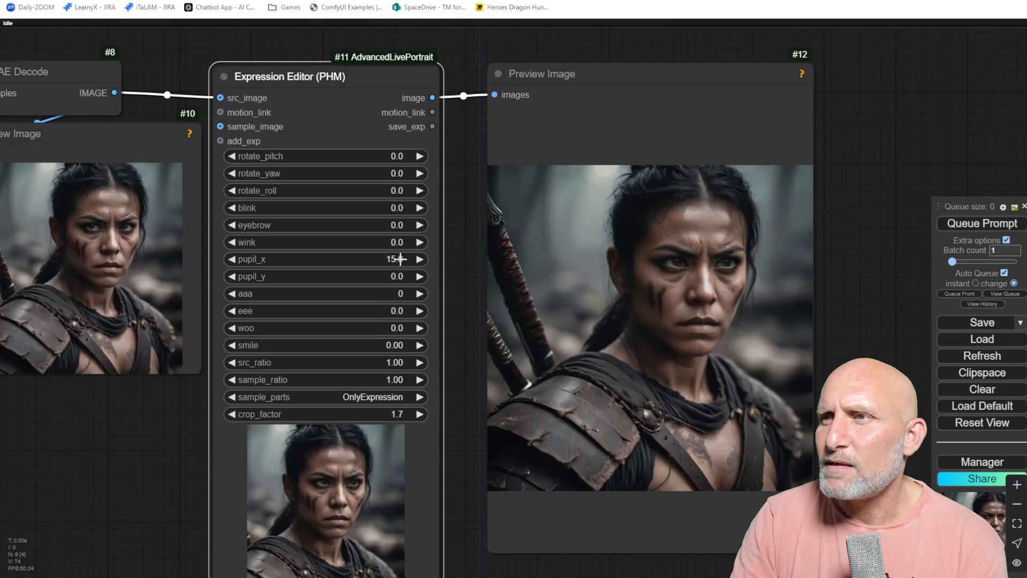
left_click(386, 259)
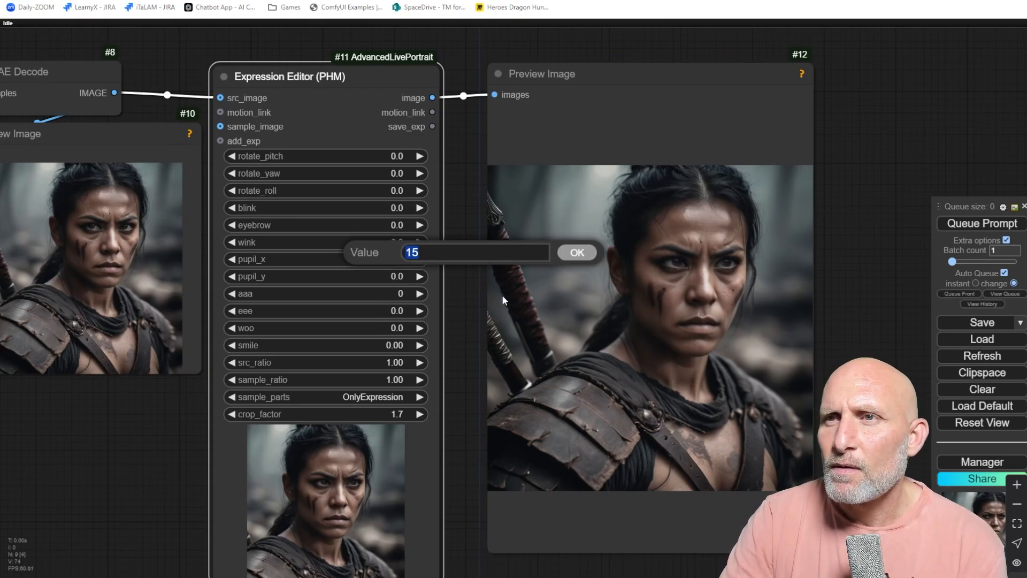
type("0")
key("Return")
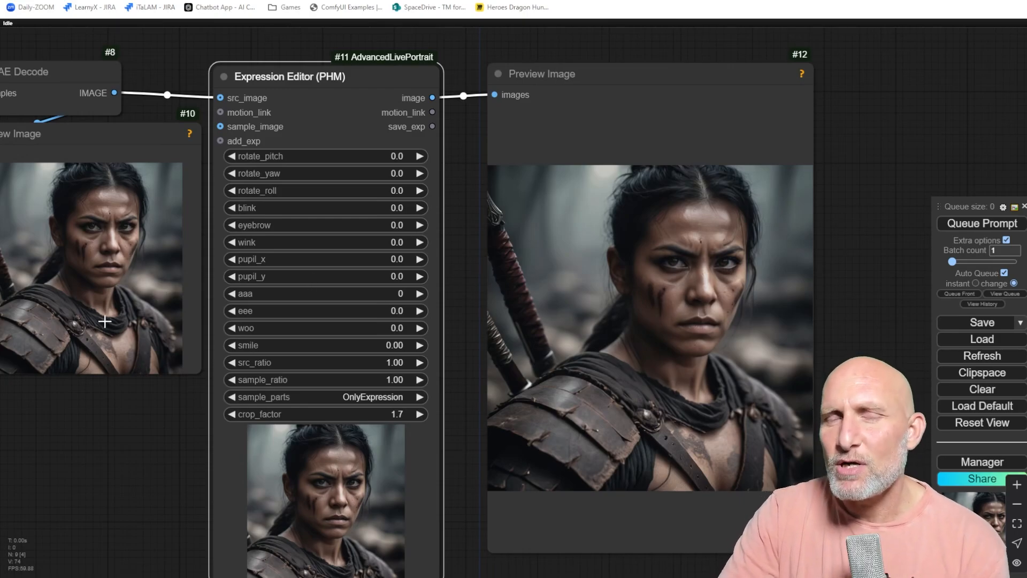
scroll(105, 321, "down", 4)
left_click_drag(67, 392, 274, 392)
scroll(178, 376, "up", 4)
scroll(177, 375, "down", 2)
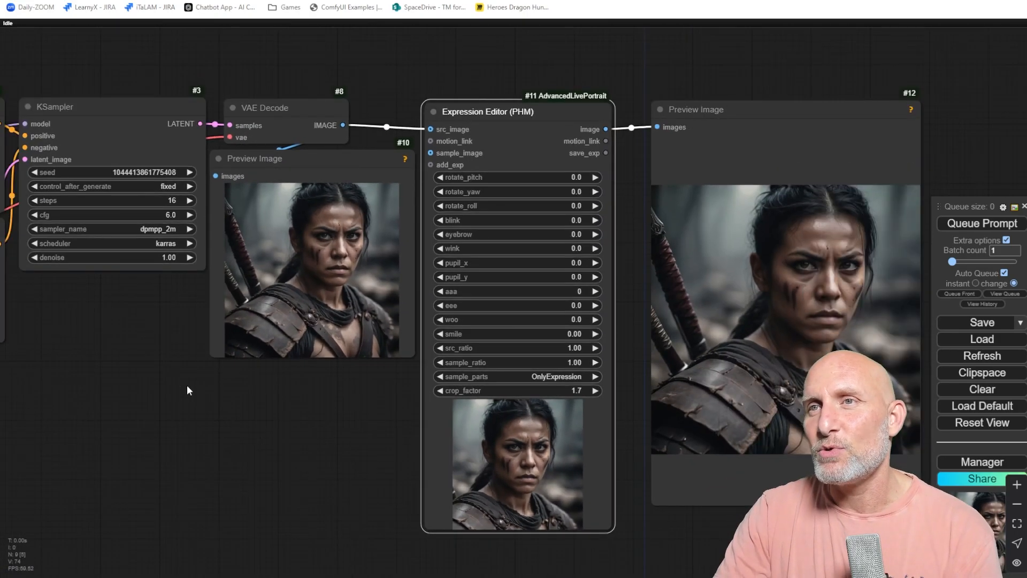
scroll(196, 393, "up", 1)
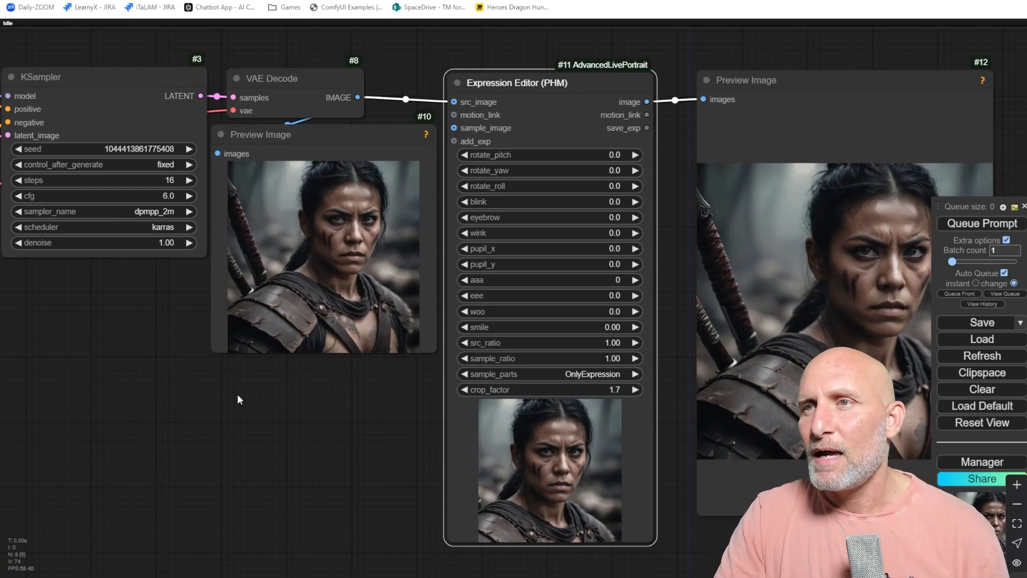
Rewrite the positive prompt as a warrior looking straight to the camera, ambience, dark tone, front face, (natural look: 1.2).
left_click_drag(103, 323, 589, 434)
scroll(358, 222, "up", 2)
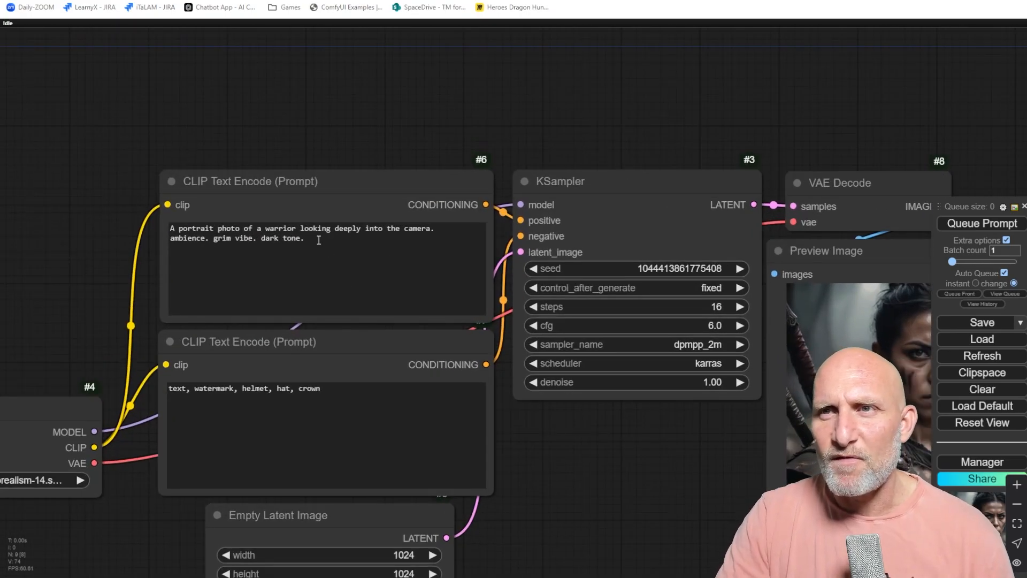
left_click(320, 241)
type("front")
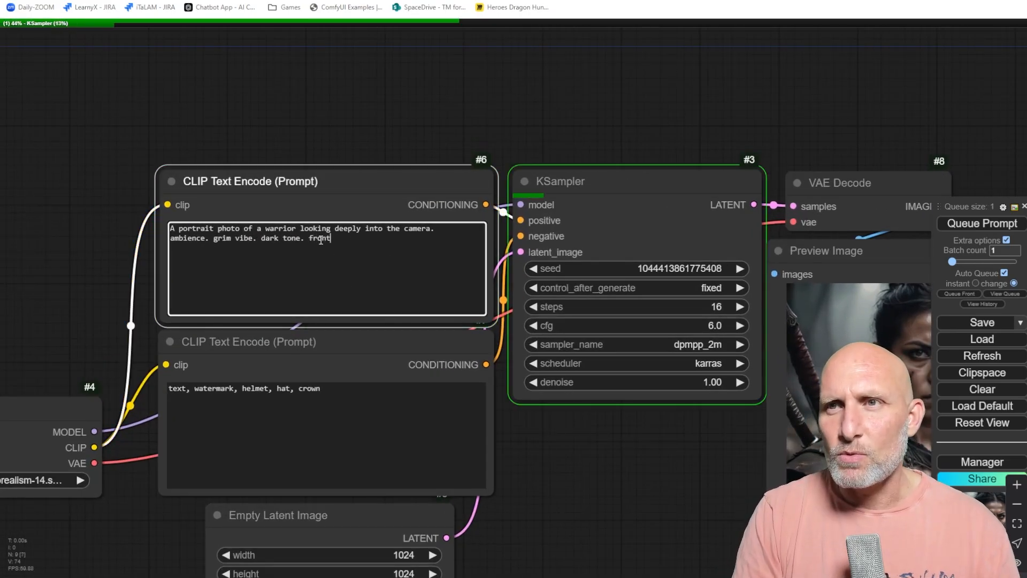
type(" of camera.")
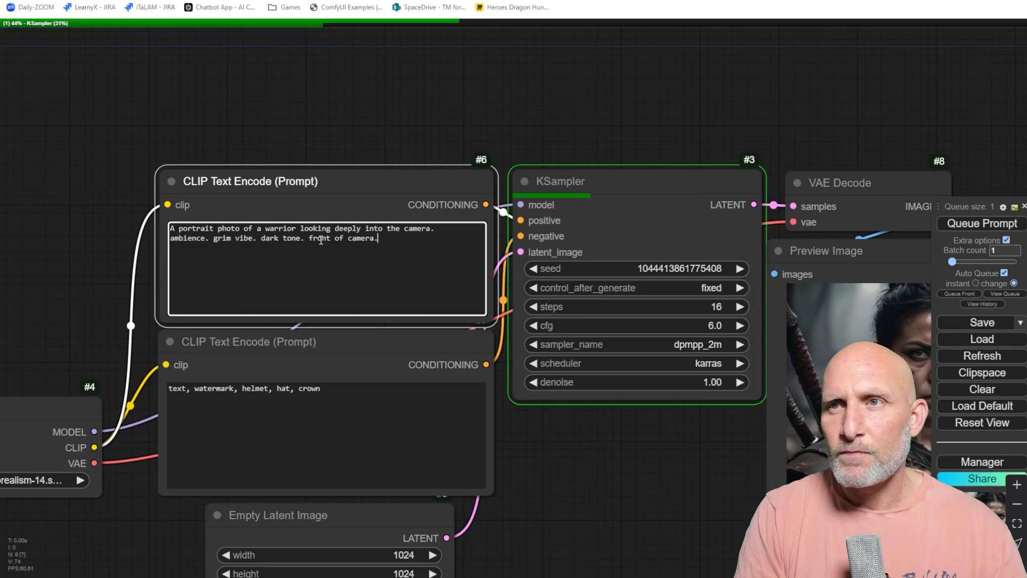
type(" natural look.")
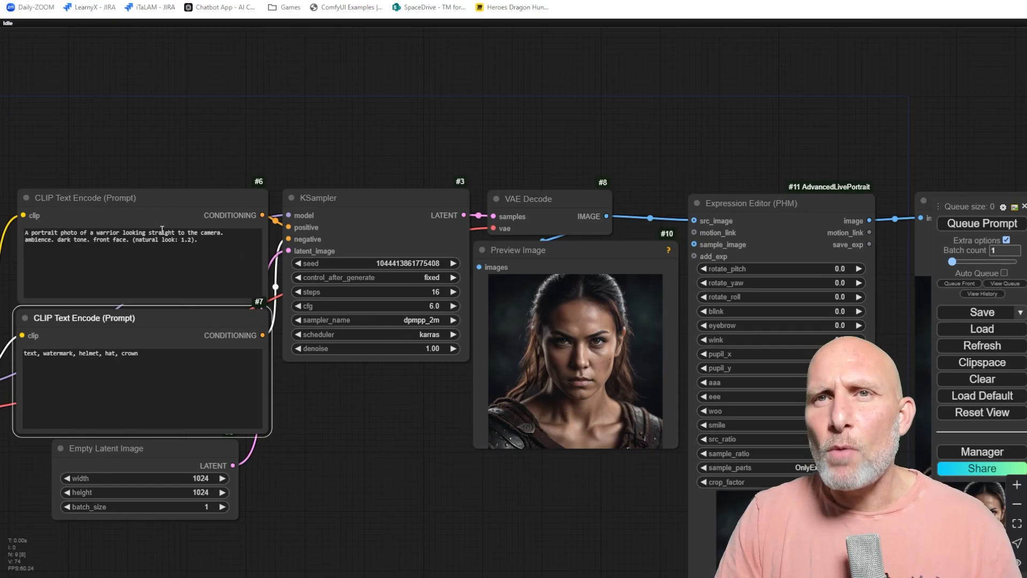
scroll(162, 230, "up", 4)
left_click_drag(140, 159, 386, 122)
scroll(401, 152, "up", 4)
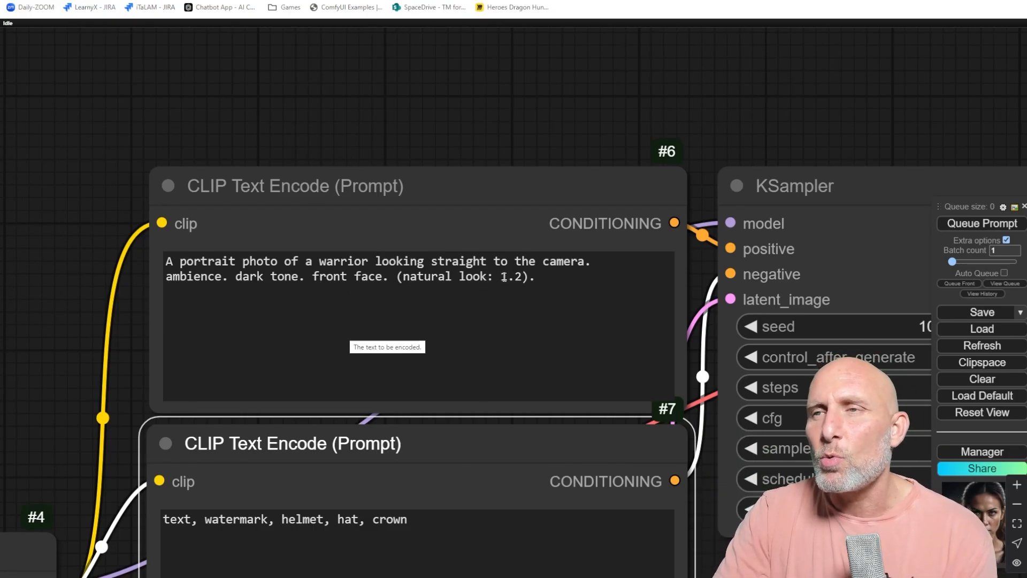
left_click_drag(503, 277, 517, 277)
left_click(579, 129)
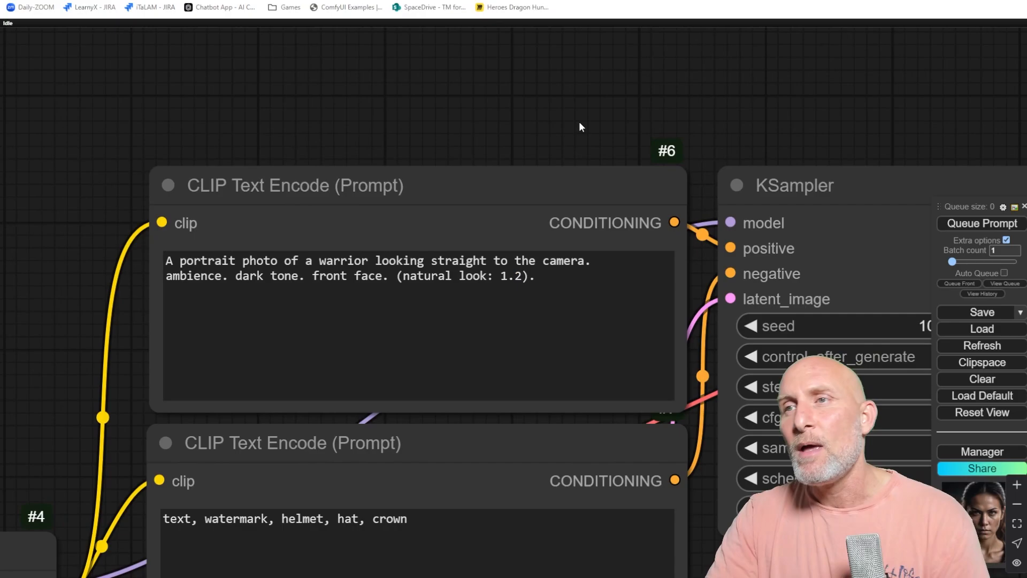
scroll(725, 123, "down", 4)
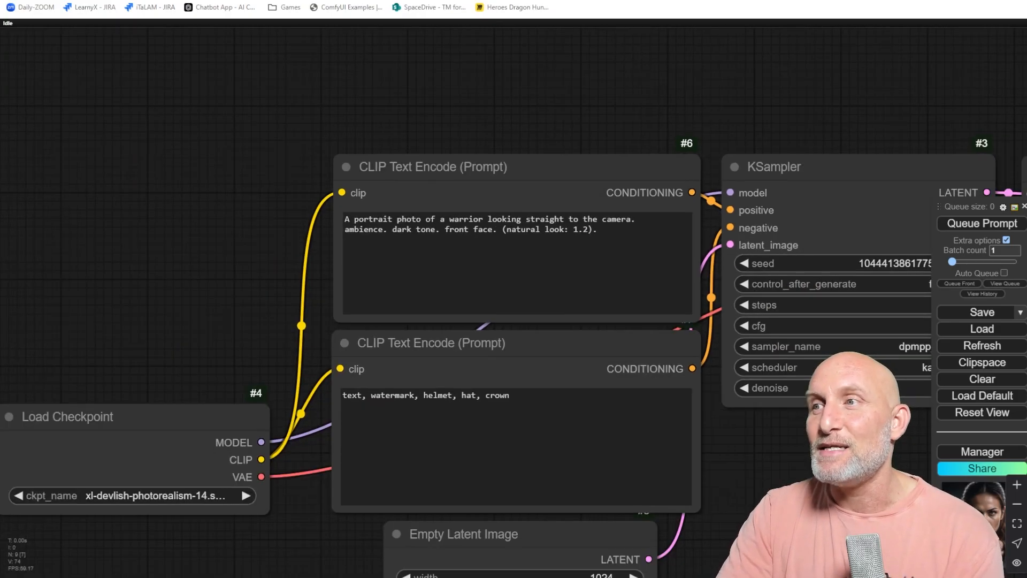
Set the Expression Editor's rotate_yaw to -10.
left_click_drag(749, 478, 509, 470)
scroll(510, 478, "down", 1)
left_click_drag(660, 489, 319, 428)
scroll(612, 391, "up", 4)
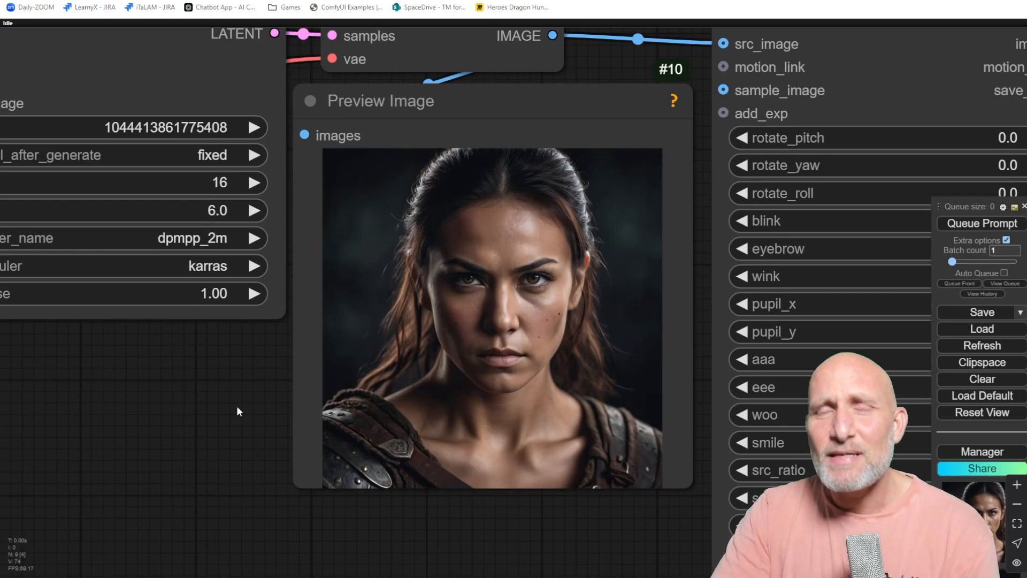
scroll(239, 411, "down", 5)
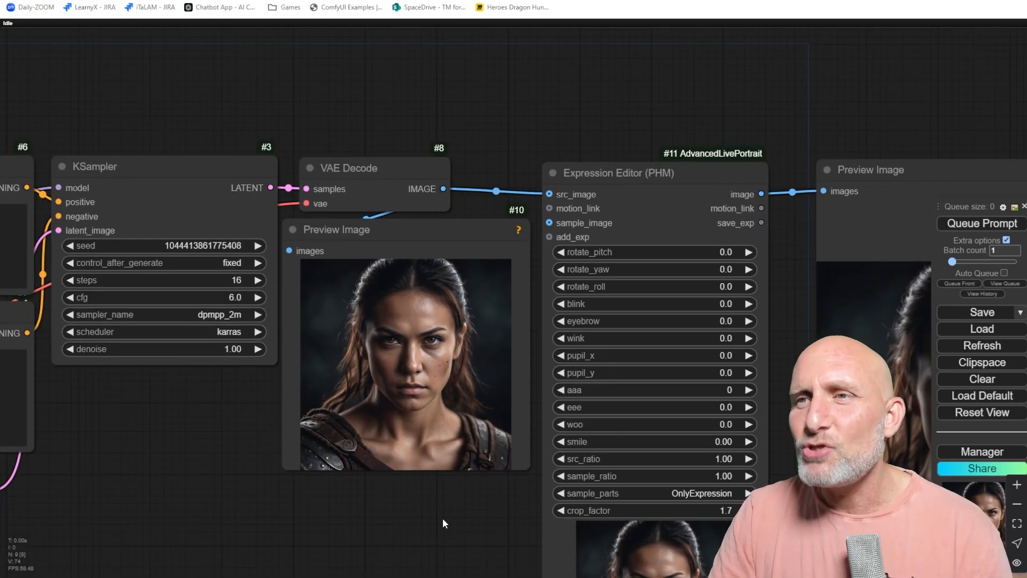
left_click_drag(442, 518, 400, 484)
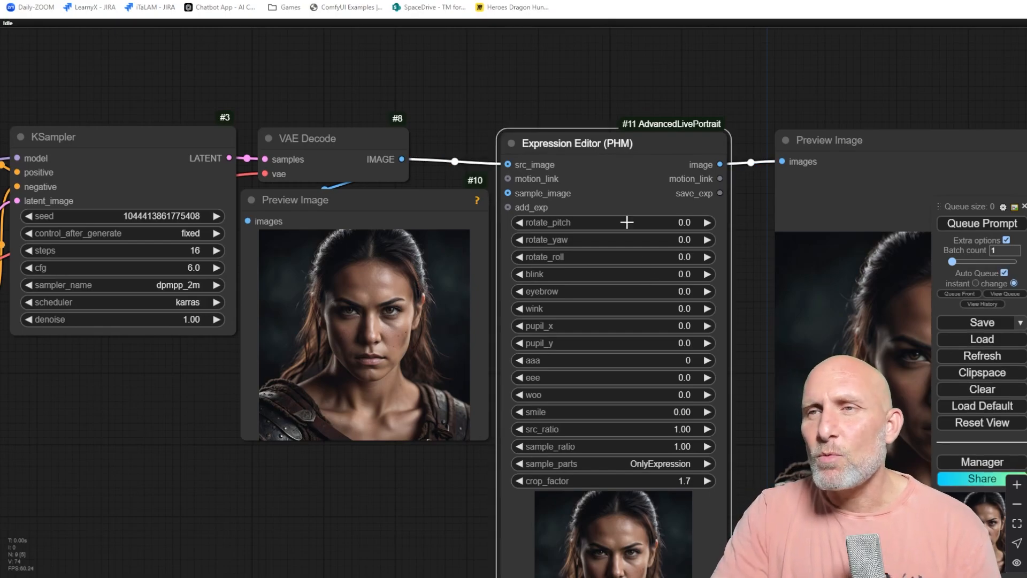
left_click(637, 239)
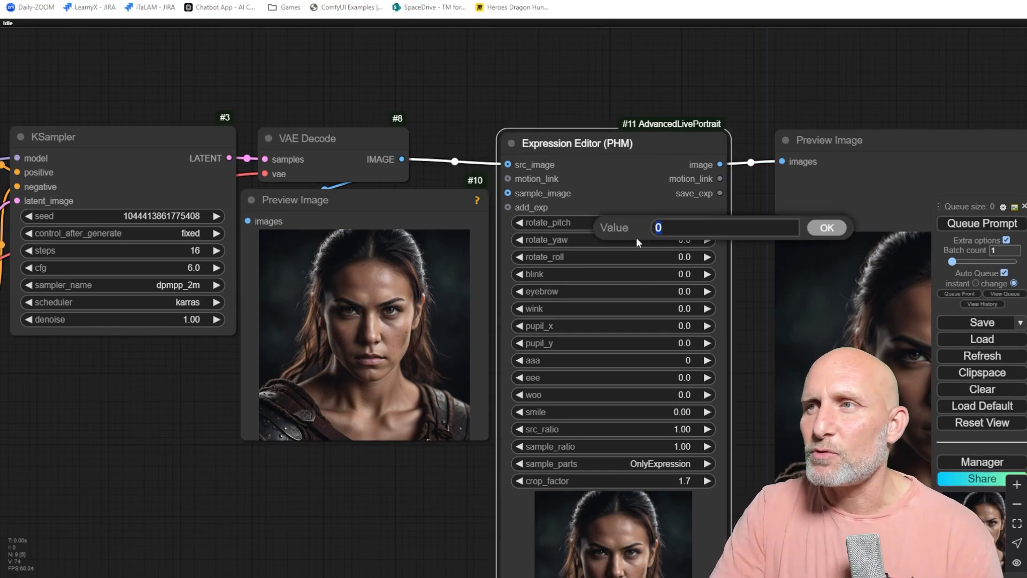
type("-10")
key("Return")
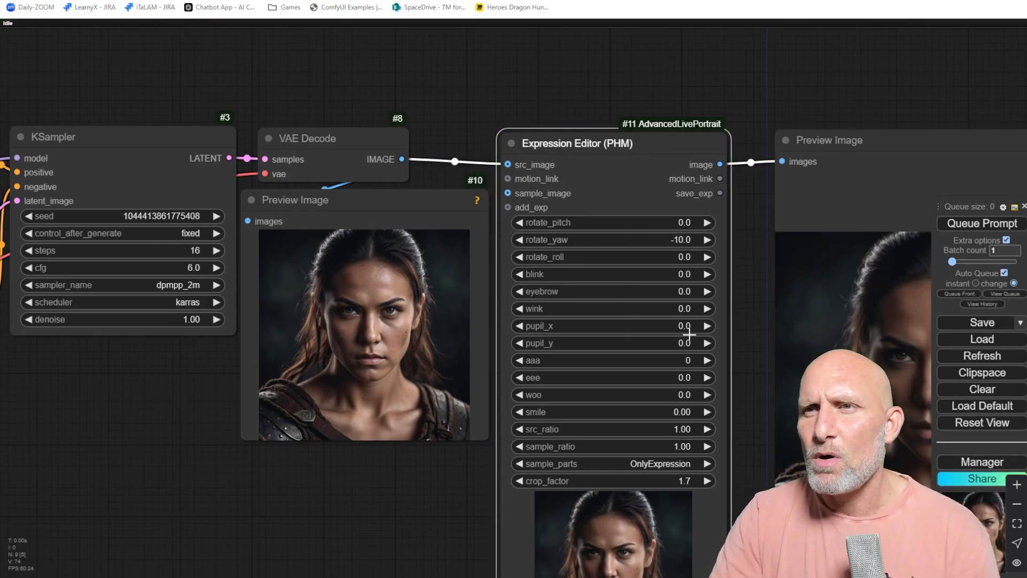
Set rotate_yaw to -20, then reset it to 0.
left_click_drag(708, 355, 614, 337)
scroll(614, 336, "down", 2)
left_click_drag(592, 382, 577, 369)
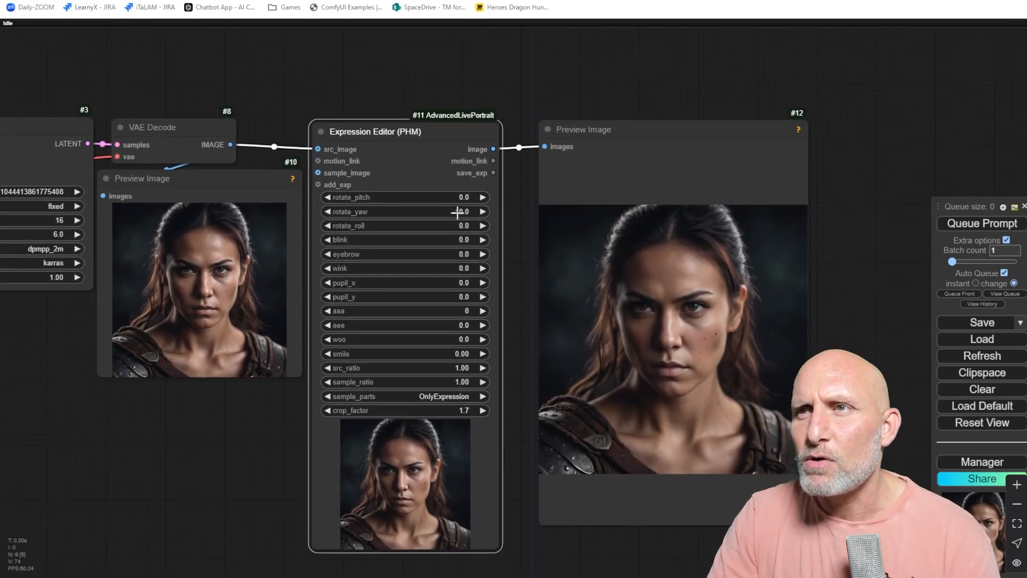
left_click(456, 210)
type("-20")
key("Return")
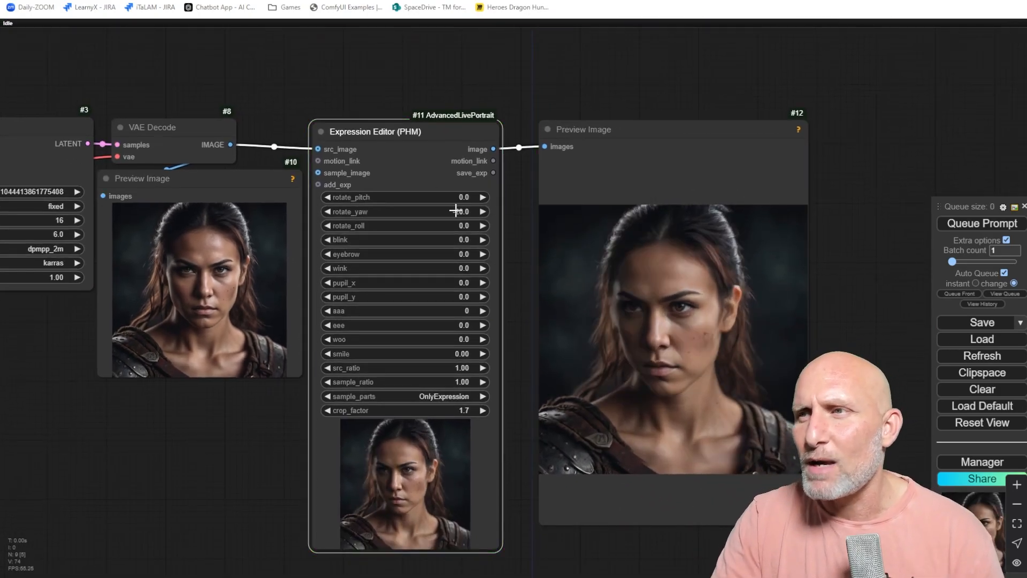
left_click(463, 211)
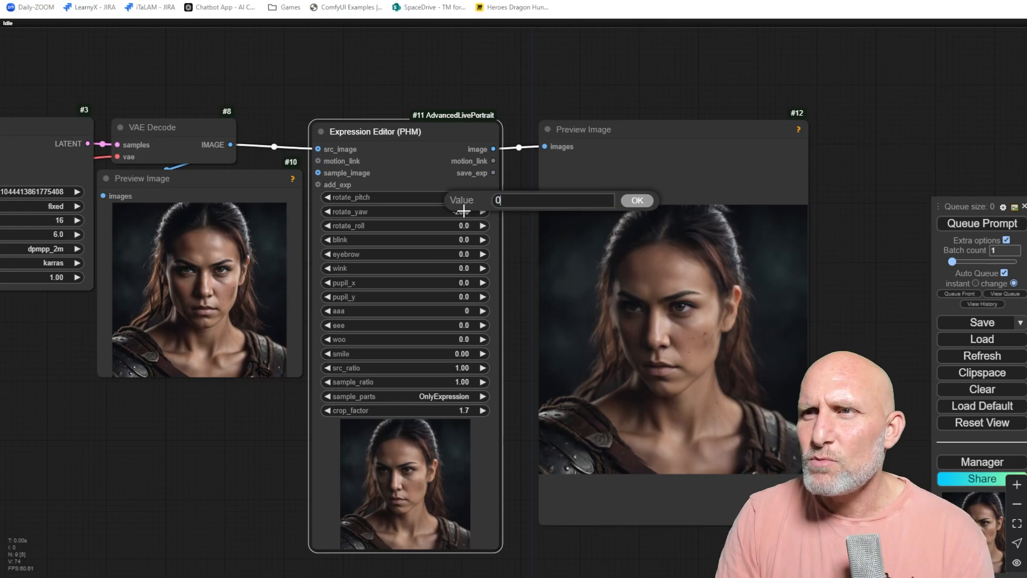
type("0")
key("Return")
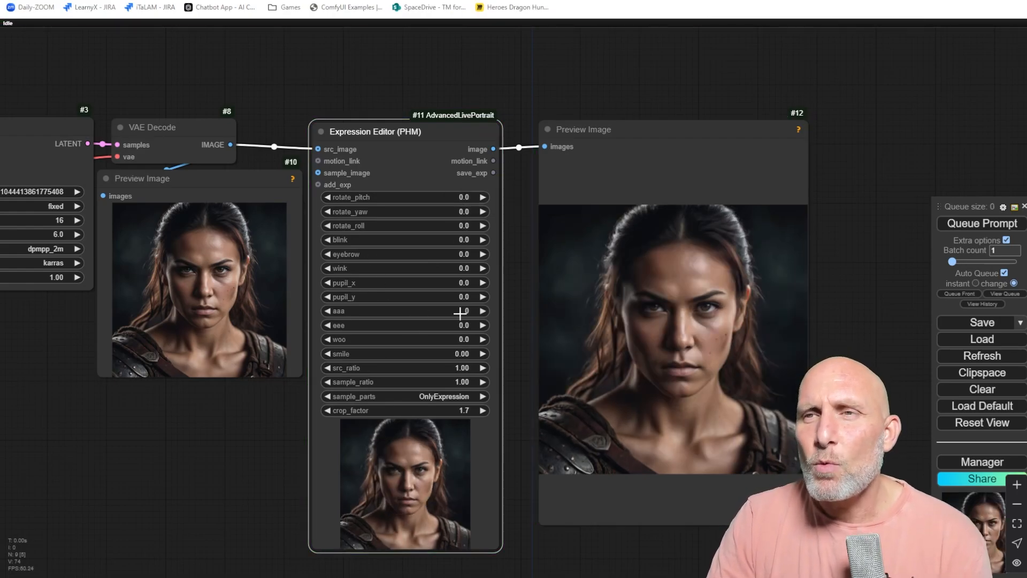
Set pupil_x to -10, then to -15.
scroll(430, 294, "up", 2)
left_click(451, 281)
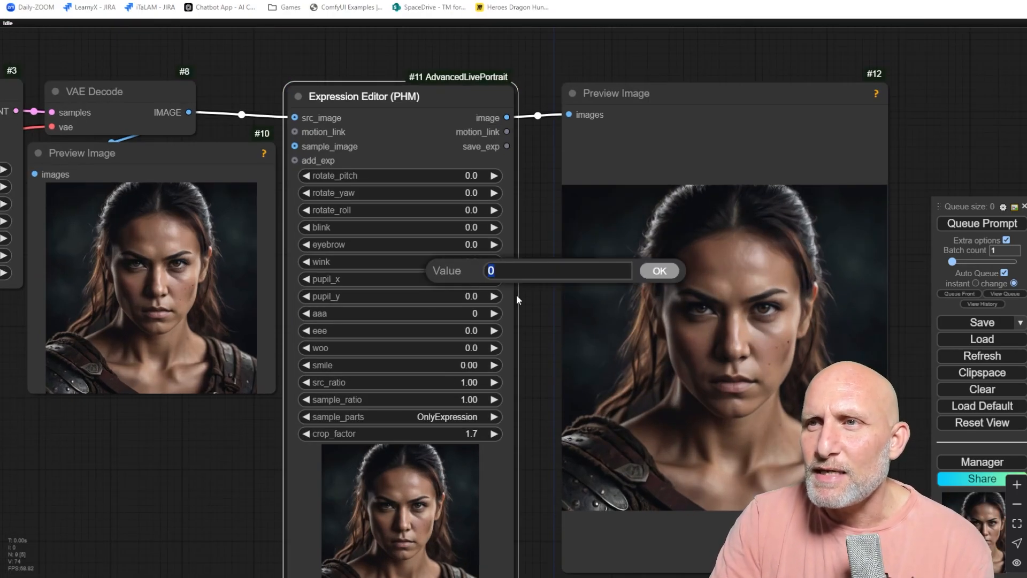
type("-10")
key("Return")
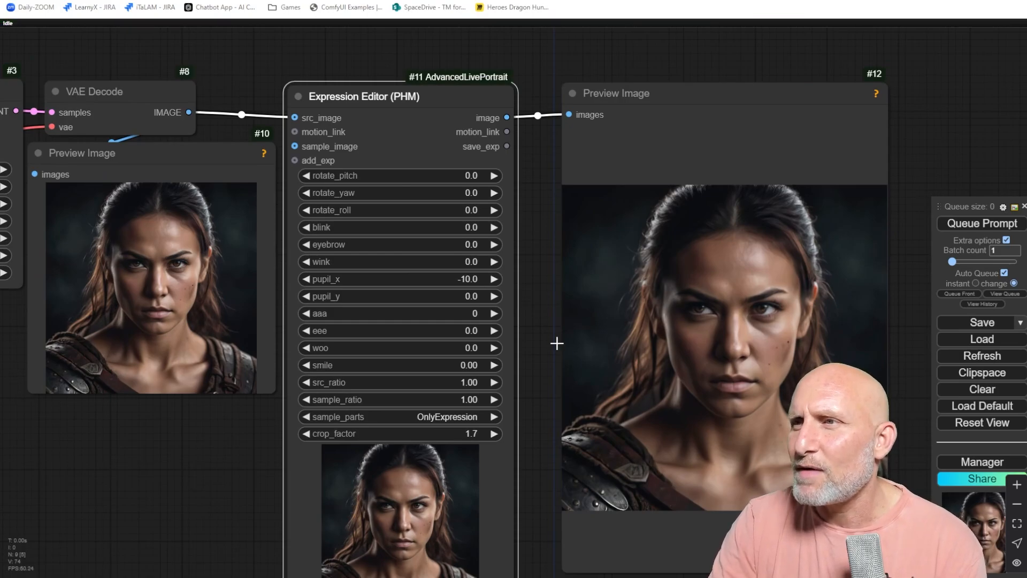
left_click(464, 281)
type("-20")
key("Return")
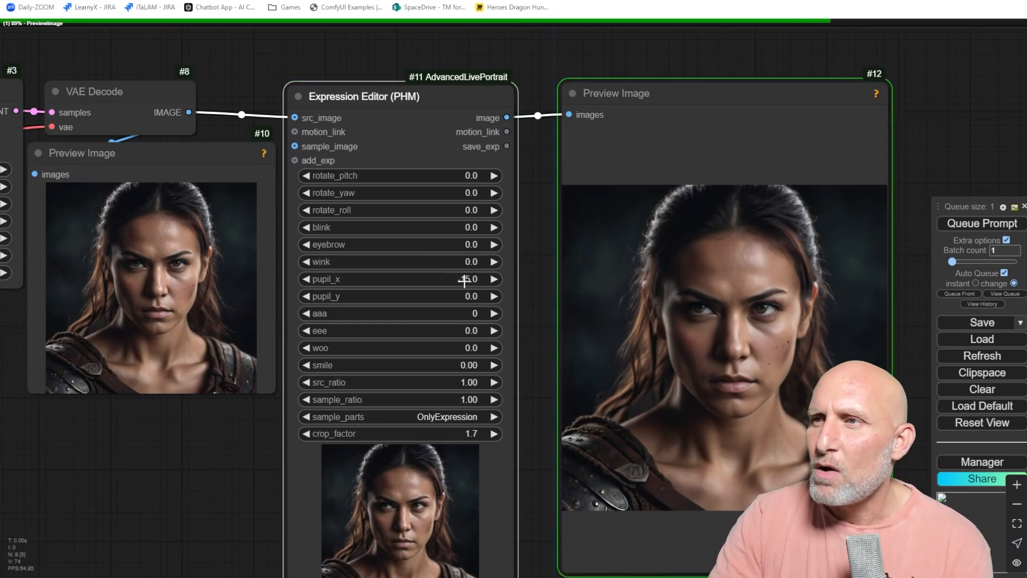
Set rotate_yaw to -10 and pupil_x to 15.
left_click(430, 190)
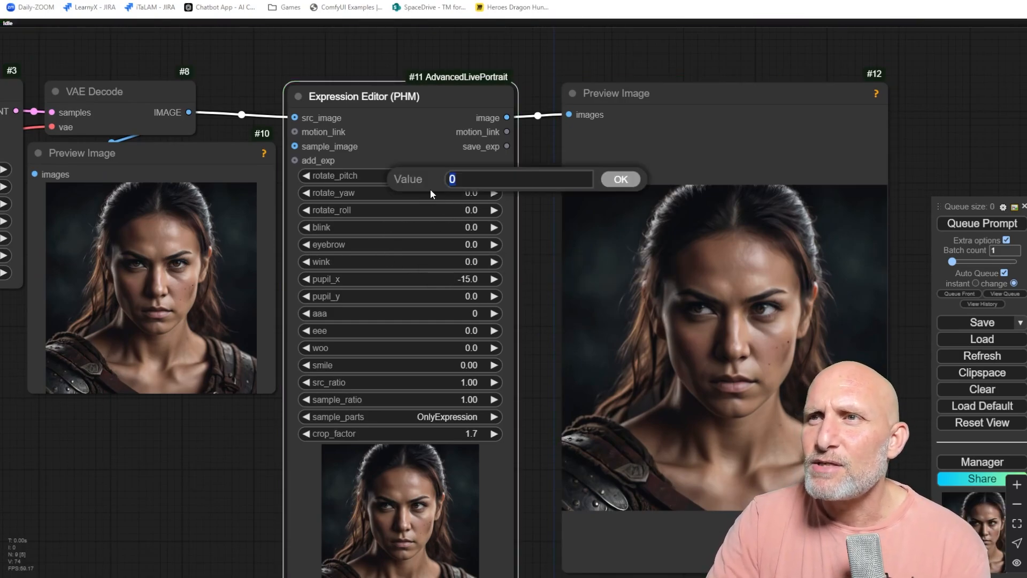
type("-10")
key("Return")
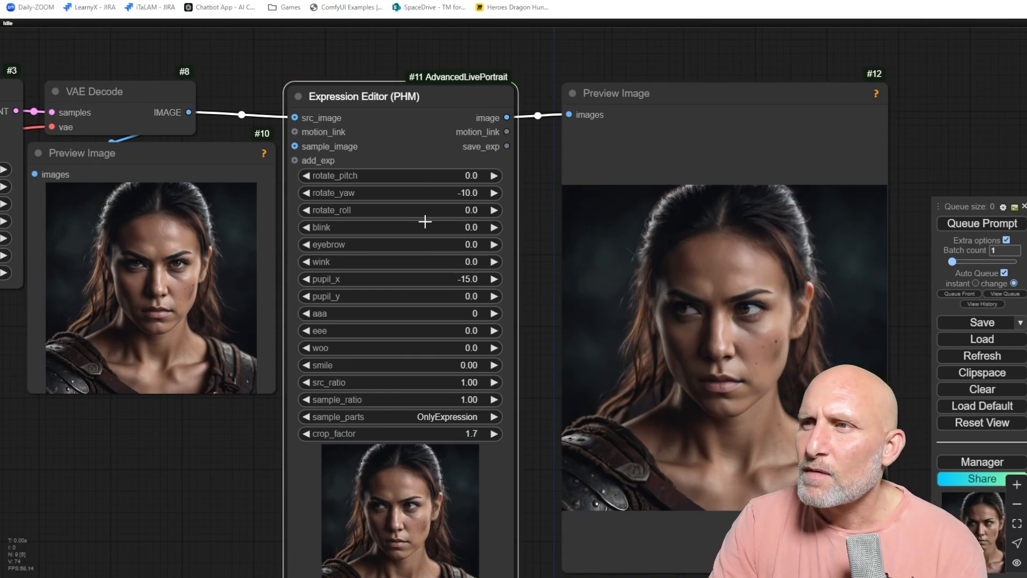
left_click(458, 284)
type("0")
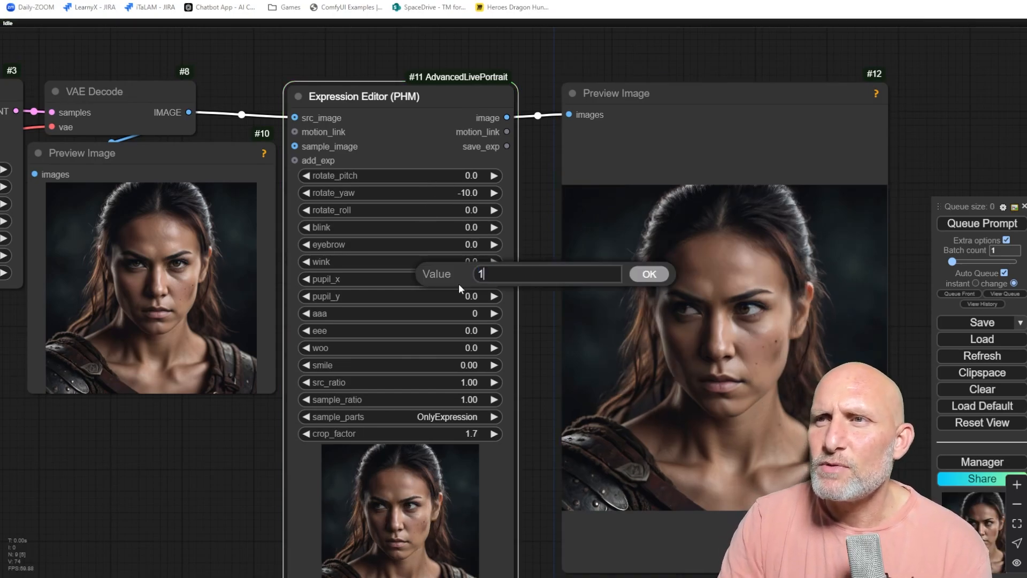
key("Return")
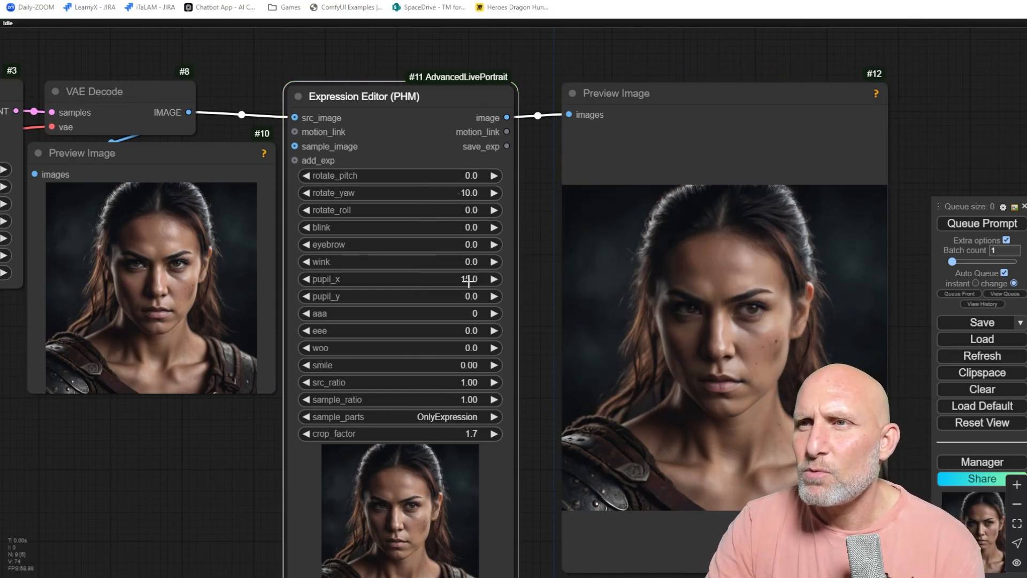
Set pupil_x to 10 and pupil_y to 10.
left_click(458, 283)
type("-10")
key("Return")
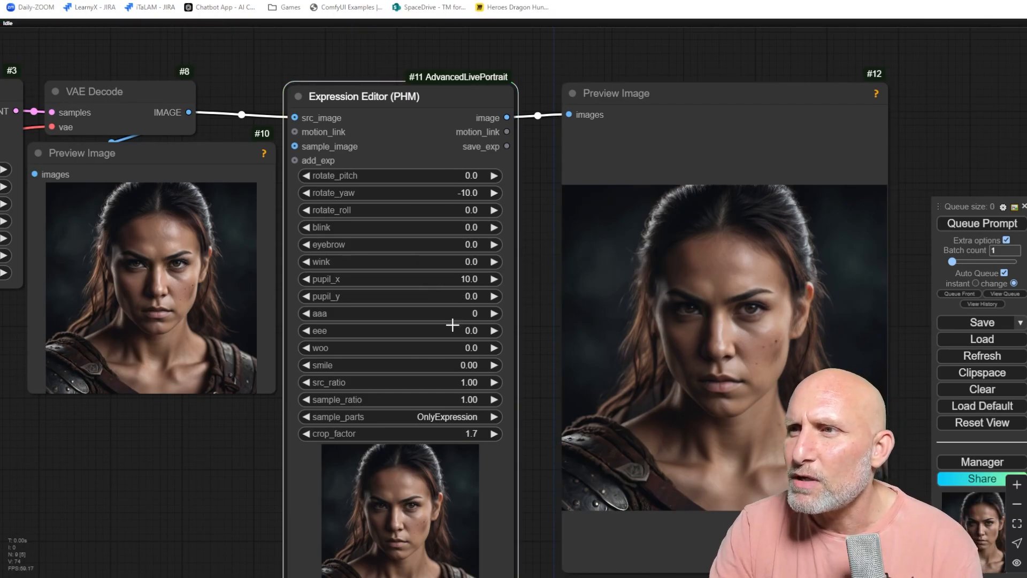
left_click(448, 297)
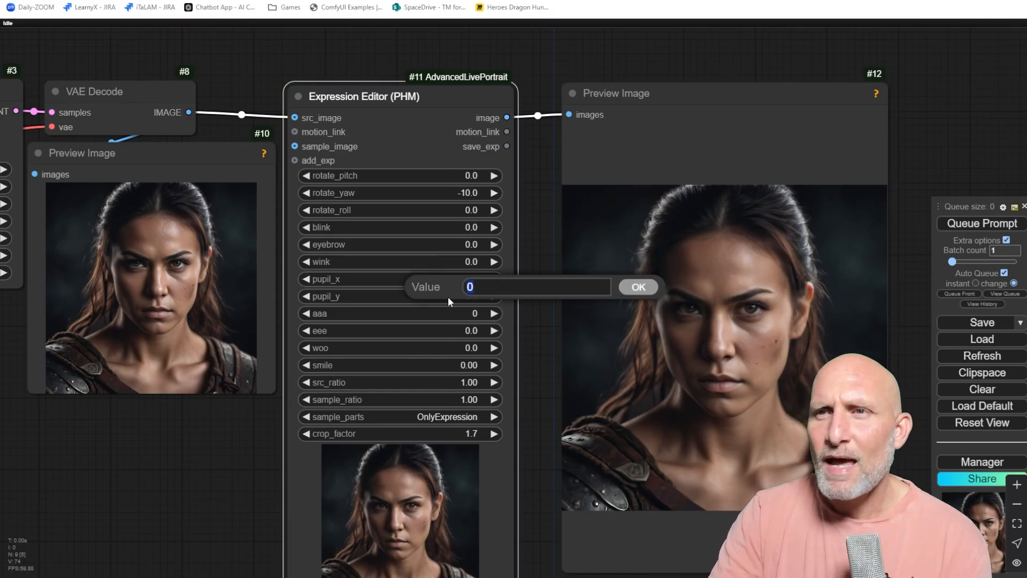
type("10")
key("Return")
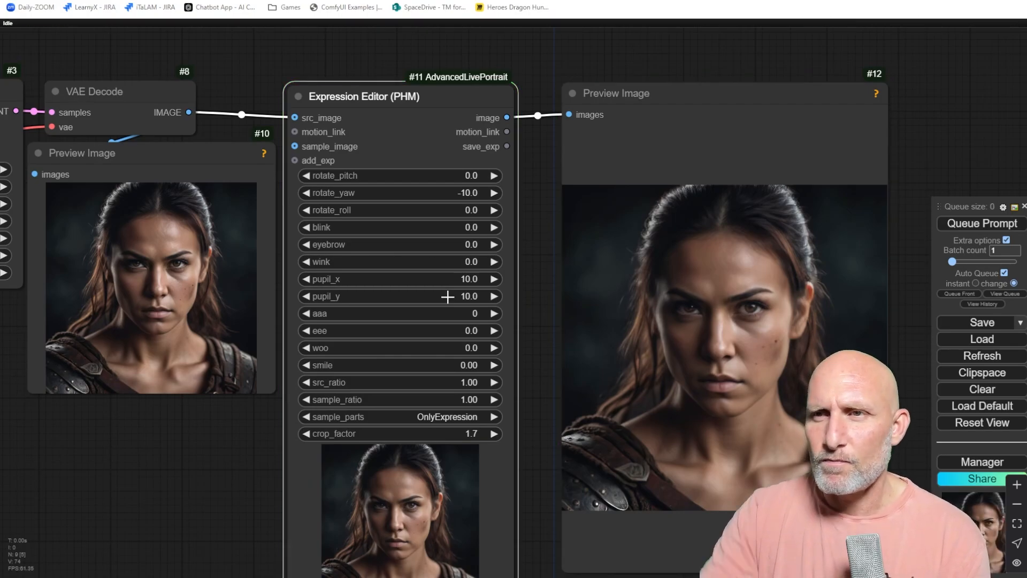
Set pupil_y to 15 and rotate_pitch to 15.
left_click(449, 293)
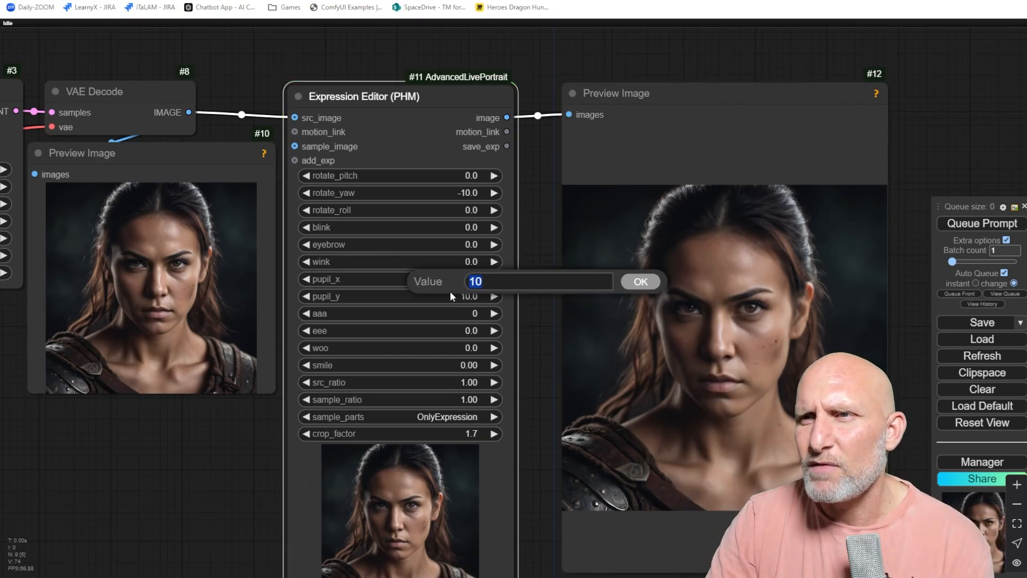
left_click(381, 302)
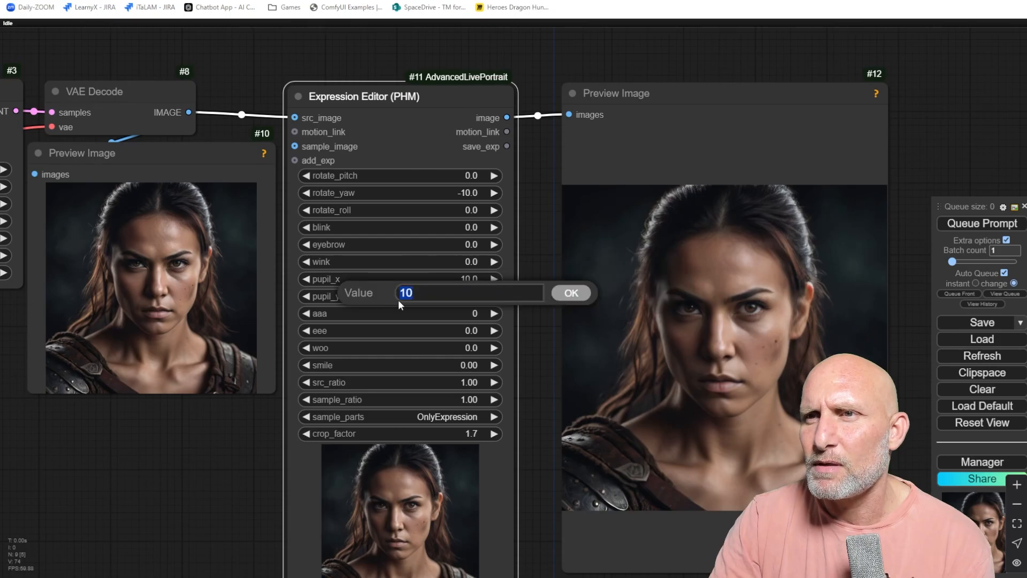
type("15")
key("Return")
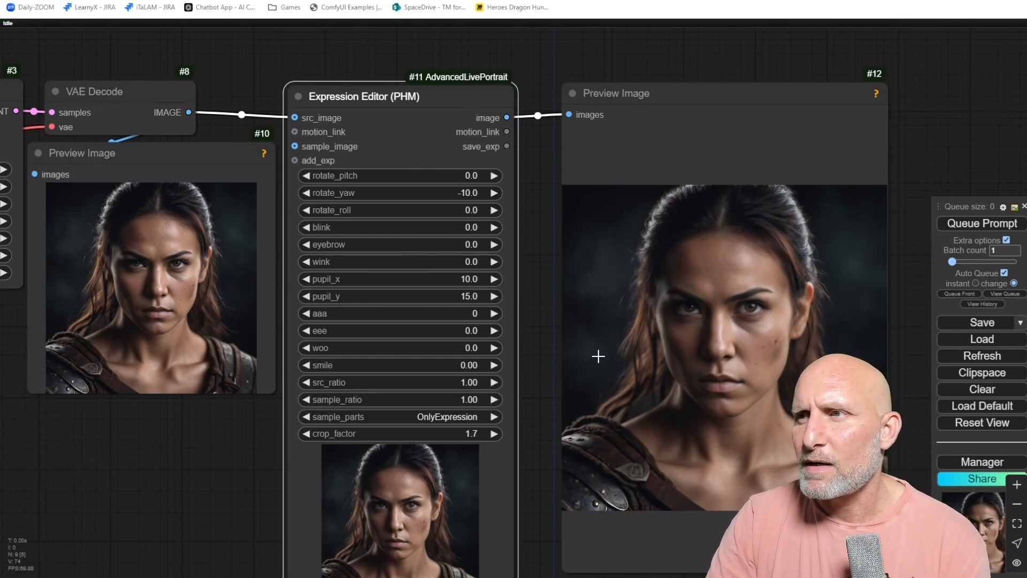
left_click(438, 176)
type("15")
key("Return")
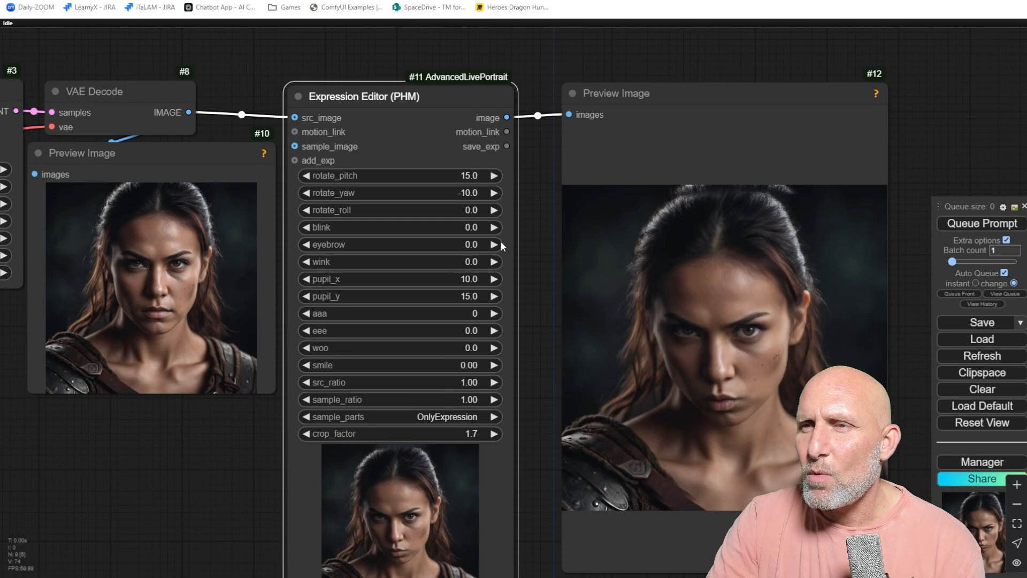
Reset pupil_x, pupil_y, rotate_pitch and rotate_yaw to 0.
left_click(409, 279)
type("0")
key("Return")
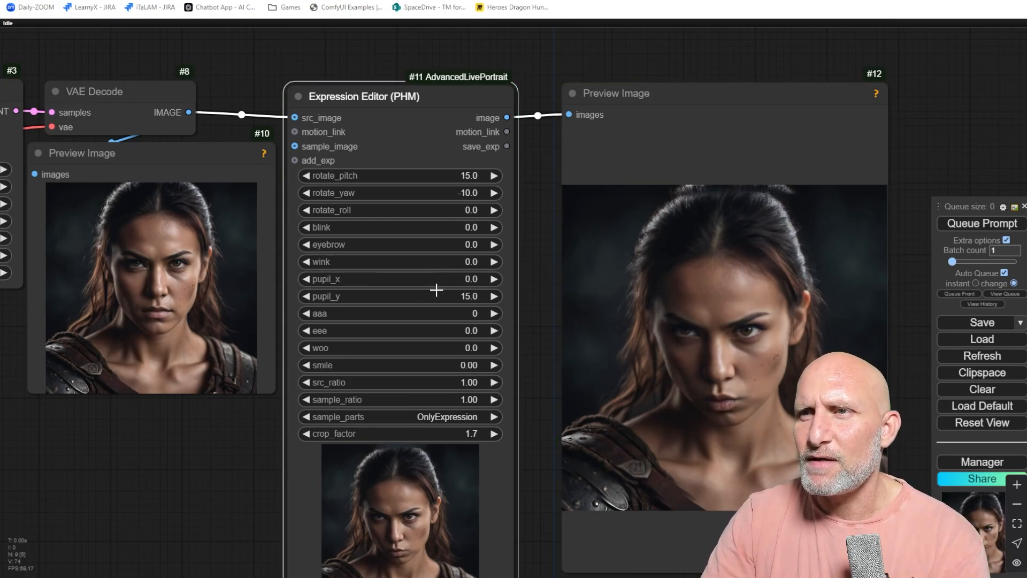
left_click(437, 290)
type("0")
key("Return")
left_click(463, 176)
type("0")
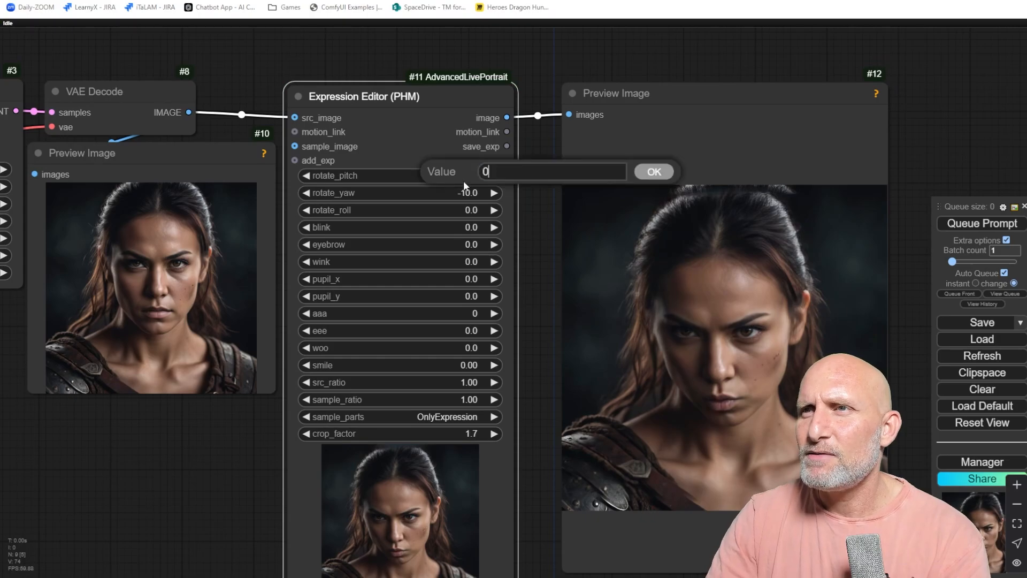
key("Return")
left_click(467, 192)
type("0")
key("Return")
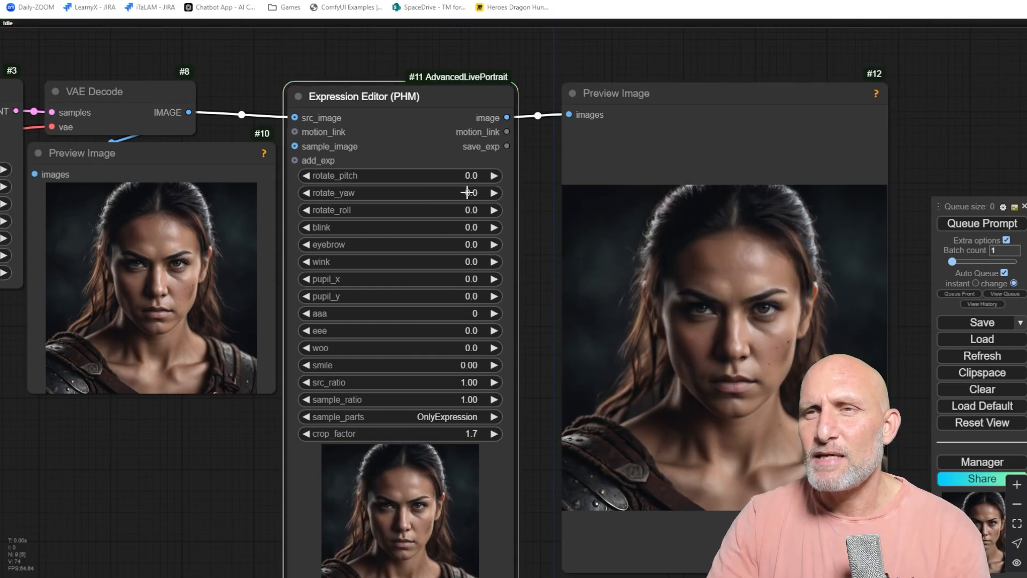
scroll(364, 308, "down", 2)
scroll(362, 348, "up", 2)
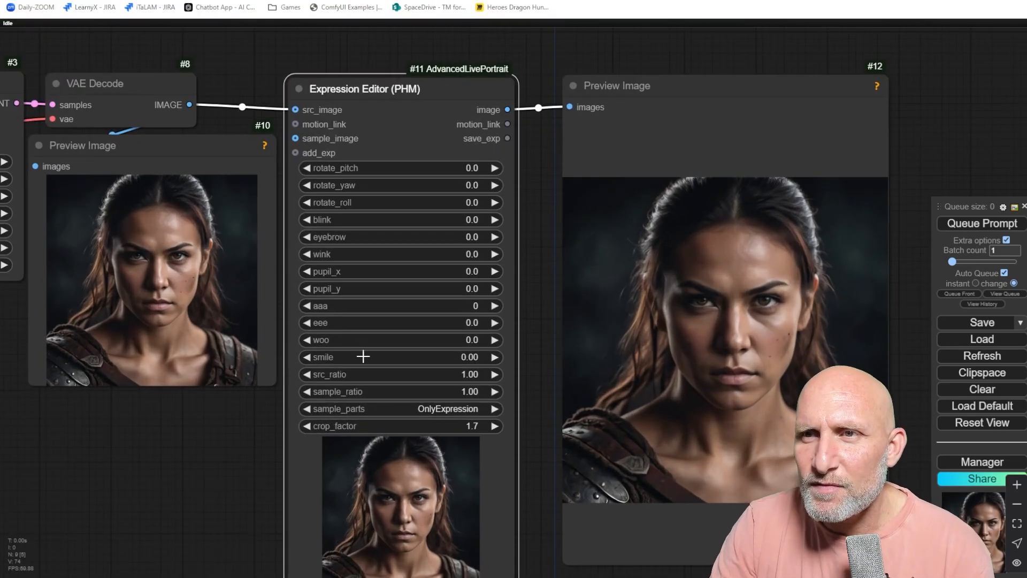
scroll(363, 356, "up", 3)
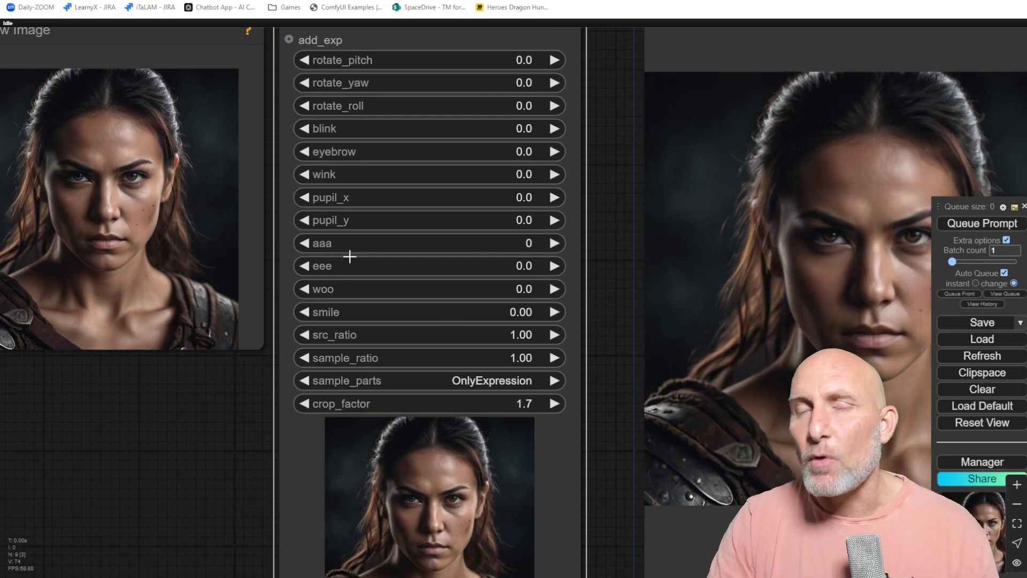
Set the aaa expression value to 10 and then to 20.
left_click(400, 240)
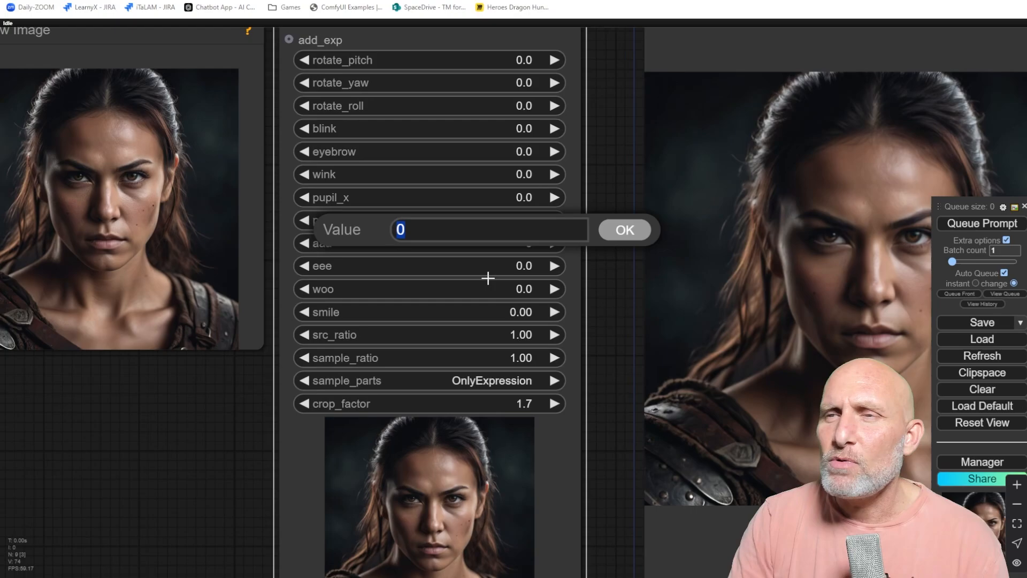
type("10")
key("Return")
scroll(687, 351, "down", 1)
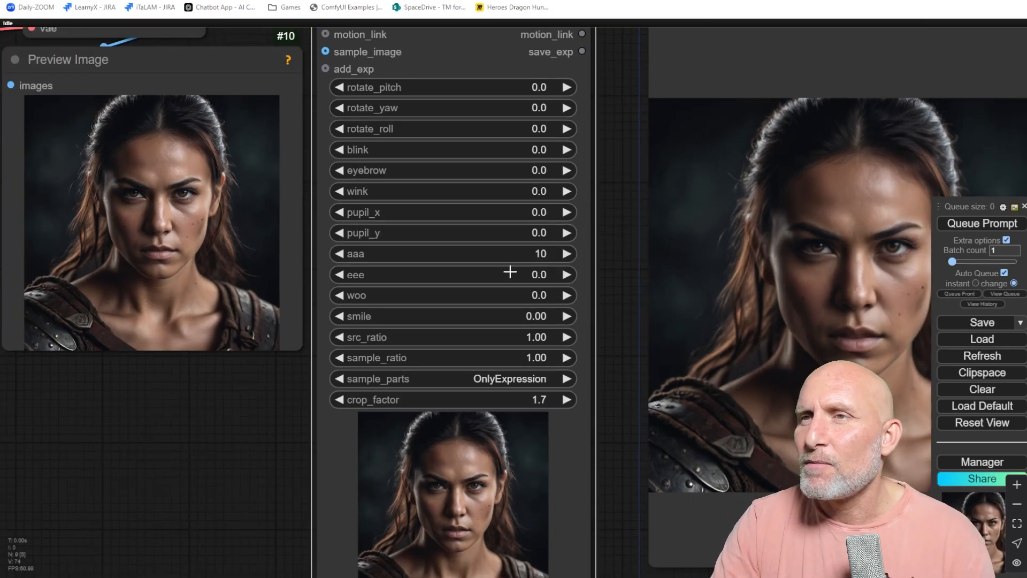
left_click(486, 255)
type("20")
key("Return")
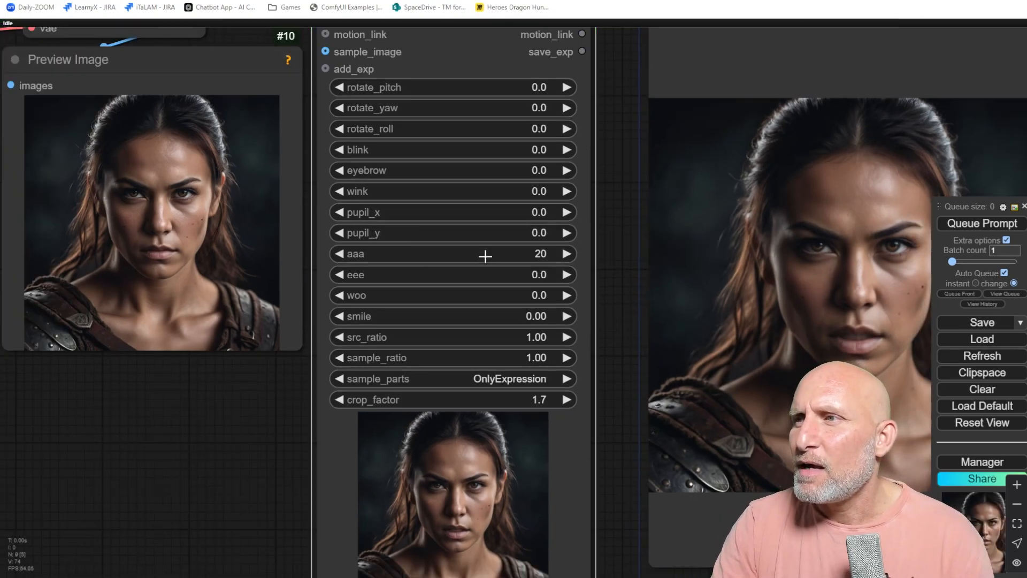
Set aaa to 50 and then reset it to 0.
left_click(485, 256)
type("50")
key("Return")
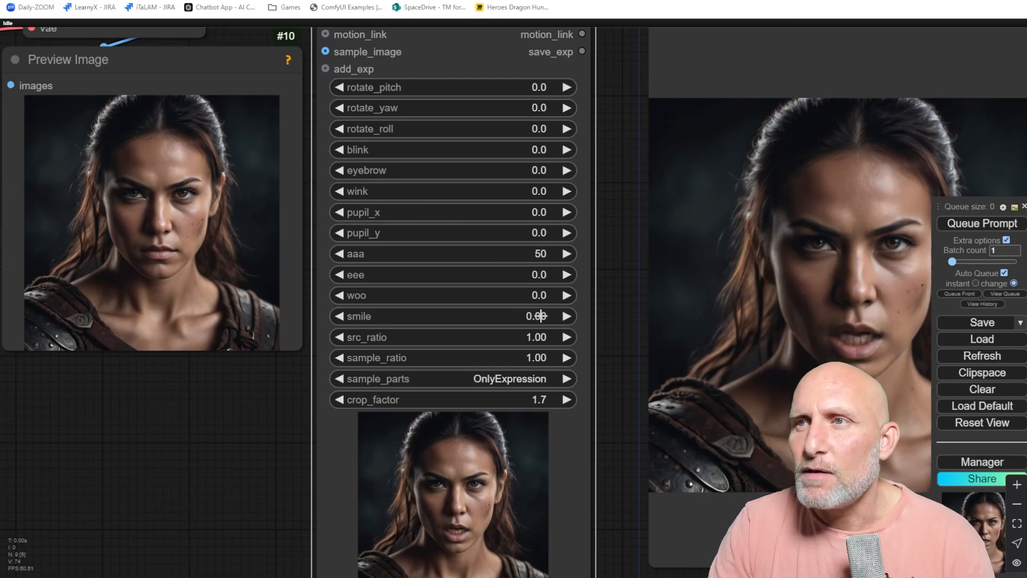
left_click(516, 252)
type("0")
key("Return")
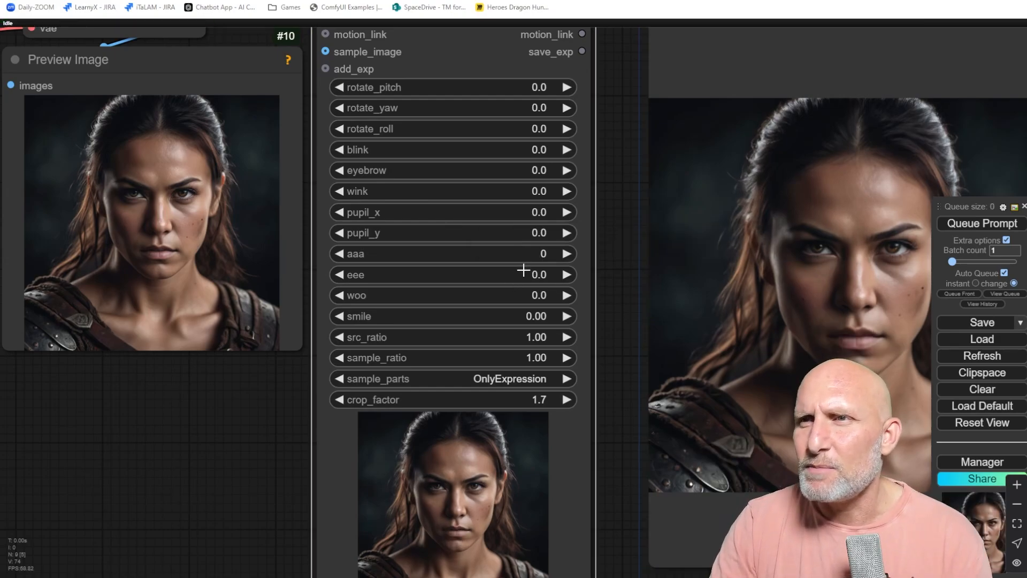
Set eee to 15 and then reset it to 0.
left_click(523, 271)
type("15")
key("Return")
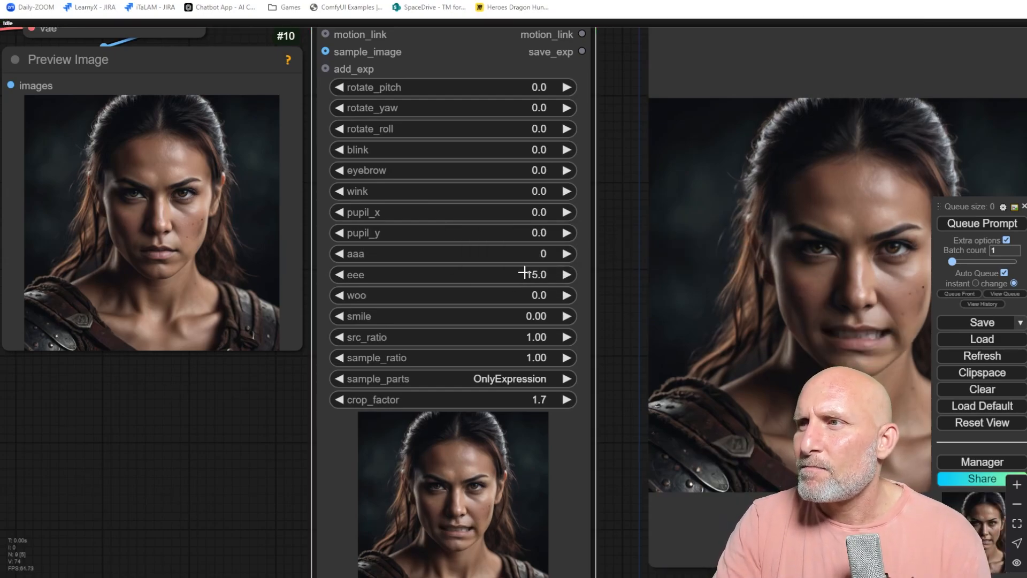
left_click(498, 276)
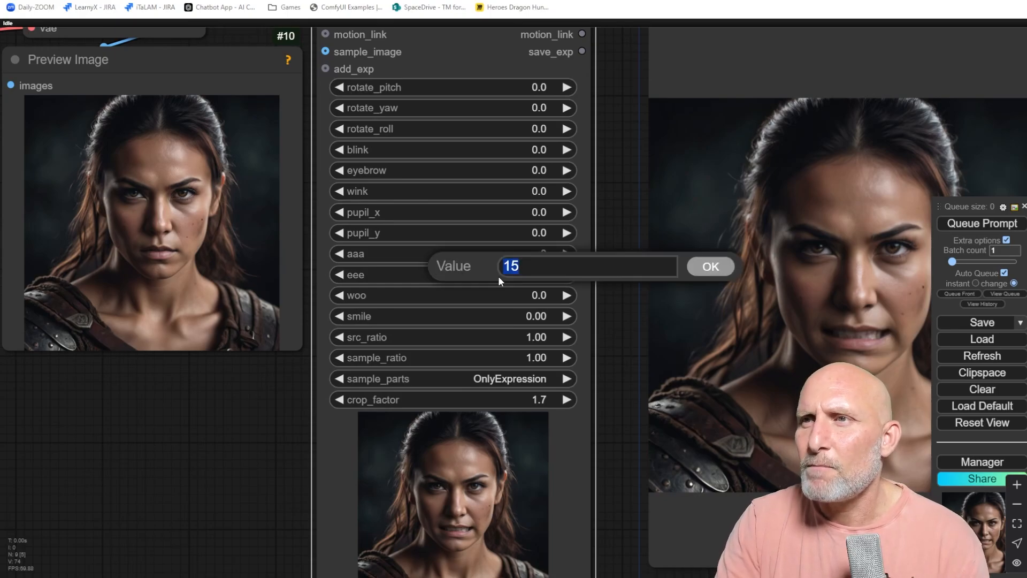
type("0")
key("Return")
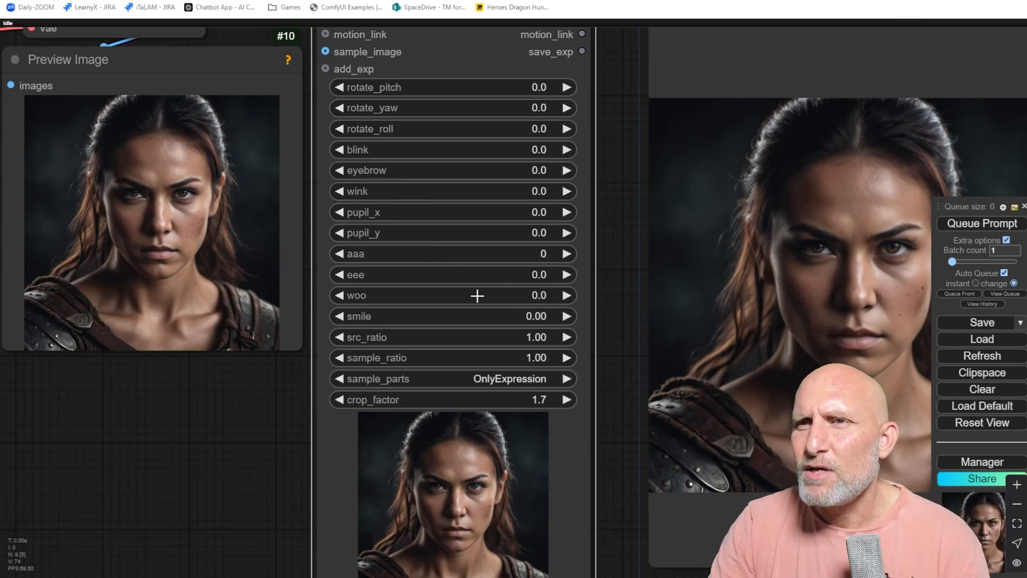
Set woo to 15 and eee to 15.
left_click(477, 295)
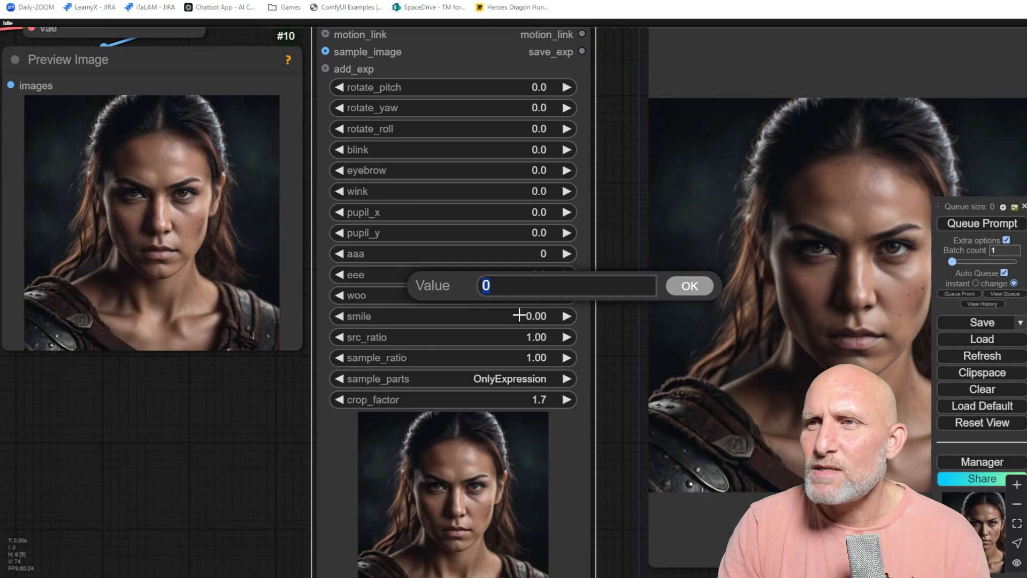
type("15")
key("Return")
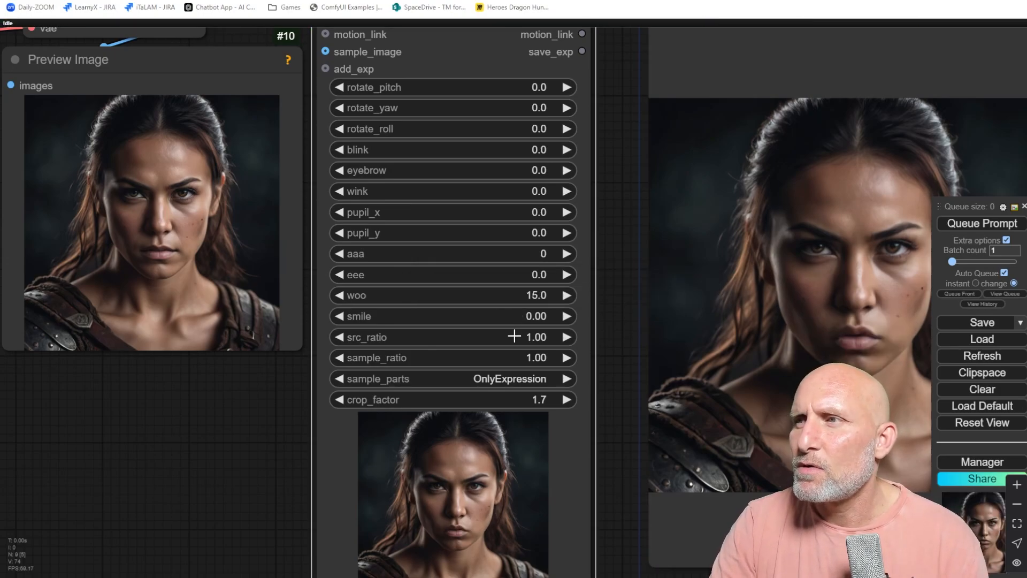
left_click(517, 296)
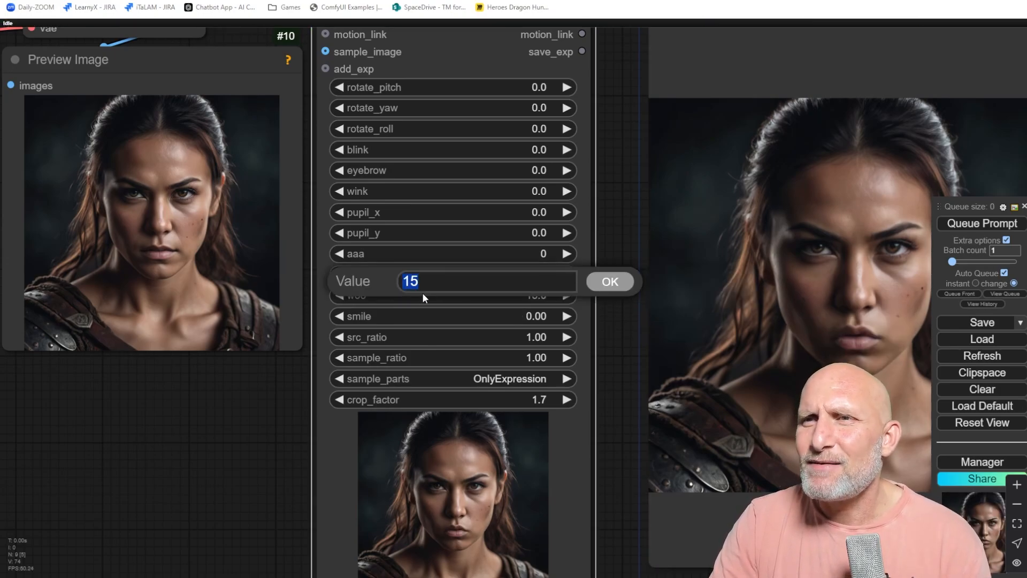
left_click(506, 274)
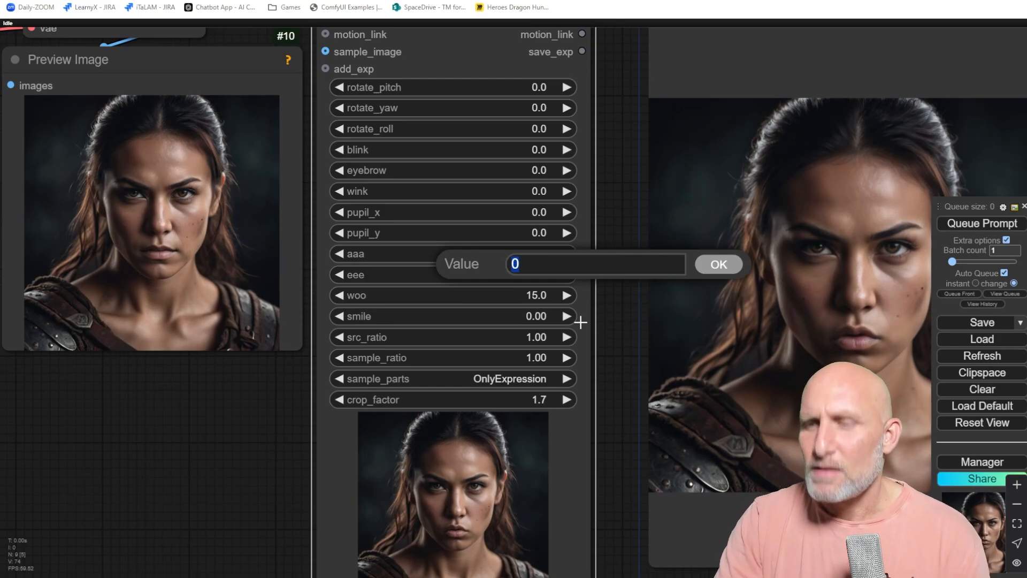
type("15")
key("Return")
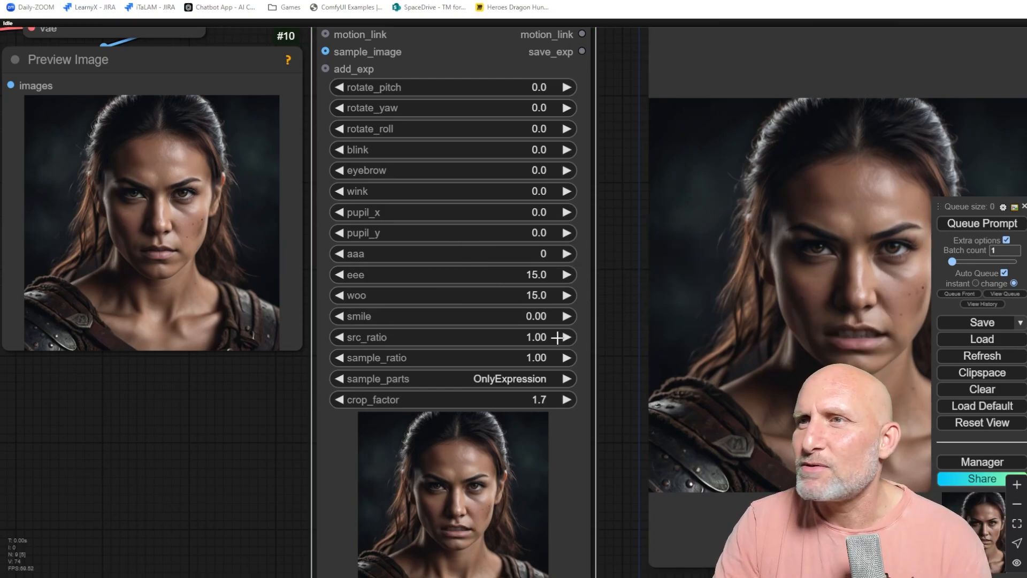
Set eee to -15 and then reset it to 0.
left_click(518, 277)
type("-15")
key("Return")
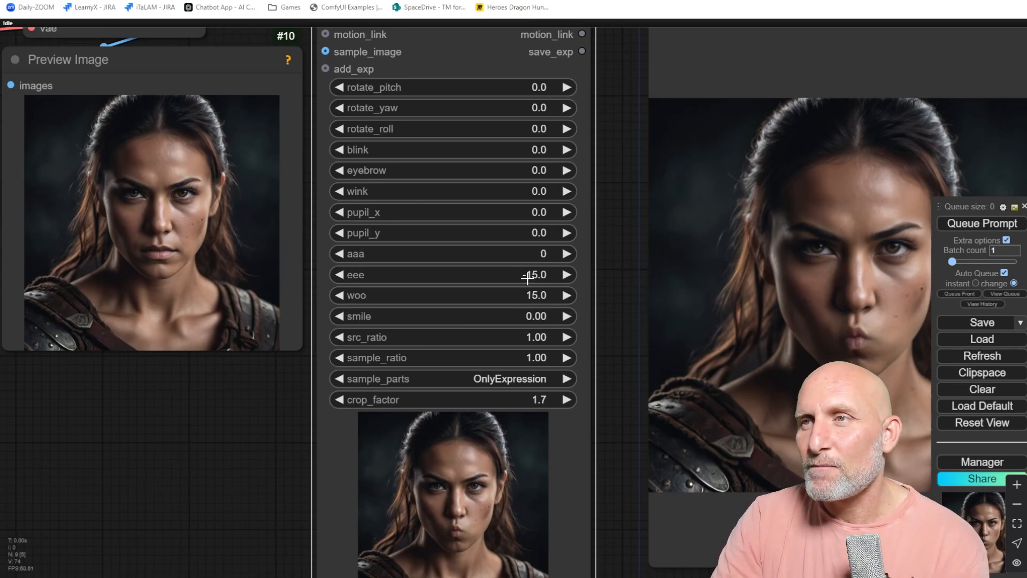
left_click(528, 277)
type("0")
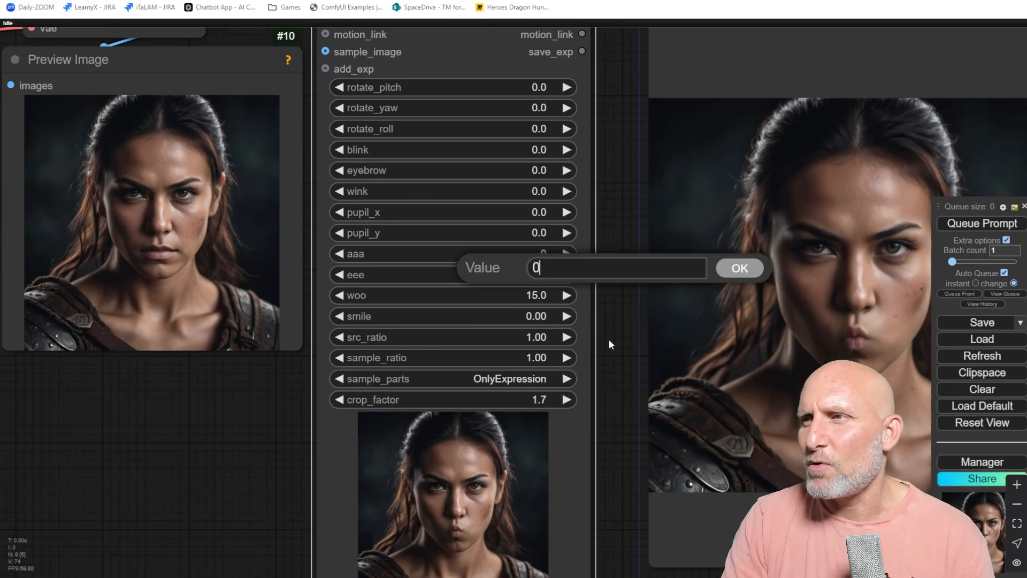
key("Return")
Reset woo to 0 and set smile to 1.3.
left_click(516, 293)
type("0")
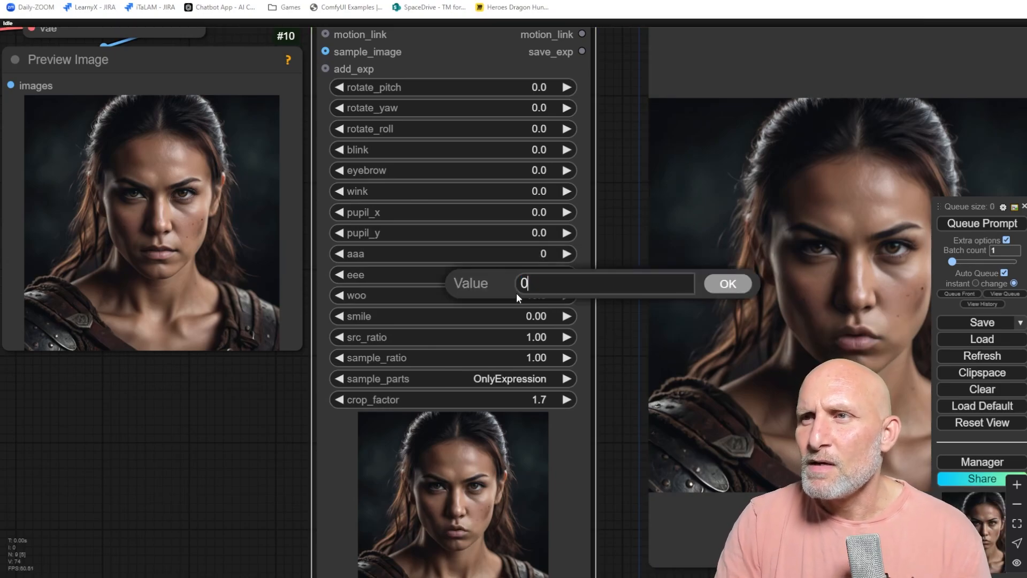
key("Return")
left_click(522, 315)
type("1")
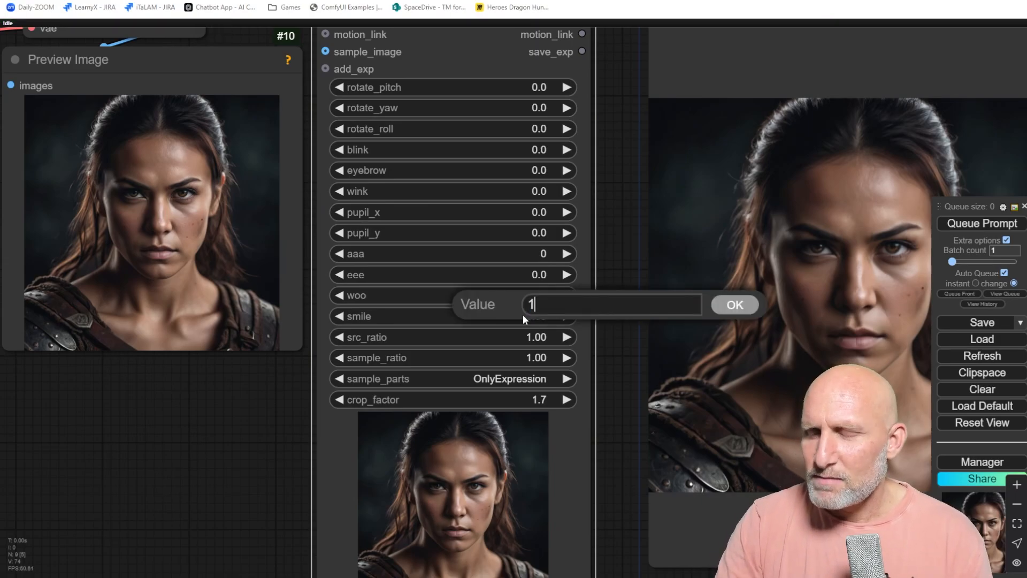
type(".3")
key("Return")
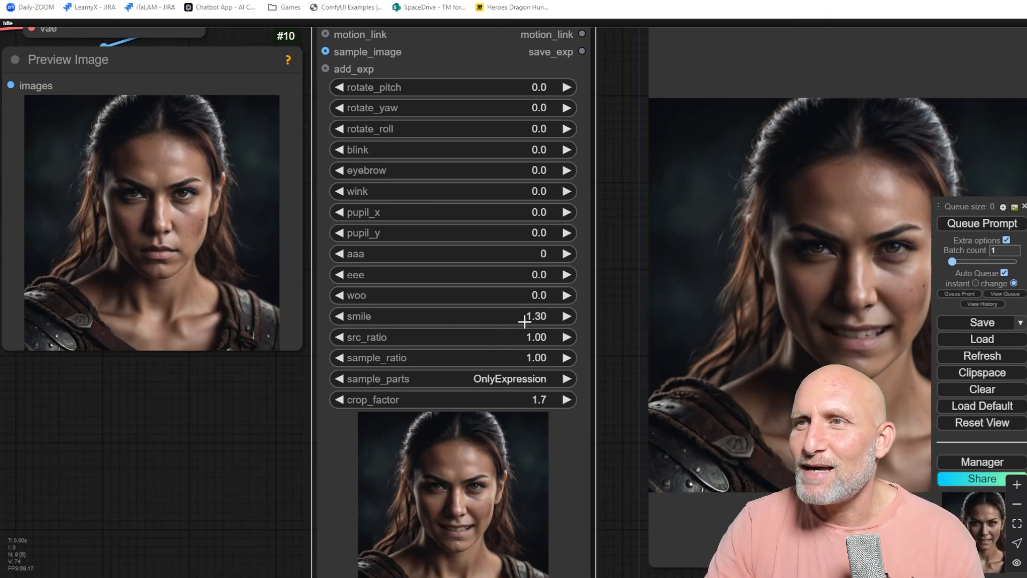
Set smile to -0.3 and then reset it to 0.
left_click(527, 318)
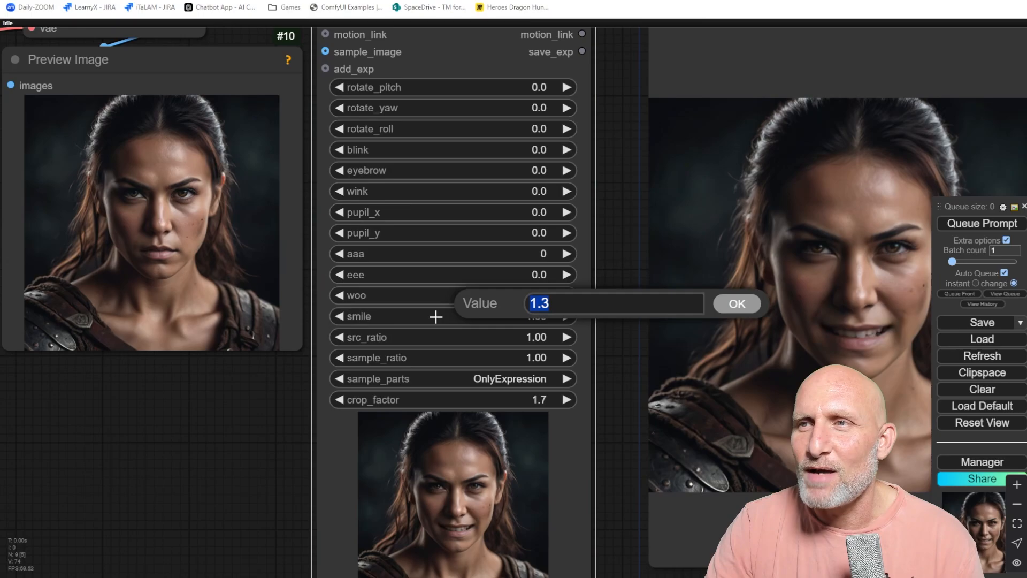
key("BackSpace")
type("-1")
key("Return")
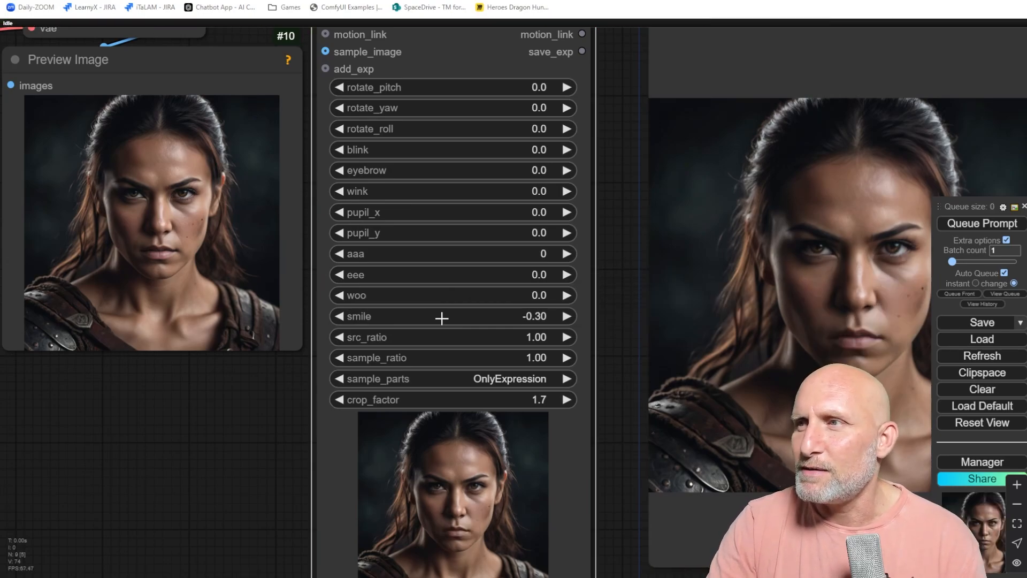
left_click(535, 321)
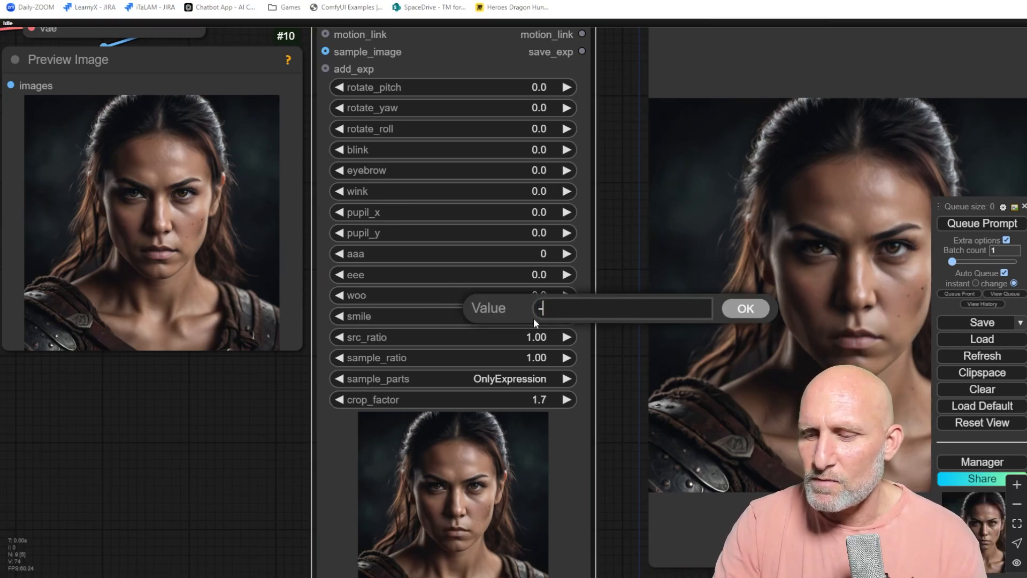
key("Return")
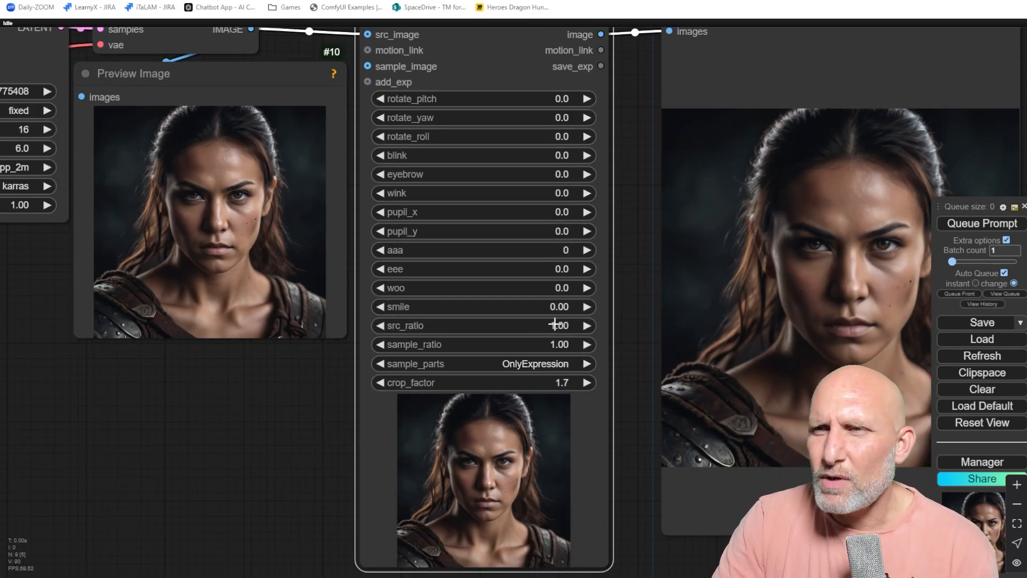
Set crop_factor to 1.5.
left_click(556, 326)
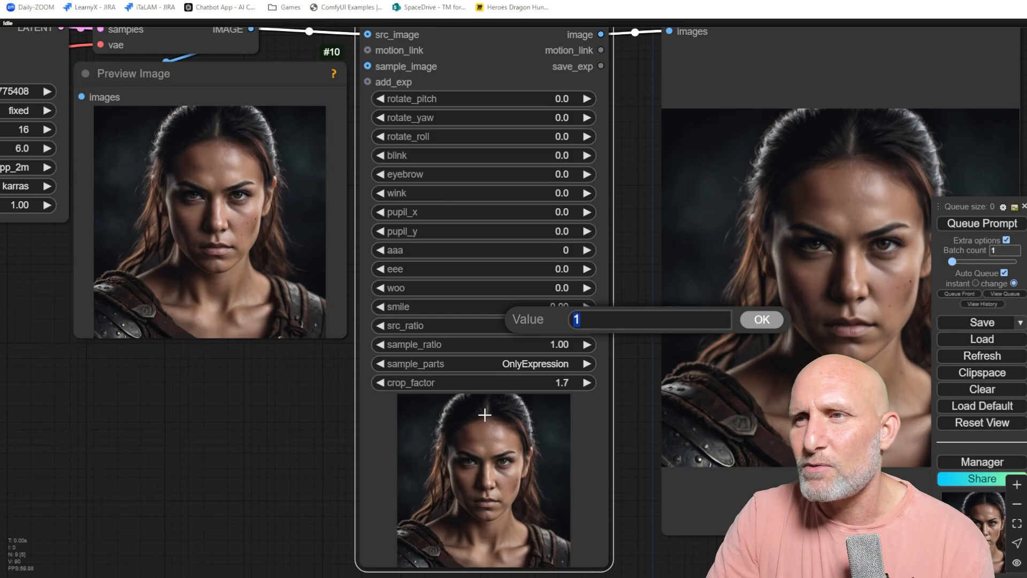
left_click(468, 364)
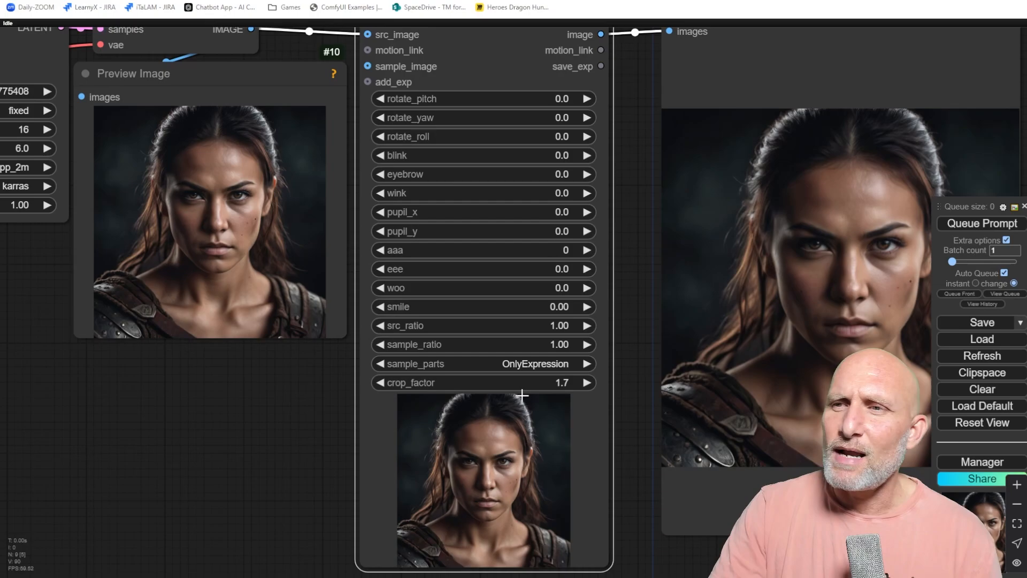
left_click(551, 385)
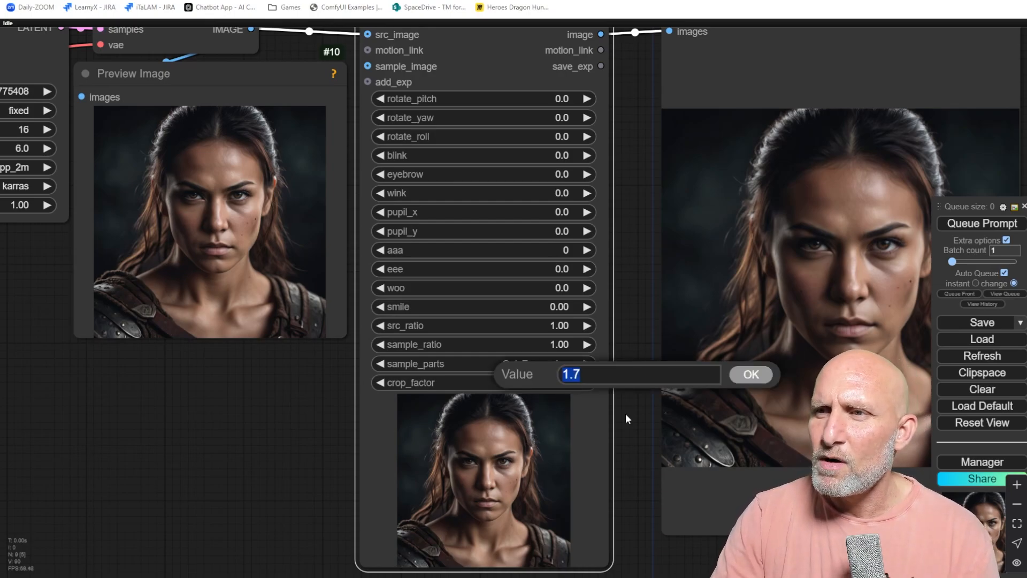
type("1.5")
key("Return")
Set src_ratio and sample_ratio to 0.
scroll(527, 451, "down", 3)
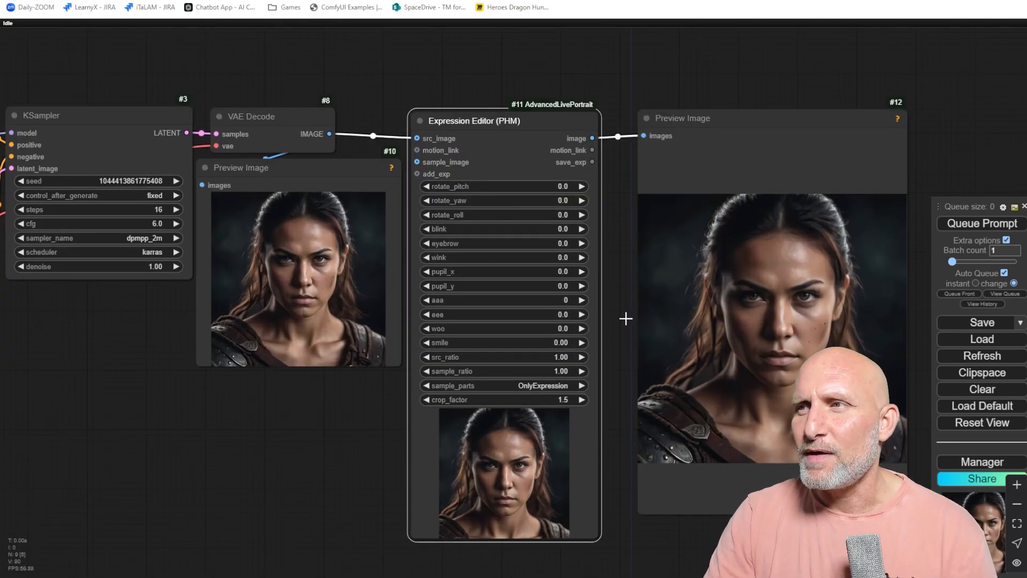
left_click(562, 357)
type("0")
key("Return")
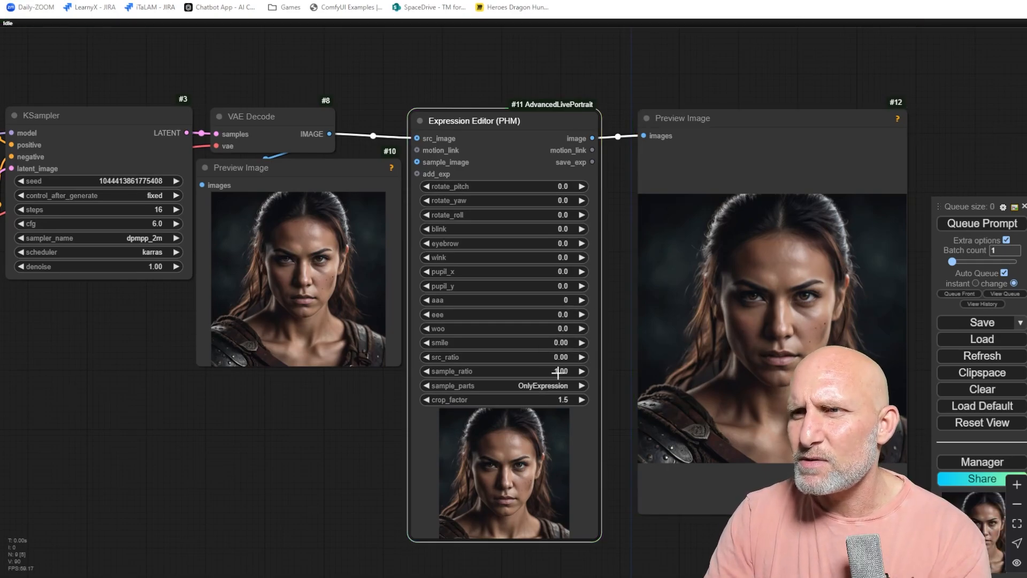
left_click(558, 371)
type("0")
key("Return")
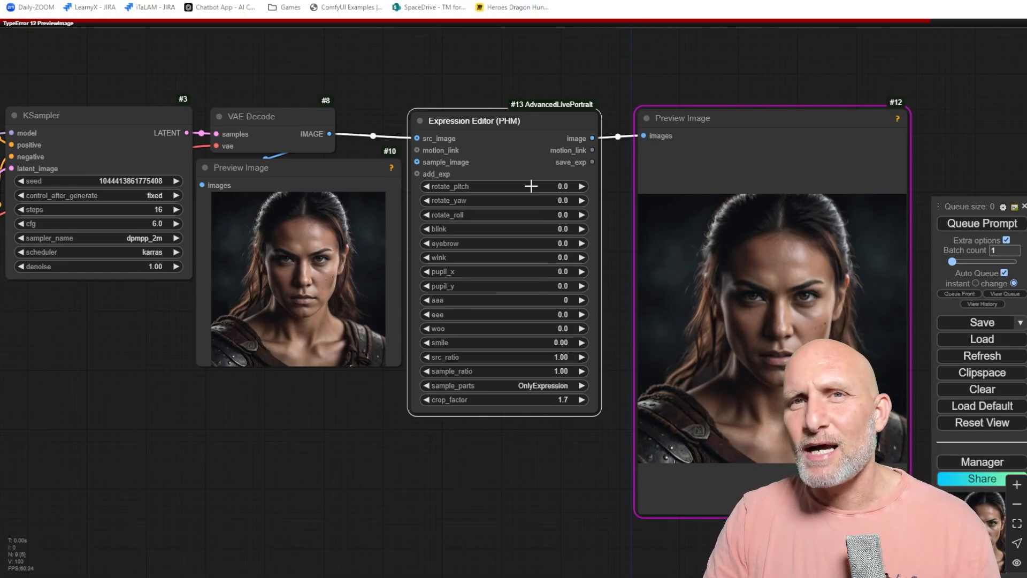
Move the Preview Image node aside and duplicate the Expression Editor node next to it.
left_click_drag(719, 124, 917, 113)
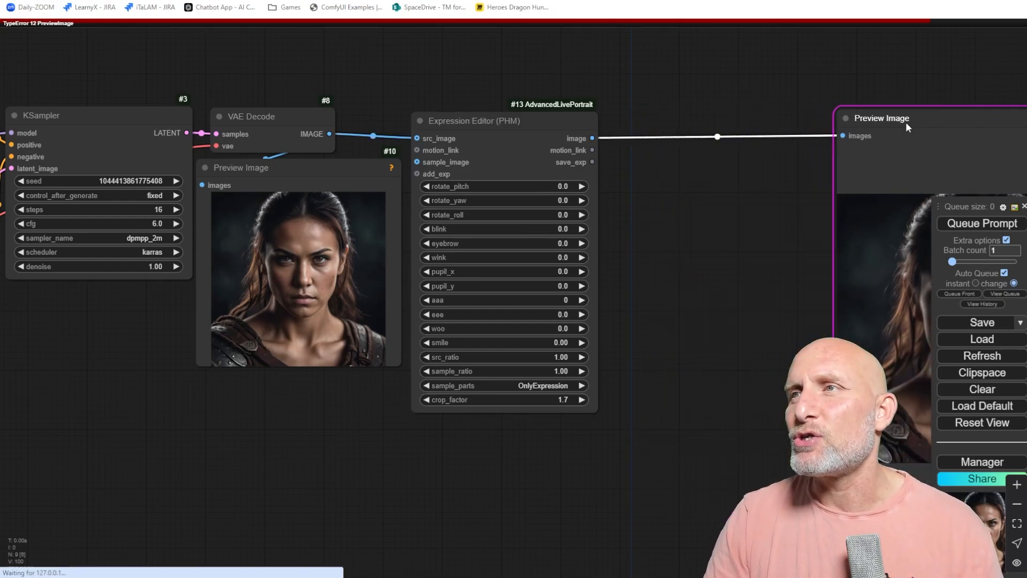
left_click(542, 124)
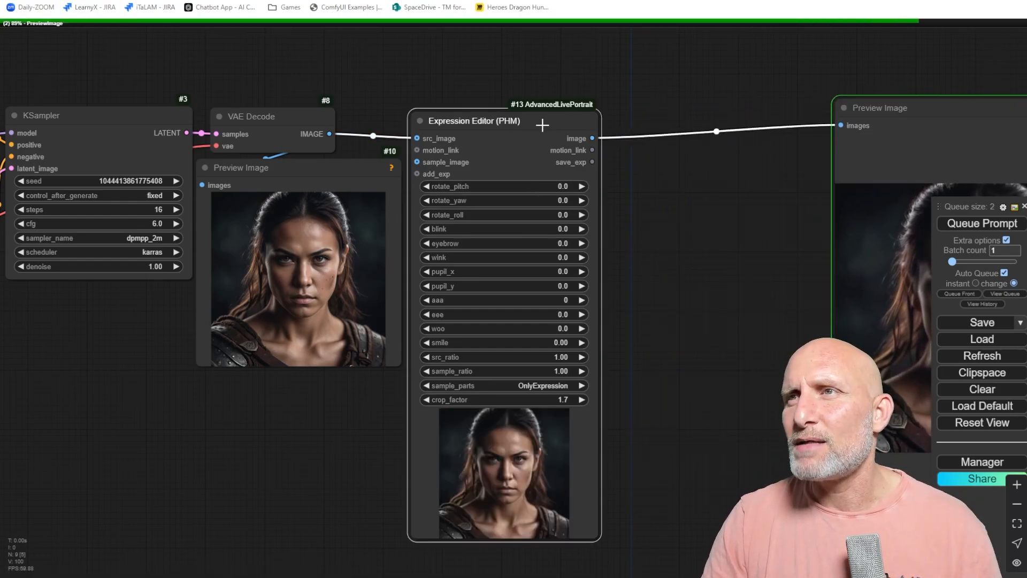
left_click_drag(481, 122, 687, 115)
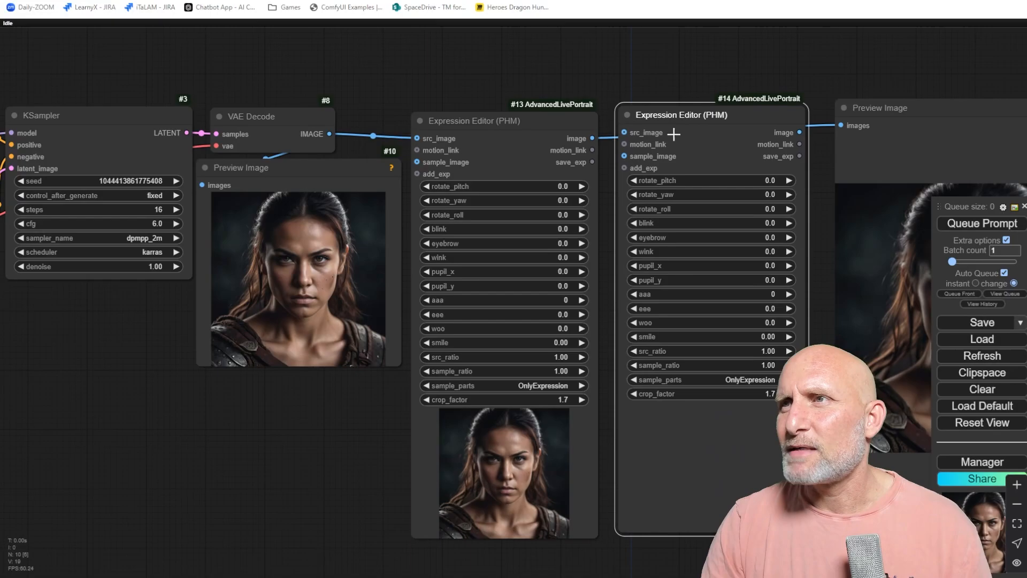
Chain the editors: feed the first editor's image into the copy's src_image, and the copy's image into Preview Image.
left_click_drag(593, 138, 624, 132)
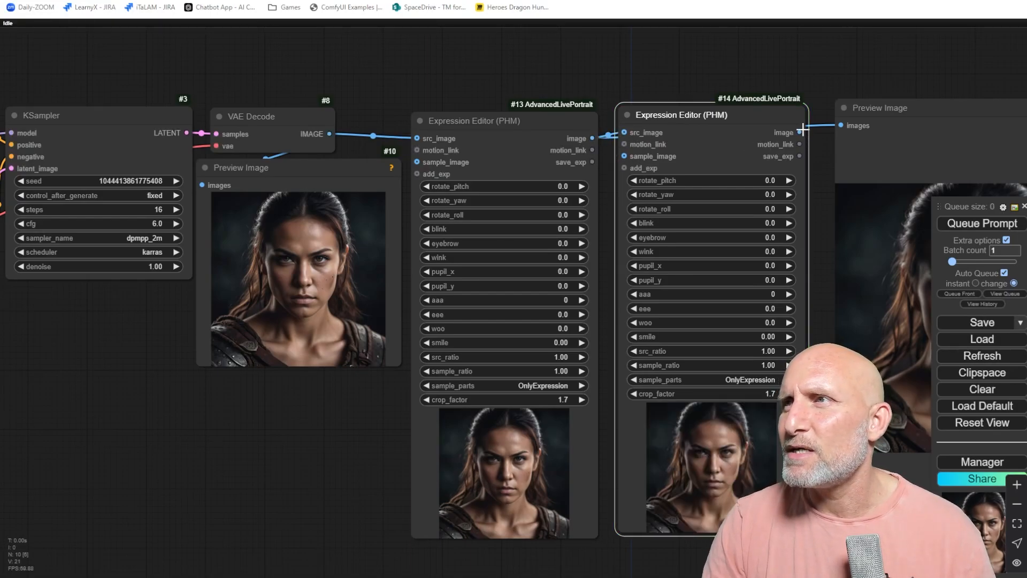
left_click_drag(805, 132, 842, 125)
Set the first Expression Editor's rotate_pitch to 15.
left_click_drag(886, 70, 776, 49)
scroll(471, 155, "up", 1)
left_click(390, 164)
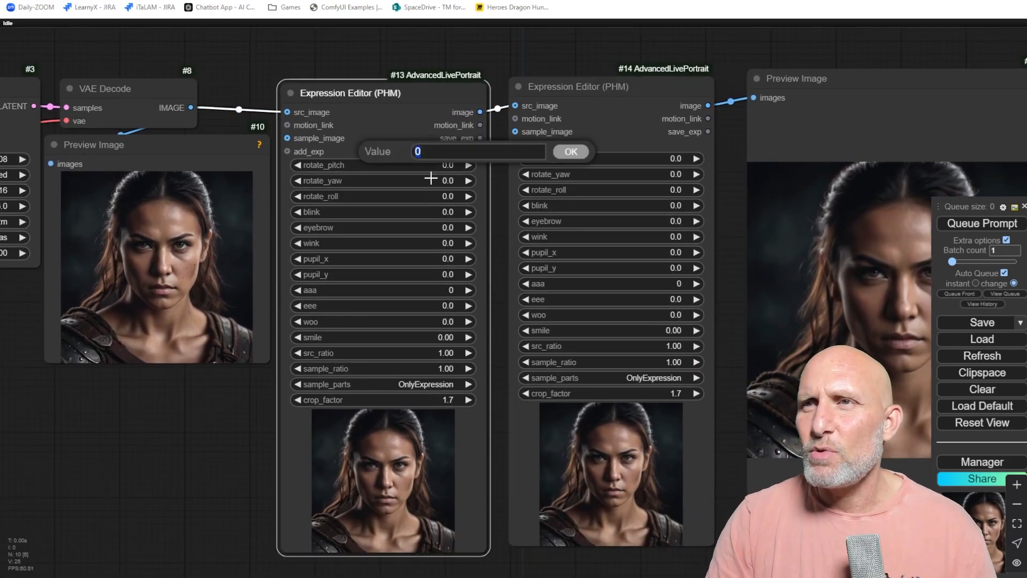
key("Return")
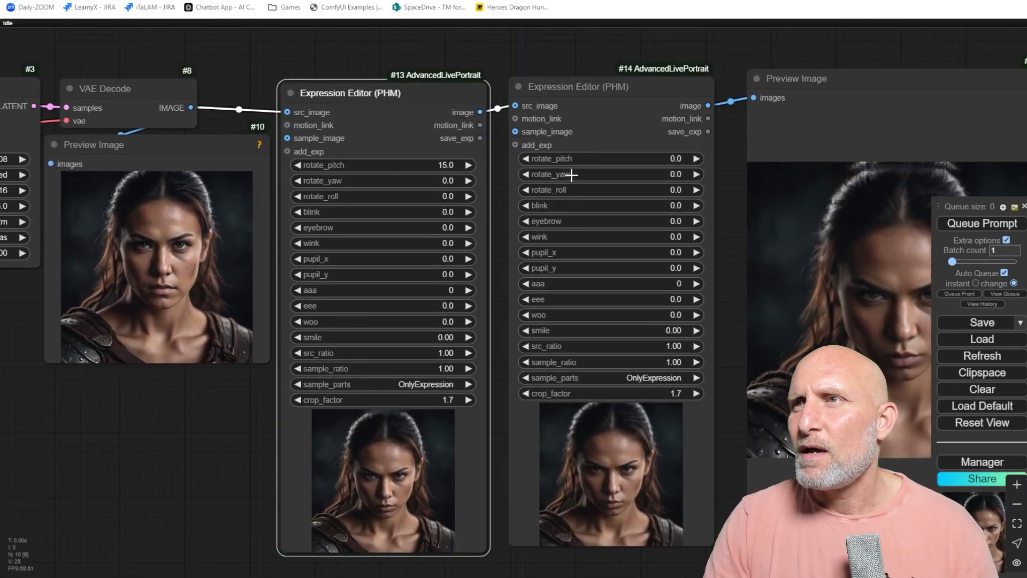
Set the second Expression Editor's aaa value to 15.
left_click(586, 286)
type("15")
key("Return")
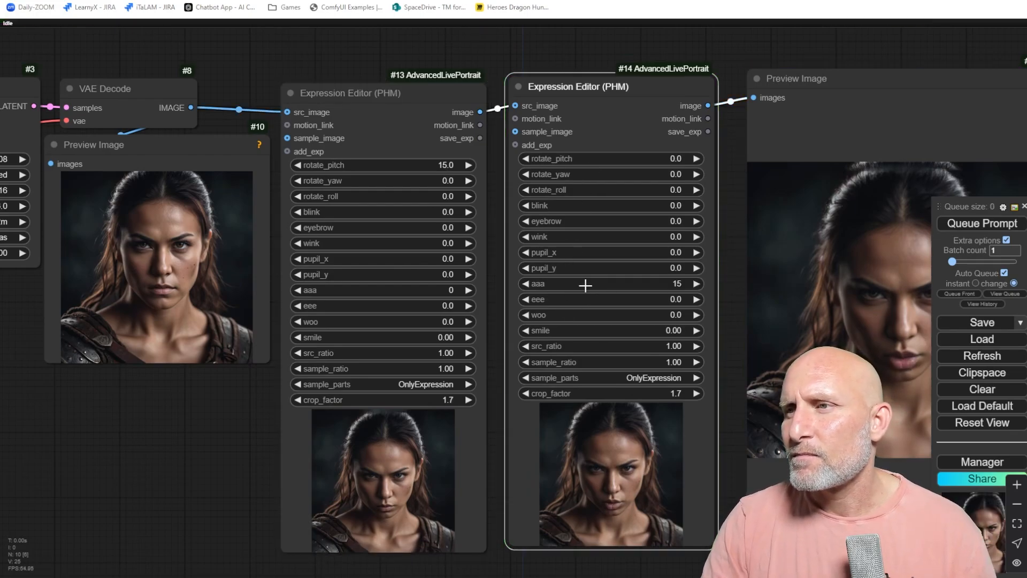
Set the second Expression Editor's aaa value to 20.
left_click(584, 285)
type("20")
key("Return")
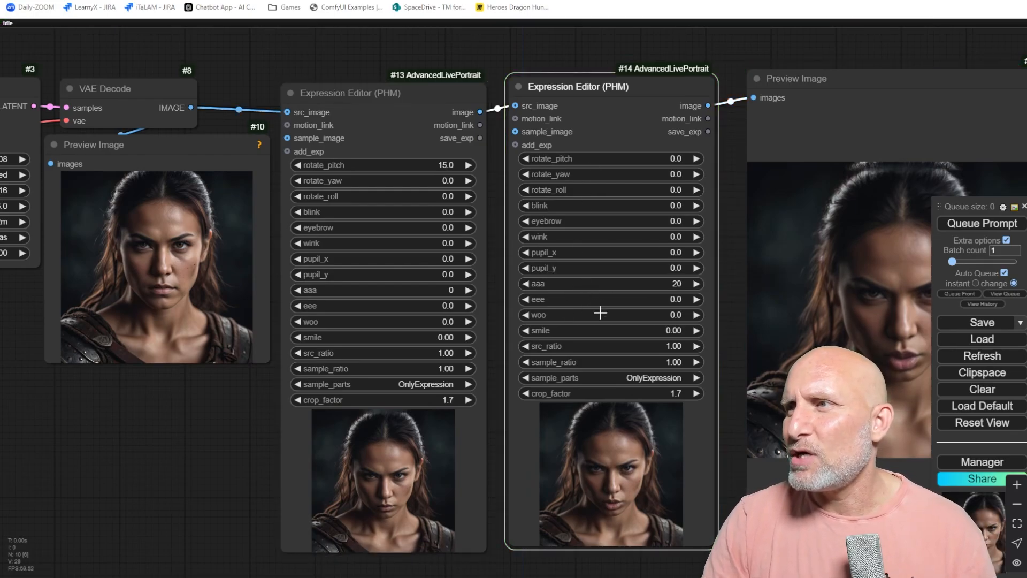
Delete the second Expression Editor node and shift the first editor slightly to the right.
left_click_drag(687, 377, 633, 328)
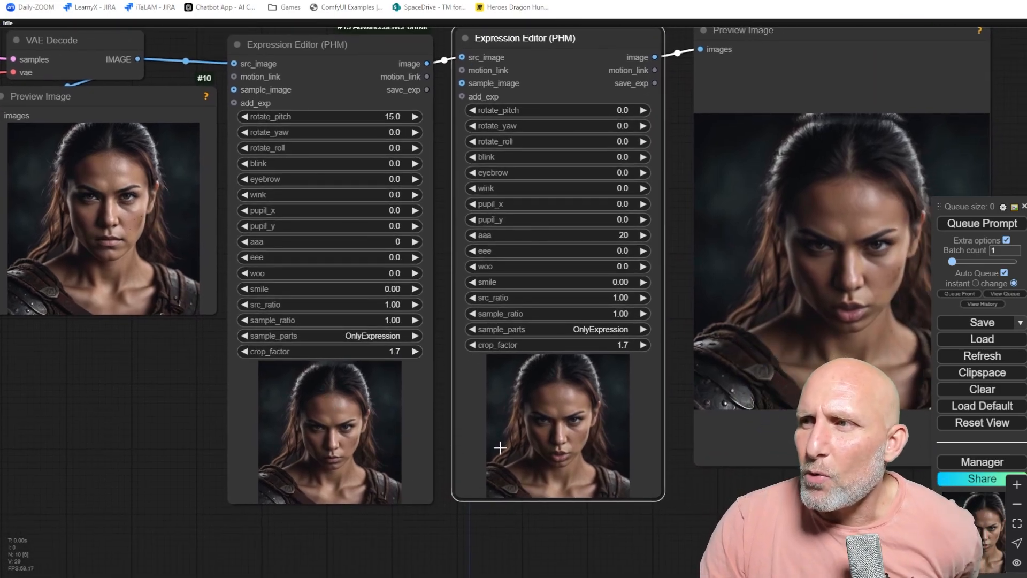
left_click_drag(440, 259, 436, 276)
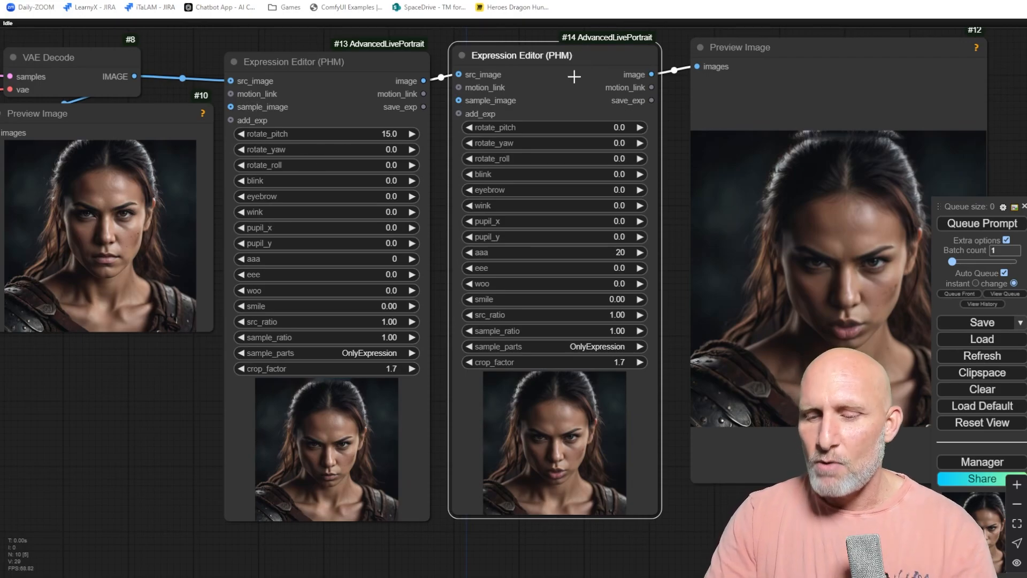
key("Delete")
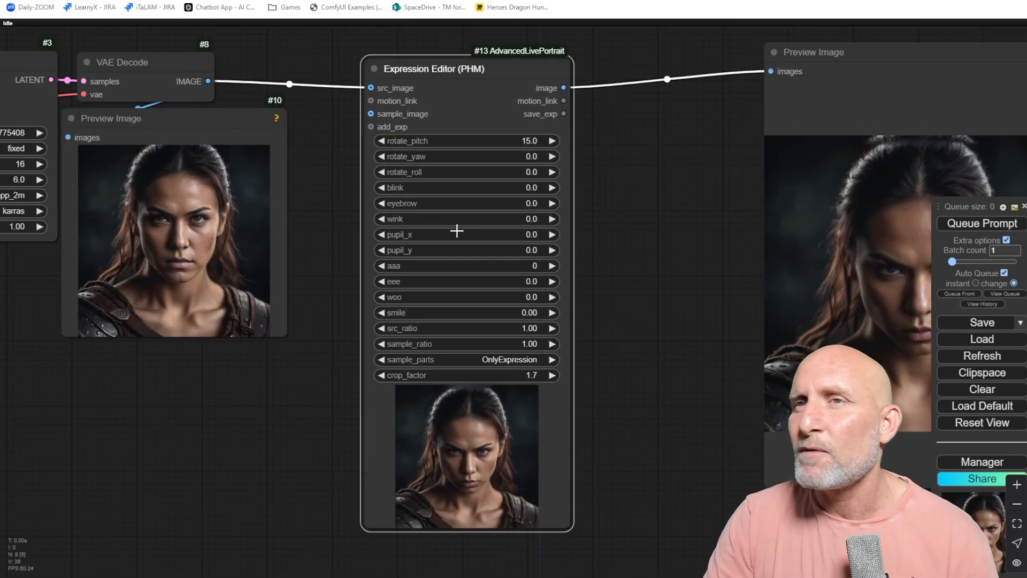
left_click_drag(645, 163, 674, 195)
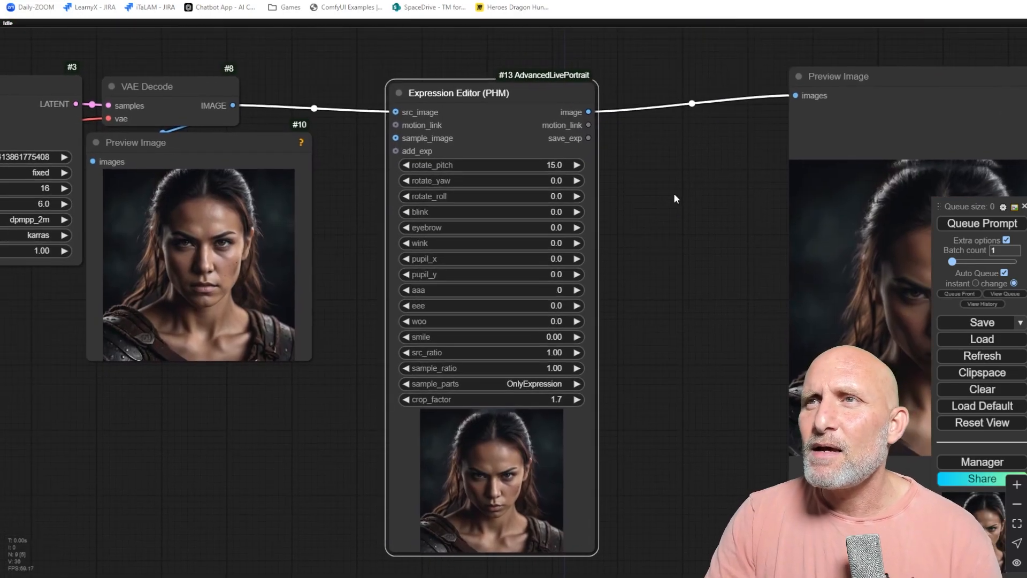
left_click_drag(456, 97, 507, 90)
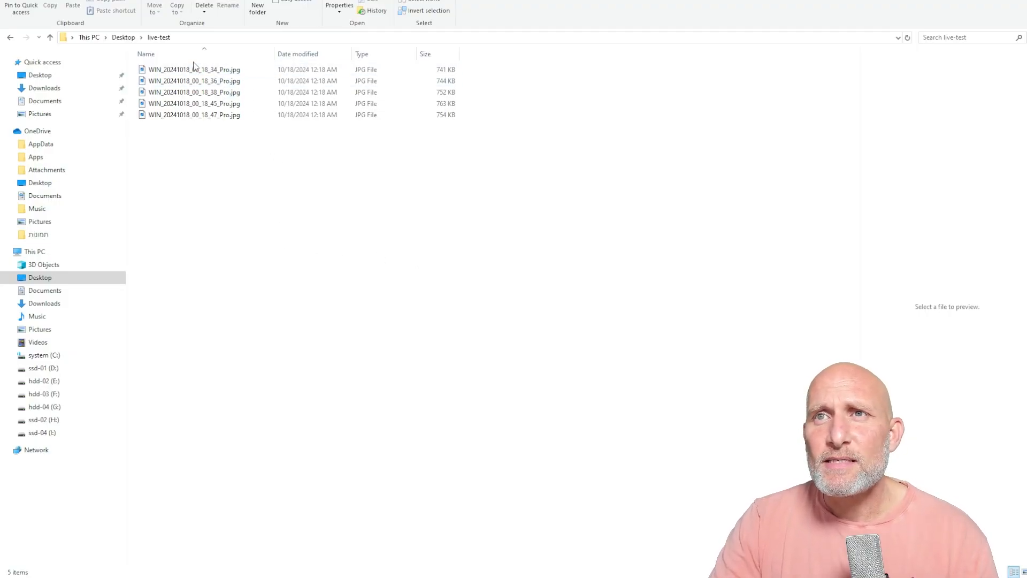
Switch to File Explorer and preview the webcam photos in the live-test folder.
left_click(194, 73)
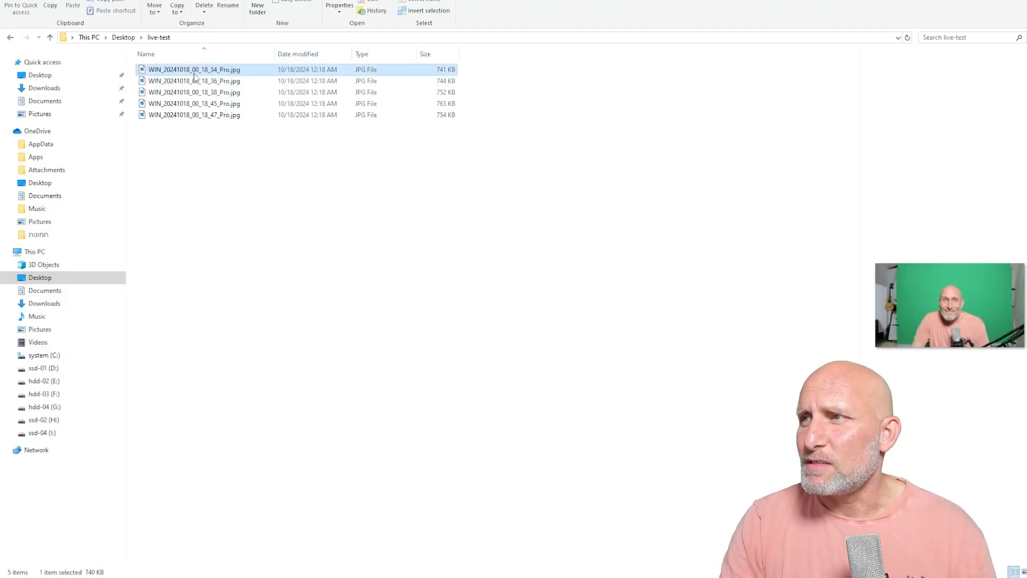
left_click(195, 80)
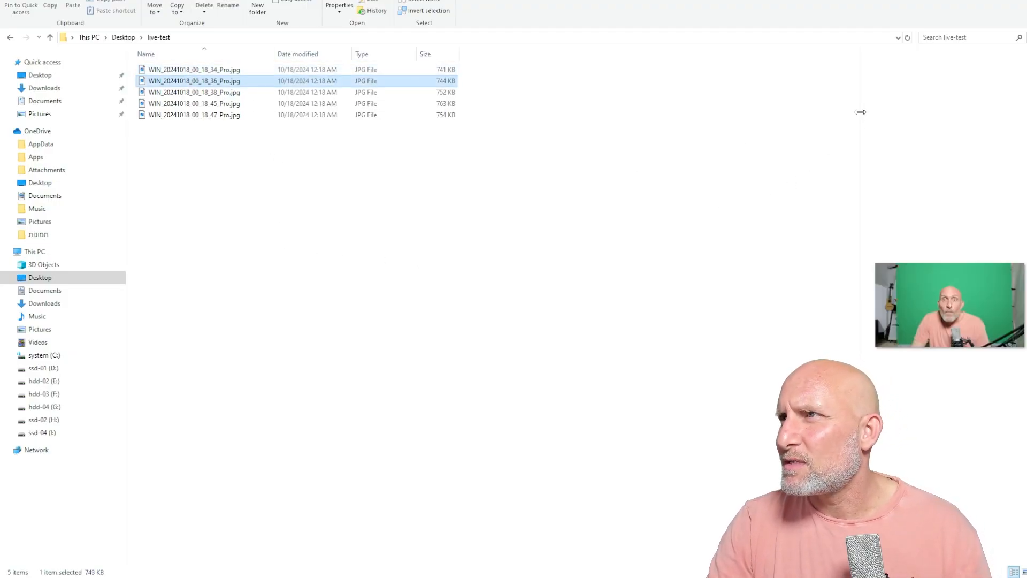
left_click_drag(860, 112, 597, 135)
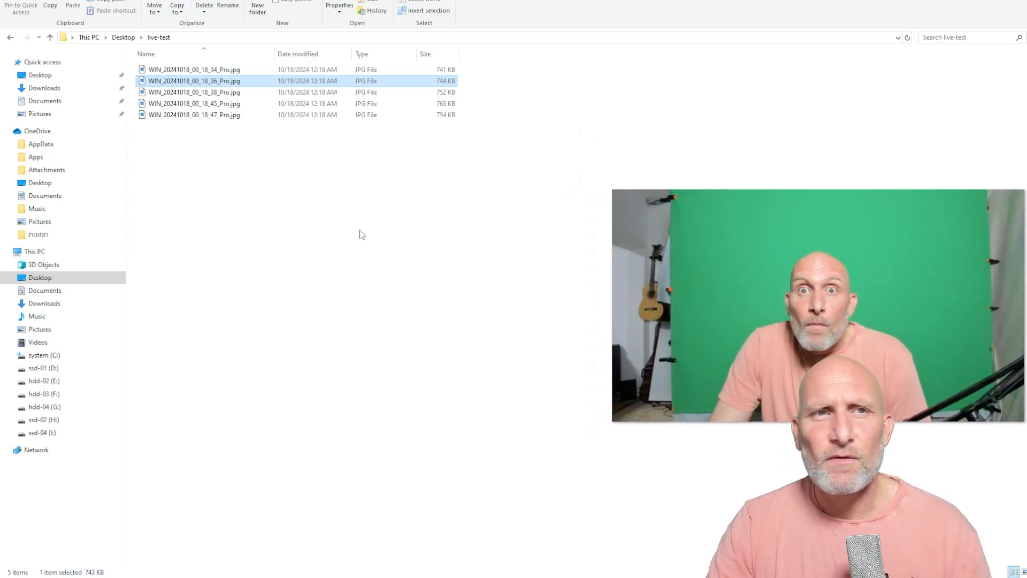
left_click(213, 116)
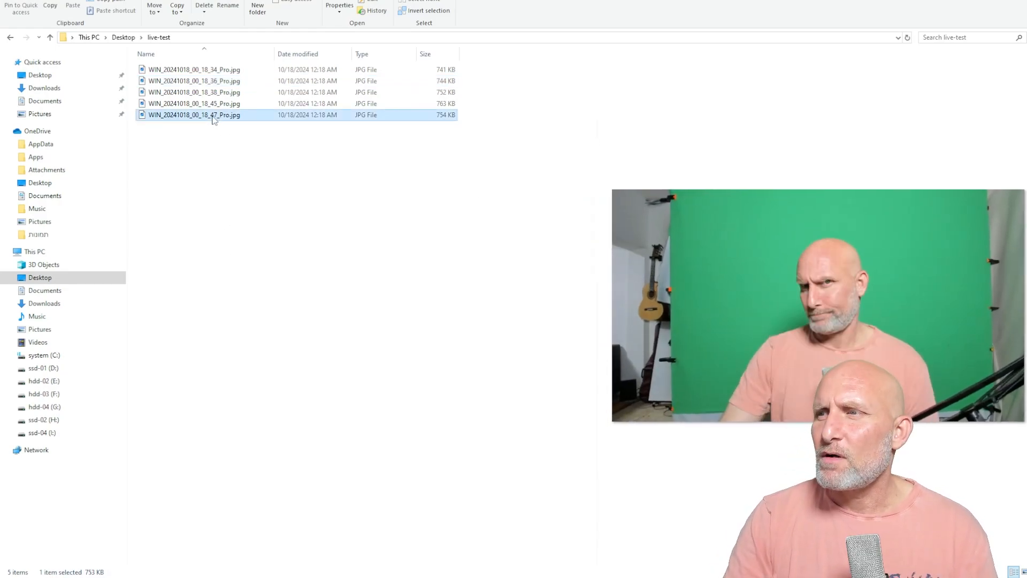
key("Up")
key("Up")
key("Up")
key("Up")
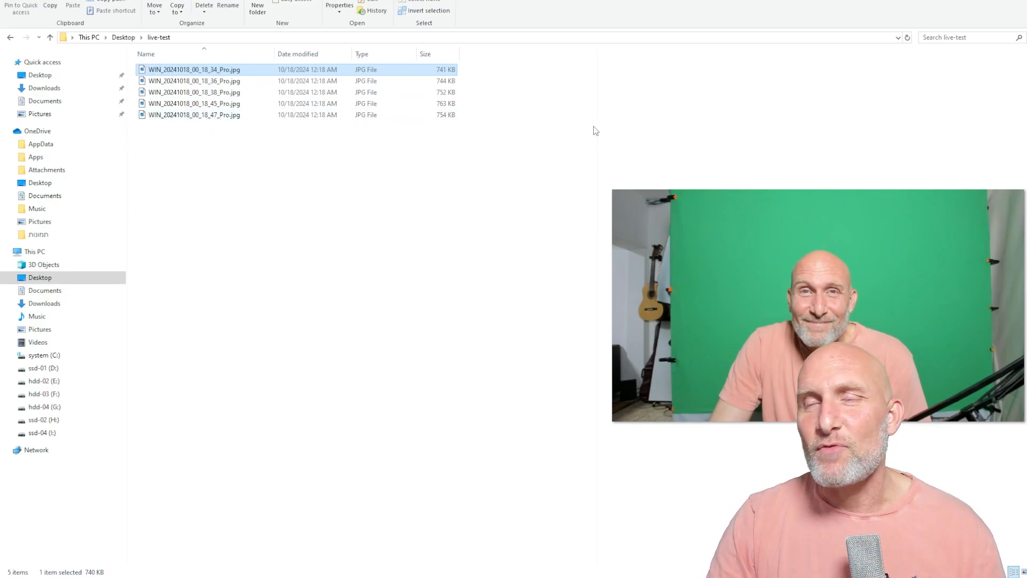
left_click_drag(514, 0, 0, 22)
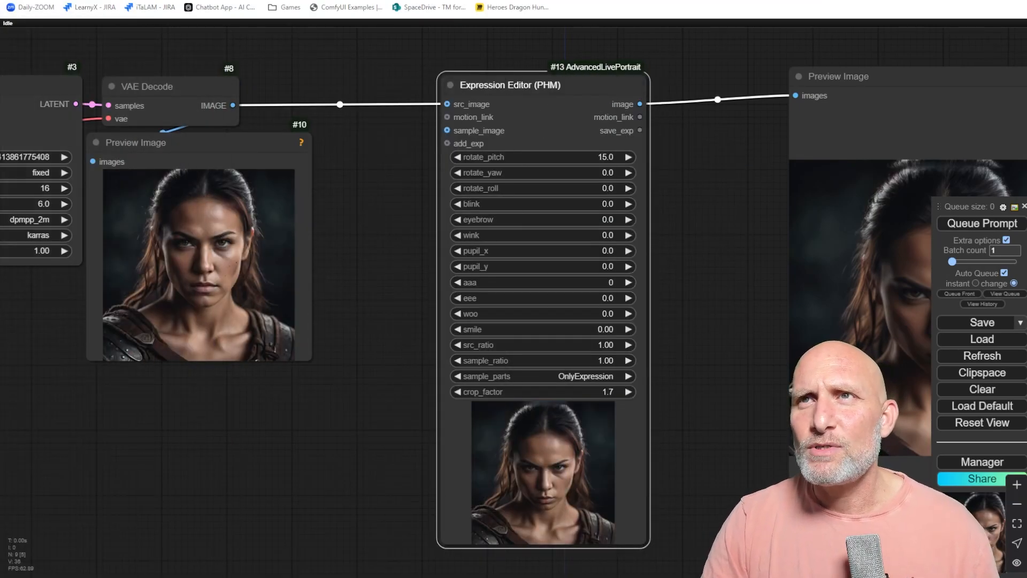
Open a new browser tab and go to the Birme image resizer.
key("ctrl+t")
type("birme")
key("Return")
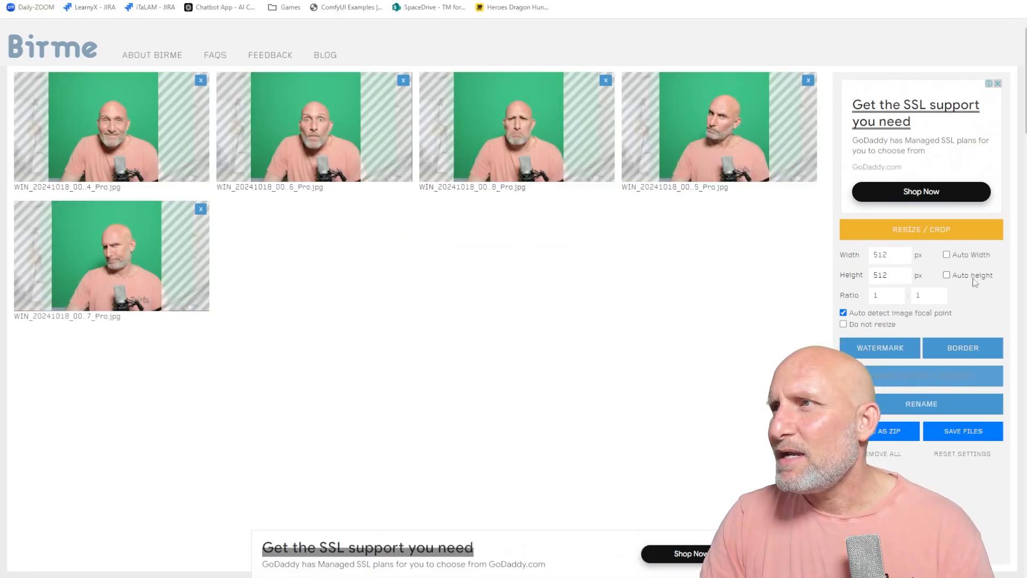
Set Birme's output size to 1024 by 1024 pixels for the webcam photos.
left_click_drag(105, 132, 114, 132)
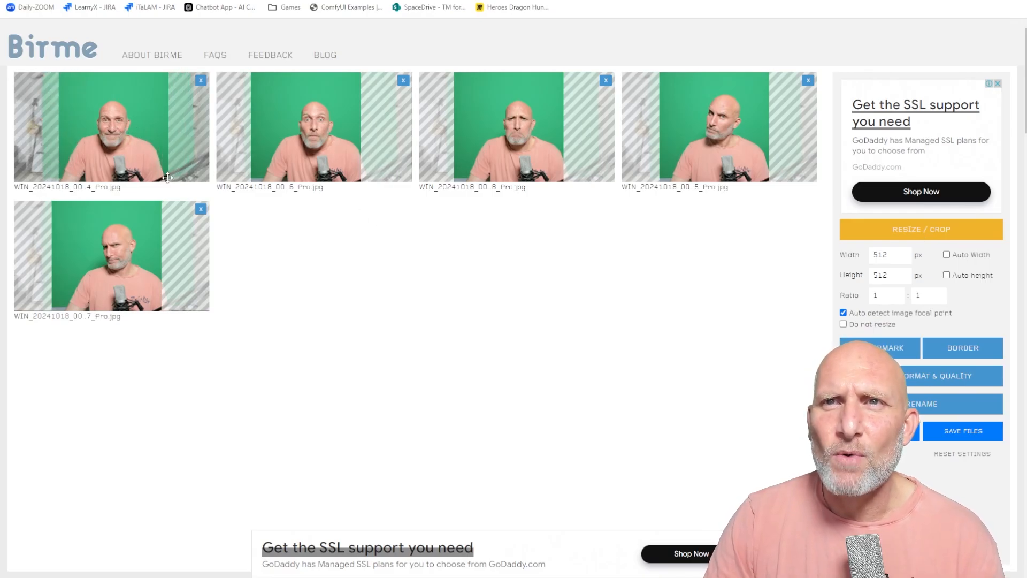
type("1024")
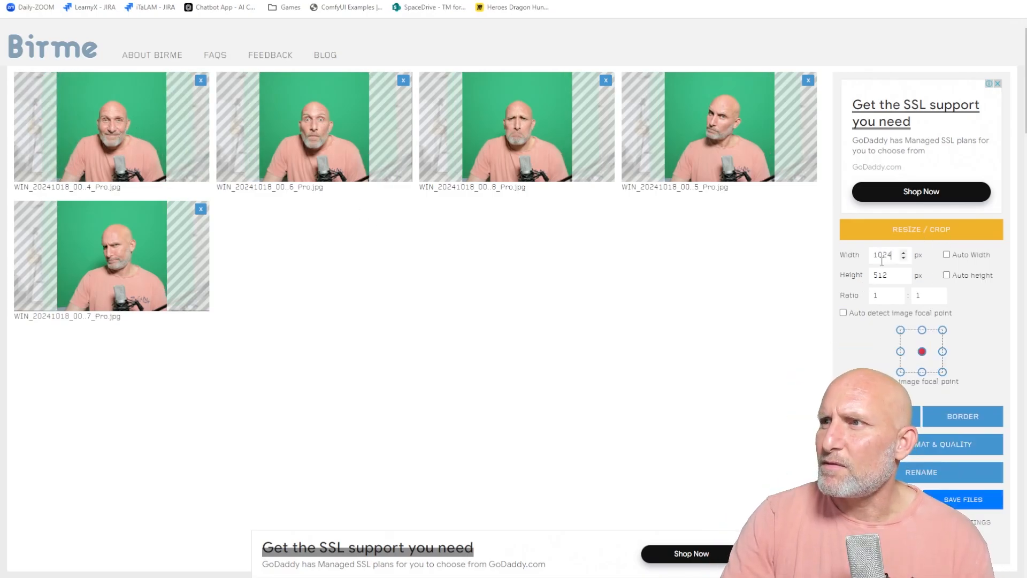
left_click(889, 277)
double_click(887, 277)
type("1024")
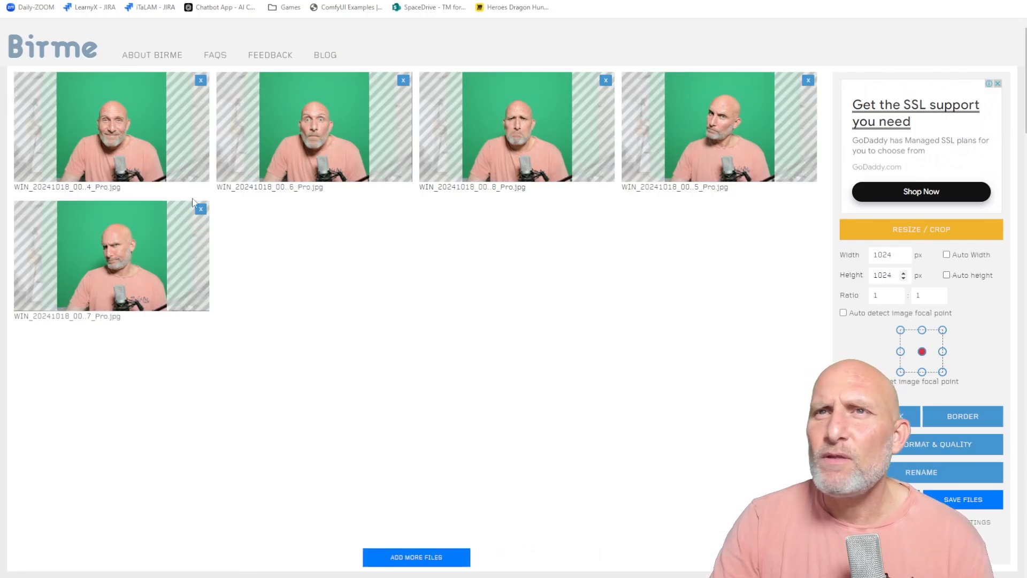
Adjust the crop framing on each of the five photos and save the resized files.
left_click_drag(194, 143, 108, 160)
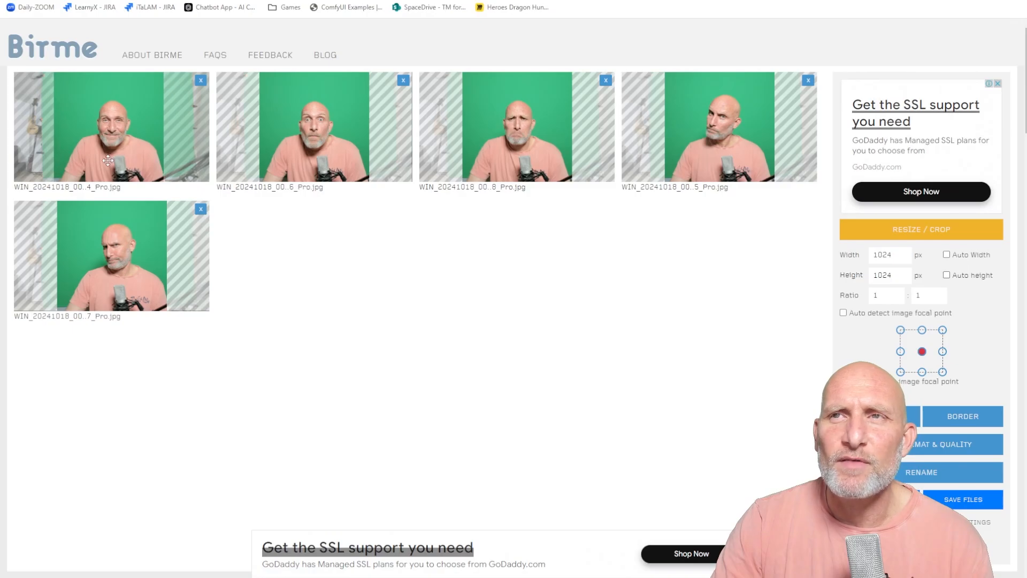
left_click_drag(409, 140, 413, 138)
mouse_move(540, 128)
left_mouse_down()
mouse_move(525, 126)
mouse_move(535, 124)
left_mouse_up()
left_click_drag(717, 129, 716, 129)
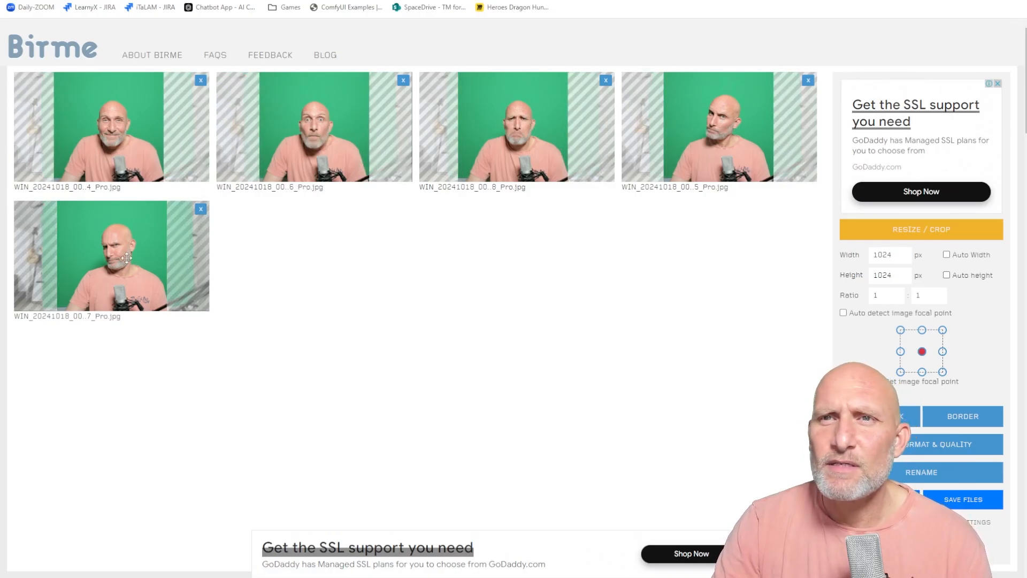
left_click_drag(126, 258, 131, 258)
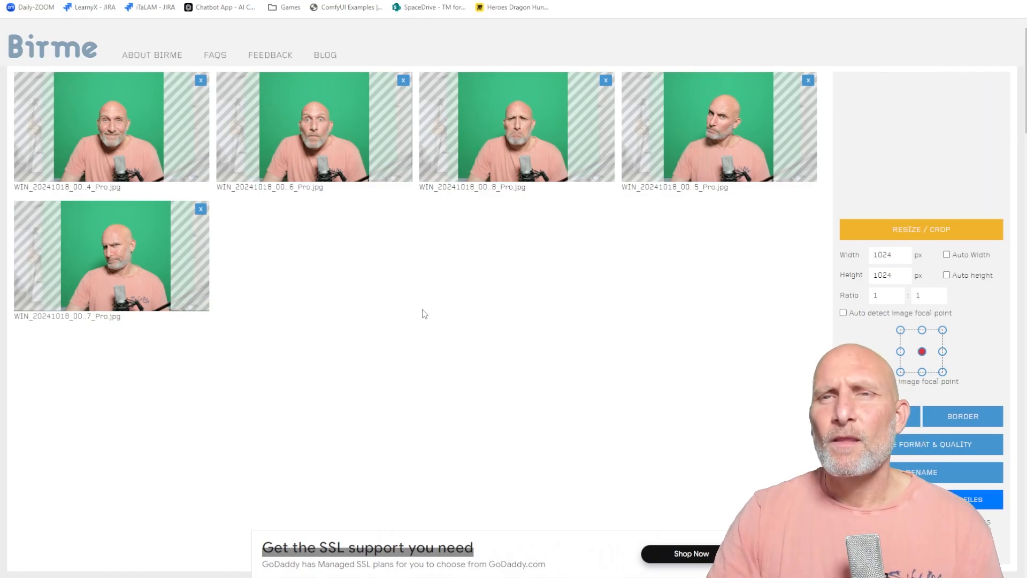
left_click(963, 499)
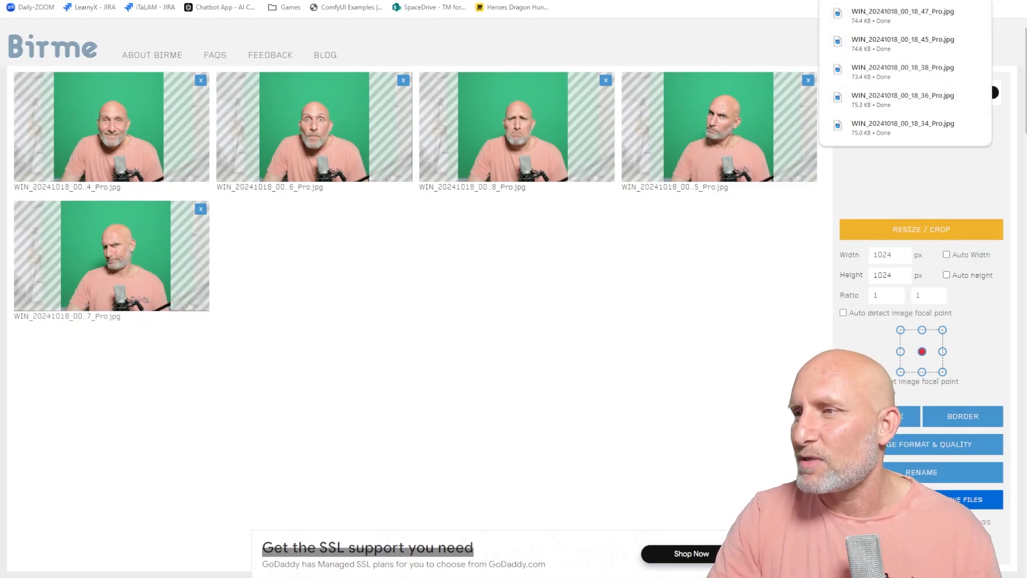
mouse_move(962, 15)
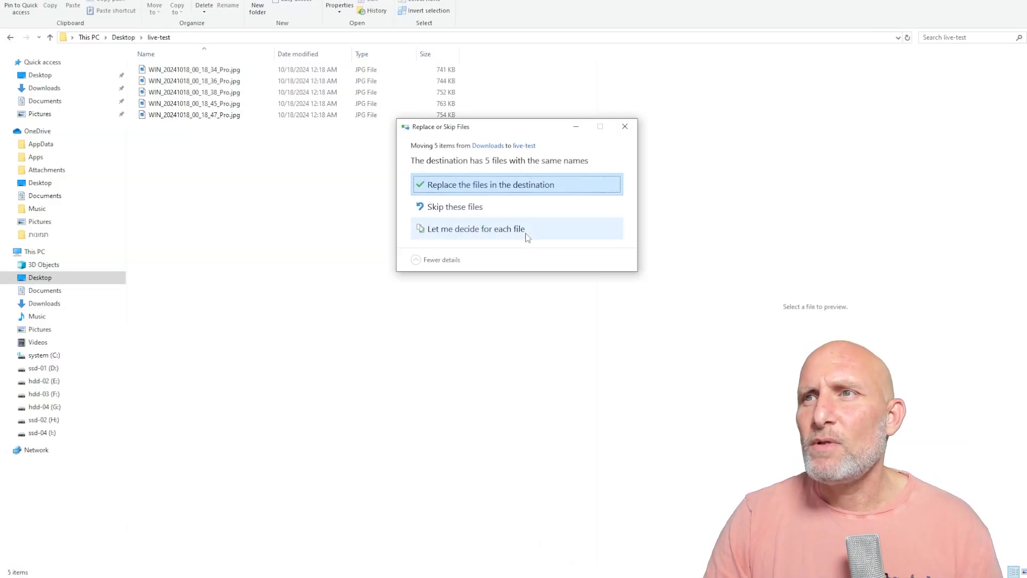
Replace the original photos in live-test with the resized downloads and browse through them.
left_click(463, 187)
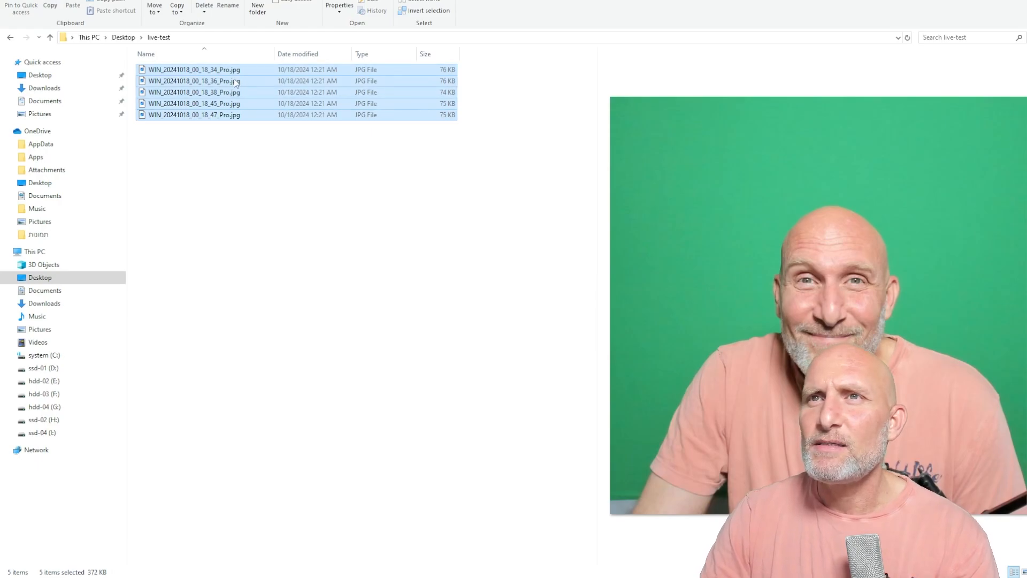
key("Down")
key("Down")
key("Down")
key("Down")
key("Up")
key("Up")
key("Up")
key("Up")
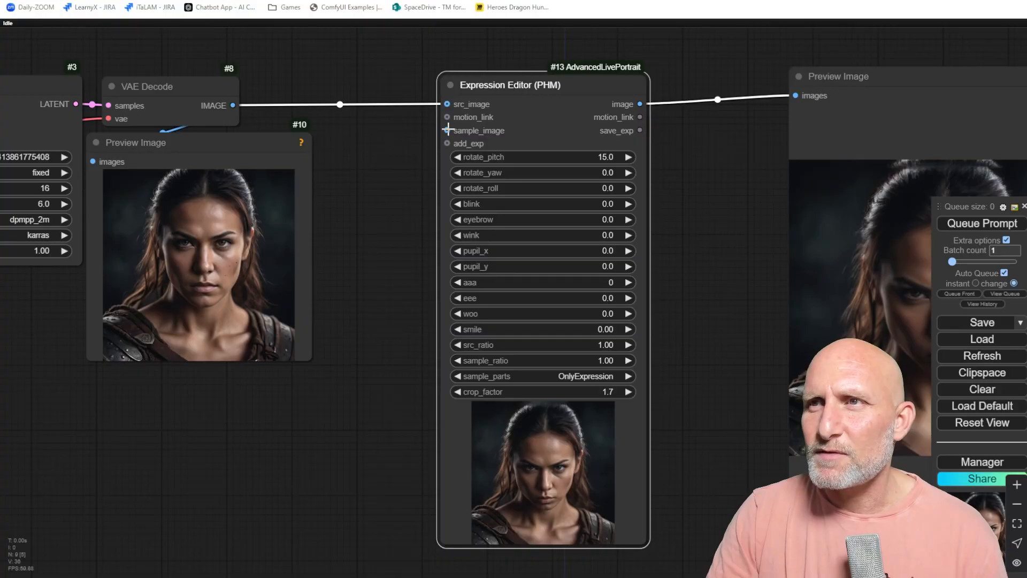
Add a Load Image node feeding the editor's sample_image and upload WIN_20241018_00_18_34_Pro.jpg.
left_click_drag(448, 130, 360, 357)
left_click(392, 429)
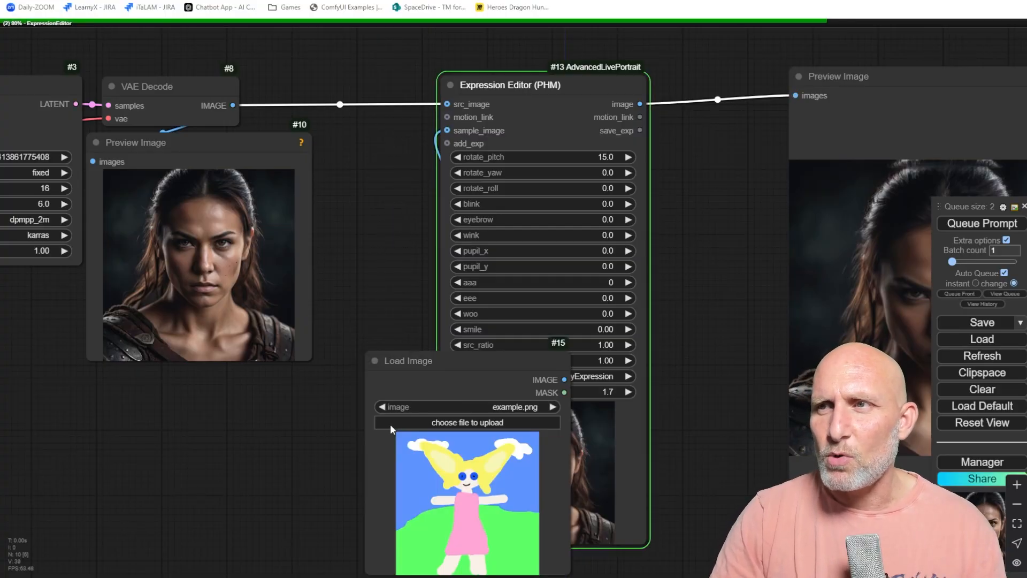
left_click(455, 423)
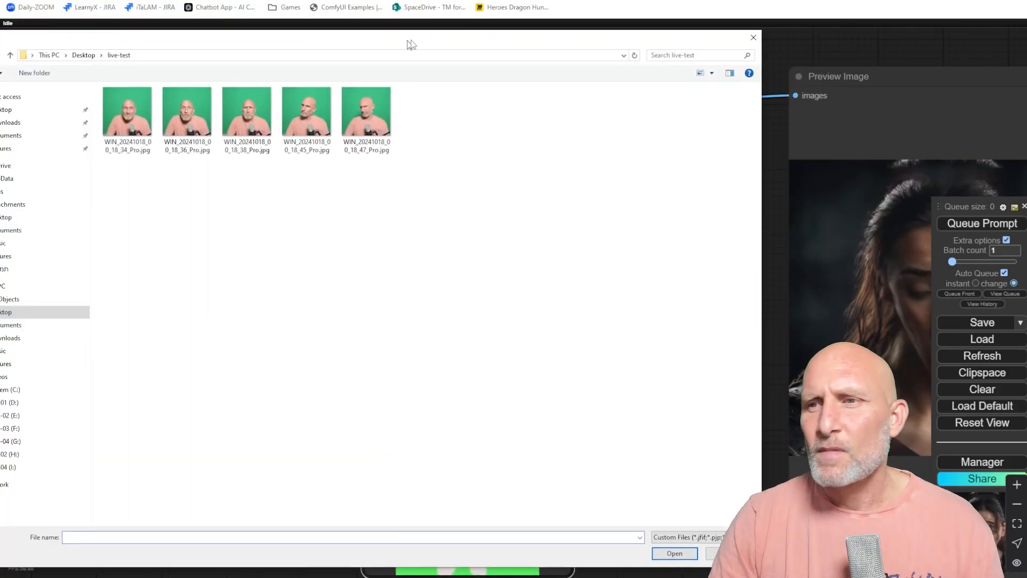
left_click(216, 107)
double_click(210, 110)
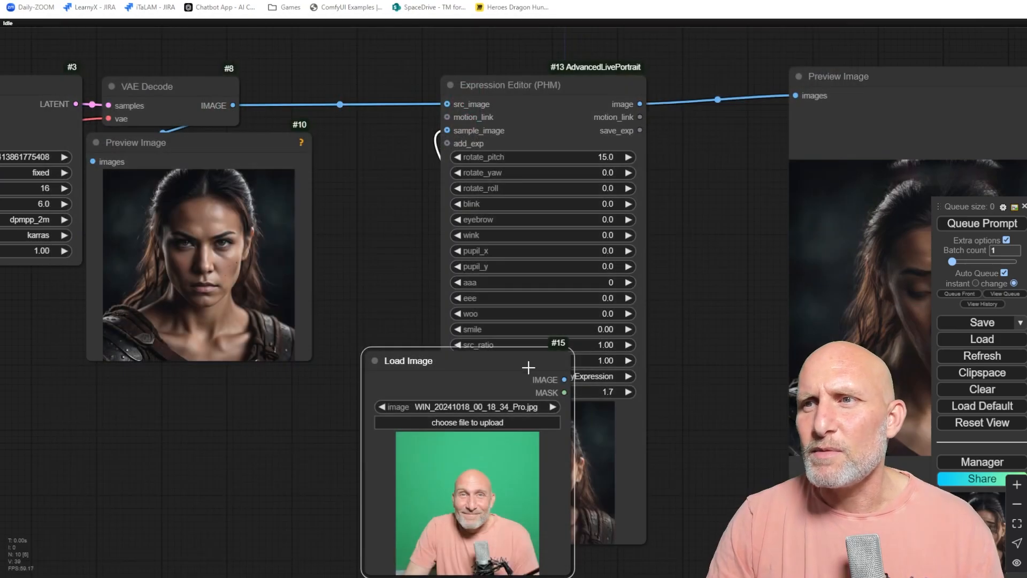
Move the Load Image node beside the Expression Editor.
left_click_drag(466, 369, 286, 177)
left_click_drag(687, 232, 459, 200)
left_click_drag(480, 243, 604, 243)
scroll(679, 404, "up", 1)
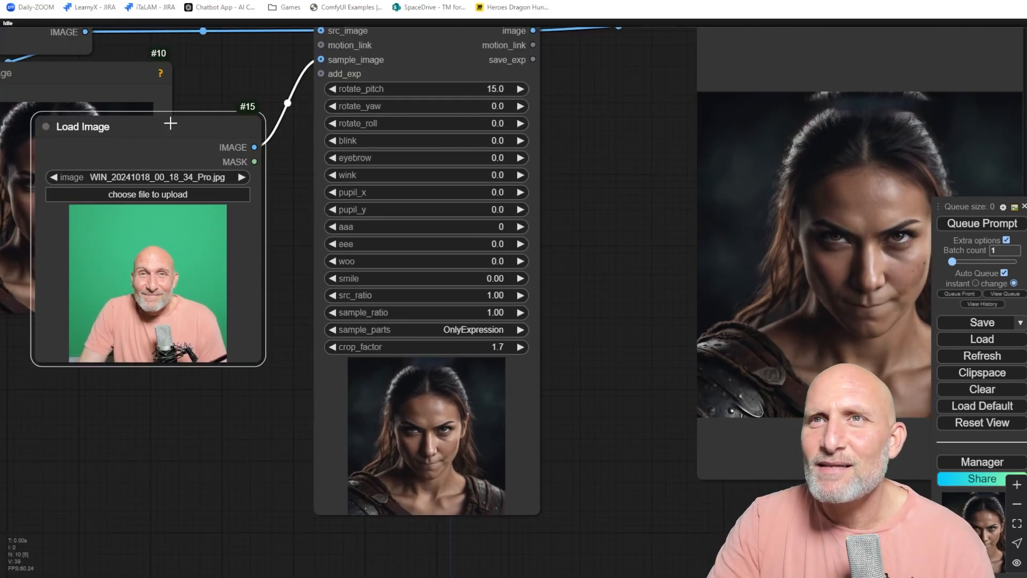
left_click_drag(168, 123, 207, 160)
scroll(209, 305, "up", 4)
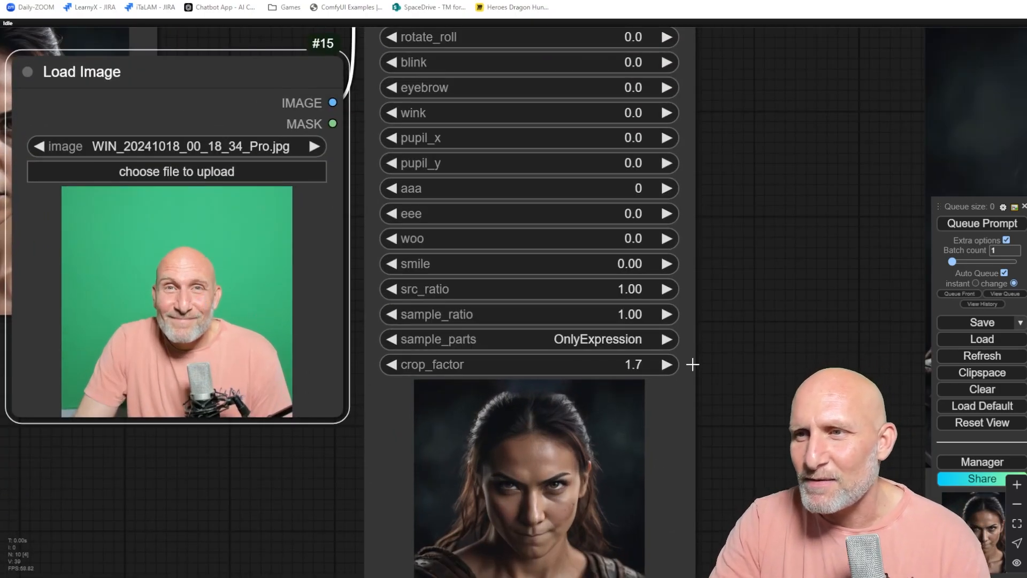
scroll(690, 363, "down", 4)
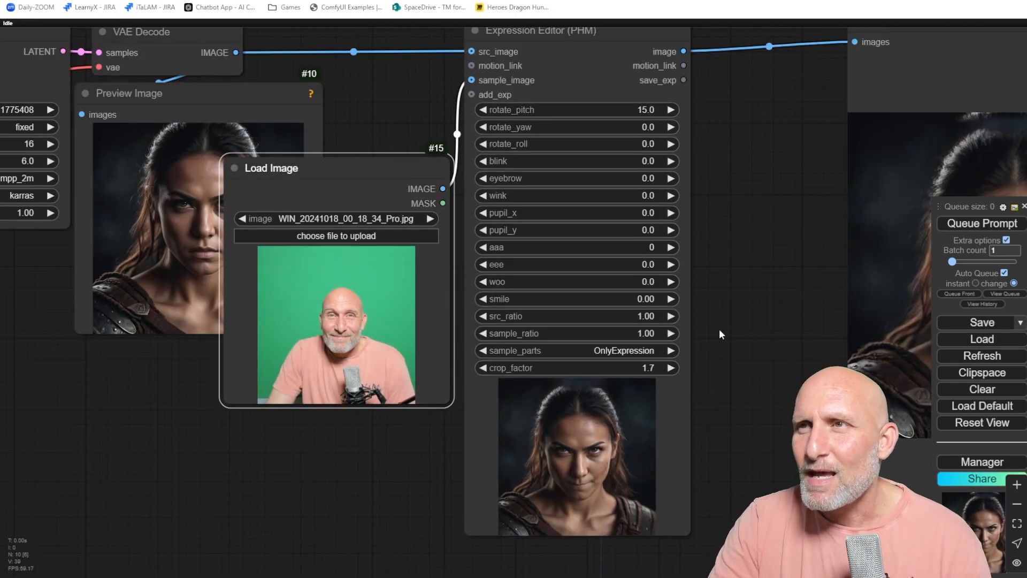
Set the Expression Editor's rotate_pitch to 0.
left_click(627, 114)
type("0")
key("Return")
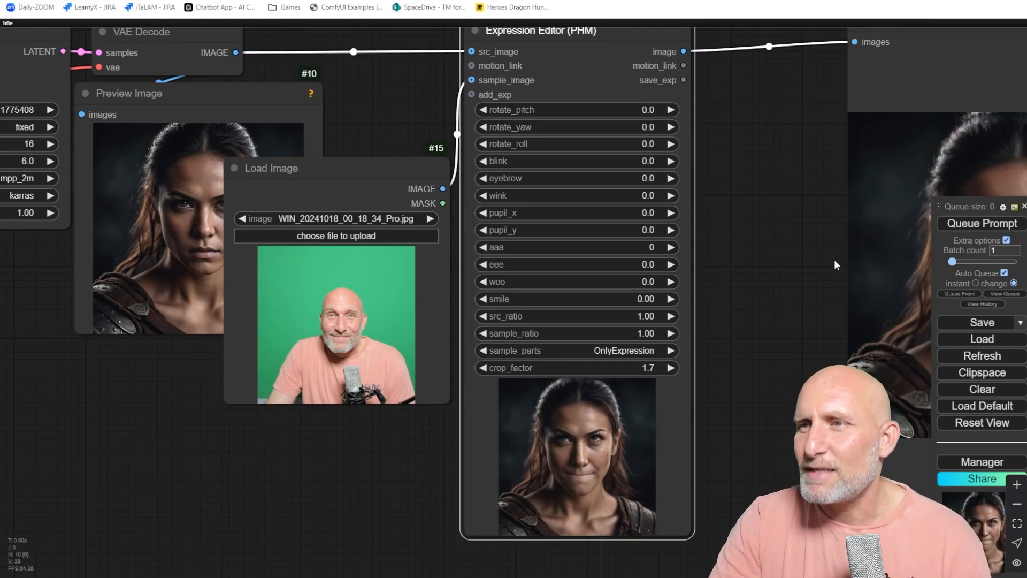
Switch the Load Image to WIN_20241018_00_18_36_Pro.jpg and queue the prompt.
scroll(553, 473, "up", 5)
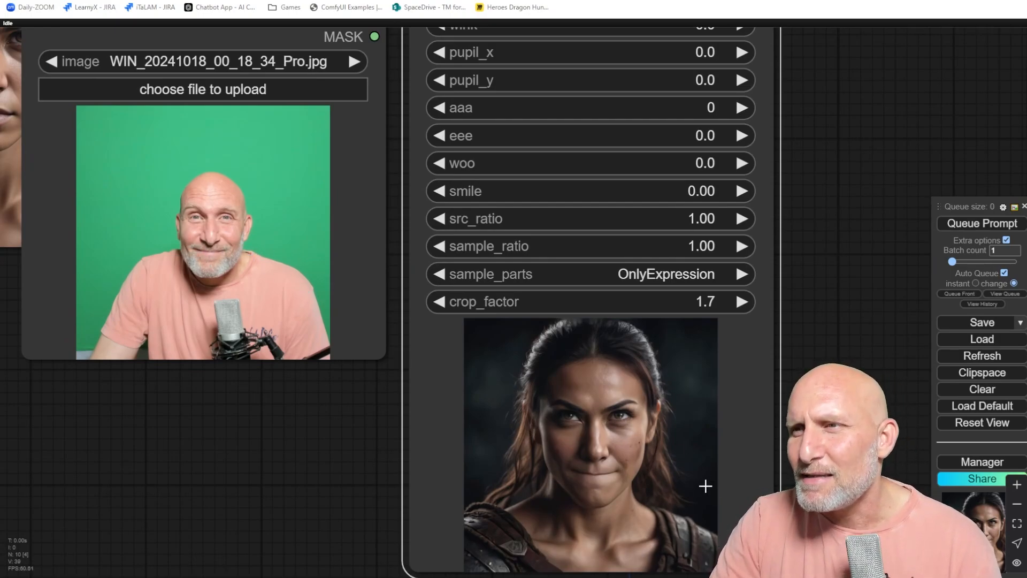
scroll(208, 229, "up", 8)
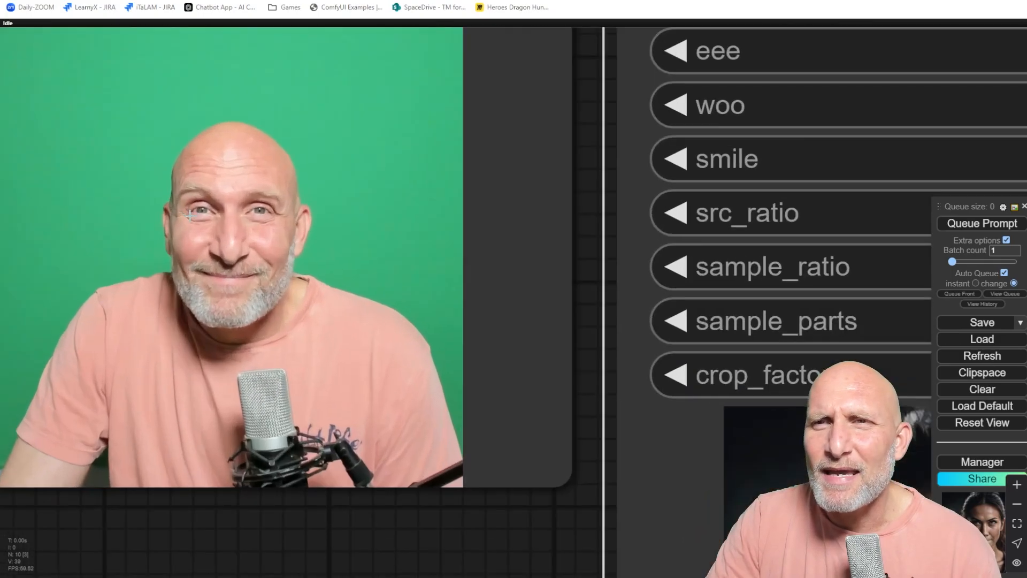
scroll(347, 298, "down", 7)
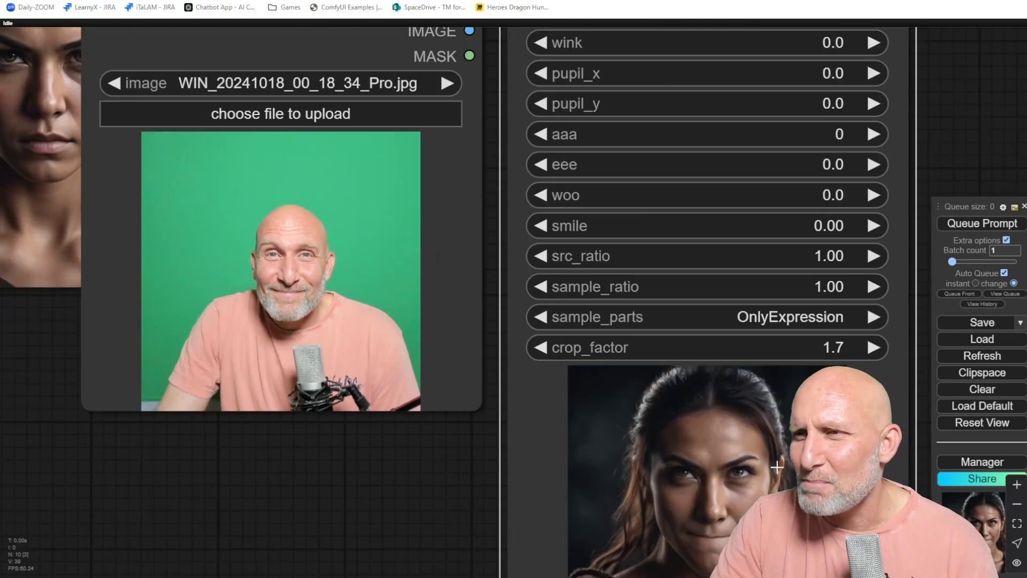
left_click_drag(777, 467, 714, 448)
scroll(571, 477, "down", 3)
left_click_drag(630, 449, 555, 399)
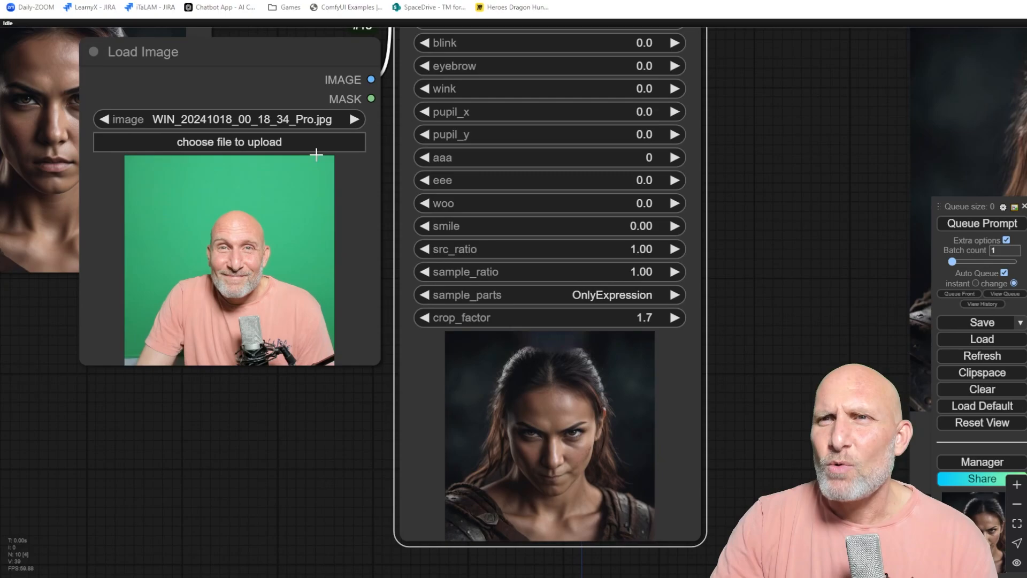
left_click(274, 145)
double_click(276, 104)
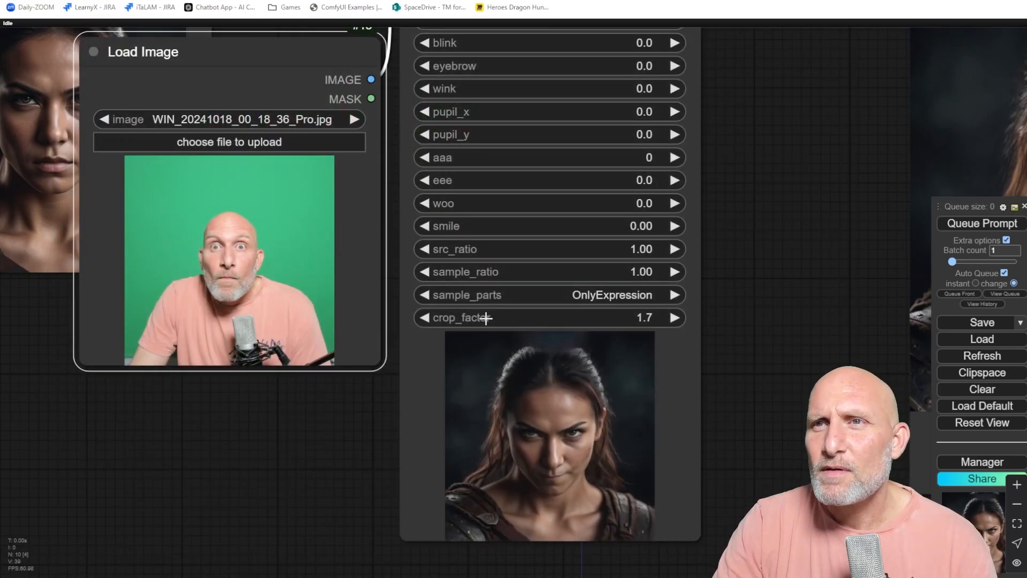
left_click(974, 225)
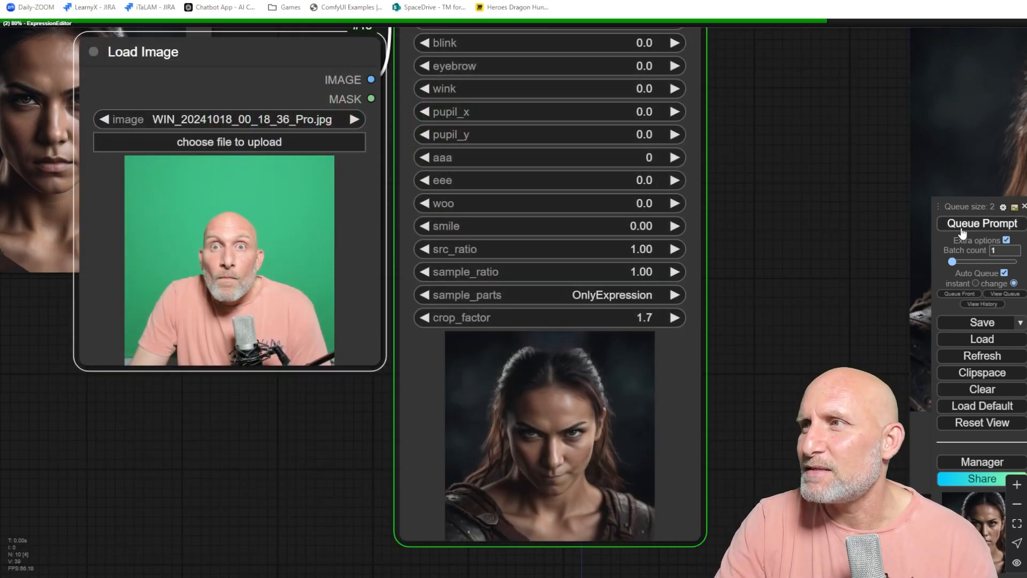
Reset the Expression Editor's rotate_pitch to 0.
scroll(523, 312, "down", 2)
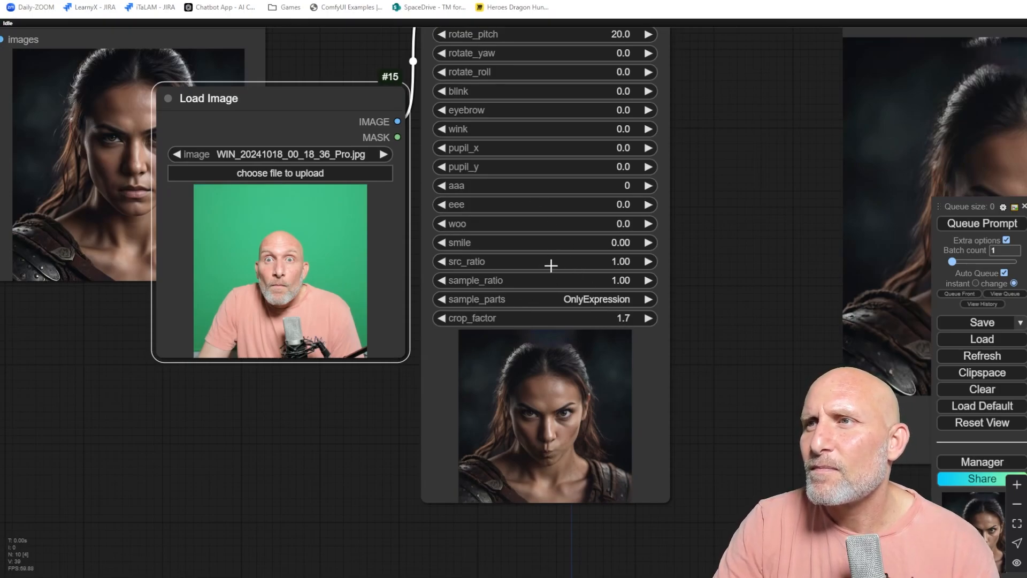
left_click_drag(621, 198, 620, 248)
left_click(560, 86)
type("0")
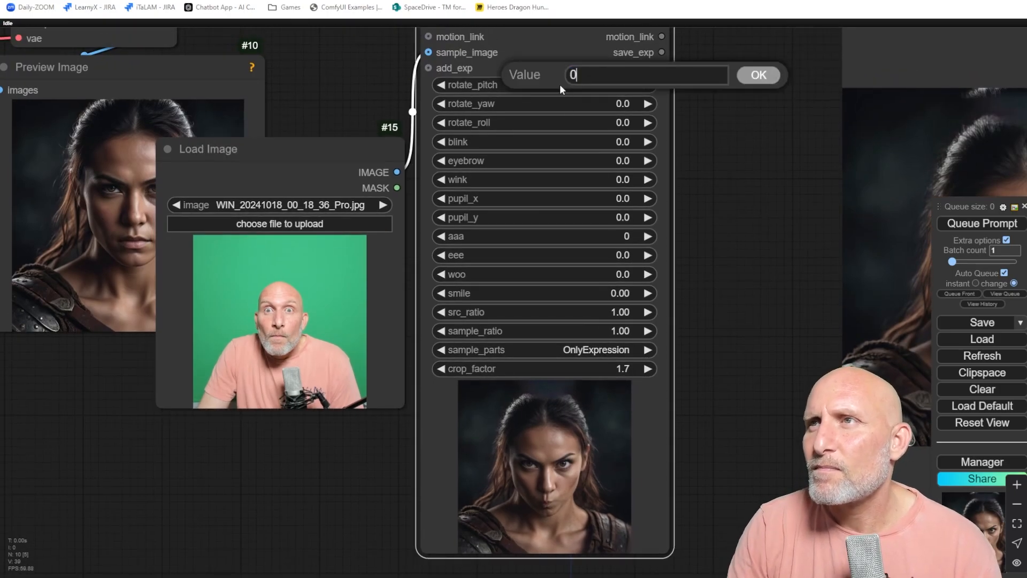
key("Return")
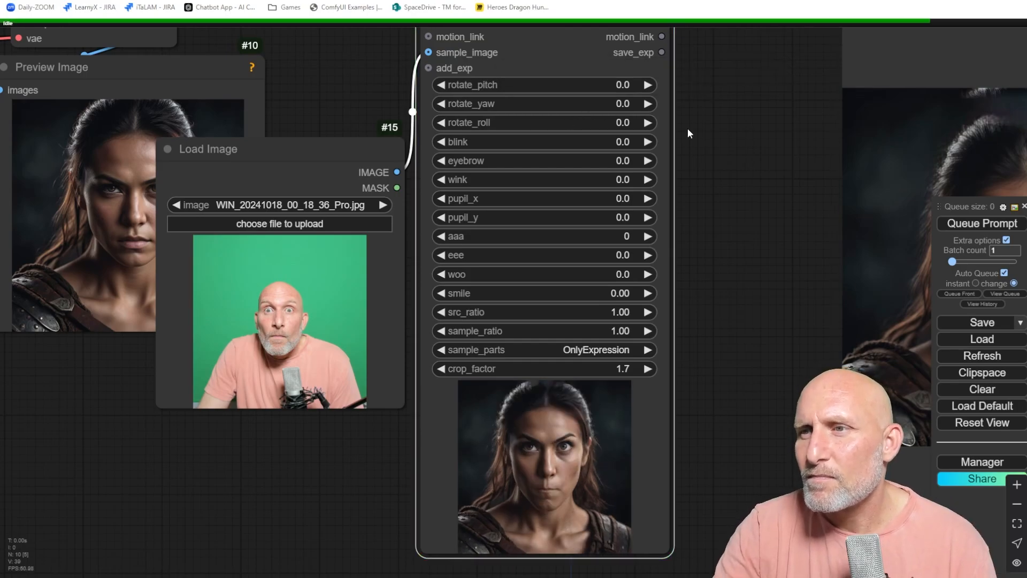
Upload WIN_20241018_00_18_45_Pro.jpg into the Load Image node.
left_click_drag(616, 338, 619, 286)
scroll(258, 312, "up", 4)
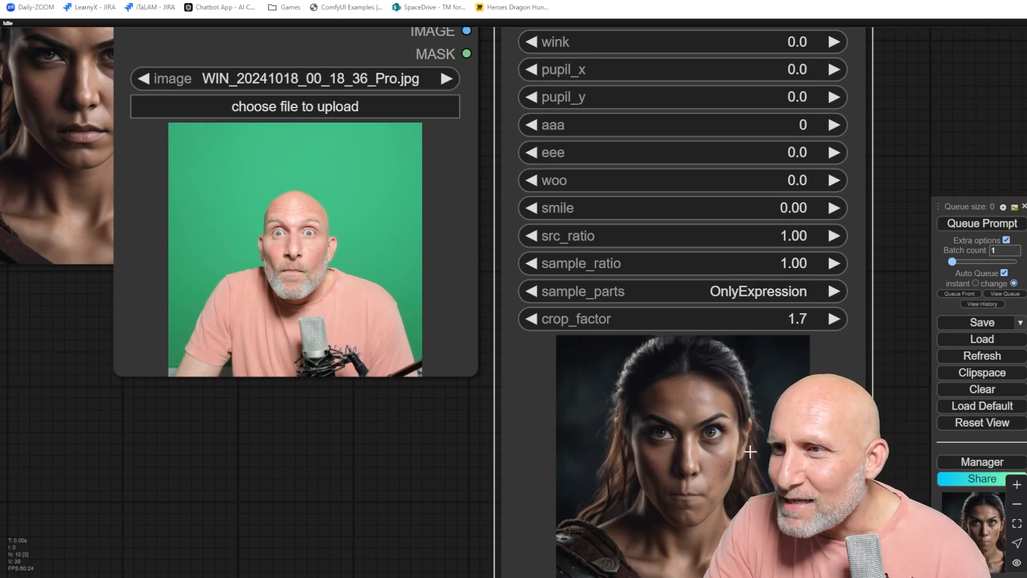
scroll(712, 465, "up", 5)
scroll(715, 430, "down", 4)
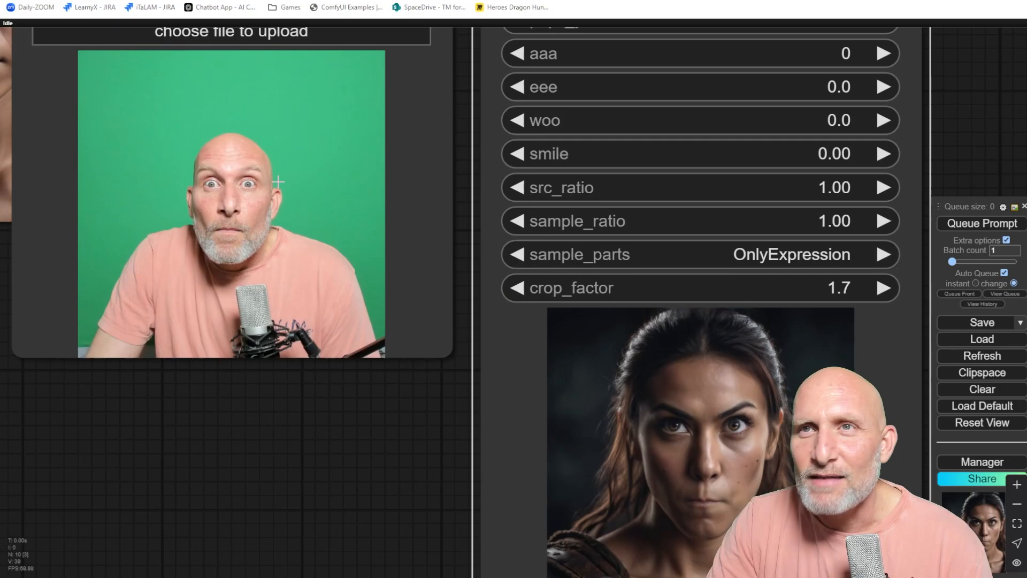
scroll(714, 435, "down", 3)
left_click(304, 134)
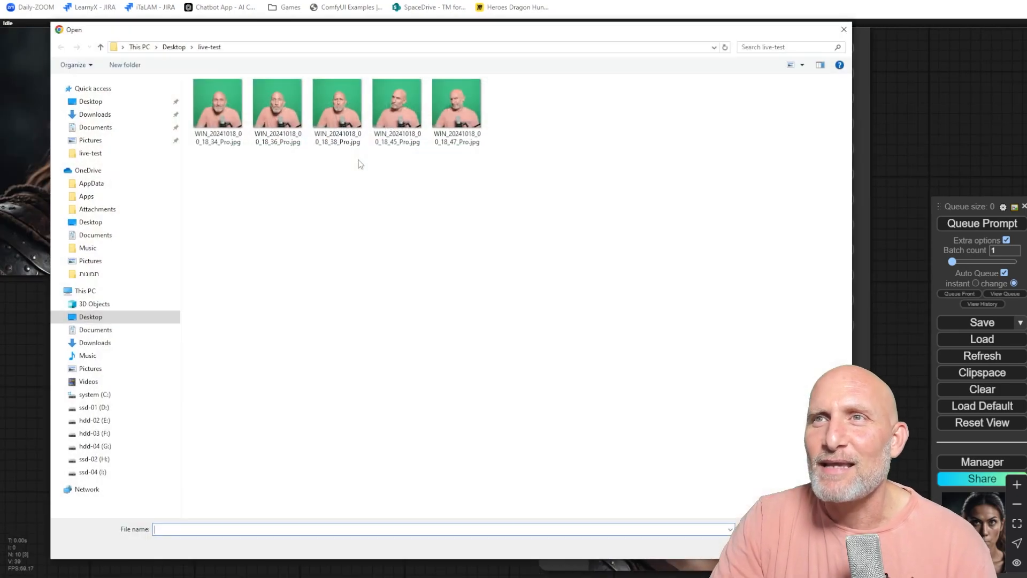
double_click(414, 113)
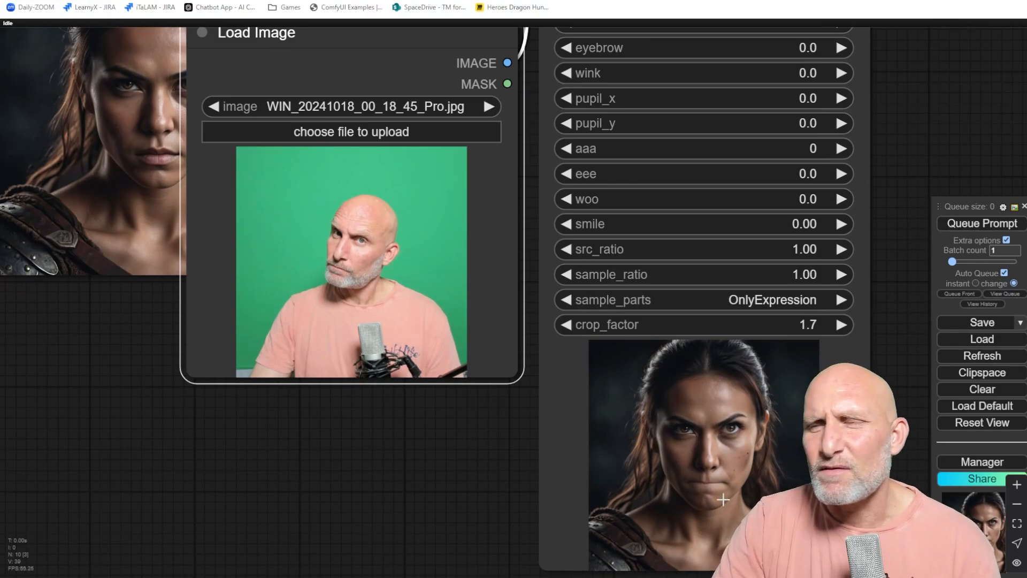
Set the Expression Editor's sample_parts to All, then to OnlyRotation.
left_click(760, 300)
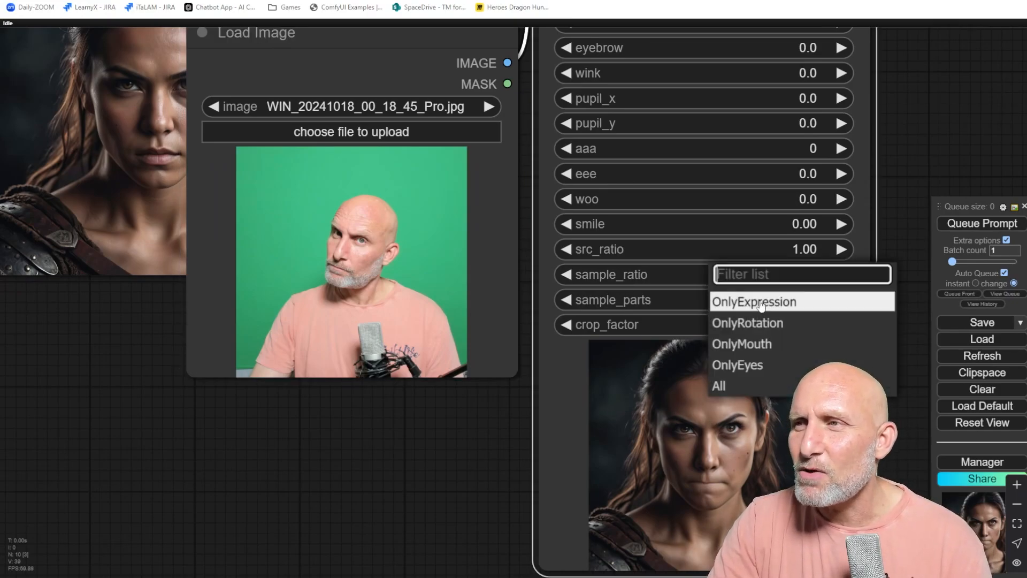
left_click(736, 385)
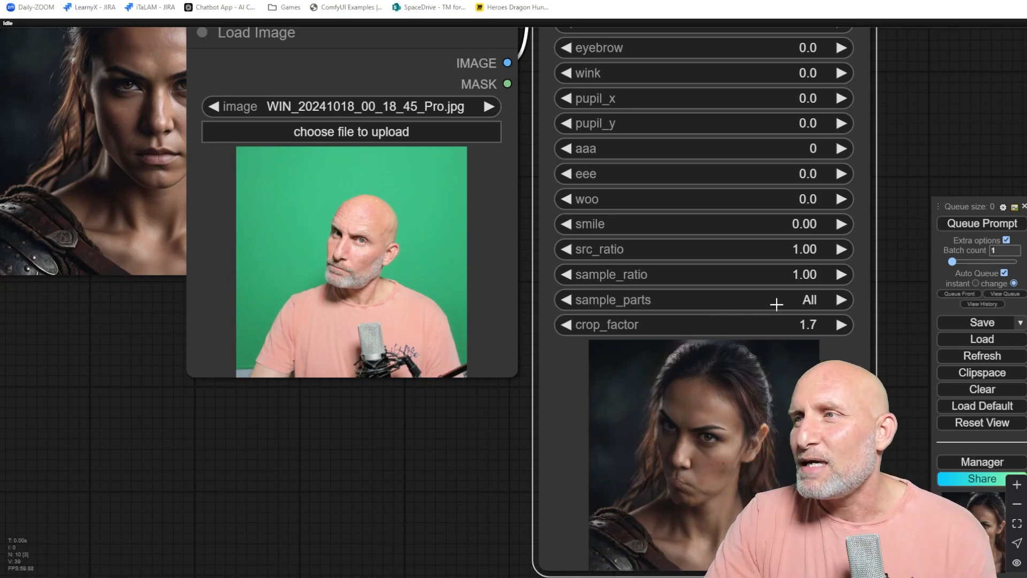
left_click(753, 300)
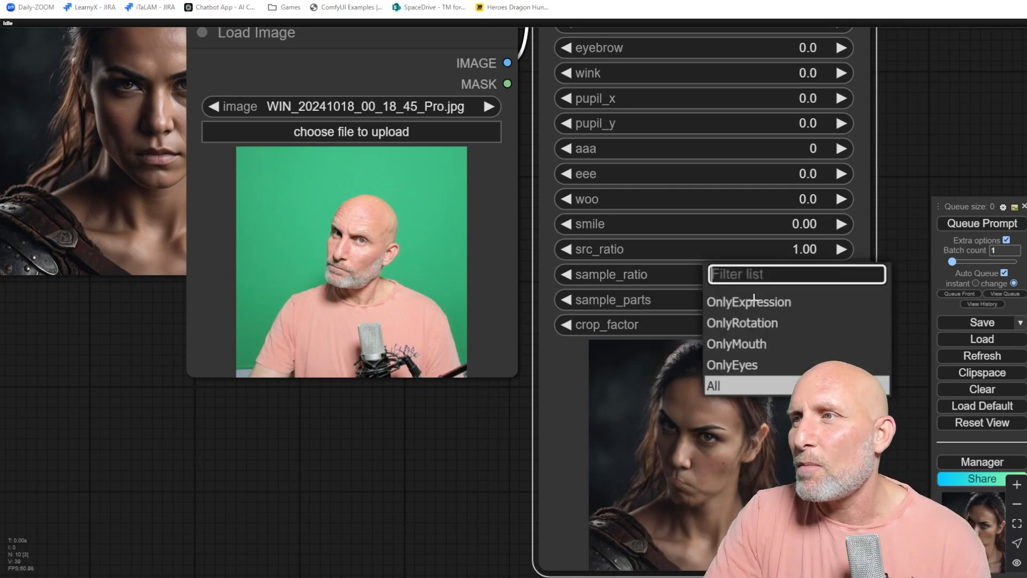
left_click(776, 325)
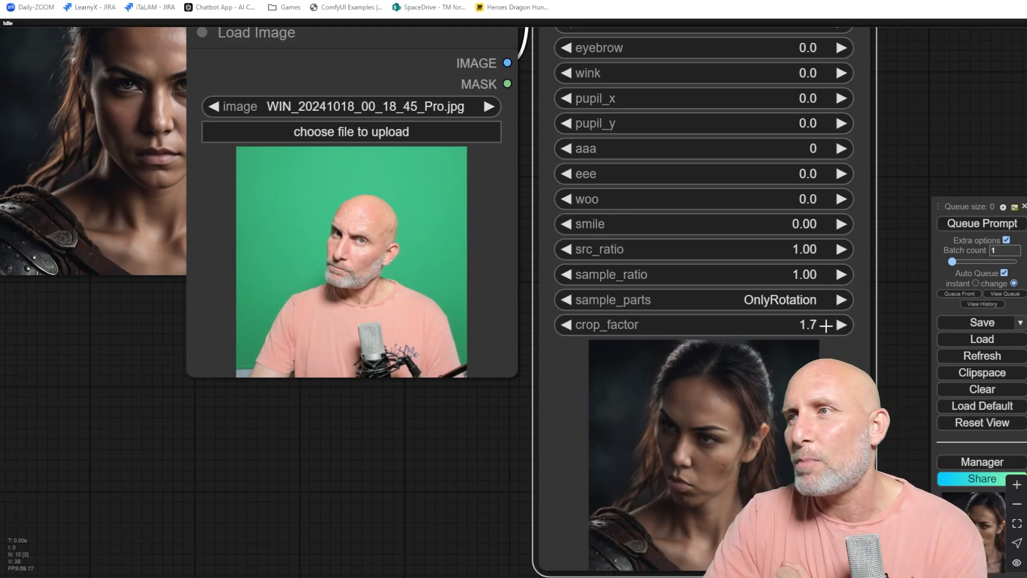
Set the Expression Editor's sample_ratio to 0.5, then to 0.1.
left_click(747, 277)
type("0.5")
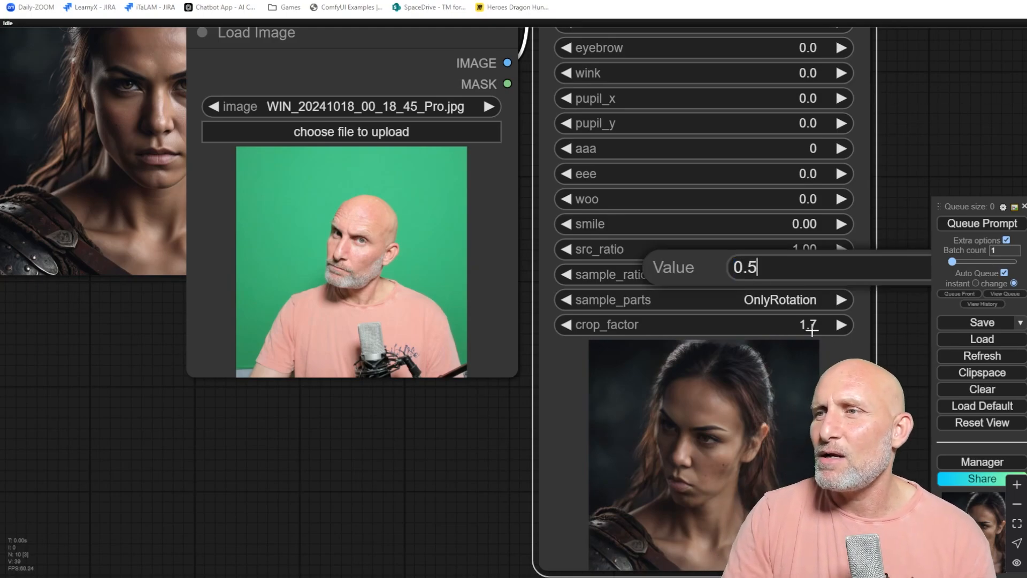
key("Return")
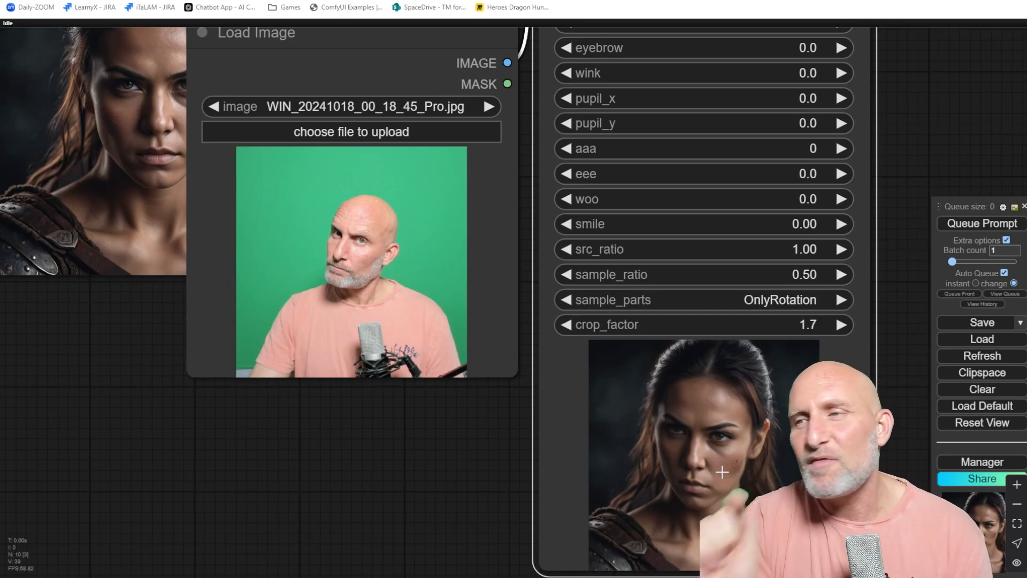
left_click(777, 275)
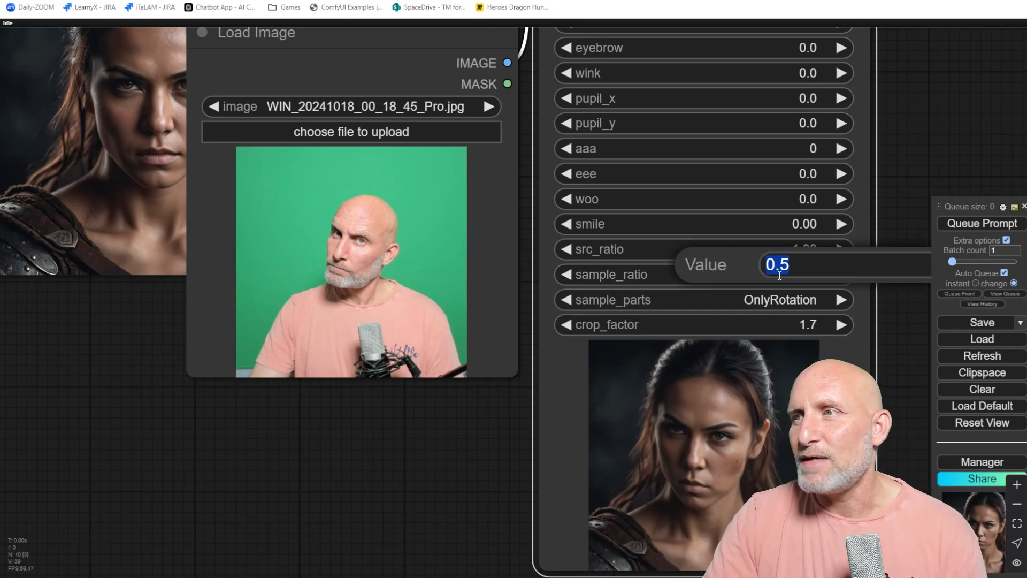
type("0.1")
key("Return")
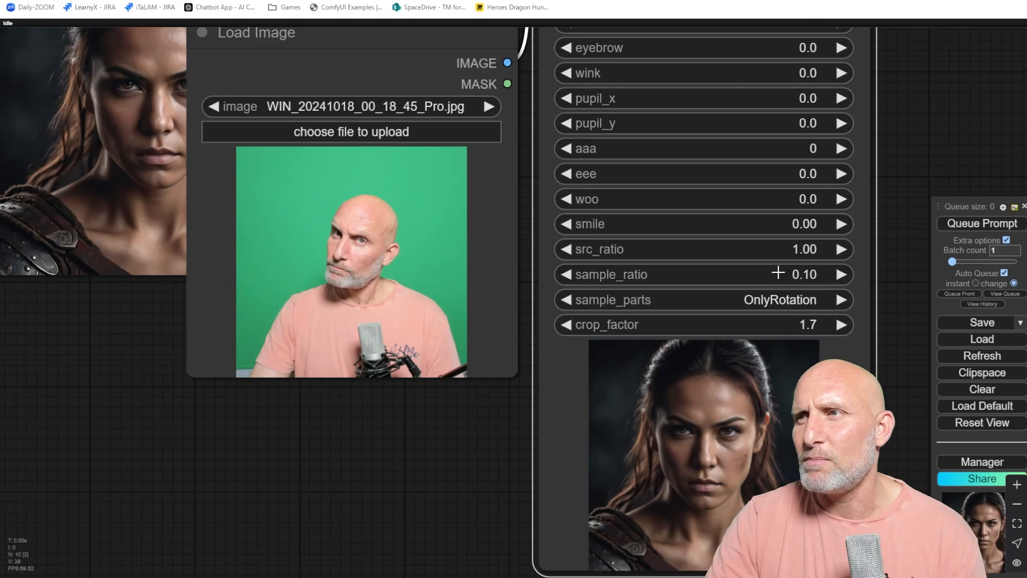
Set the Expression Editor's sample_ratio back to 1.
left_click(778, 273)
type("1")
key("Return")
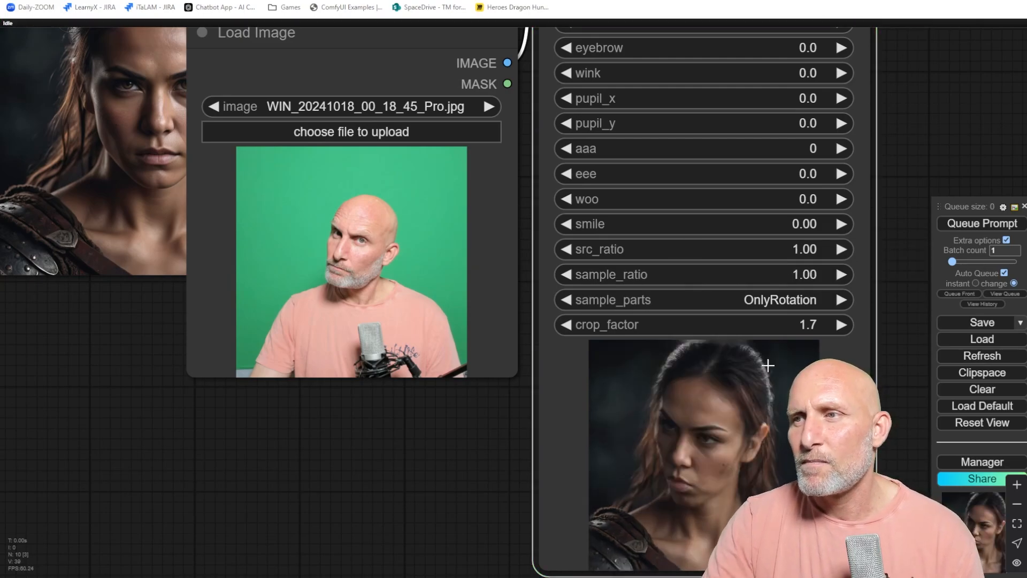
Switch sample_parts to OnlyEyes, then OnlyMouth, and set it back to All.
left_click(797, 297)
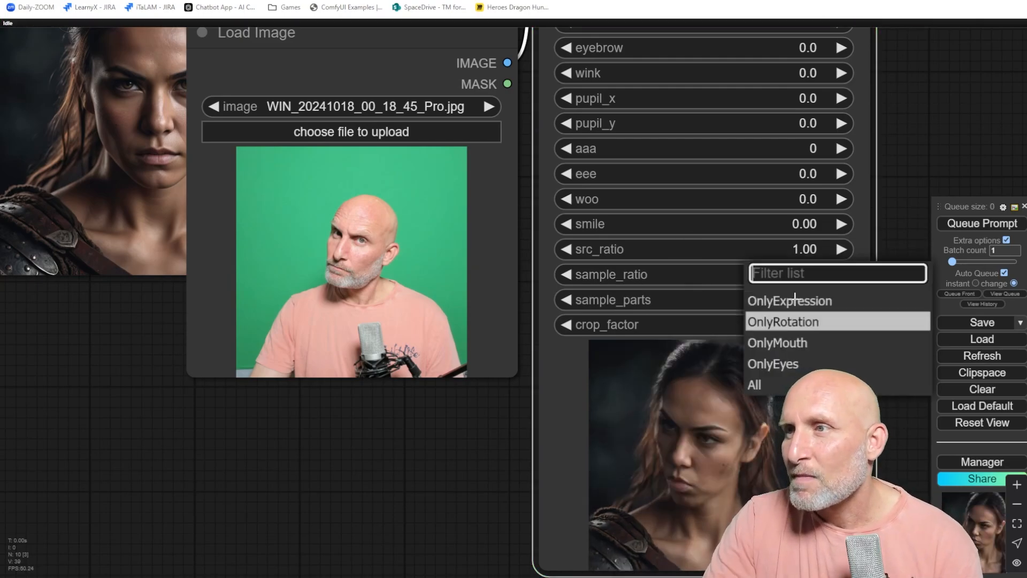
left_click(797, 369)
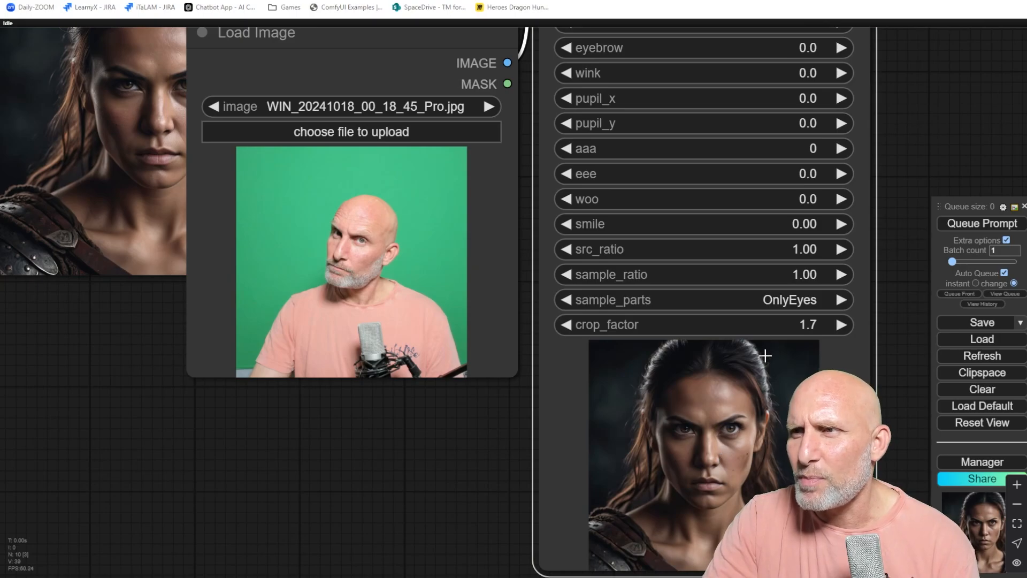
left_click(782, 301)
left_click(802, 347)
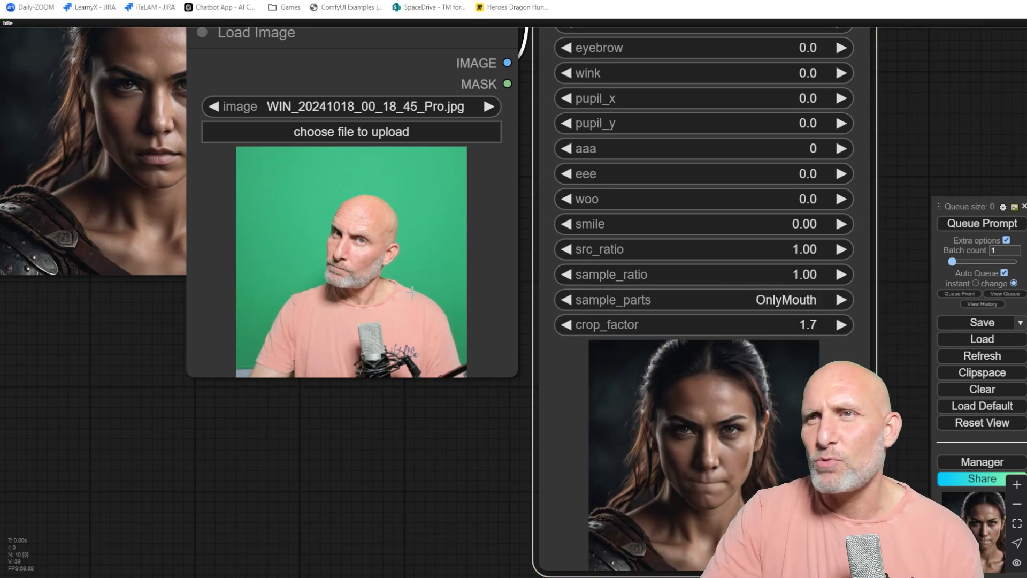
left_click(786, 299)
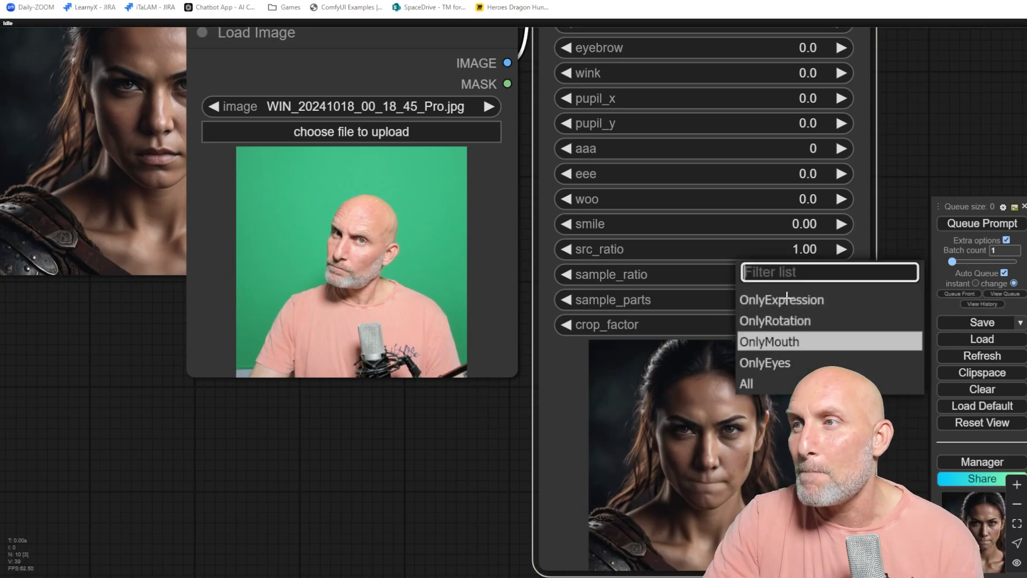
left_click(776, 383)
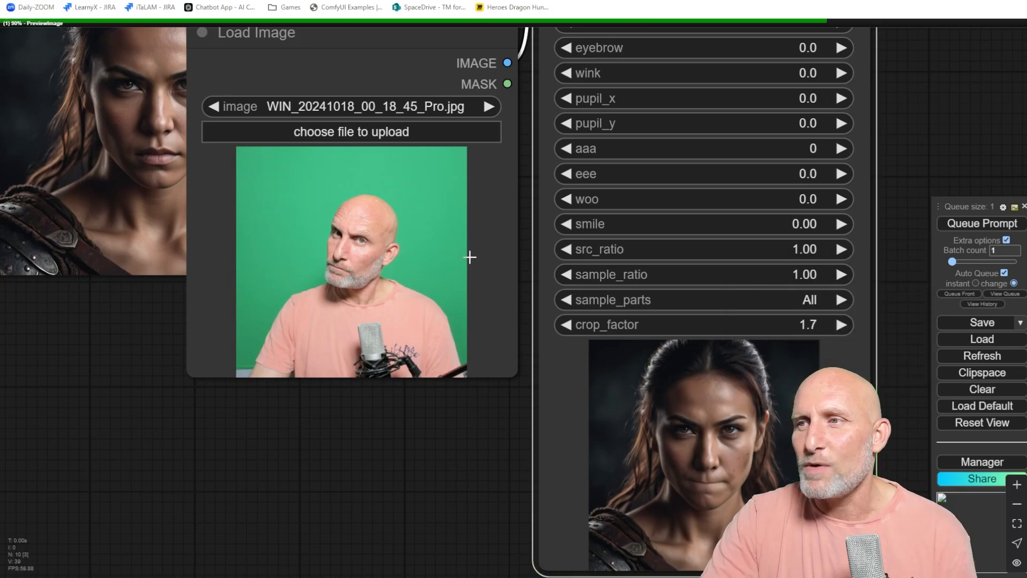
Upload WIN_20241018_00_18_47_Pro.jpg into the Load Image node.
left_click(370, 136)
double_click(444, 104)
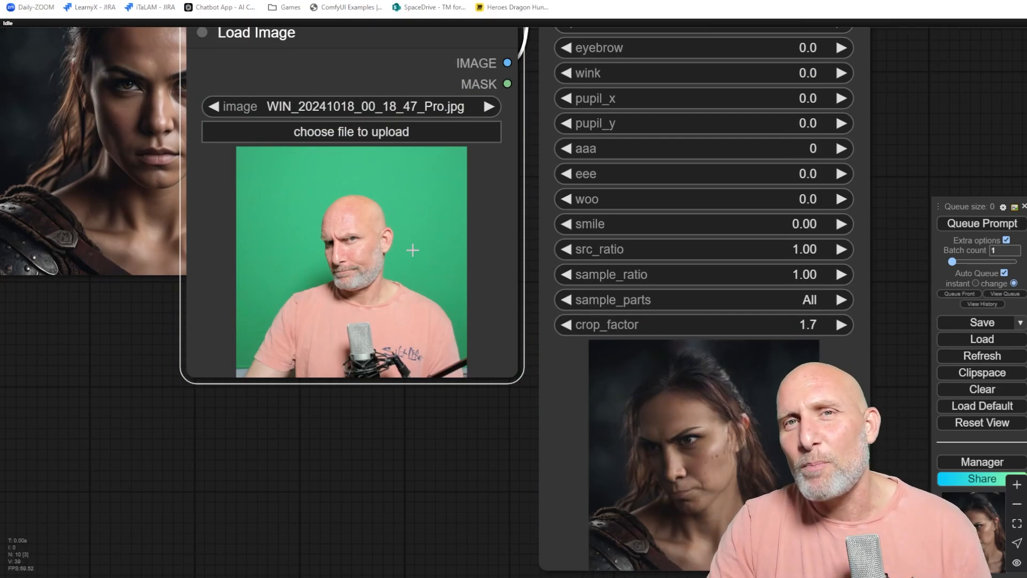
Delete the Load Image node from the workflow.
scroll(651, 390, "down", 4)
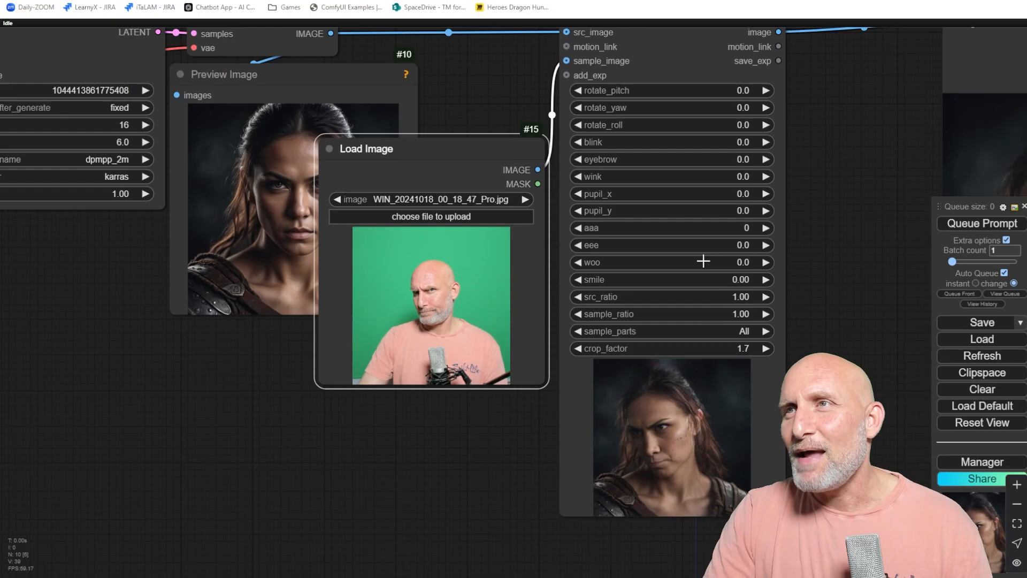
left_click_drag(684, 287, 427, 315)
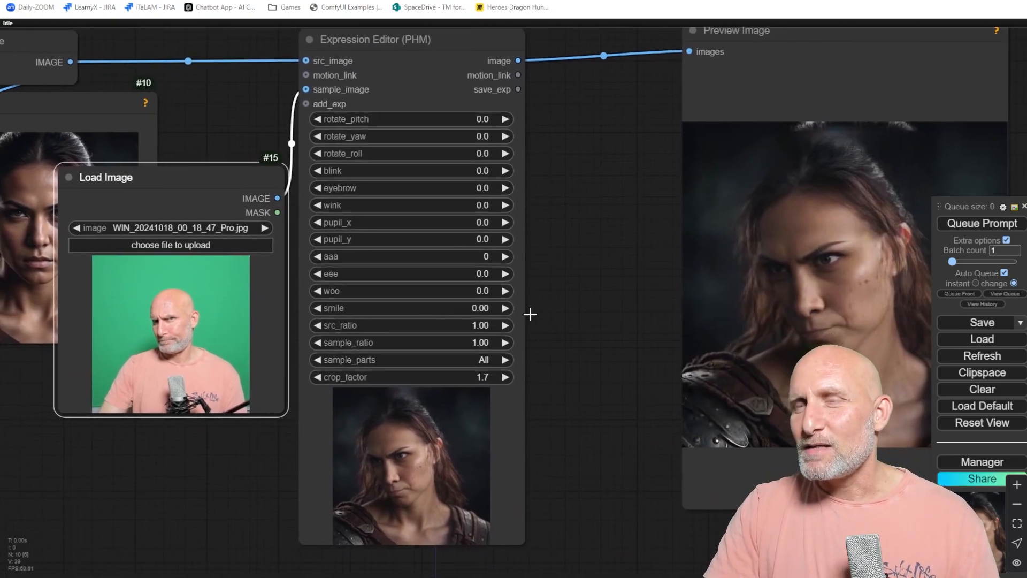
scroll(563, 319, "down", 4)
left_click_drag(592, 319, 691, 274)
left_click_drag(418, 194, 317, 344)
left_click_drag(453, 363, 394, 317)
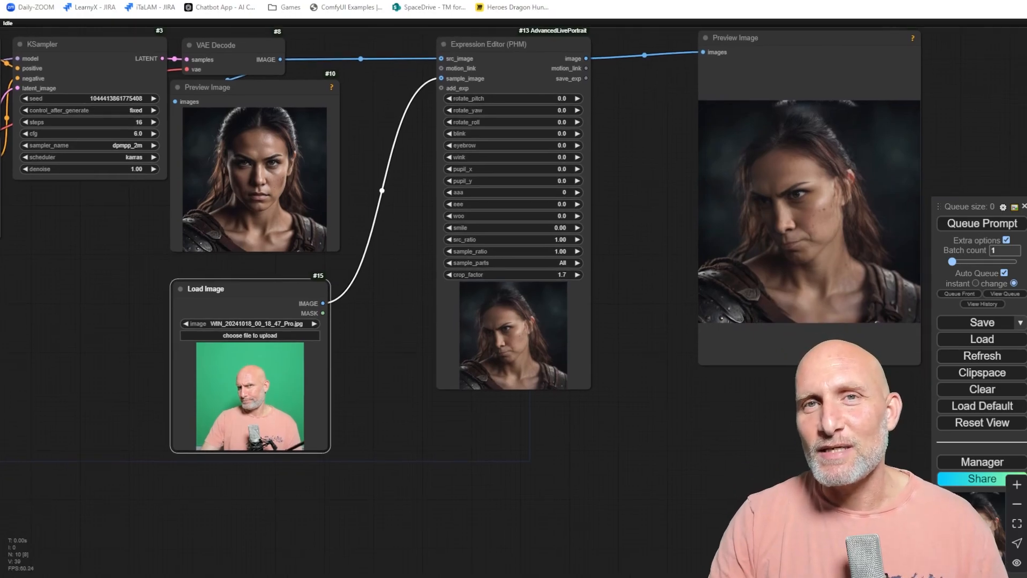
key("Delete")
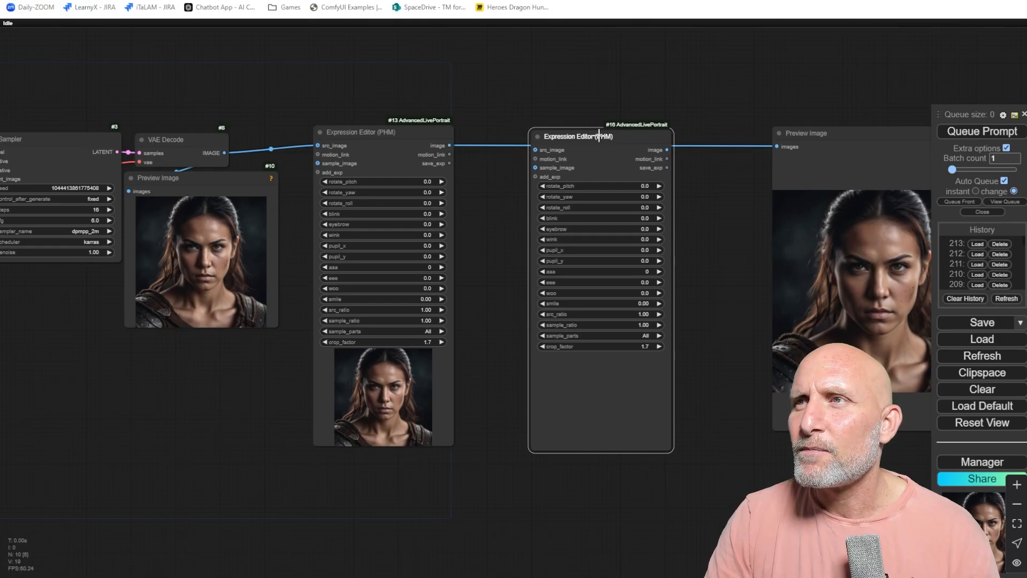
Connect the first Expression Editor's motion_link to a second Expression Editor and route its image to Preview Image.
left_click_drag(600, 136, 571, 97)
left_click_drag(451, 155, 537, 162)
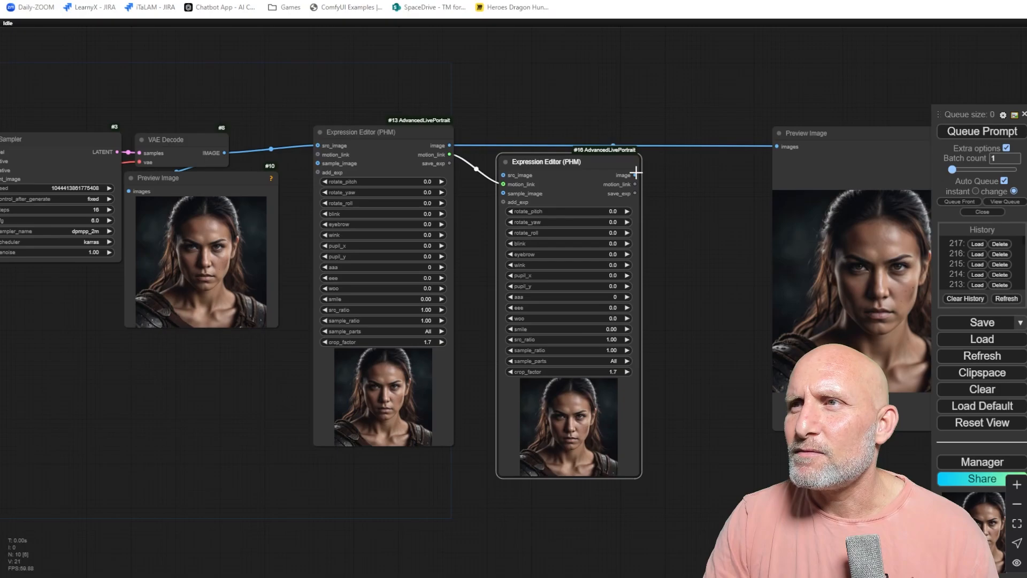
left_click_drag(635, 174, 777, 146)
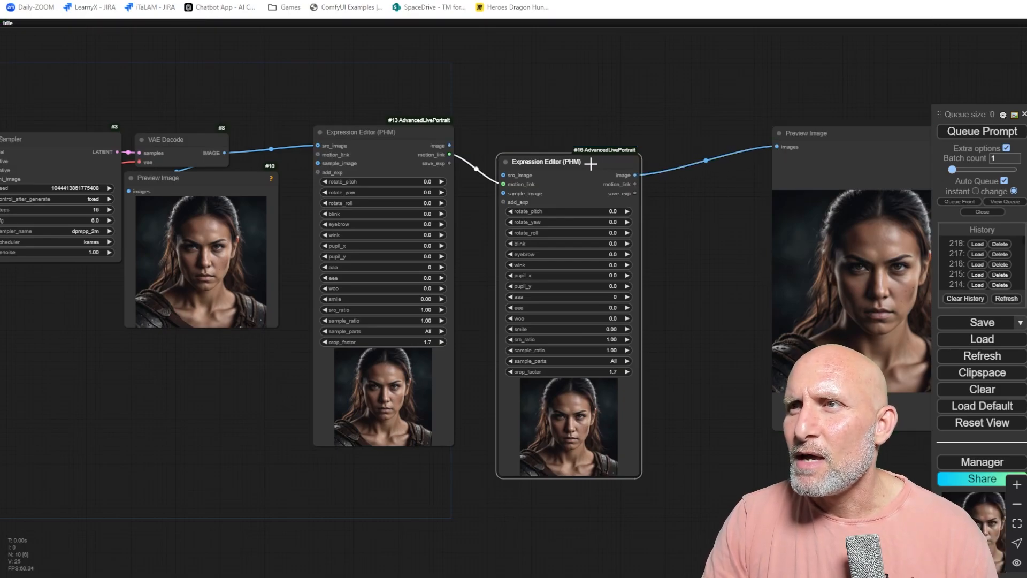
left_click_drag(592, 162, 594, 147)
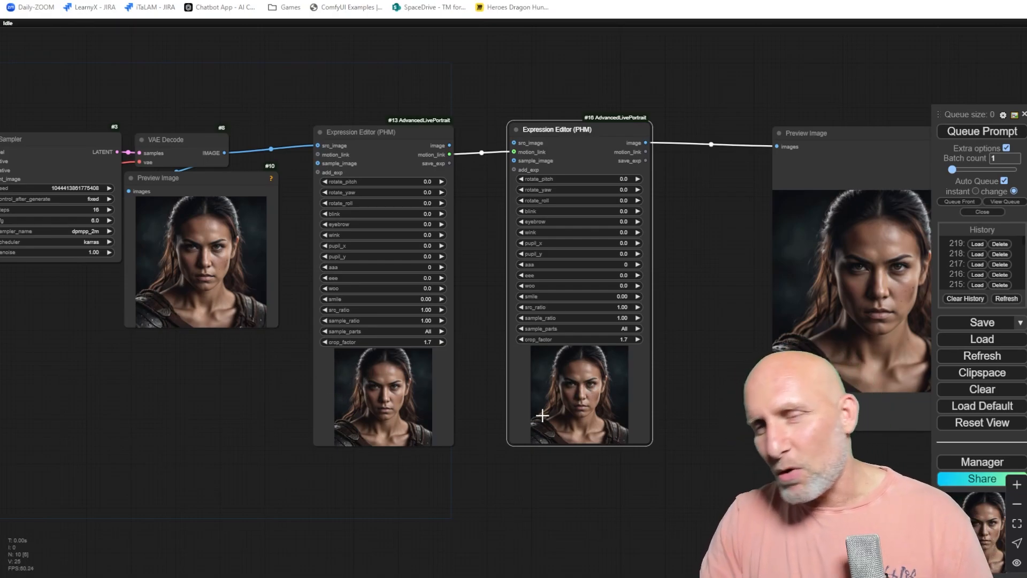
Set the first Expression Editor's rotate_pitch to -20.
left_click(389, 184)
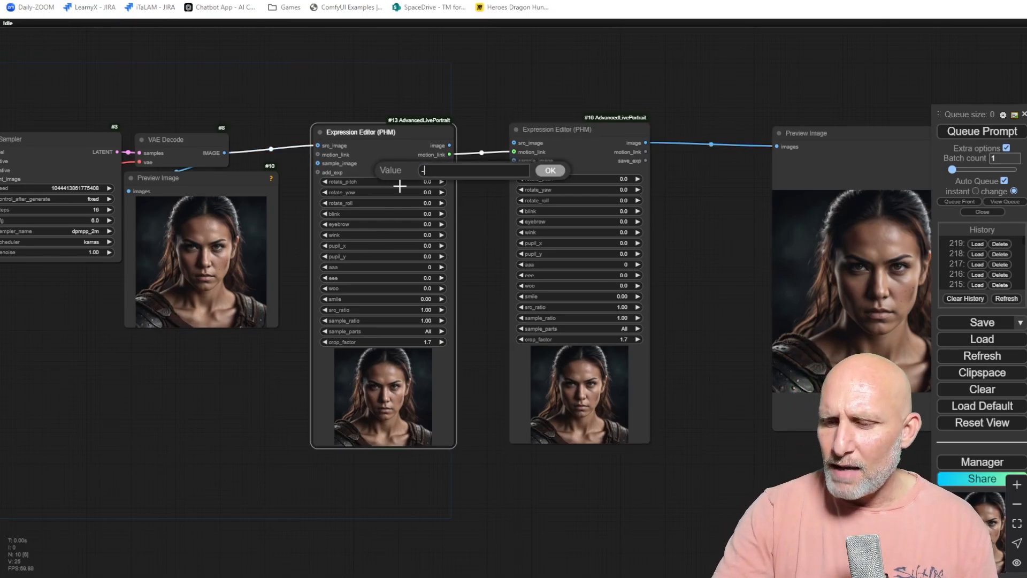
type("-20")
key("Return")
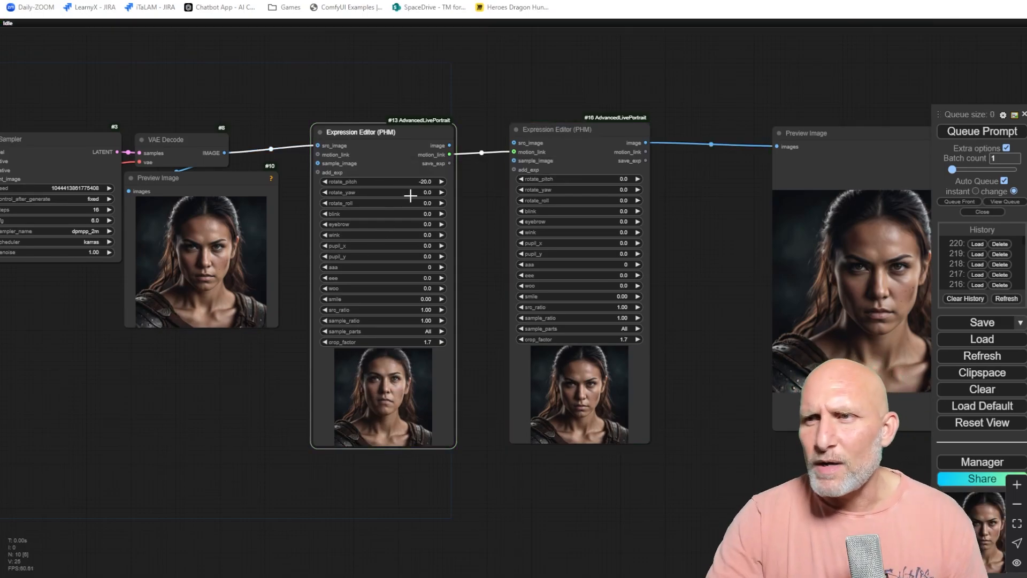
Set the second Expression Editor's rotate_pitch to 20.
left_click(569, 180)
type("2")
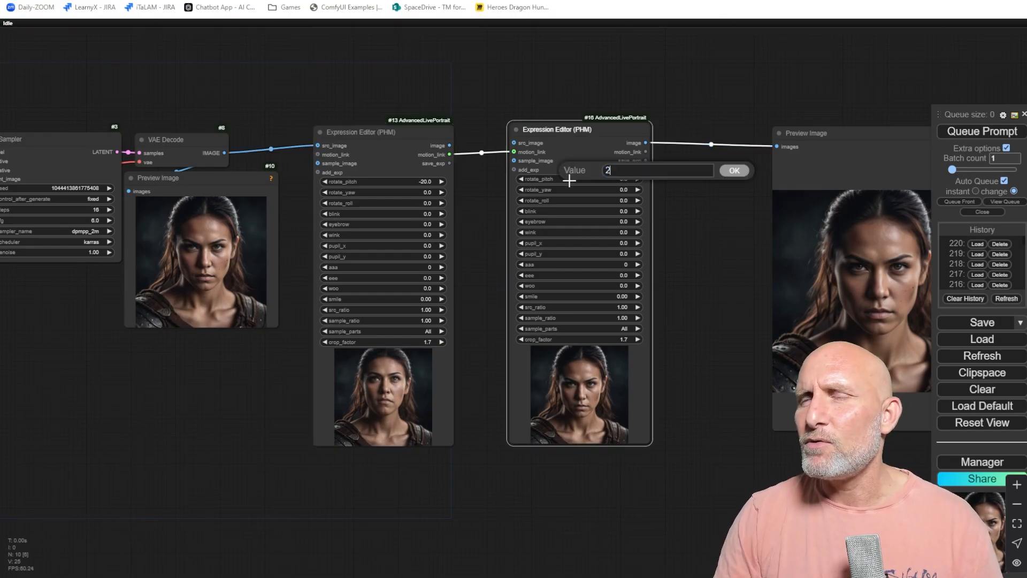
type("0")
key("Return")
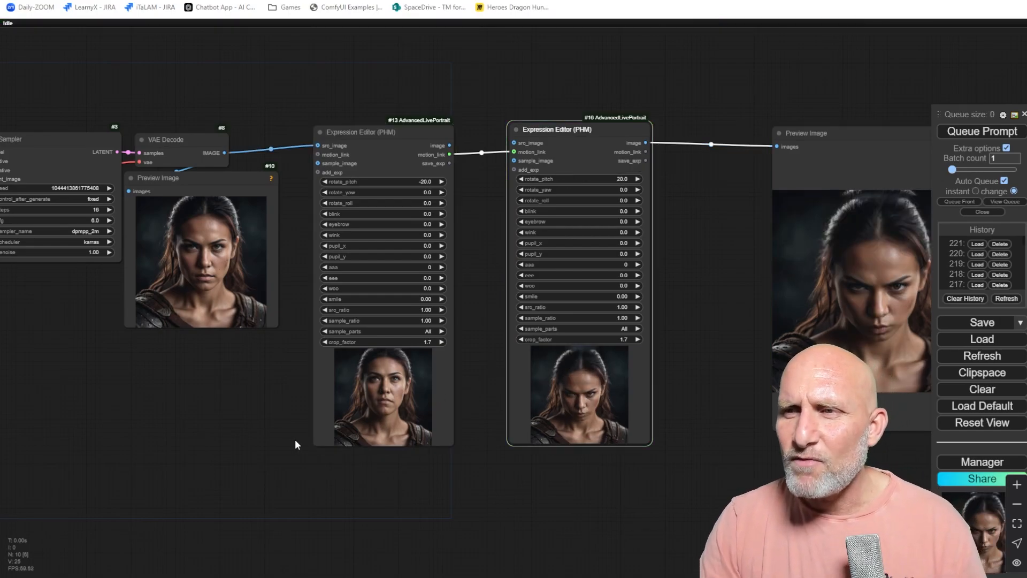
scroll(390, 383, "up", 6)
scroll(375, 391, "down", 6)
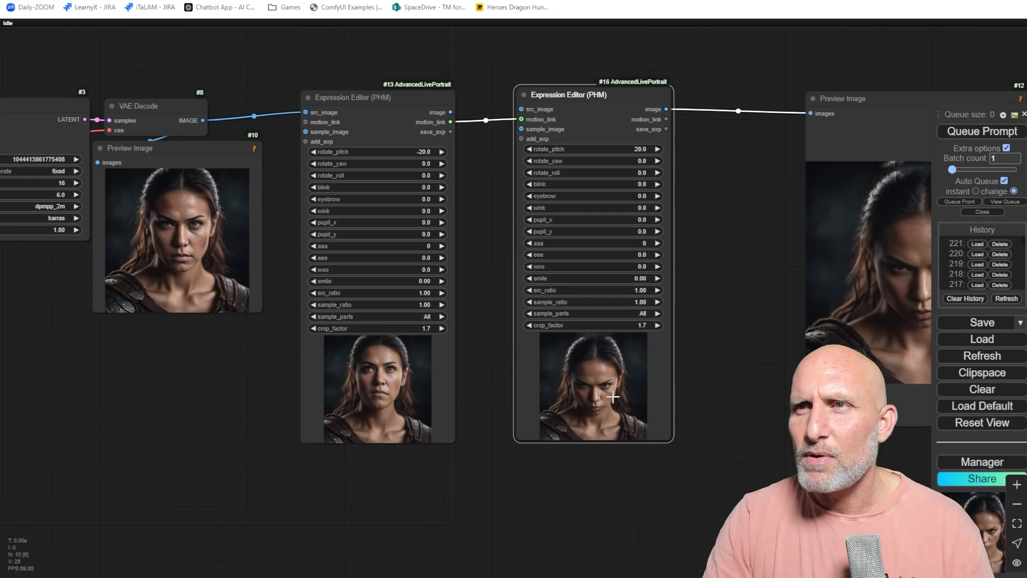
scroll(615, 391, "up", 4)
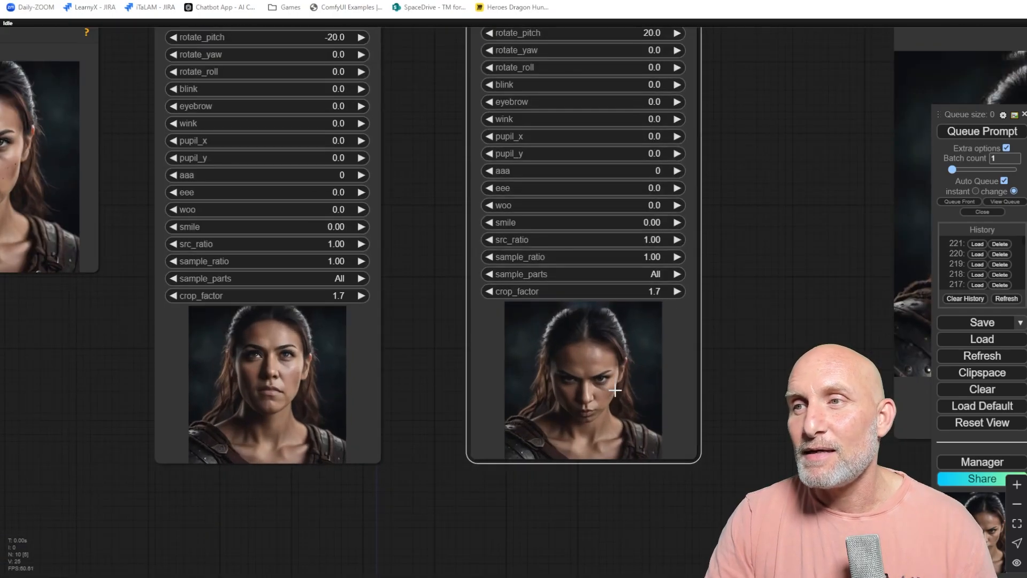
Delete the Preview Image node attached to the second Expression Editor.
scroll(609, 390, "down", 4)
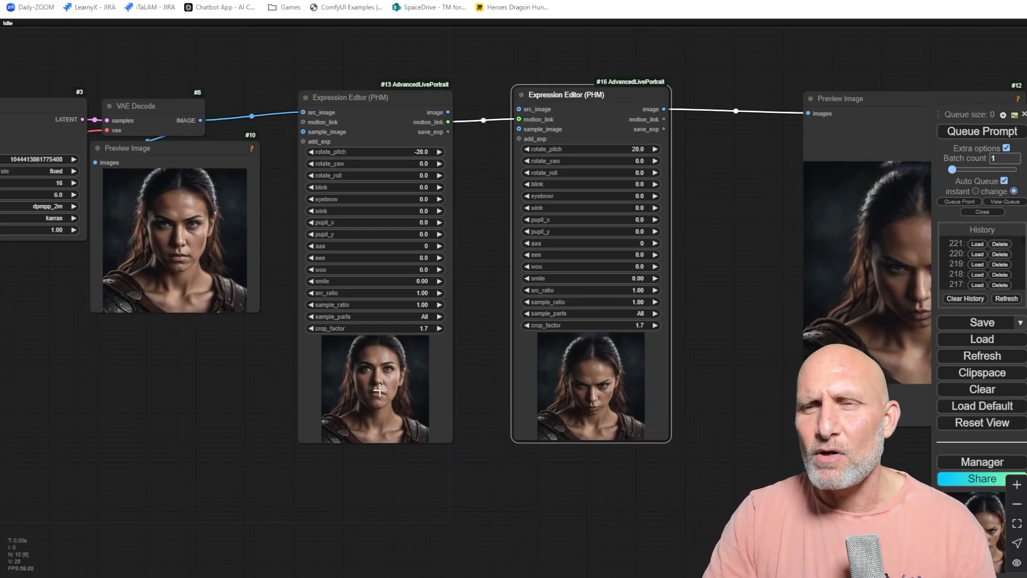
left_click_drag(737, 260, 472, 256)
left_click_drag(583, 102, 513, 79)
key("Delete")
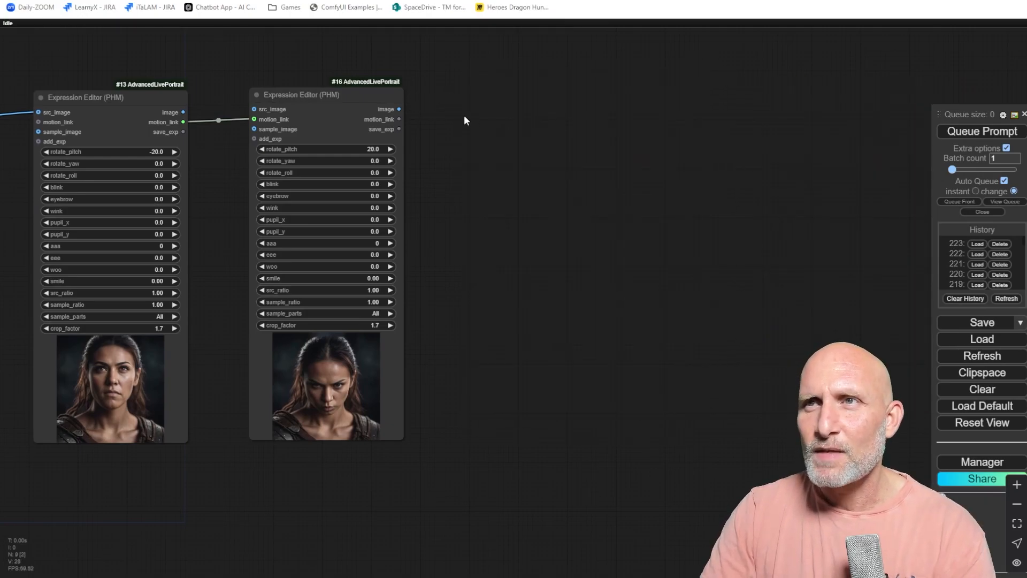
Add an Advanced Live Portrait (PHM) node and connect the second Expression Editor's image to its src_images.
double_click(531, 197)
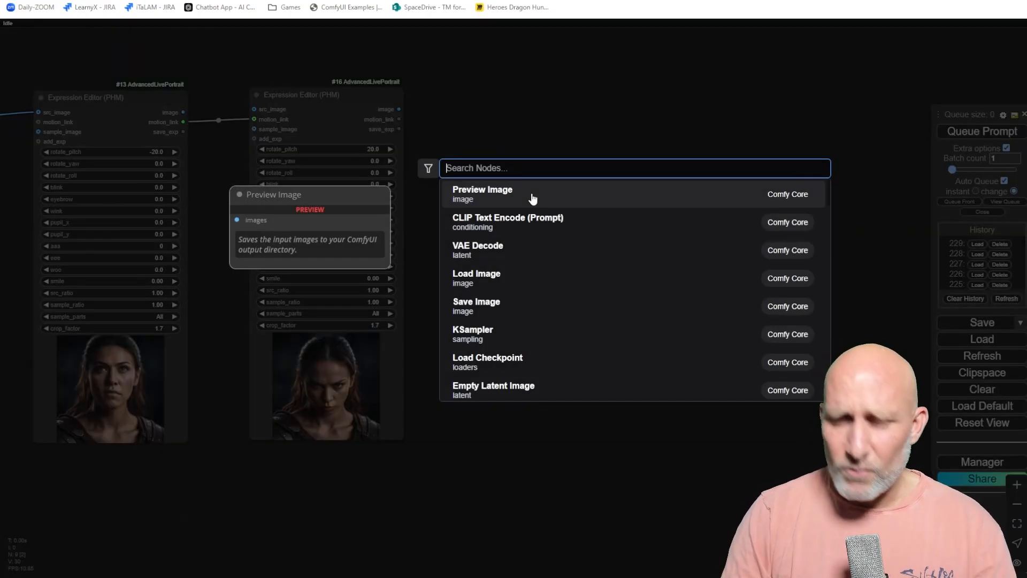
type("advanced")
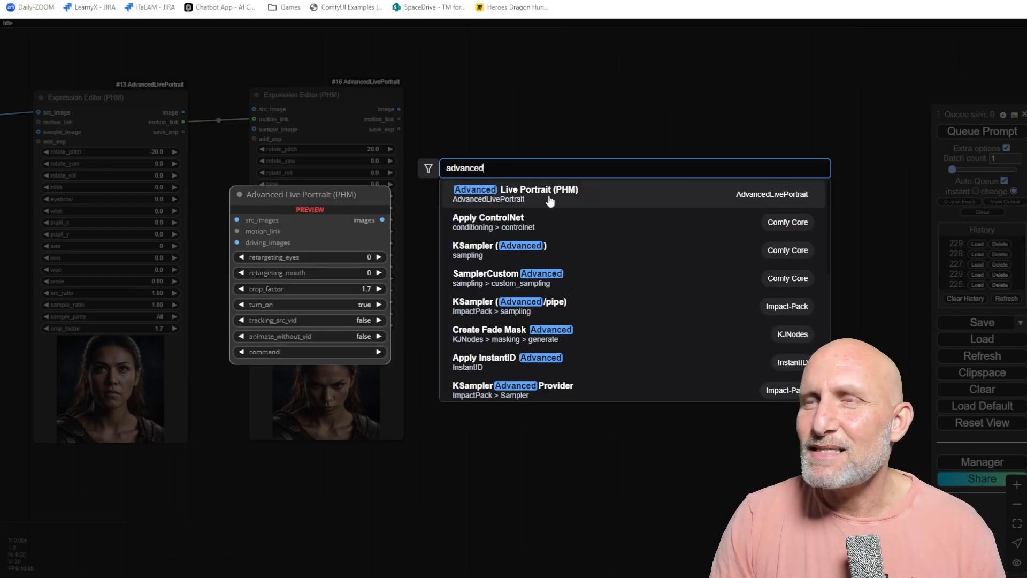
left_click(530, 200)
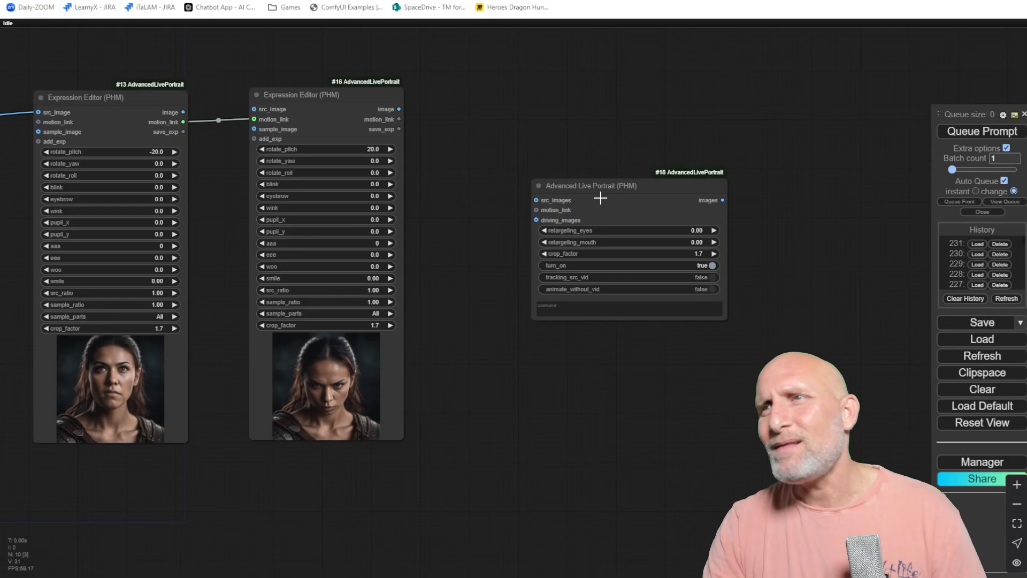
left_click_drag(601, 199, 543, 120)
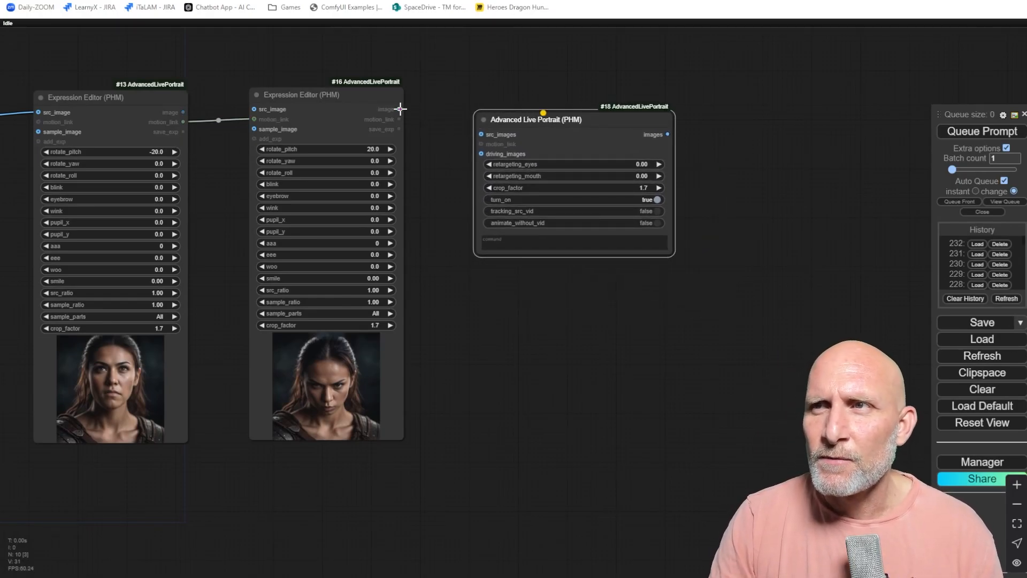
left_click_drag(401, 109, 481, 135)
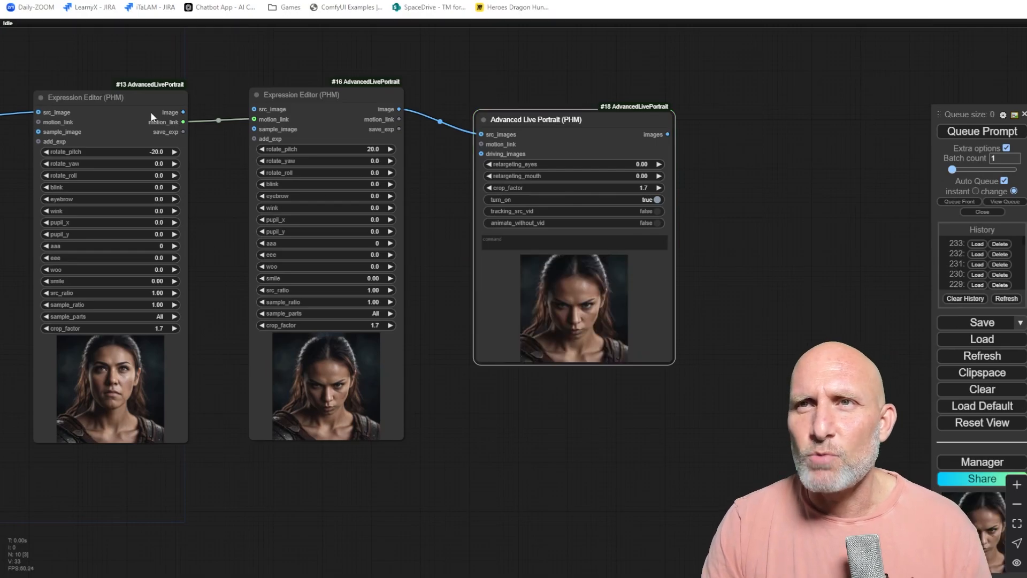
Connect the second Expression Editor's motion_link to the Advanced Live Portrait node's motion_link input instead.
scroll(538, 180, "up", 2)
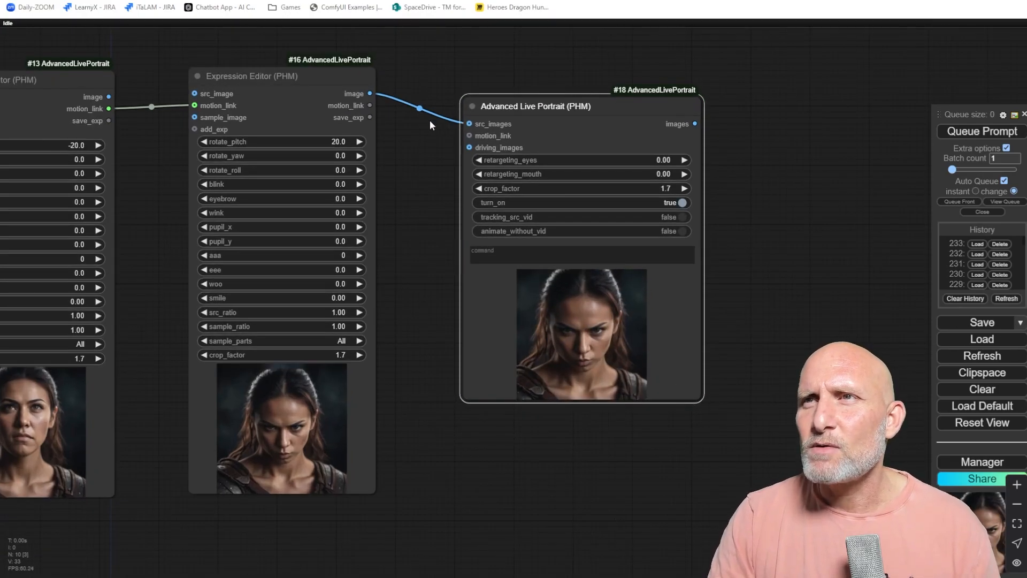
mouse_move(464, 120)
left_mouse_down()
mouse_move(429, 132)
mouse_move(420, 107)
mouse_move(366, 104)
mouse_move(470, 135)
left_mouse_up()
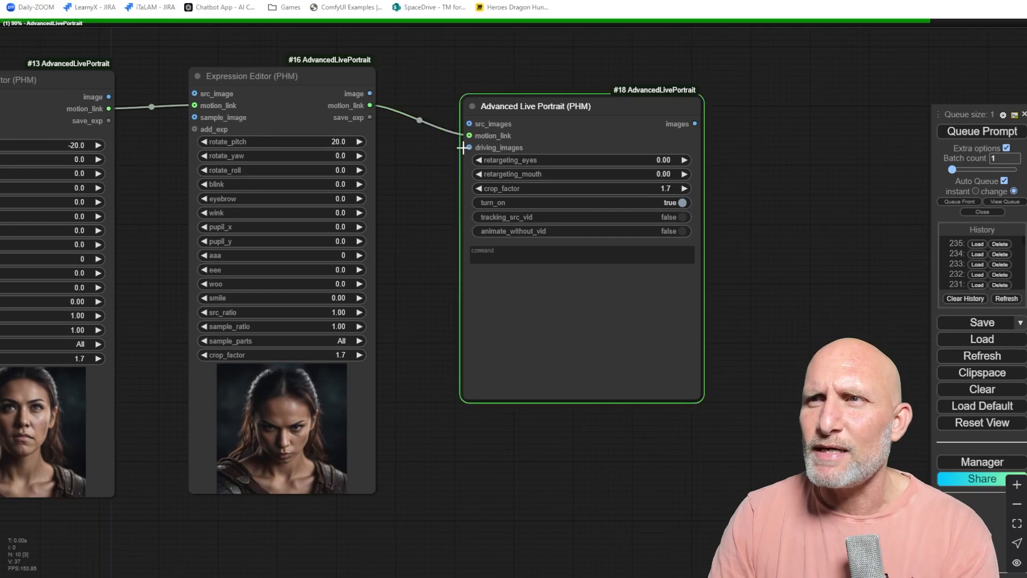
Turn off Auto Queue in the queue panel.
scroll(444, 214, "down", 3)
left_click_drag(424, 211, 491, 219)
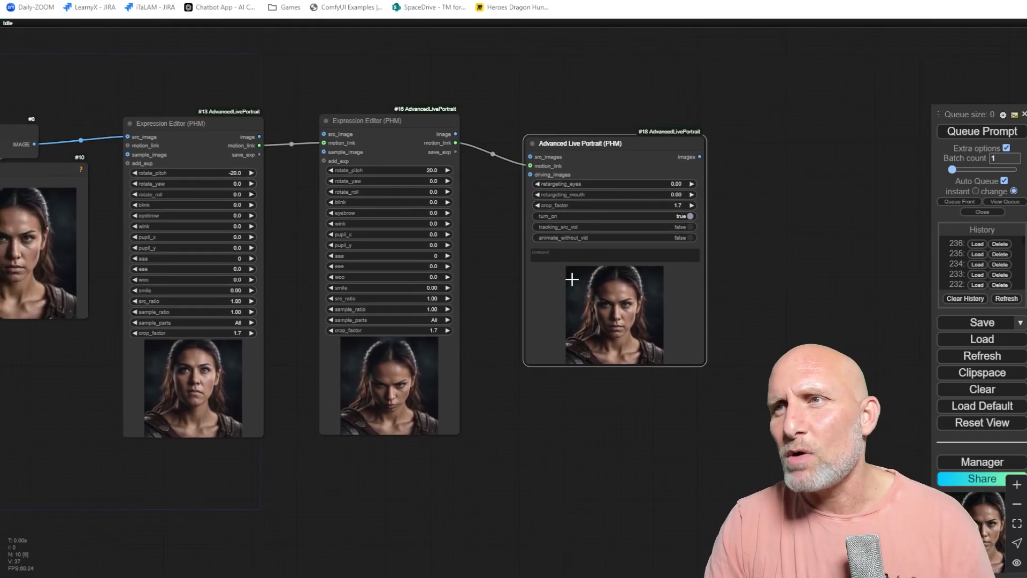
scroll(573, 289, "up", 5)
left_click(555, 233)
scroll(669, 262, "down", 2)
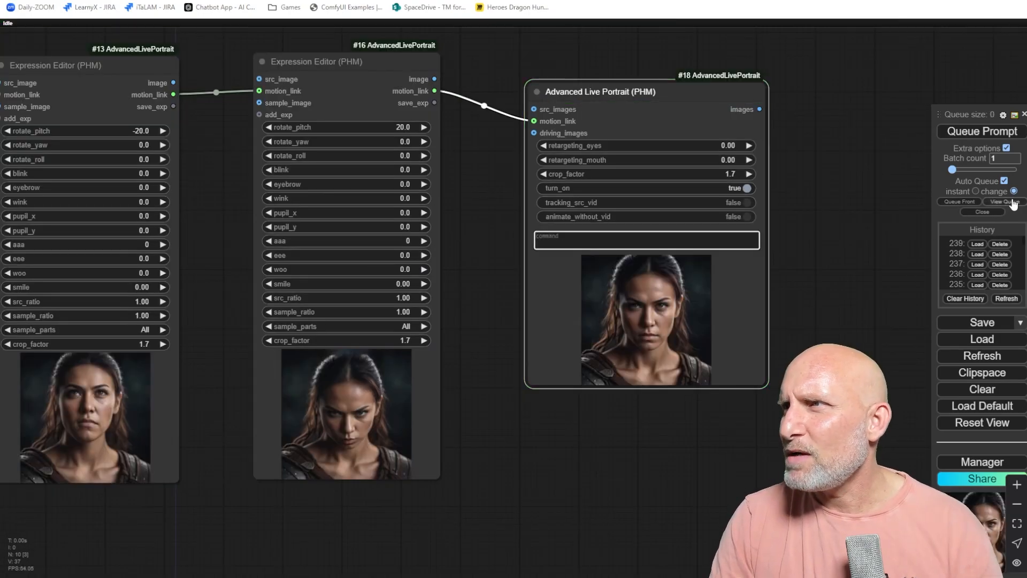
left_click(1004, 181)
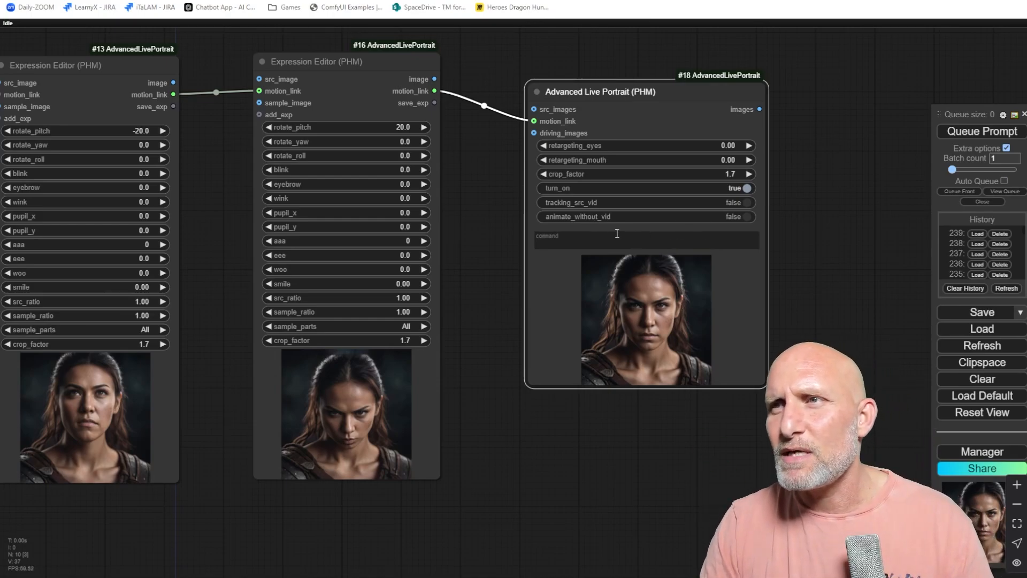
Rearrange the Advanced Live Portrait, Preview Image and both Expression Editor nodes into a tidier layout.
scroll(559, 247, "up", 3)
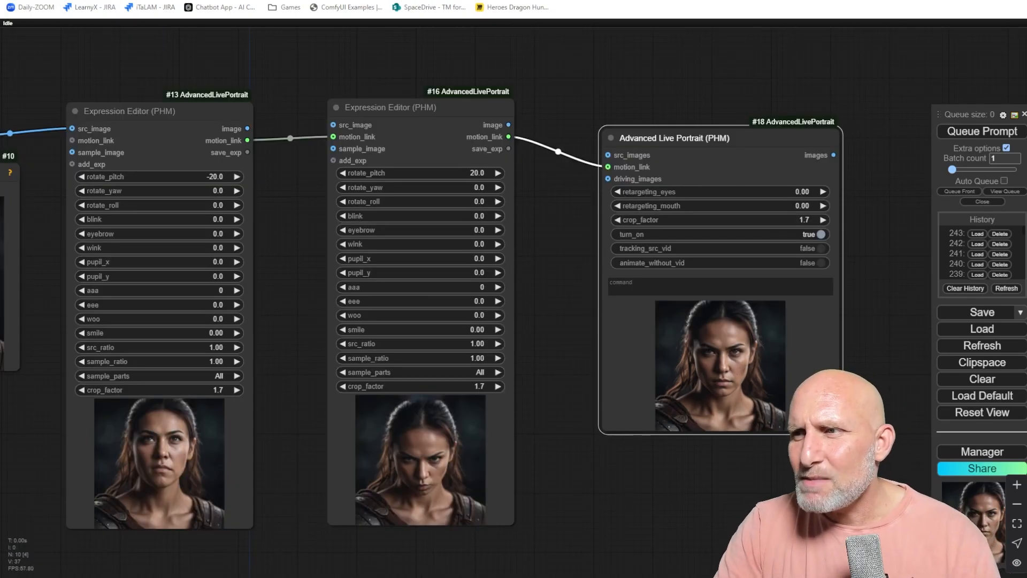
left_click_drag(679, 136, 611, 97)
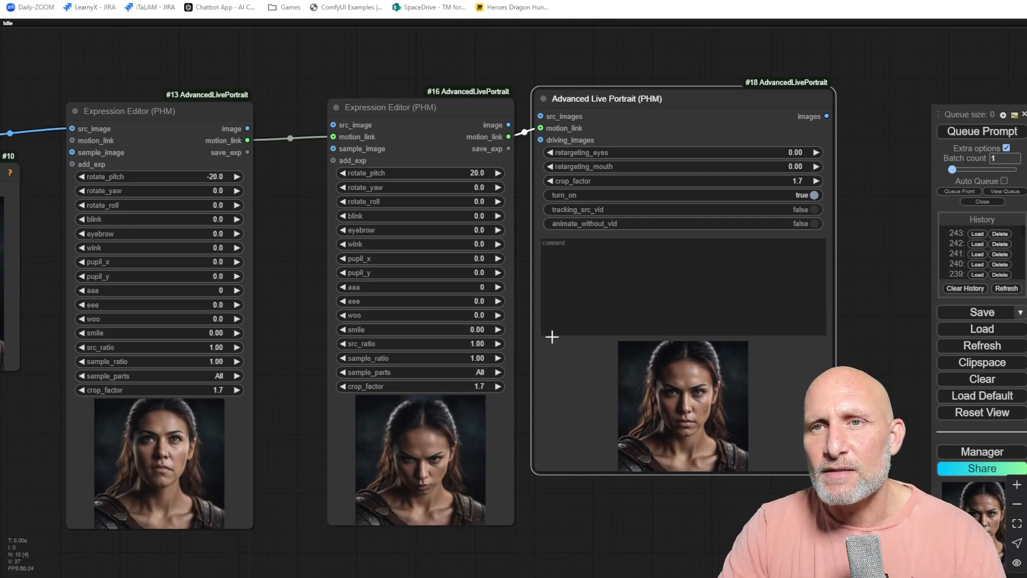
left_click_drag(256, 276, 417, 266)
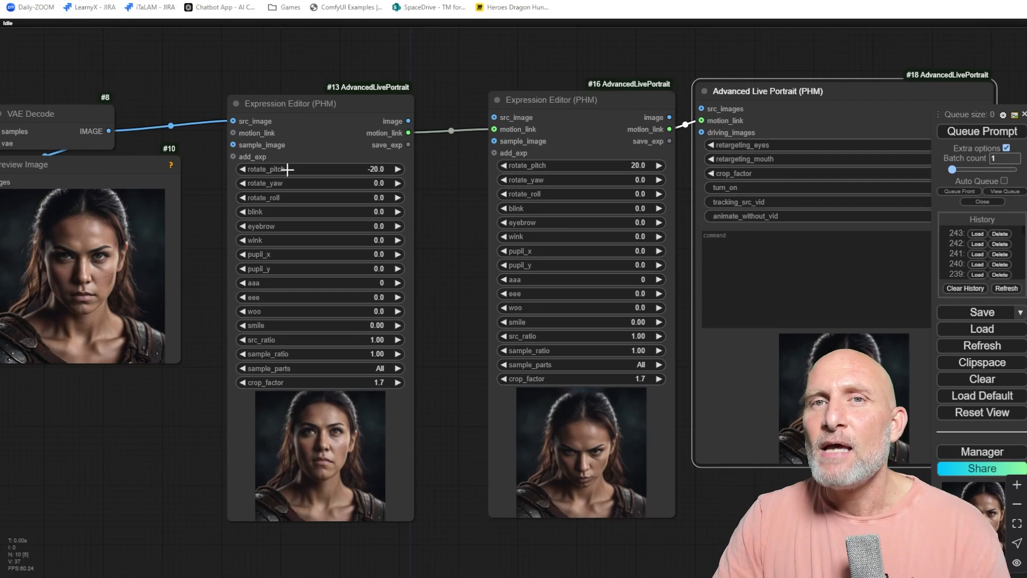
left_click_drag(108, 208, 196, 216)
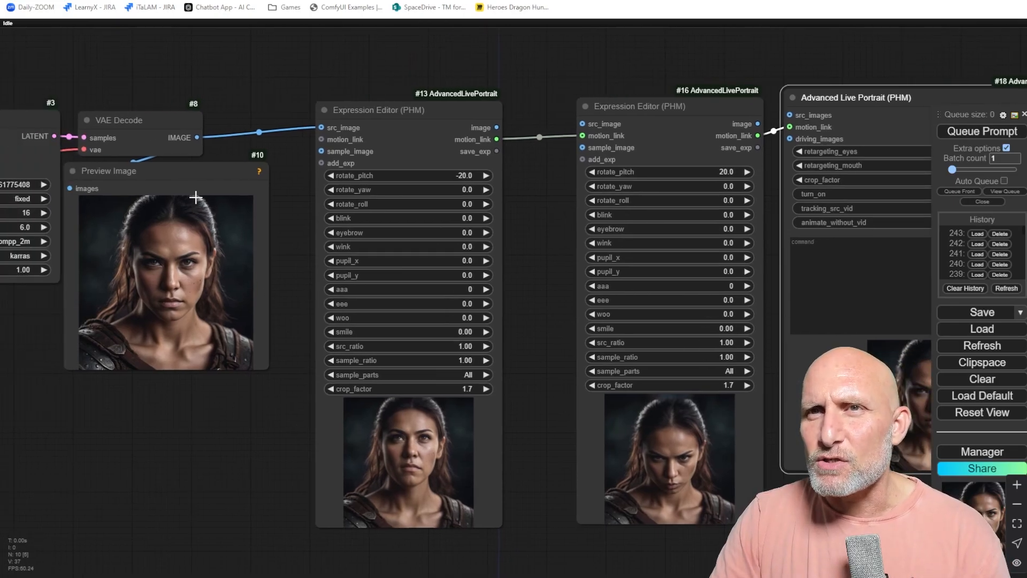
left_click_drag(151, 165, 183, 195)
left_click_drag(512, 373, 454, 344)
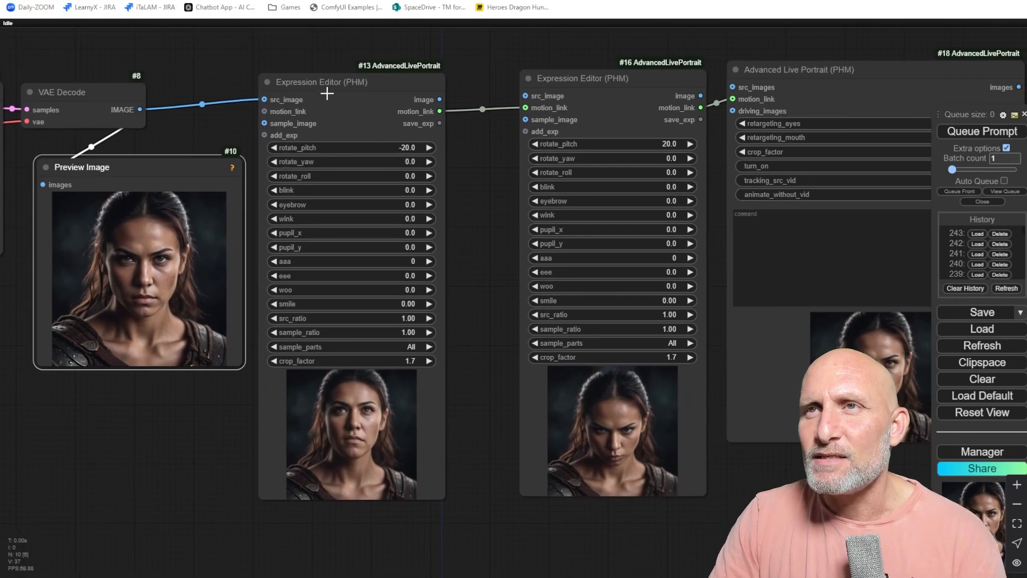
left_click_drag(308, 75, 329, 69)
left_click_drag(587, 73, 542, 82)
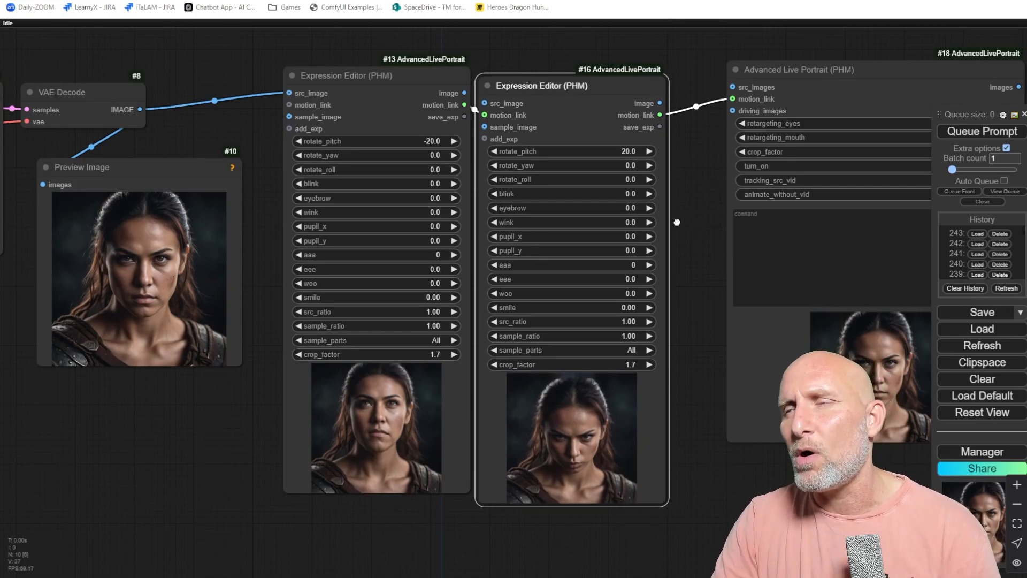
Open the Advanced Live Portrait node's command field for editing.
left_click_drag(677, 222, 528, 230)
left_click(639, 248)
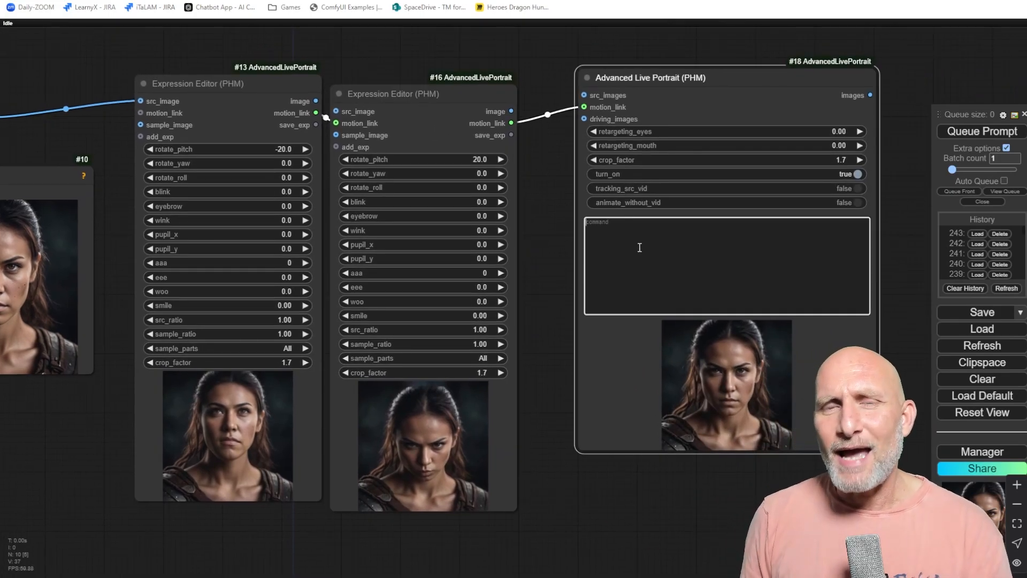
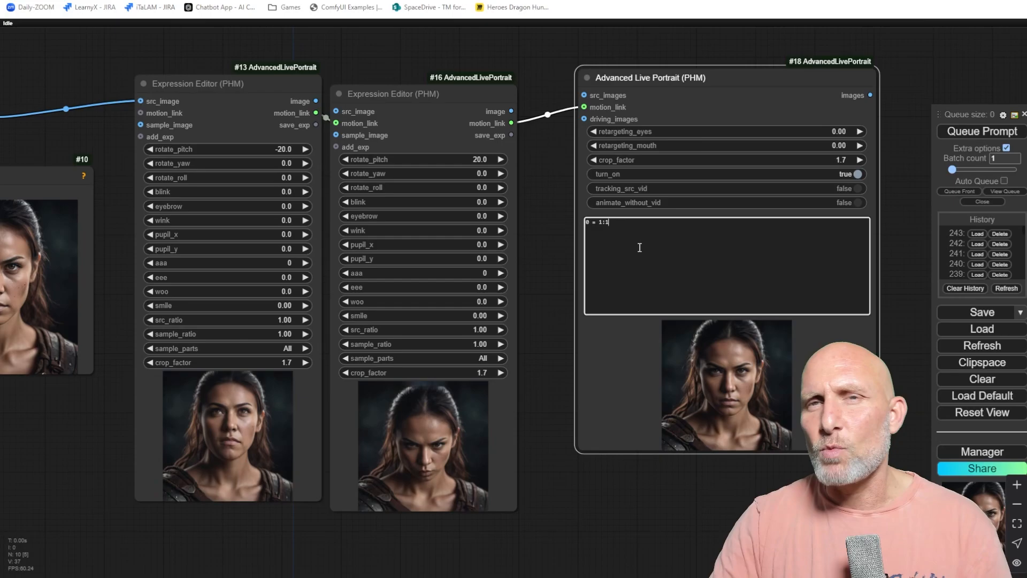
Queue the workflow, then change the Advanced Live Portrait command to 1 = 1:1 and queue it again.
left_click(985, 134)
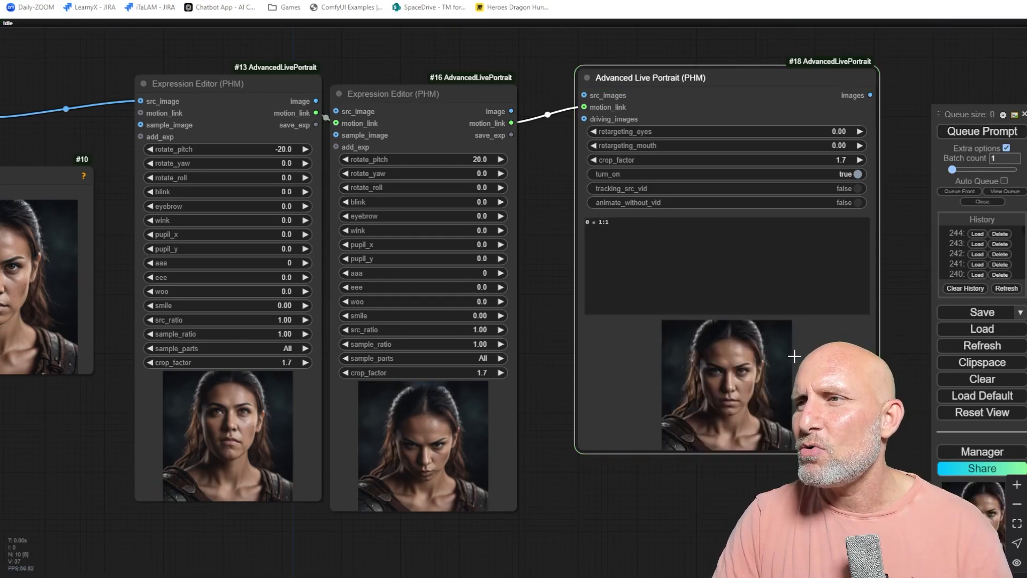
left_click_drag(423, 309, 575, 302)
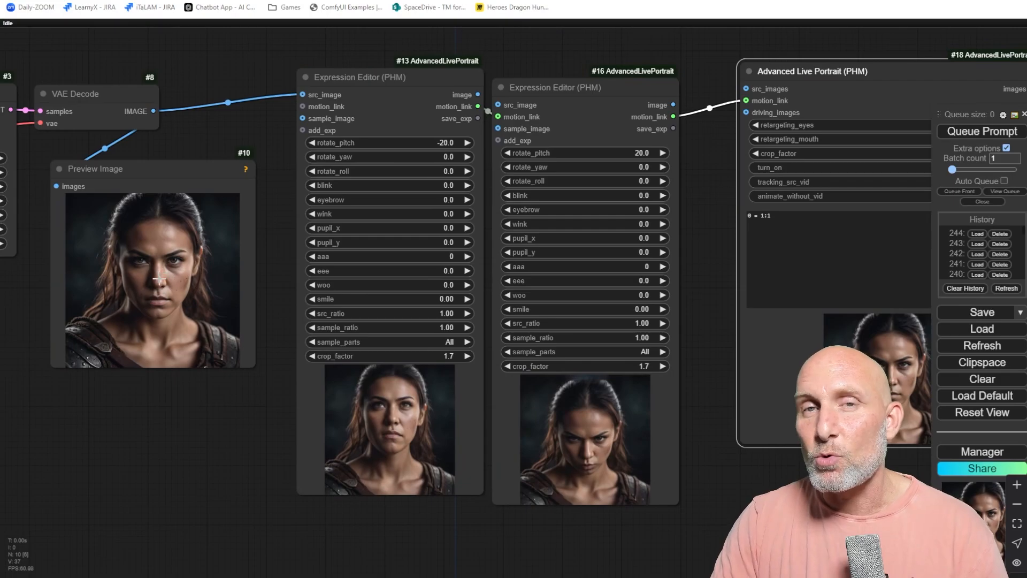
scroll(704, 219, "up", 3)
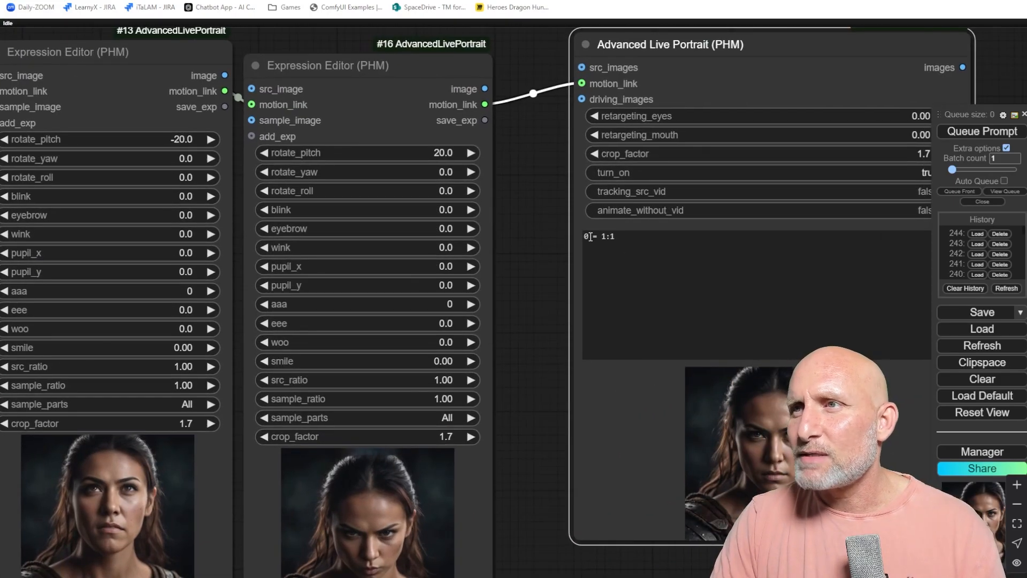
left_click(590, 236)
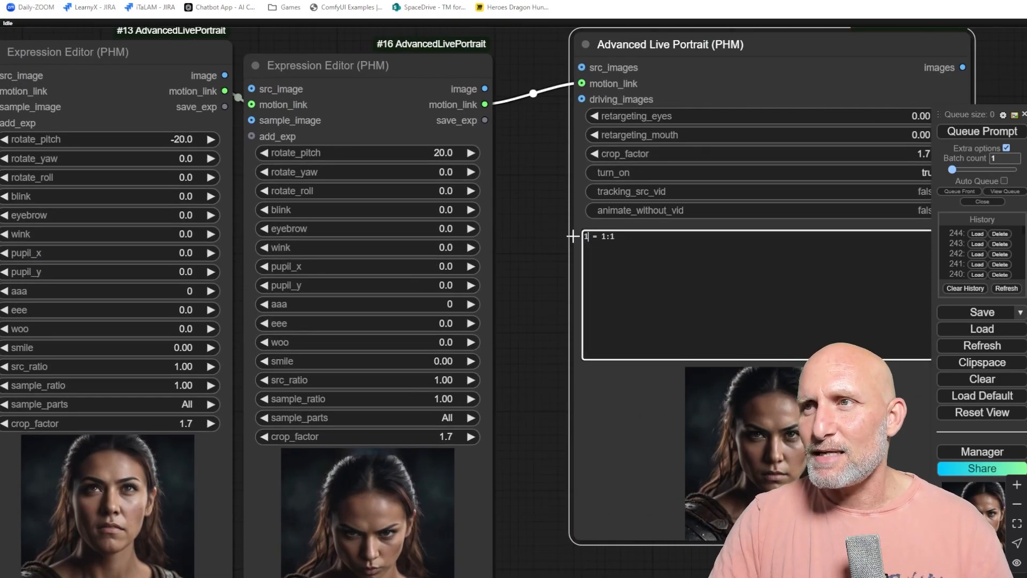
left_click(976, 138)
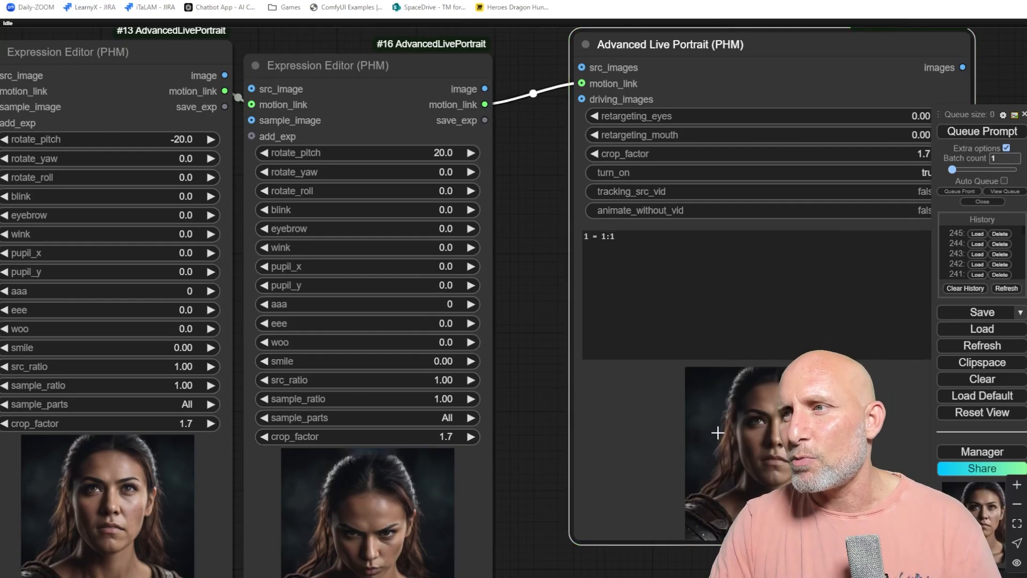
Change the Advanced Live Portrait command to 2 = 1:1 and queue the prompt.
scroll(718, 433, "down", 3)
left_click_drag(518, 528, 599, 456)
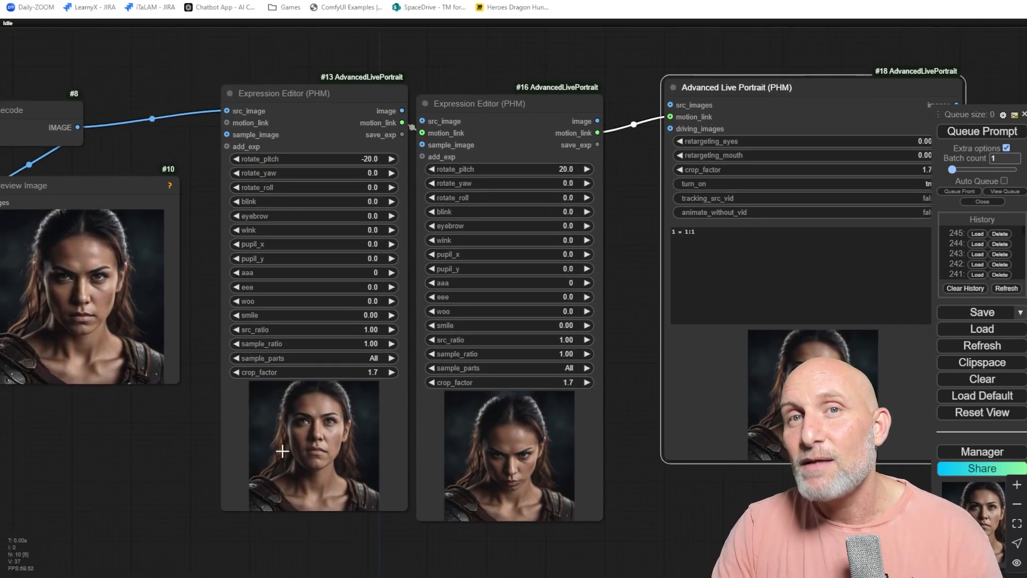
scroll(682, 234, "up", 2)
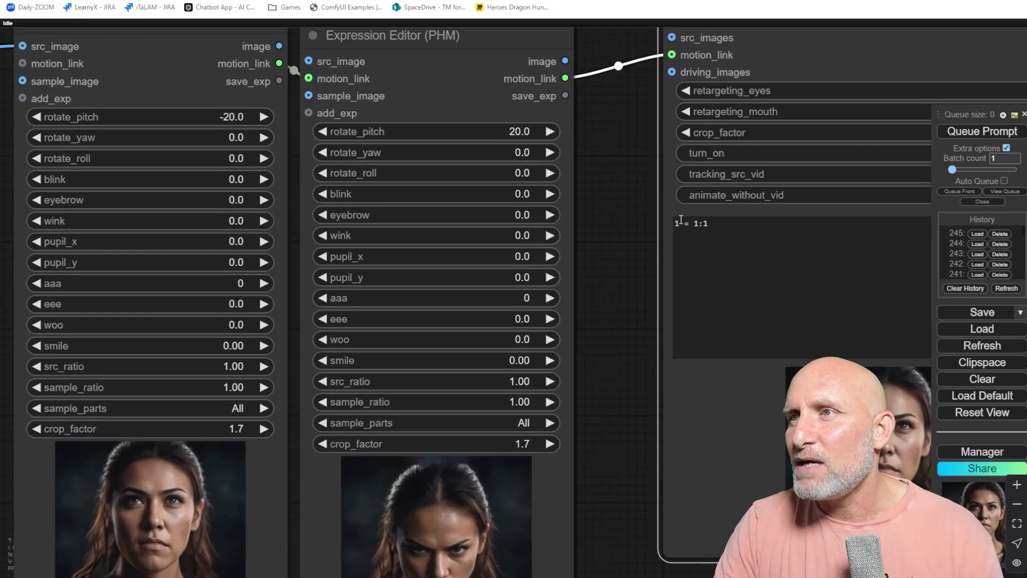
left_click_drag(681, 221, 664, 220)
type("2")
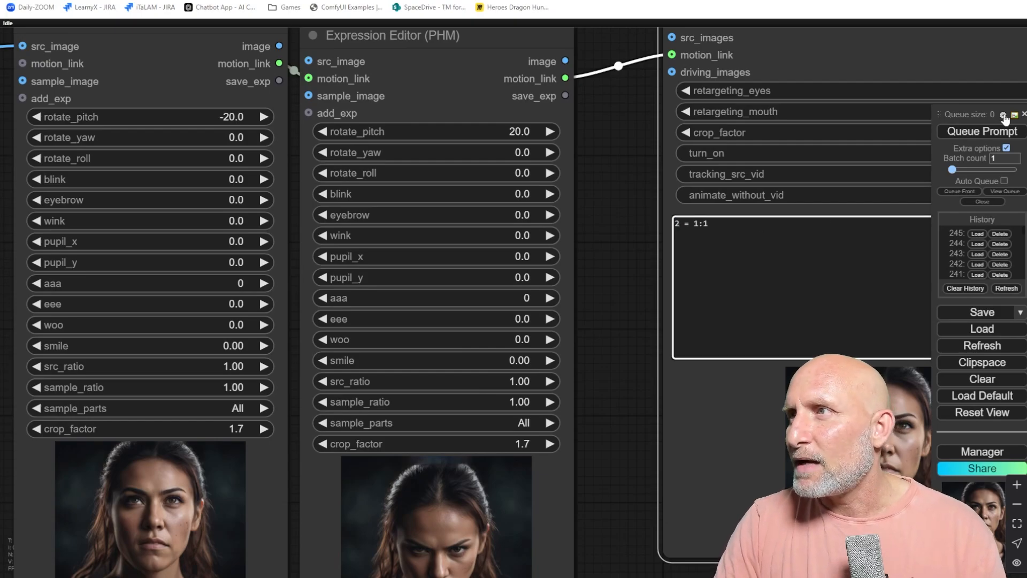
left_click(981, 131)
Replace the Advanced Live Portrait command with 1 = 20:0.
scroll(637, 347, "down", 2)
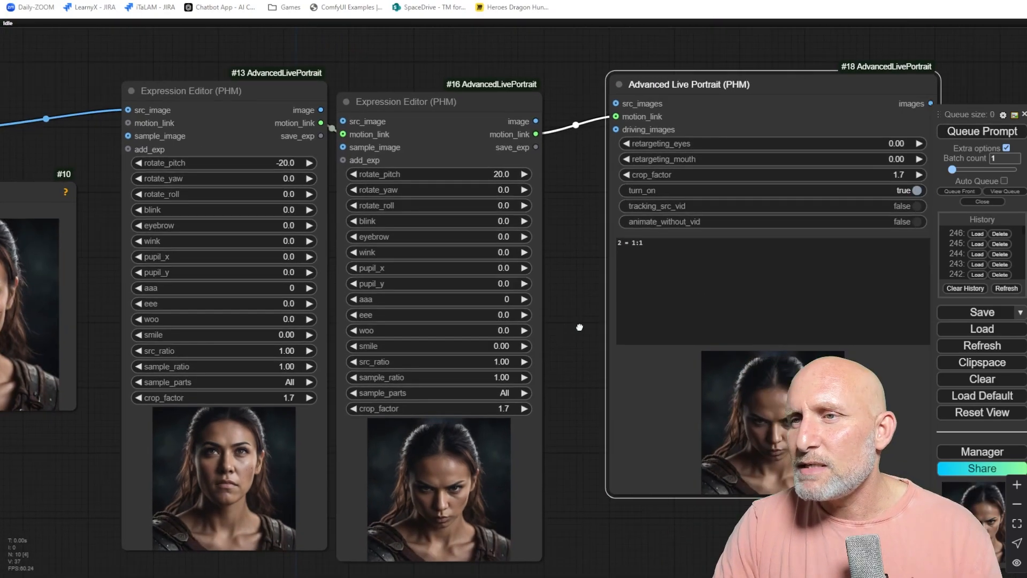
scroll(394, 453, "down", 3)
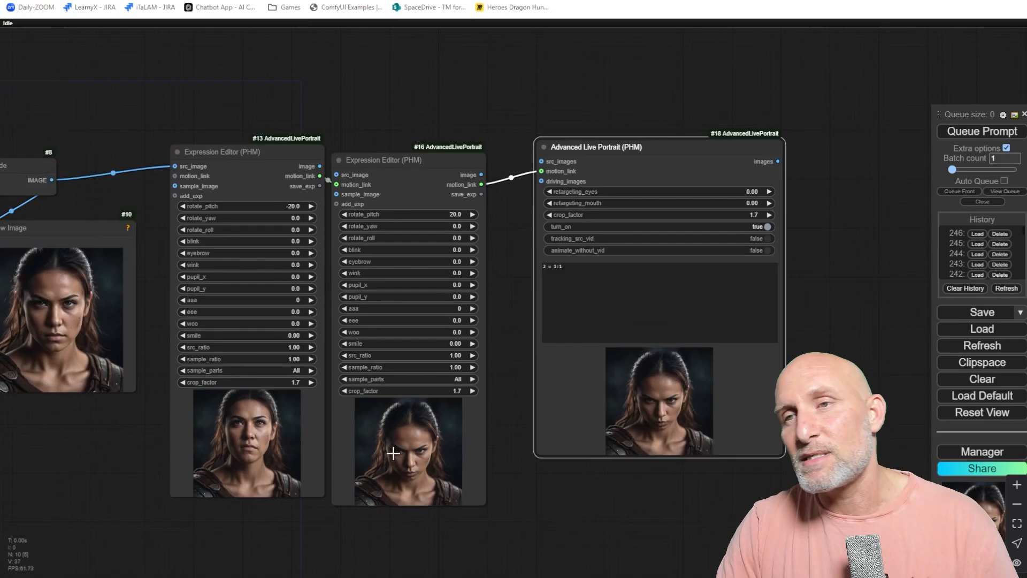
left_click_drag(428, 457, 473, 432)
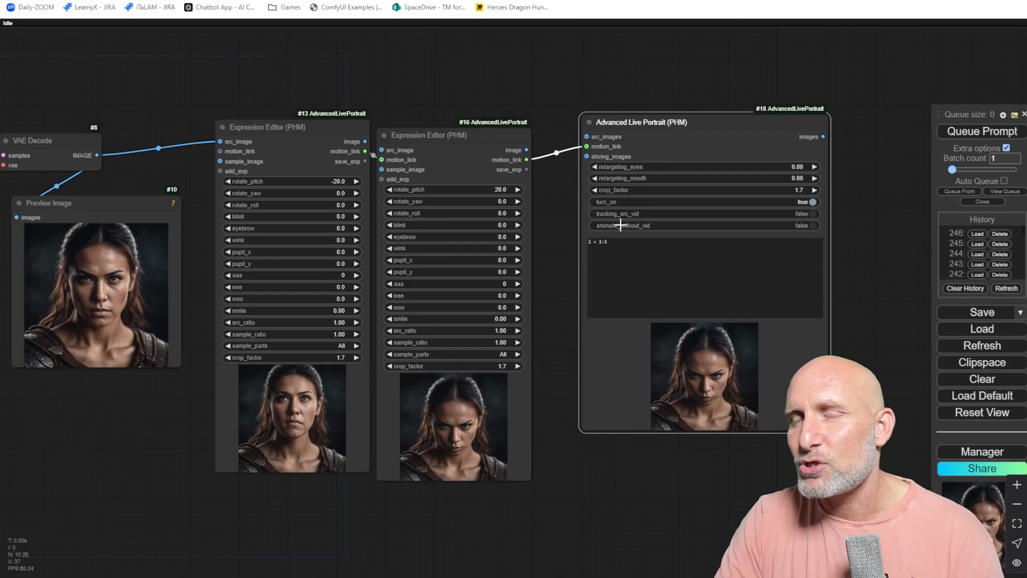
scroll(549, 278, "up", 6)
left_click_drag(549, 278, 433, 310)
left_click(547, 242)
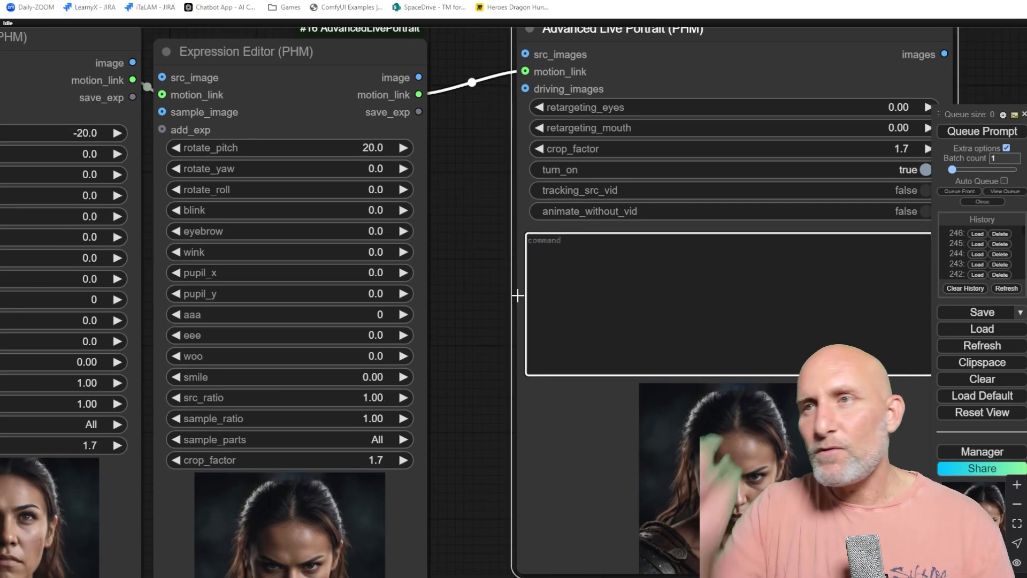
type("1 = 20:0")
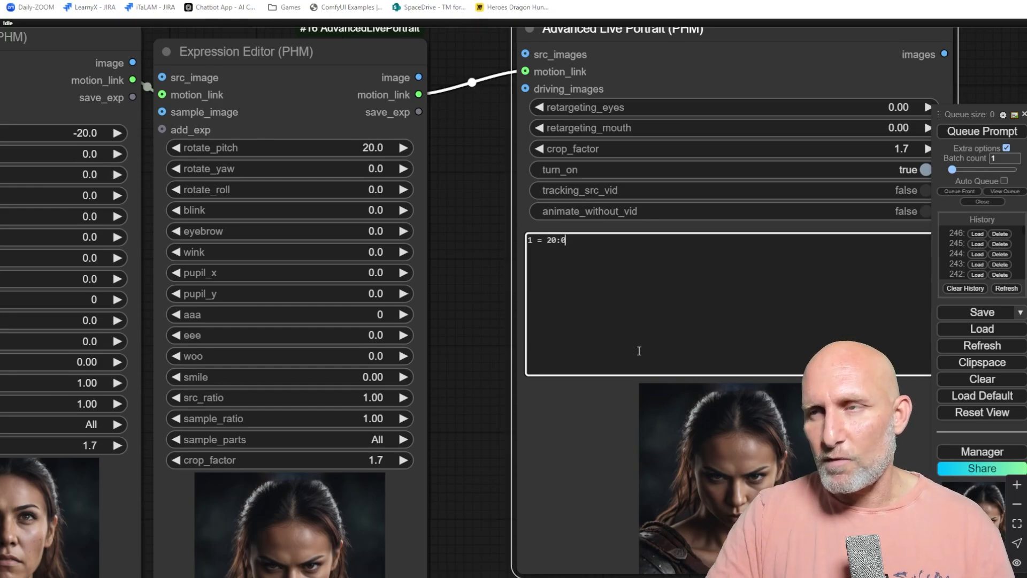
Add a Preview Image node connected to the Advanced Live Portrait node's images output.
scroll(475, 295, "down", 4)
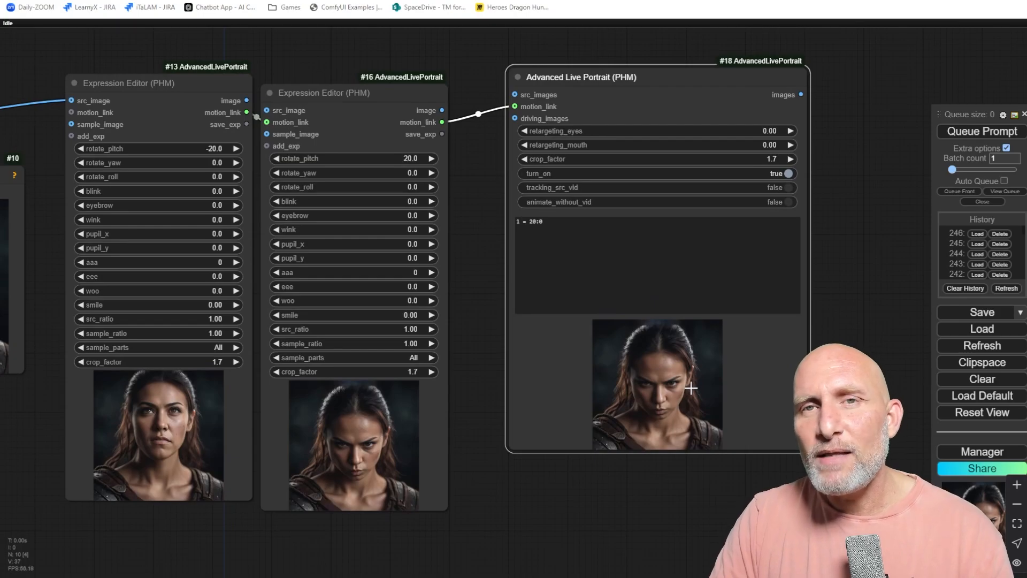
left_click_drag(490, 254, 627, 253)
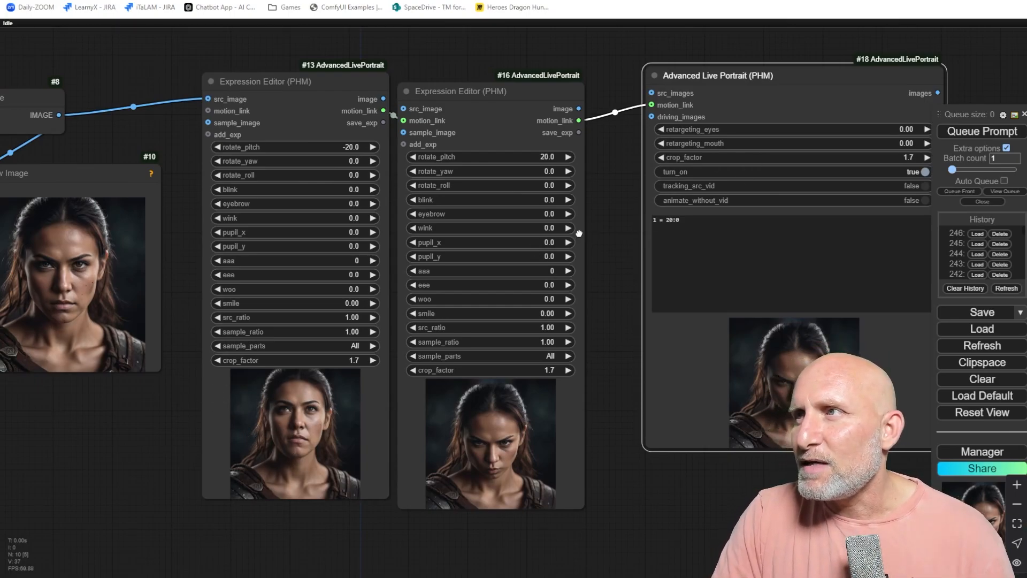
left_click_drag(579, 233, 297, 200)
left_click_drag(655, 60, 723, 50)
left_click(715, 156)
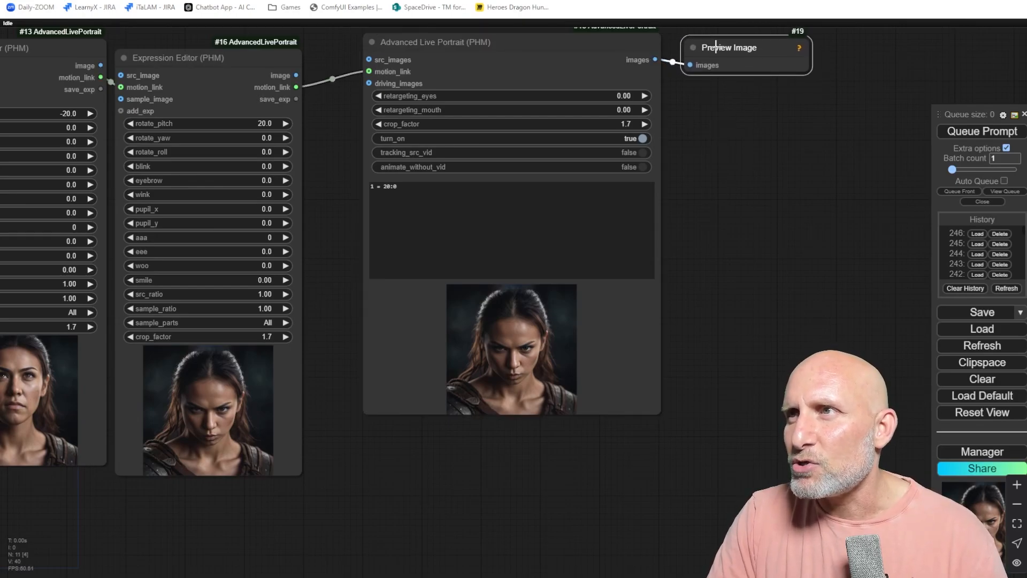
Change the command's 20 to 5 so it reads 1 = 5:0, and queue the prompt.
scroll(680, 163, "down", 3)
scroll(419, 193, "up", 5)
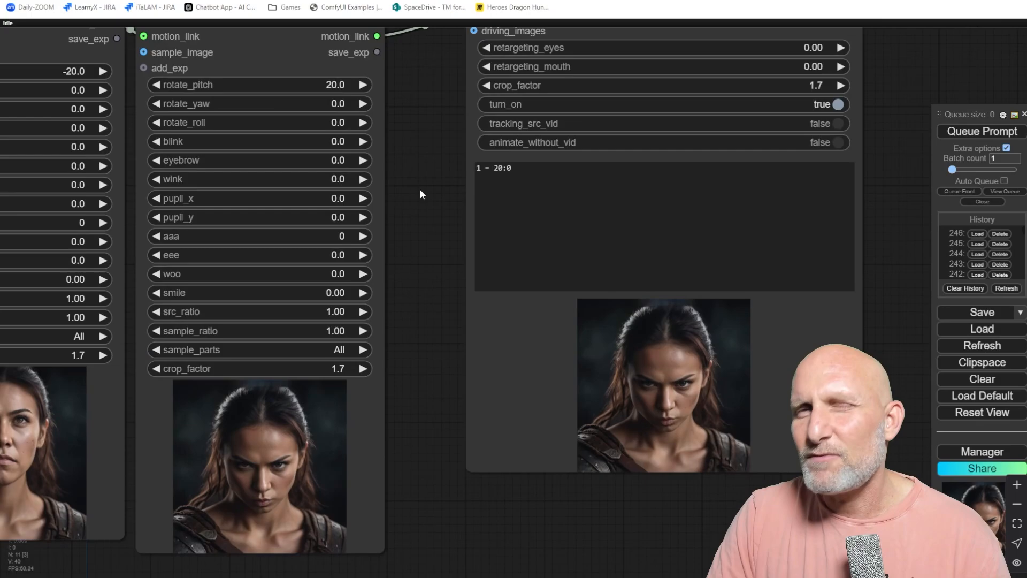
left_click_drag(420, 188, 392, 235)
left_click(482, 214)
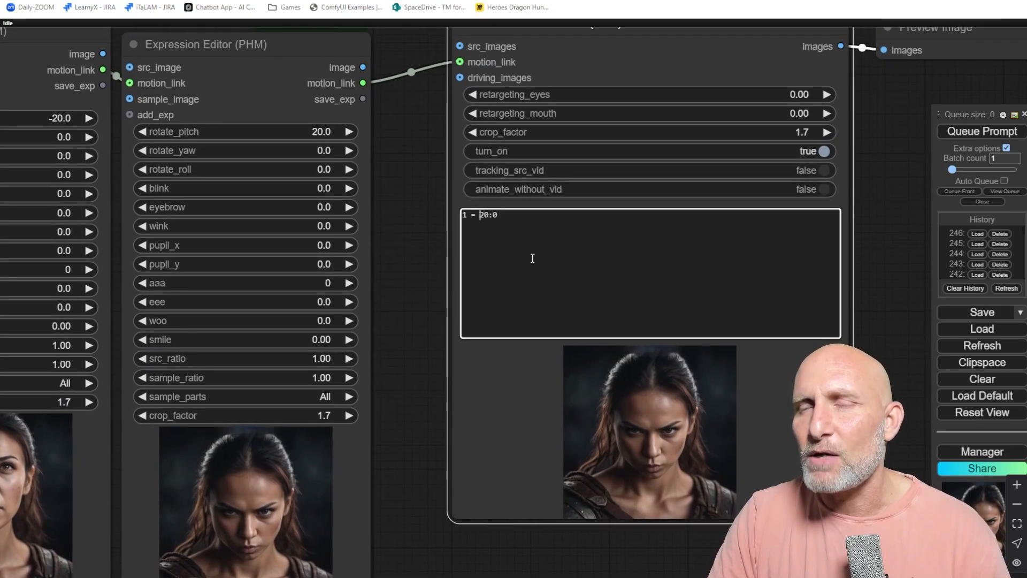
key("shift+Right")
key("shift+Right")
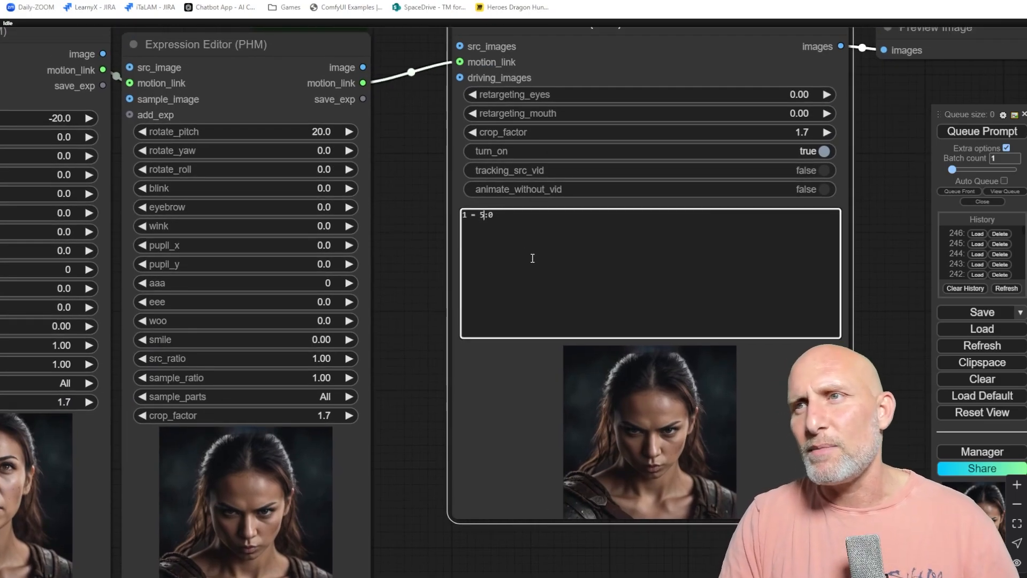
left_click(980, 138)
Enlarge the new Preview Image node by resizing its corner.
left_click_drag(872, 123, 653, 286)
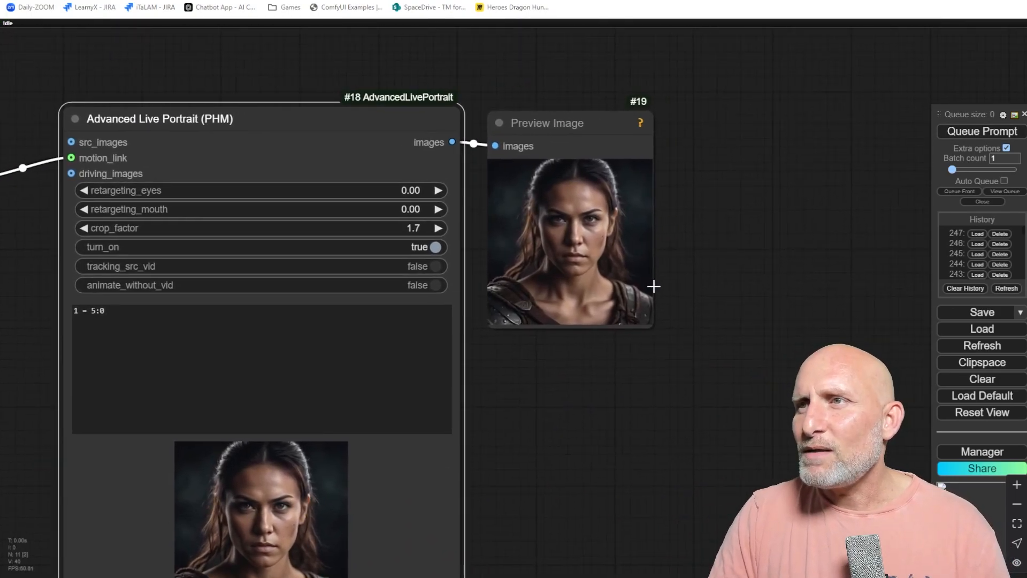
left_click_drag(651, 327, 791, 468)
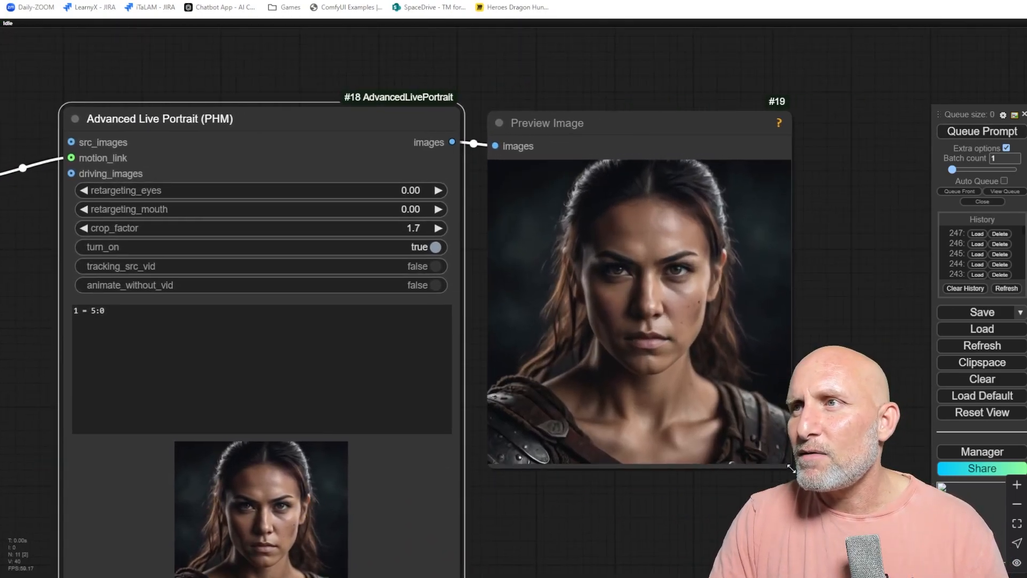
Turn on animate_without_vid in the Advanced Live Portrait node and queue the prompt.
left_click(431, 285)
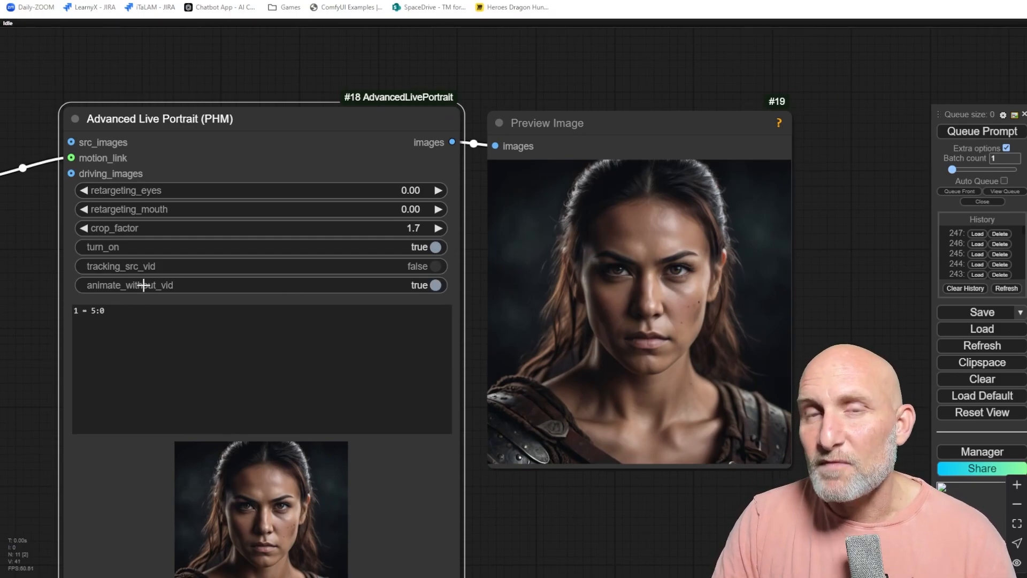
left_click_drag(19, 419, 434, 336)
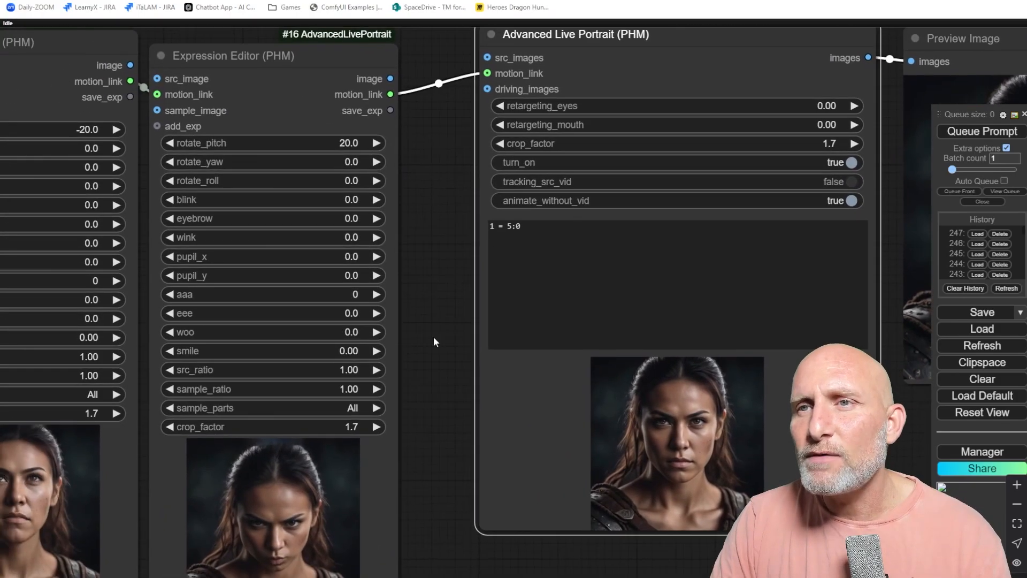
scroll(426, 366, "down", 7)
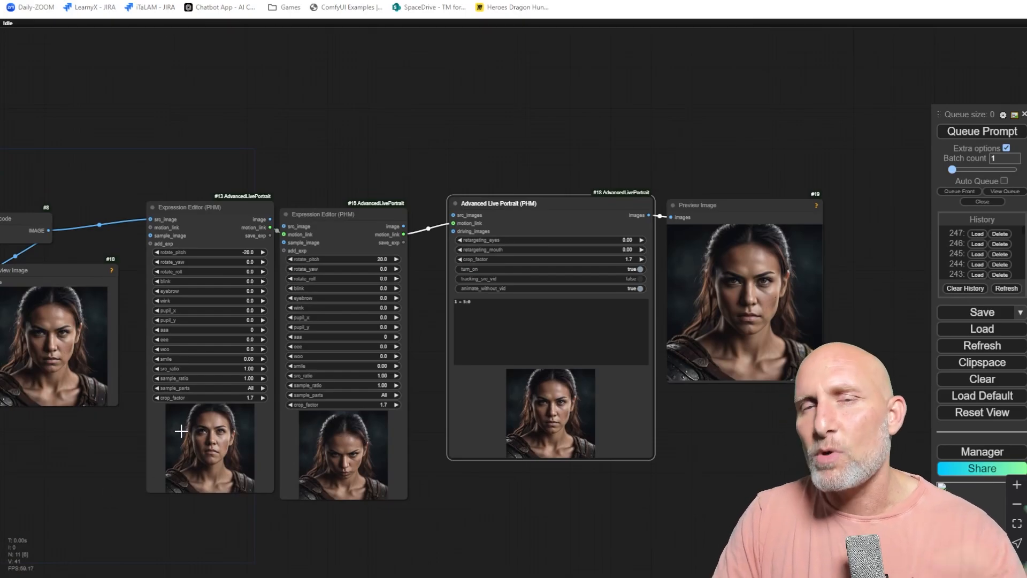
scroll(397, 327, "up", 6)
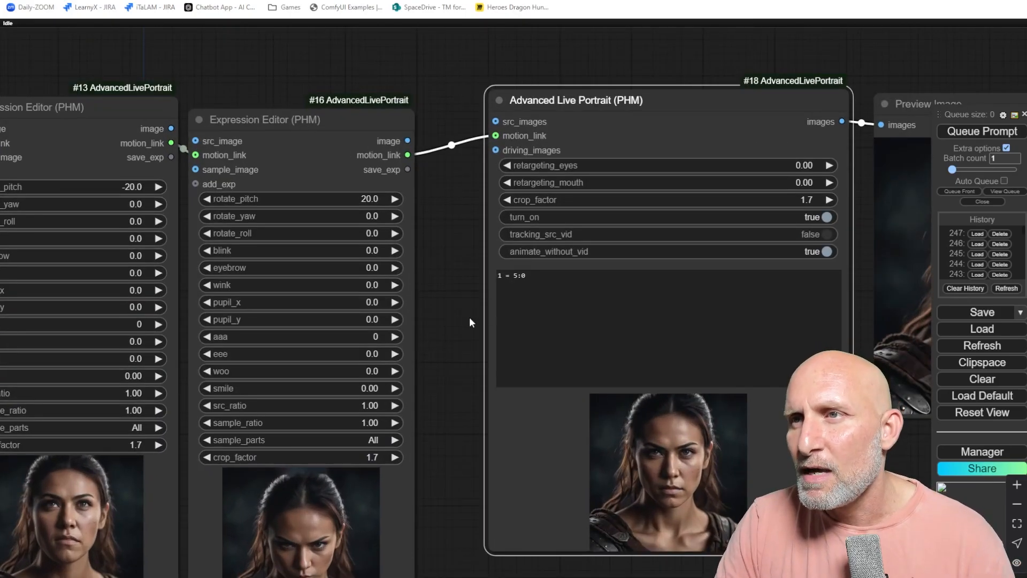
left_click_drag(469, 317, 218, 373)
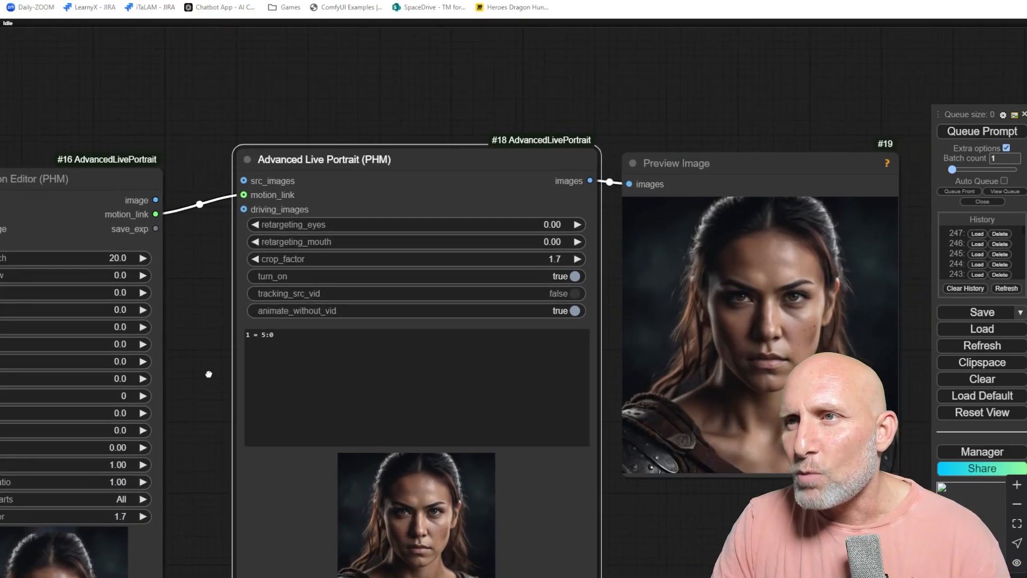
left_click(972, 132)
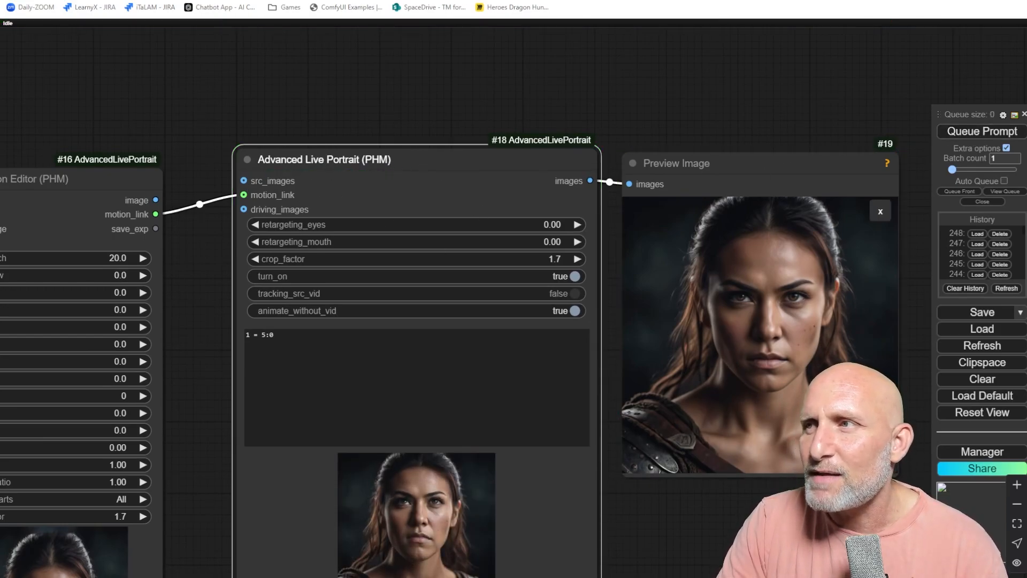
Step through the generated animation frames in the Preview Image node to review the expression transition.
left_click_drag(858, 497, 704, 456)
left_click(728, 418)
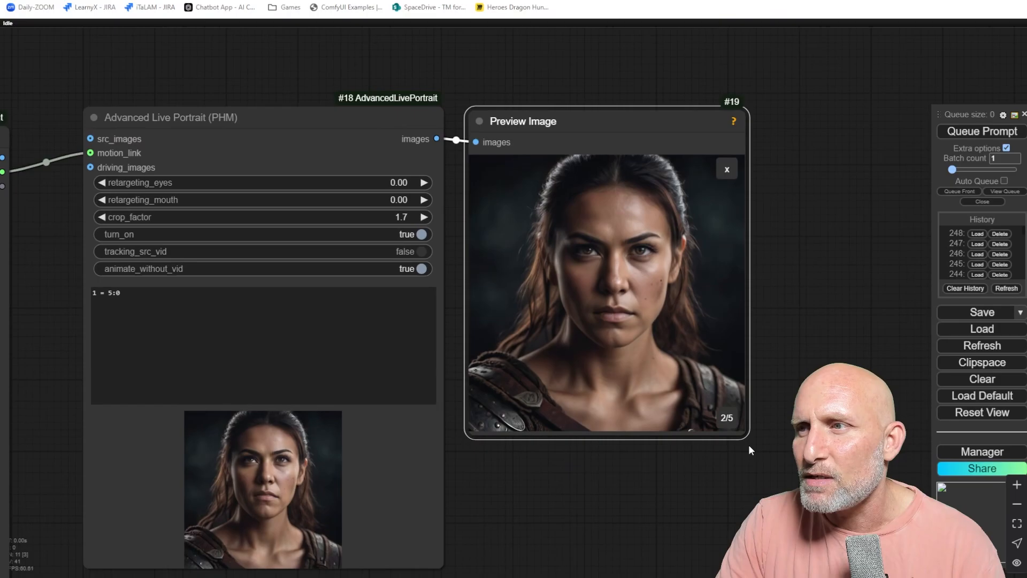
left_click(729, 419)
left_click(729, 418)
left_click(729, 419)
left_click(732, 423)
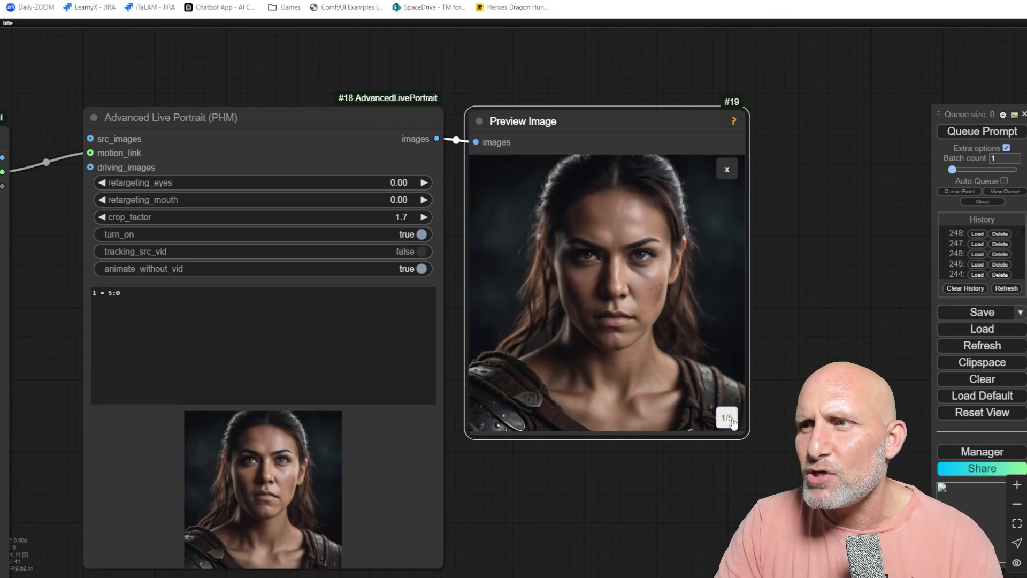
left_click(731, 422)
left_click(731, 424)
left_click(731, 424)
left_click(732, 425)
left_click(731, 425)
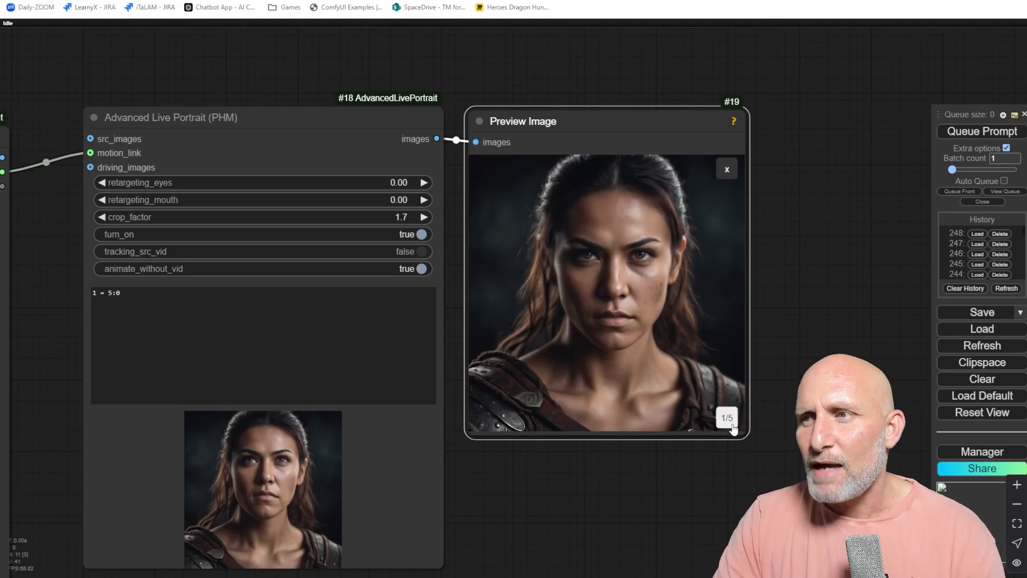
scroll(564, 496, "down", 5)
left_click_drag(587, 510, 753, 339)
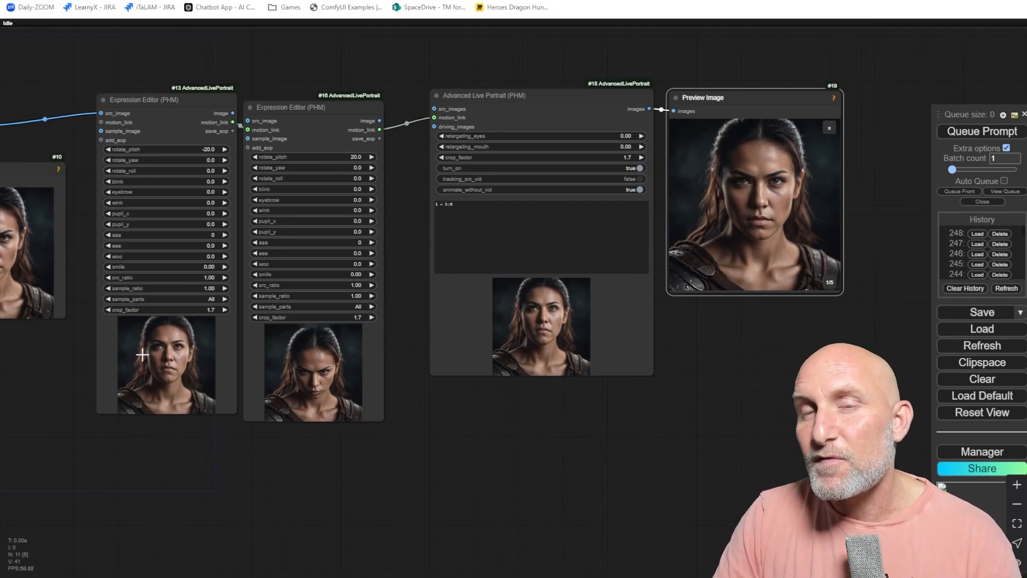
left_click(830, 283)
left_click(830, 283)
left_click(830, 283)
left_click(830, 283)
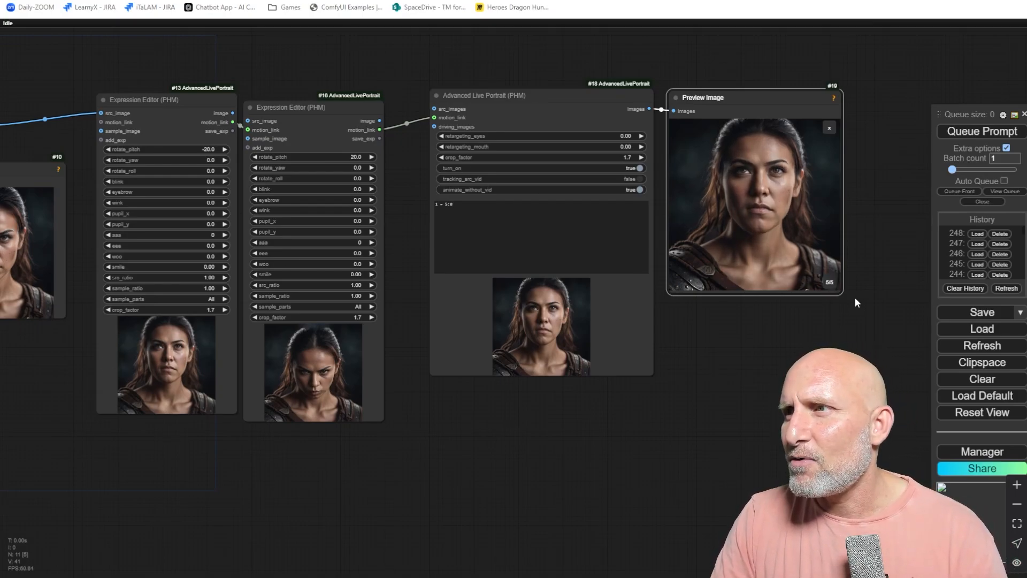
left_click(829, 283)
left_click(829, 283)
left_click(829, 283)
left_click(829, 283)
left_click(829, 283)
left_click(829, 283)
left_click(829, 283)
left_click(830, 283)
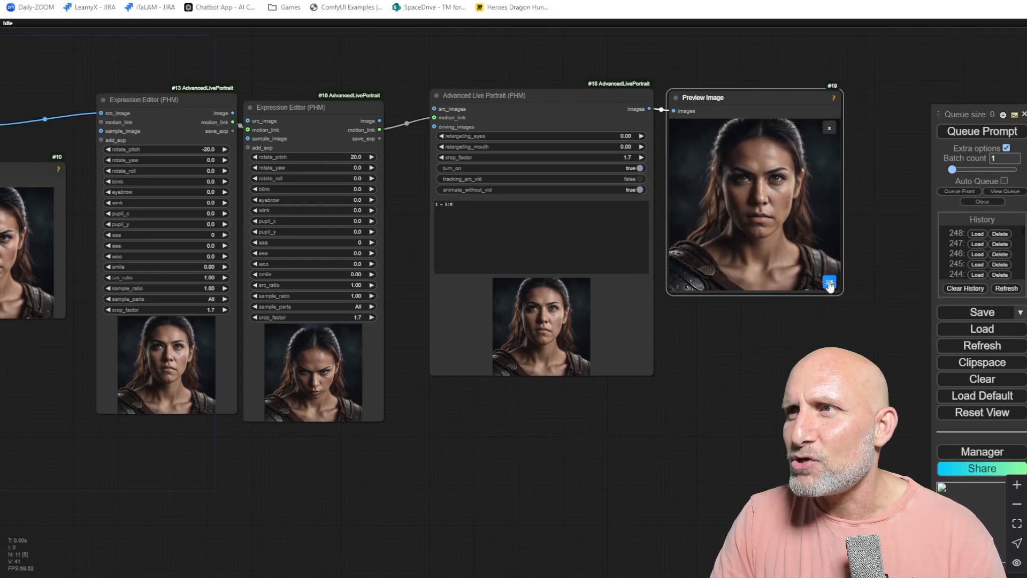
left_click(829, 283)
left_click(829, 283)
left_click(830, 283)
left_click(829, 284)
left_click(829, 283)
left_click(829, 283)
left_click(830, 285)
left_click(830, 284)
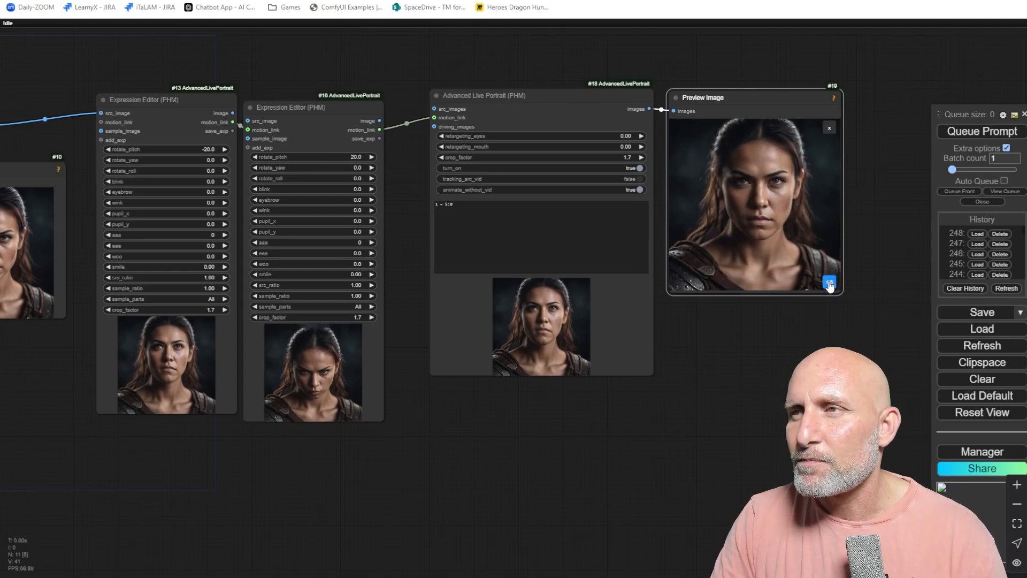
left_click(830, 284)
left_click(830, 284)
left_click(830, 284)
left_click(829, 284)
left_click(830, 284)
left_click(829, 284)
left_click(829, 283)
Toggle the Preview Image node's frame display to inspect the generated animation frames.
left_click(829, 284)
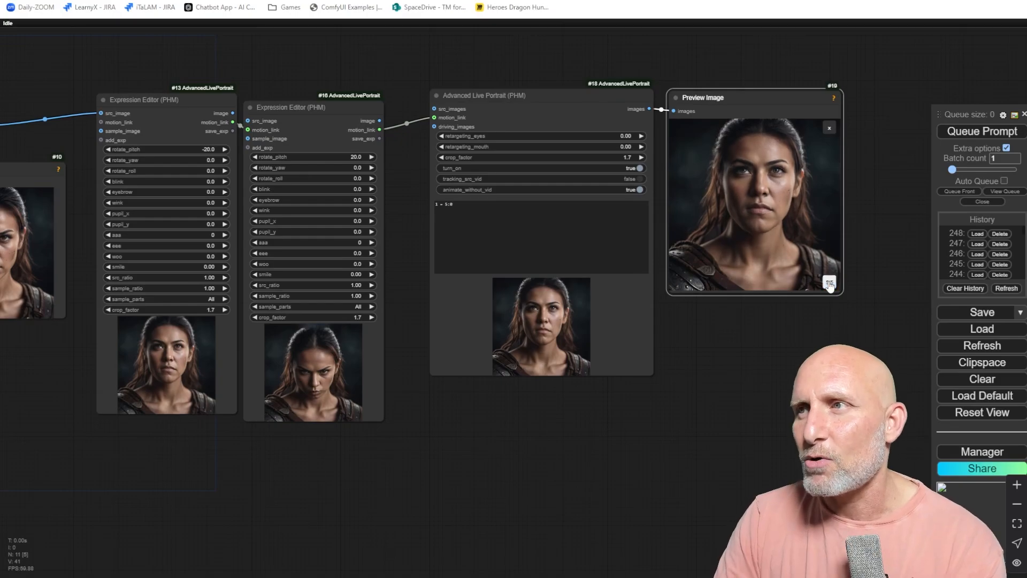
left_click(829, 284)
left_click(830, 283)
left_click(829, 283)
left_click(829, 284)
left_click(829, 284)
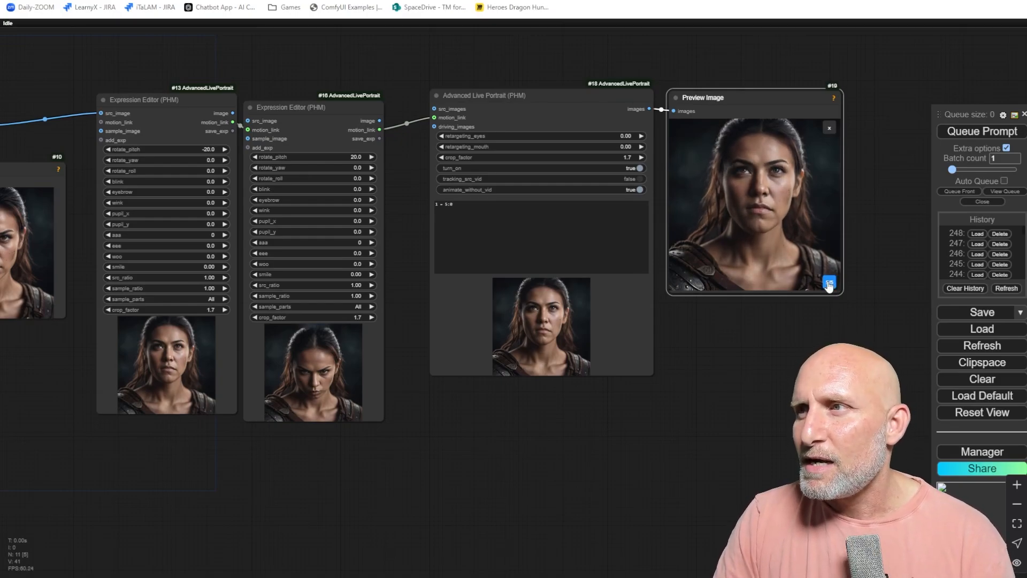
left_click(830, 284)
Change the Advanced Live Portrait command to 1 = 10:10 and queue the prompt.
left_click(479, 208)
key("Left")
key("BackSpace")
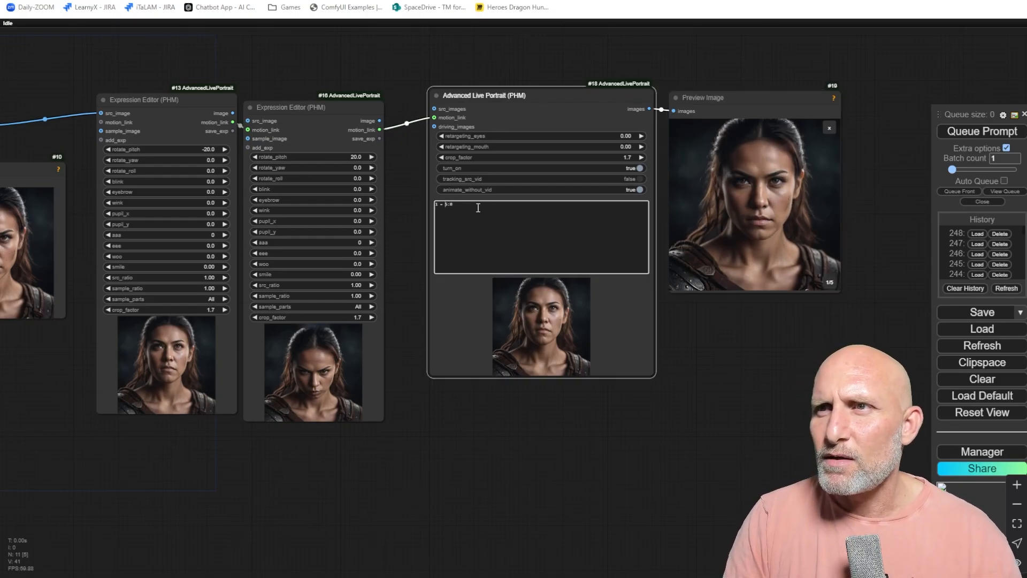
type("10")
key("End")
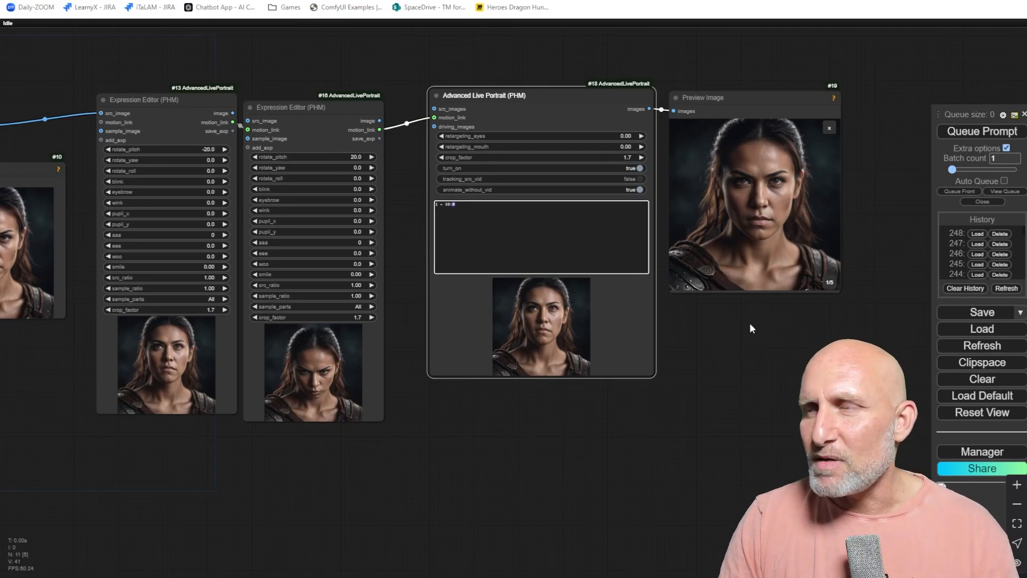
scroll(736, 369, "up", 2)
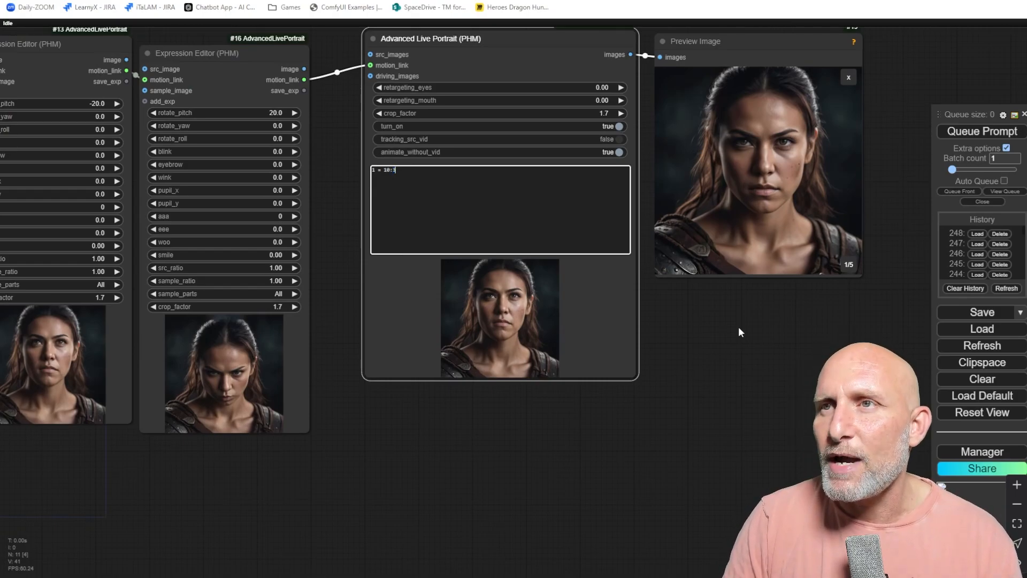
type("10")
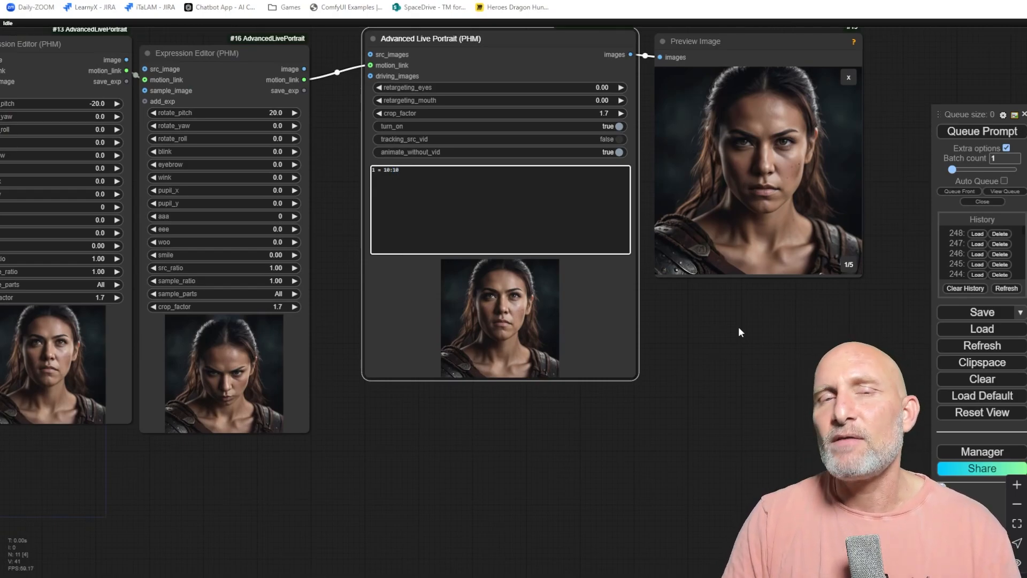
left_click(981, 130)
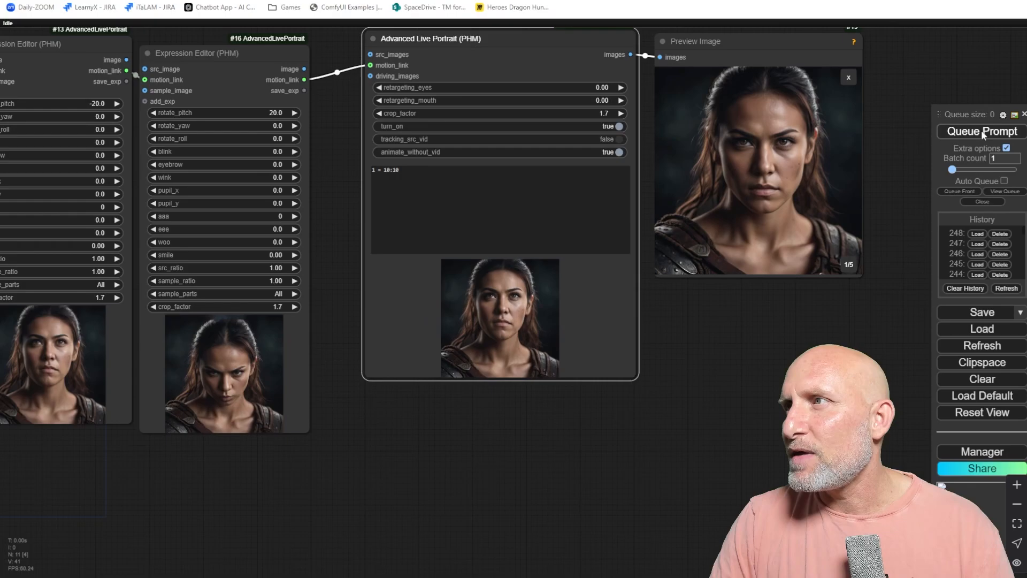
Enlarge the Preview Image node by resizing its corner.
scroll(763, 300, "down", 2)
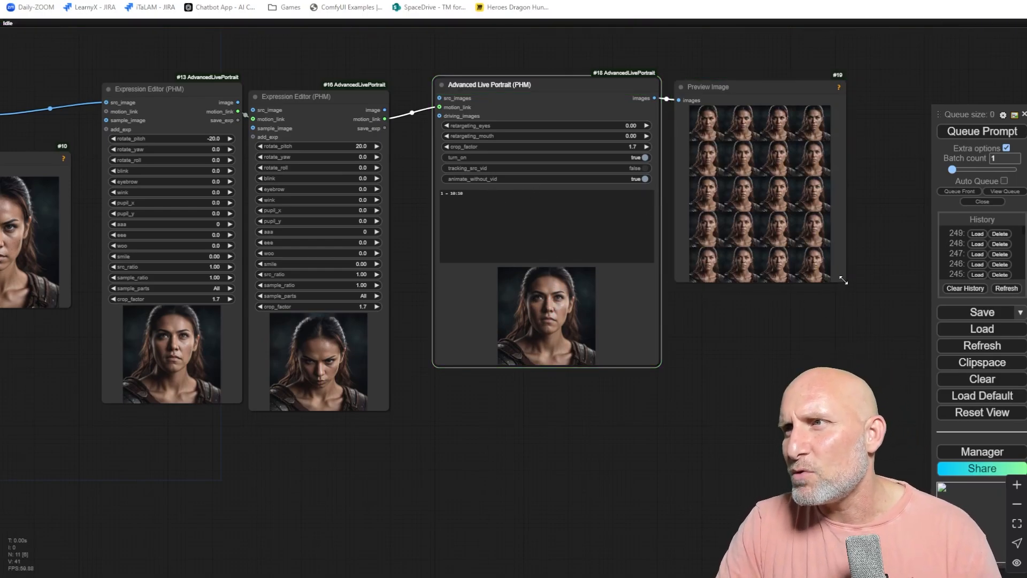
left_click_drag(844, 281, 928, 407)
Zoom into the Preview Image grid to examine the generated frames.
scroll(711, 225, "up", 5)
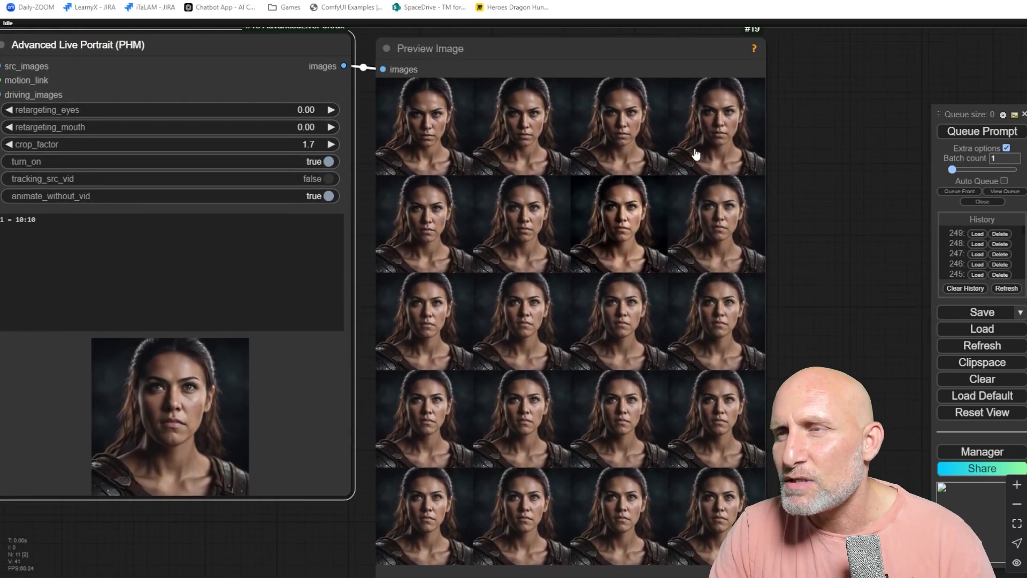
scroll(696, 154, "up", 5)
left_click_drag(820, 141, 844, 157)
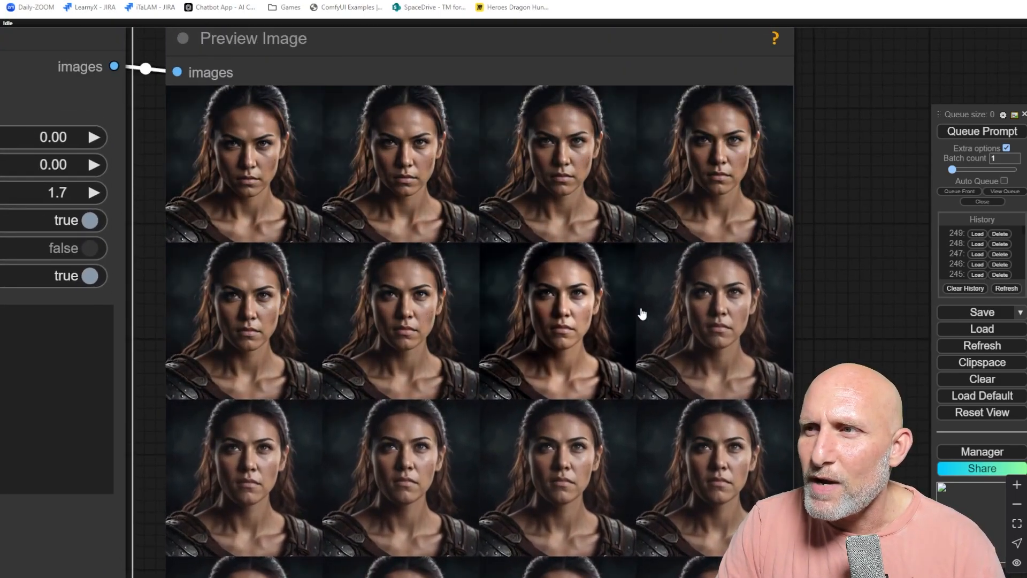
scroll(642, 314, "down", 3)
scroll(377, 275, "up", 2)
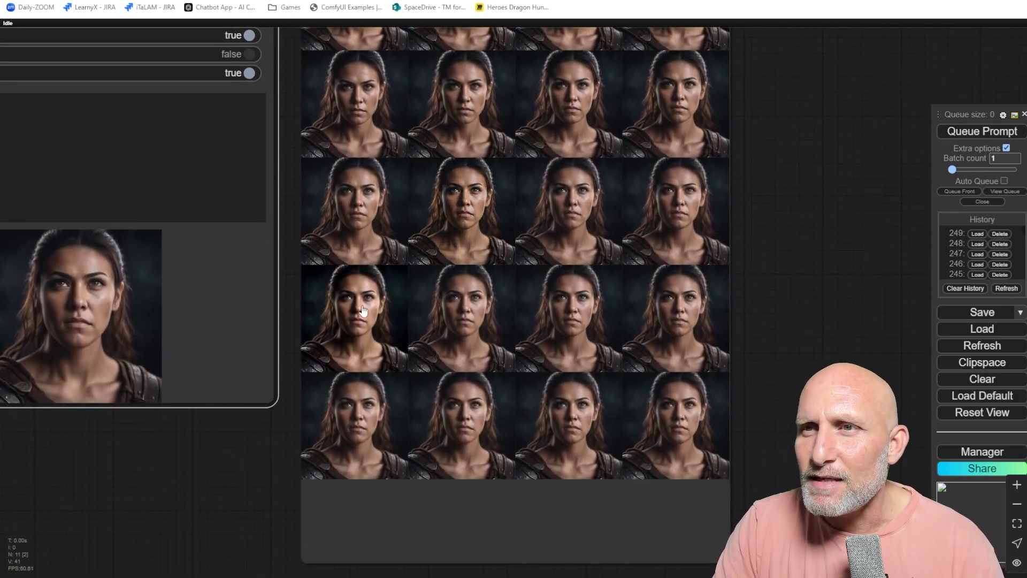
scroll(176, 487, "down", 2)
Add a second command line reading 2 = 20:0 in the Advanced Live Portrait node.
left_click_drag(173, 487, 603, 499)
left_click(444, 219)
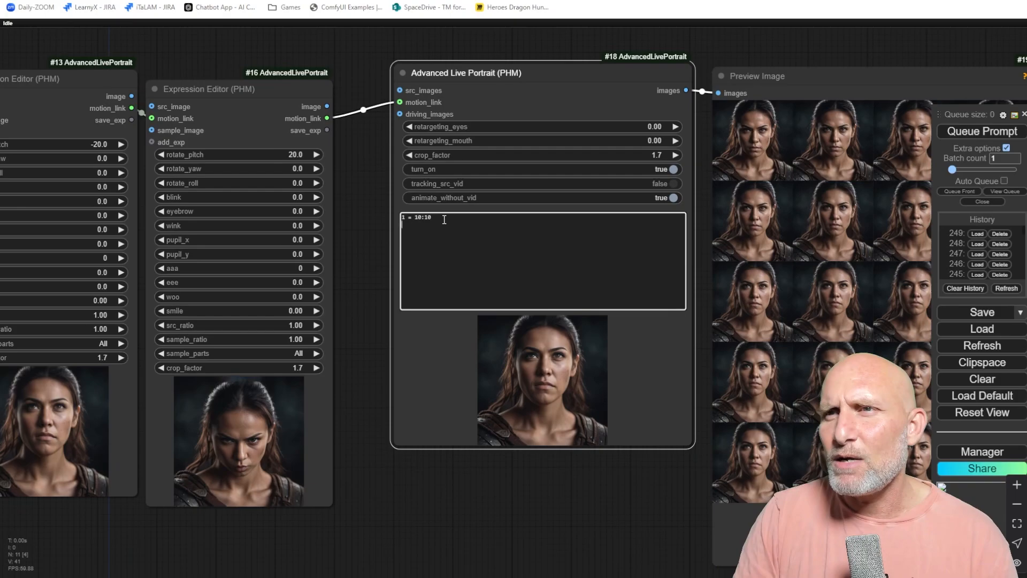
type("=")
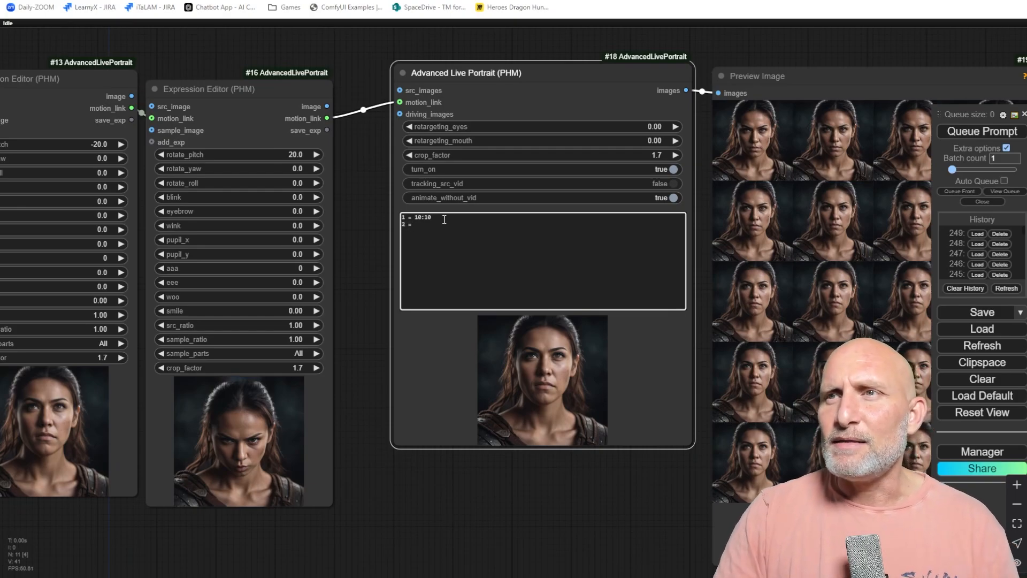
double_click(427, 218)
left_click(422, 228)
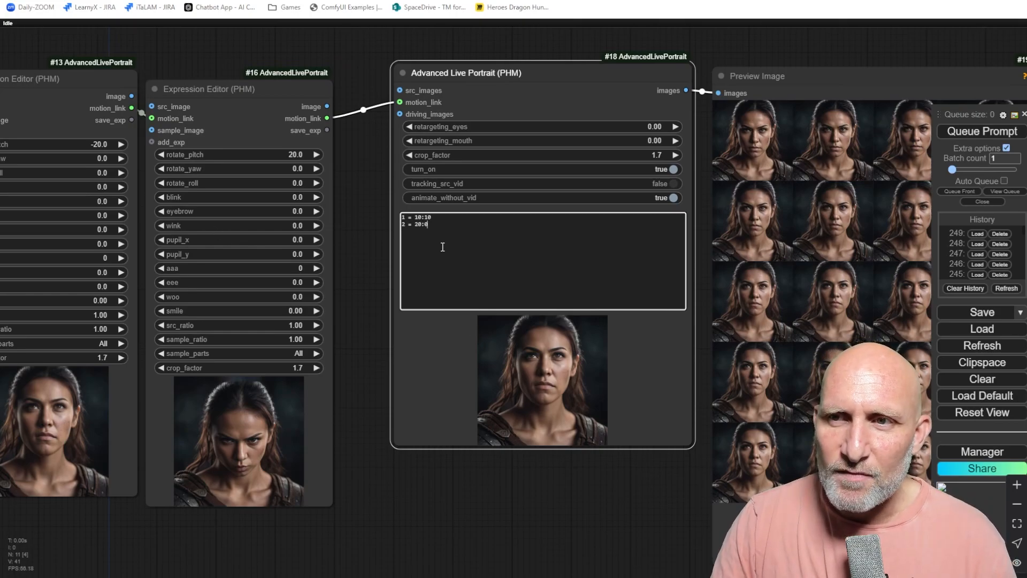
Change the second command line to 2 = 20:10 and queue the prompt.
scroll(297, 347, "down", 2)
left_click_drag(311, 321, 381, 306)
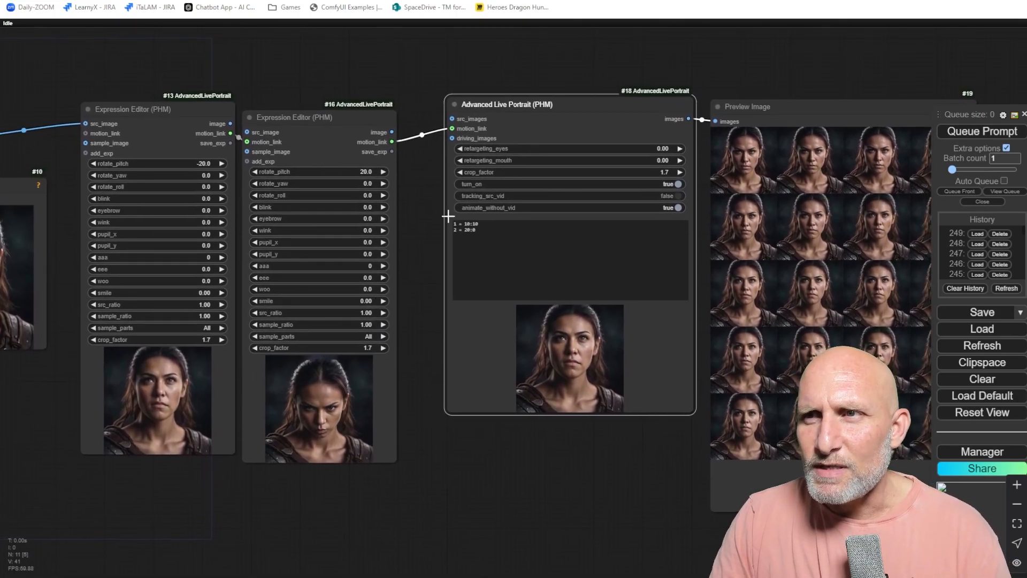
left_click_drag(282, 284, 354, 321)
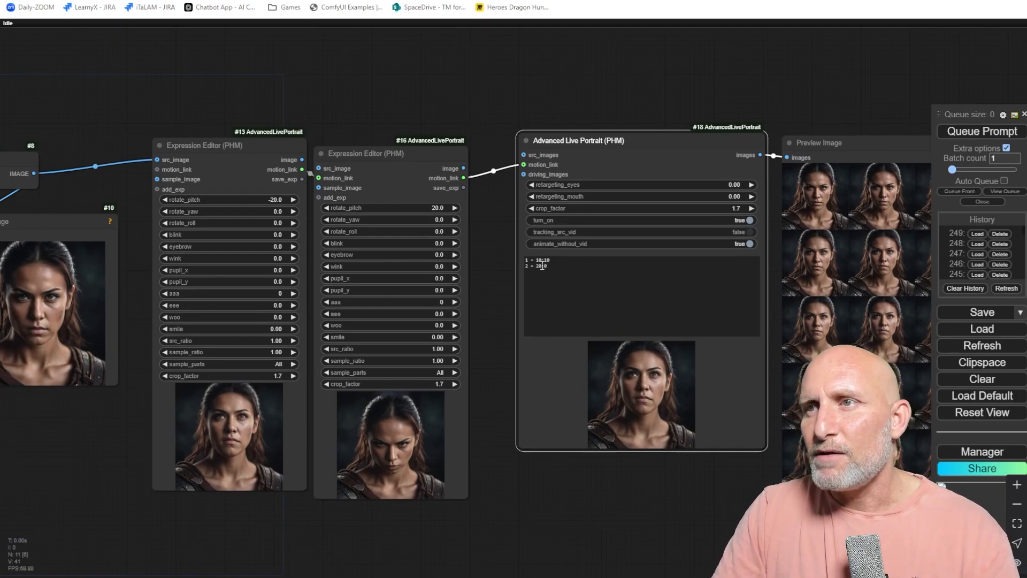
scroll(542, 266, "up", 8)
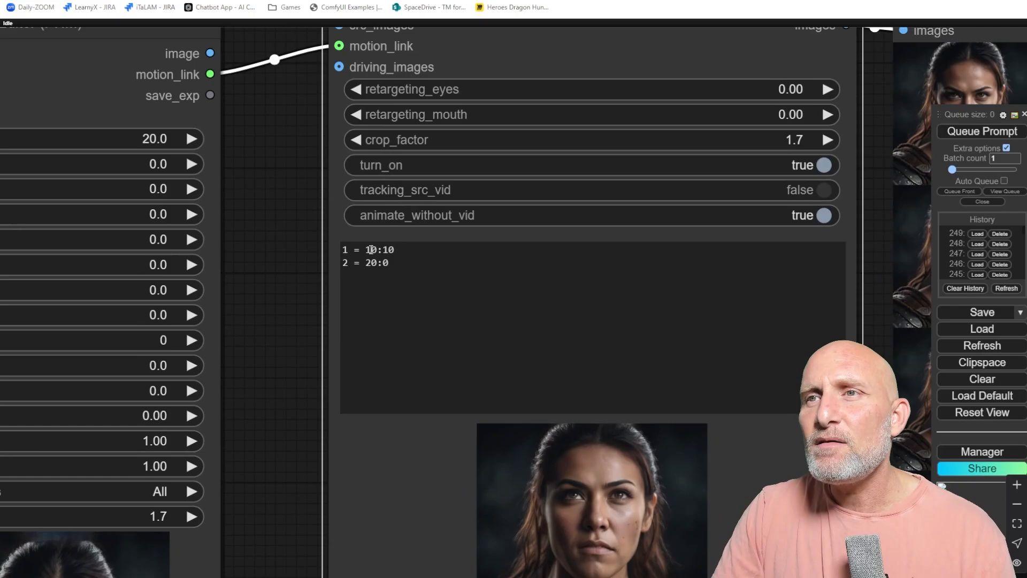
left_click(365, 250)
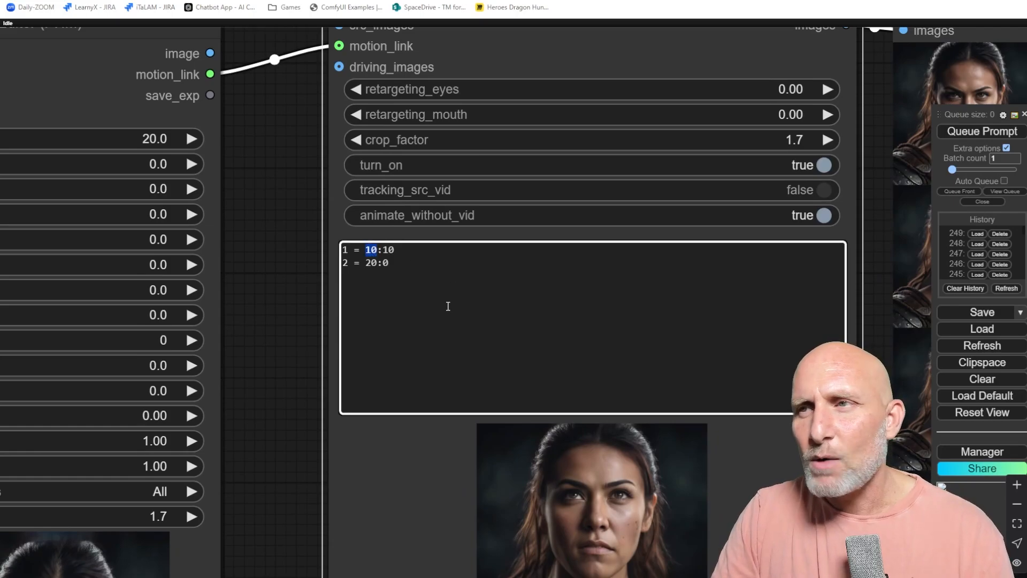
scroll(268, 267, "down", 3)
left_click_drag(269, 268, 653, 233)
scroll(370, 361, "down", 4)
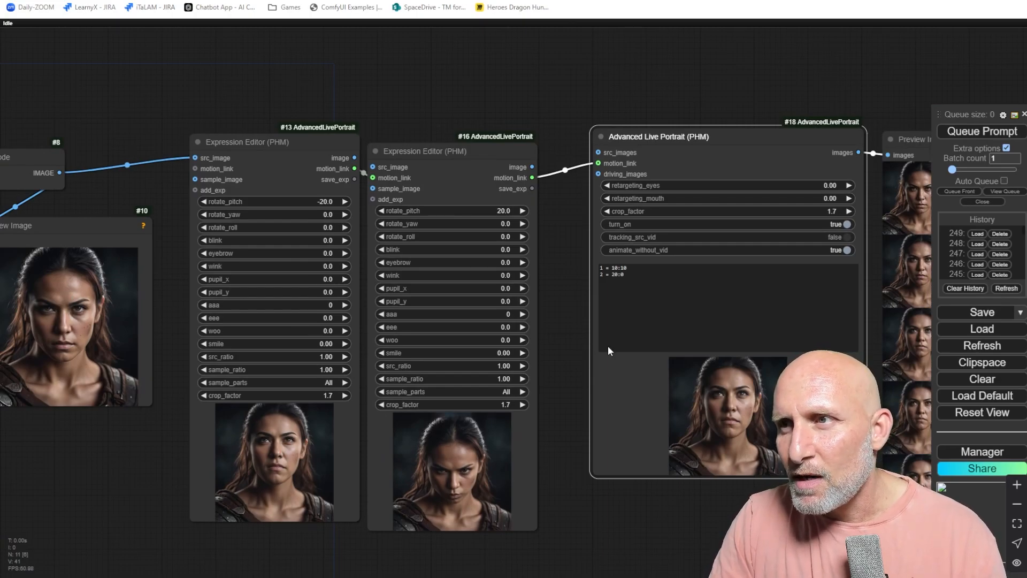
left_click_drag(621, 267, 632, 266)
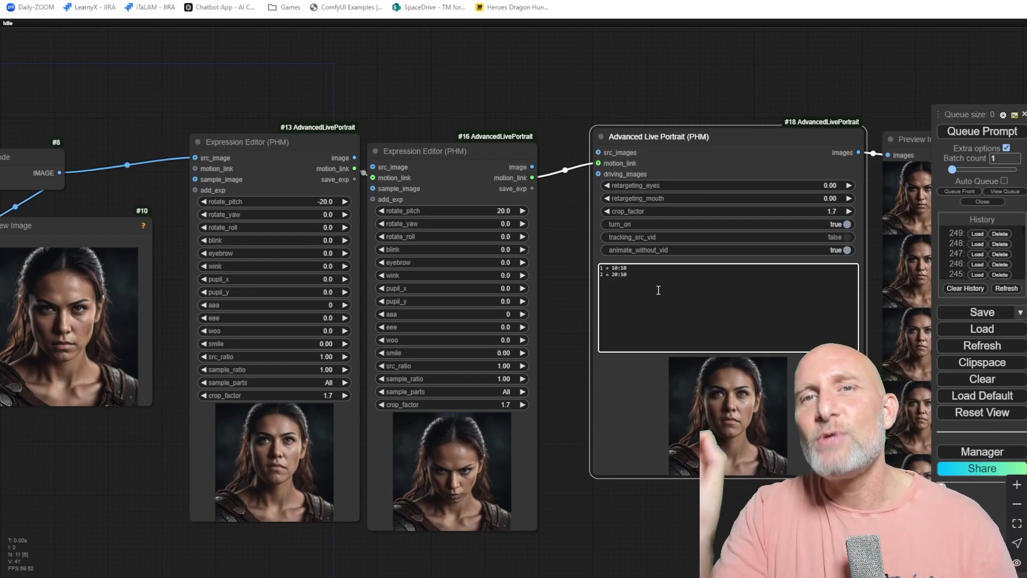
left_click(982, 133)
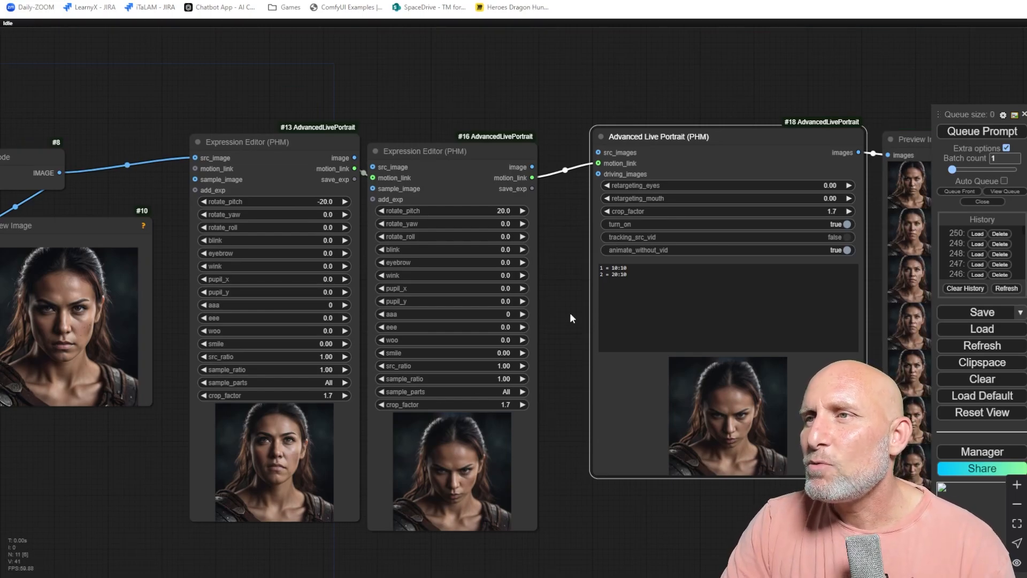
Examine the longer sequence of generated frames in the Preview Image node.
left_click_drag(570, 313, 136, 313)
left_click_drag(855, 328, 764, 267)
scroll(695, 228, "up", 1)
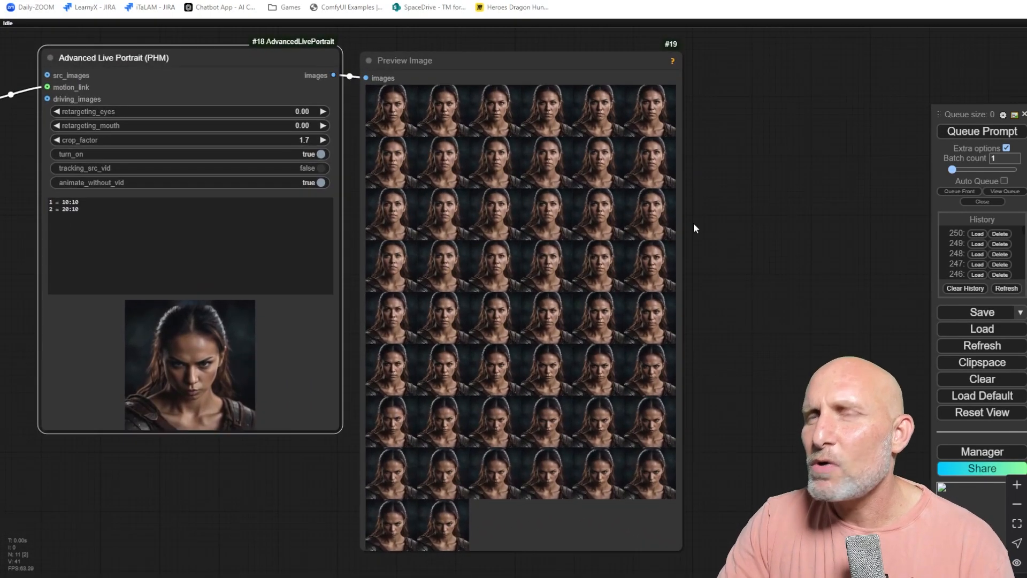
scroll(469, 128, "up", 3)
scroll(390, 142, "up", 3)
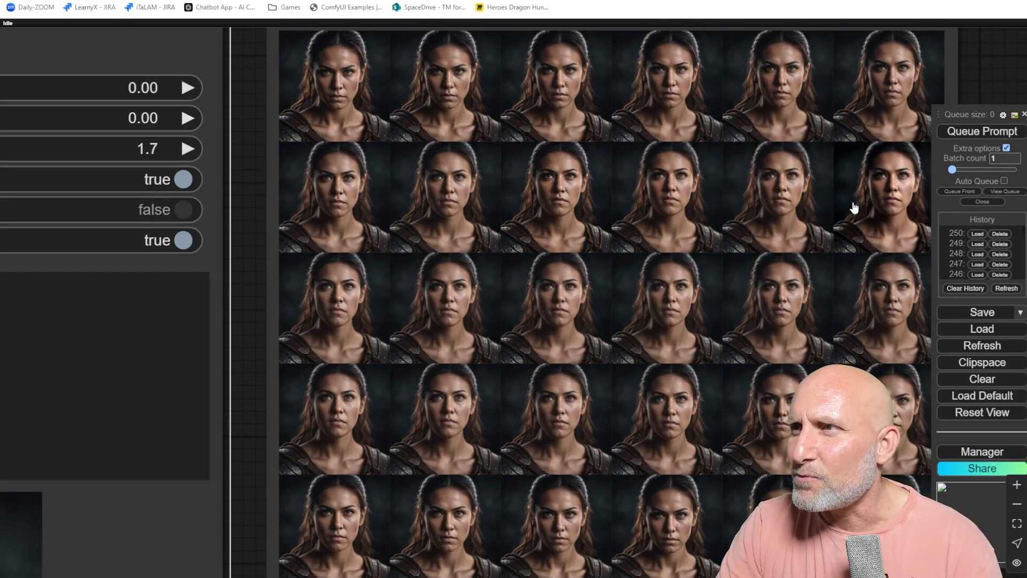
scroll(394, 316, "down", 2)
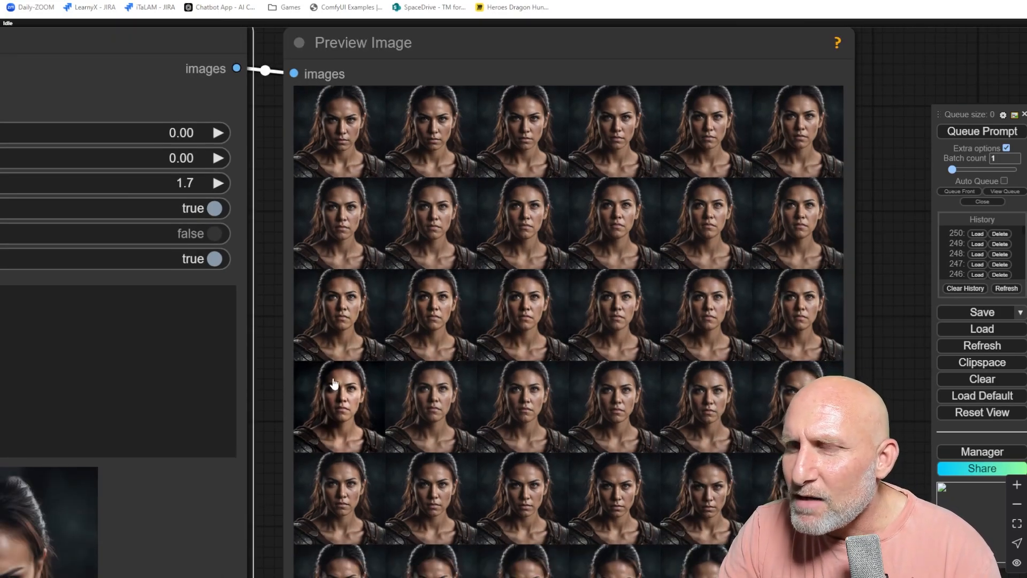
scroll(496, 412, "down", 3)
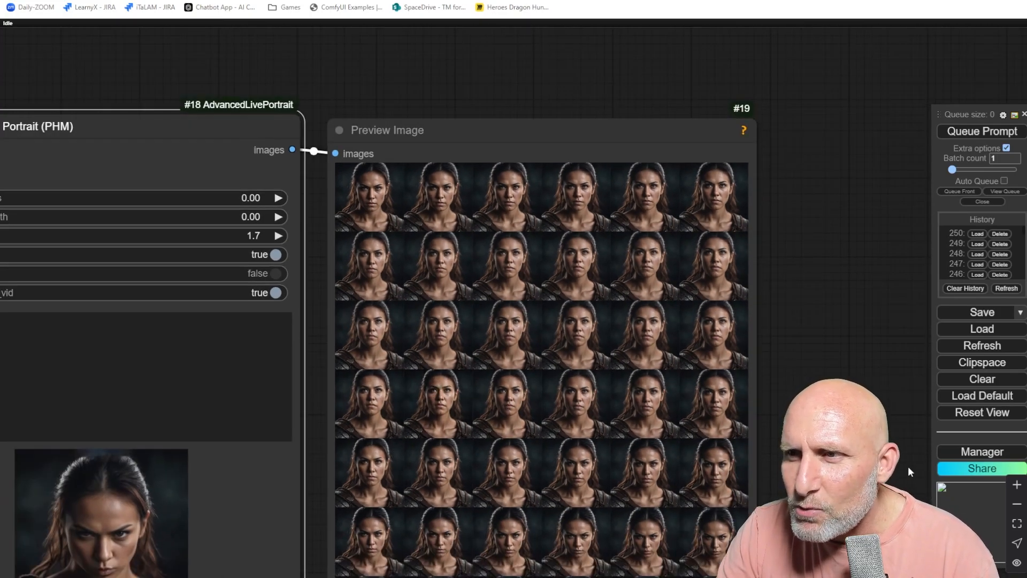
left_click_drag(854, 449, 855, 205)
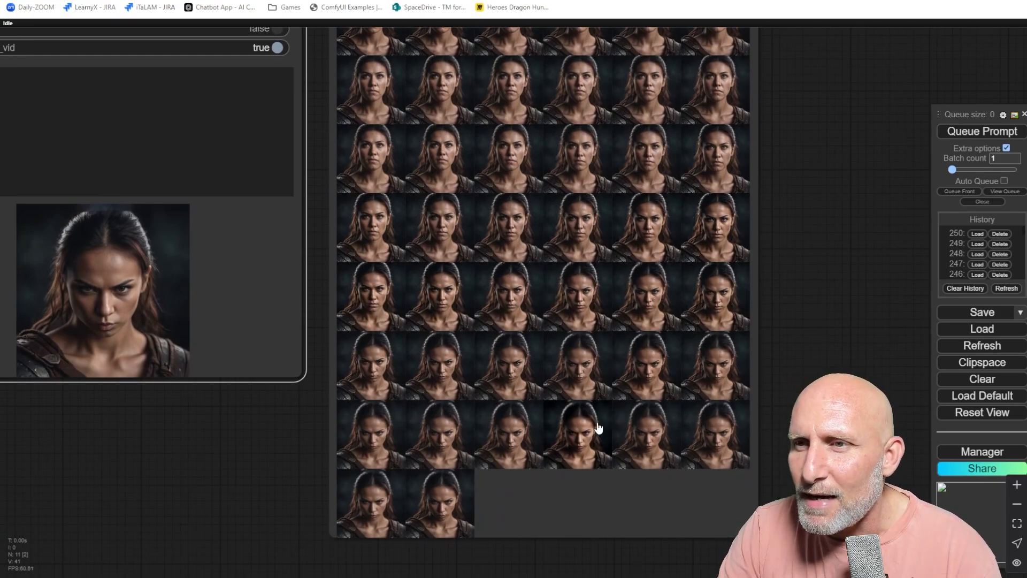
scroll(589, 433, "down", 3)
scroll(567, 212, "up", 3)
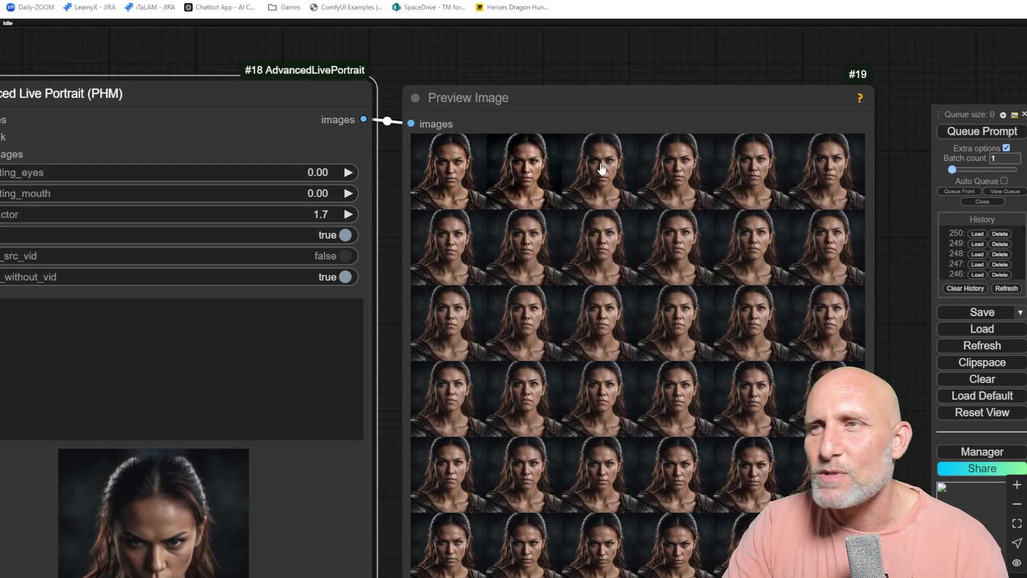
scroll(723, 248, "down", 2)
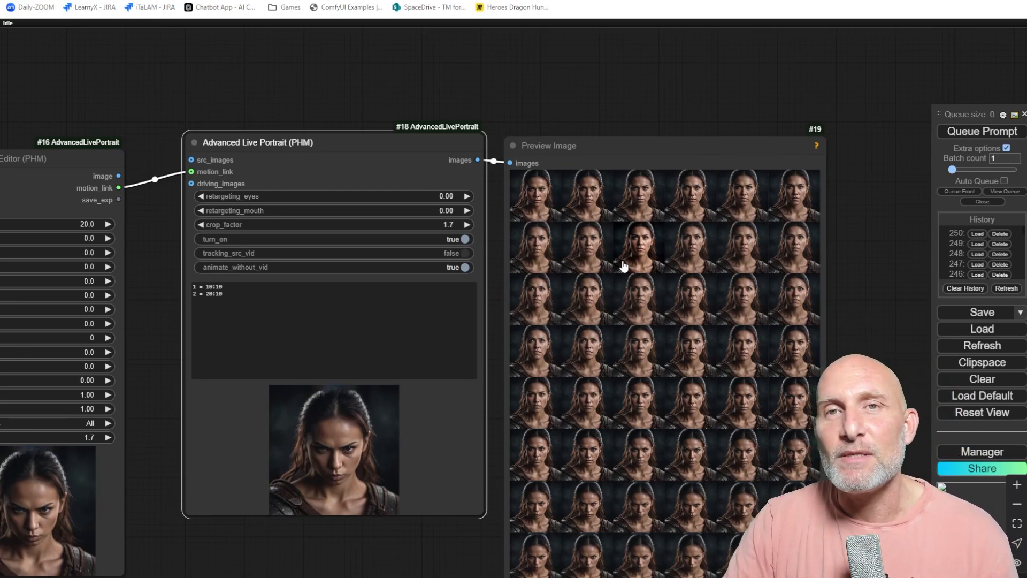
scroll(727, 278, "down", 4)
left_click_drag(837, 256, 557, 211)
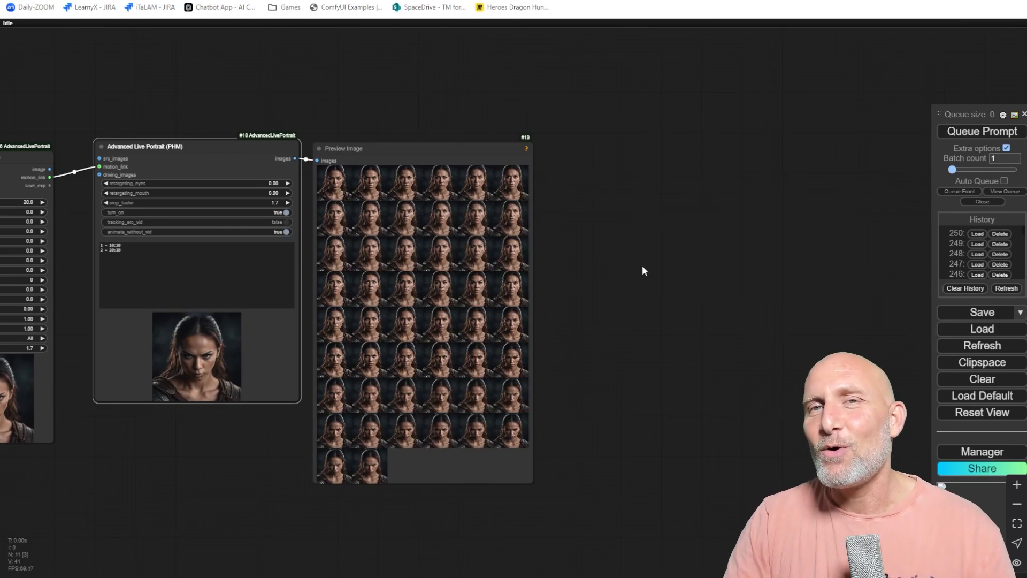
Try to add a Video Combine node by searching the node list for combine video.
double_click(642, 266)
type("combine video")
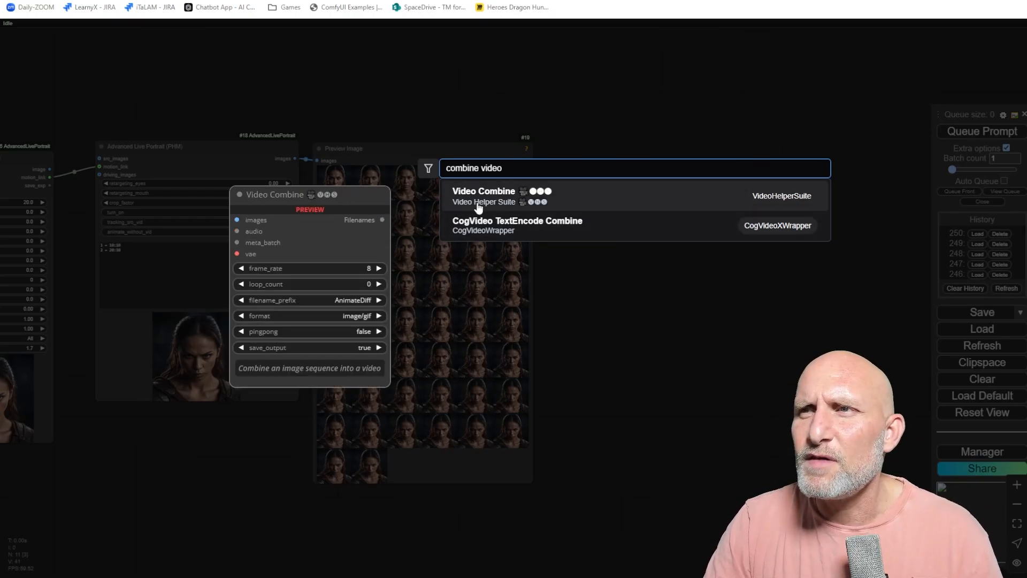
left_click(594, 316)
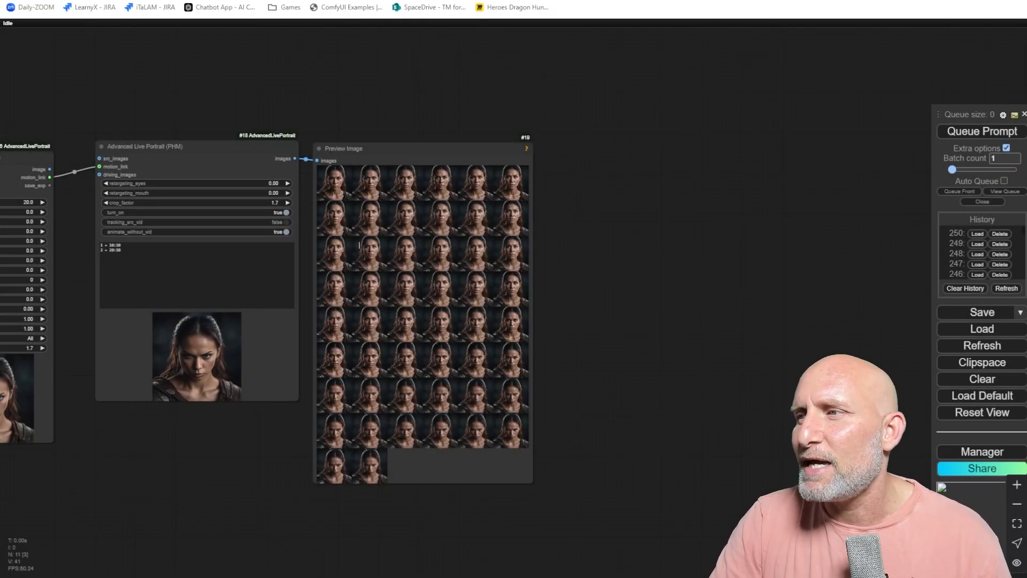
Search the Custom Nodes Manager for Video node packages, then close the manager.
left_click(959, 452)
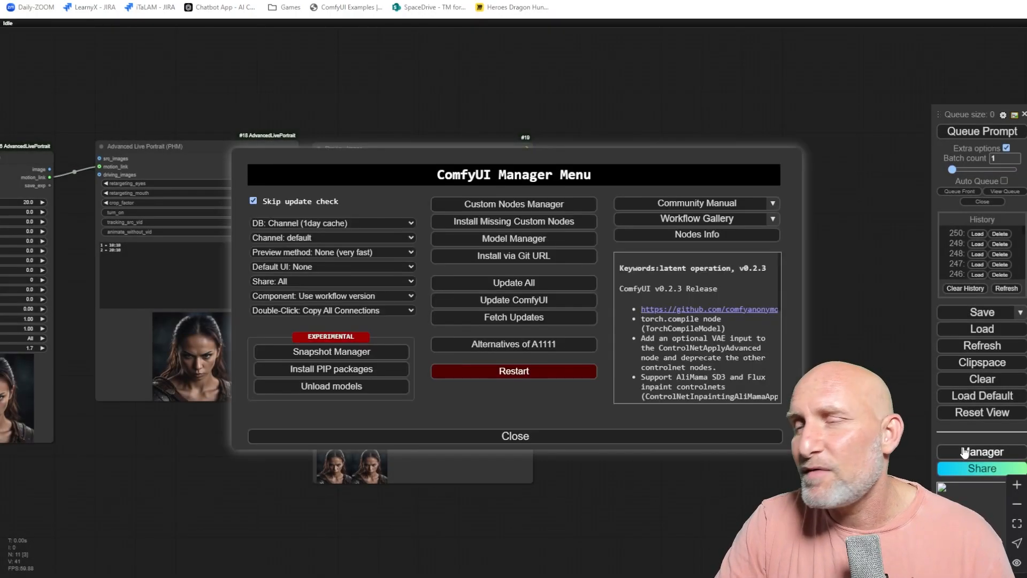
left_click(515, 205)
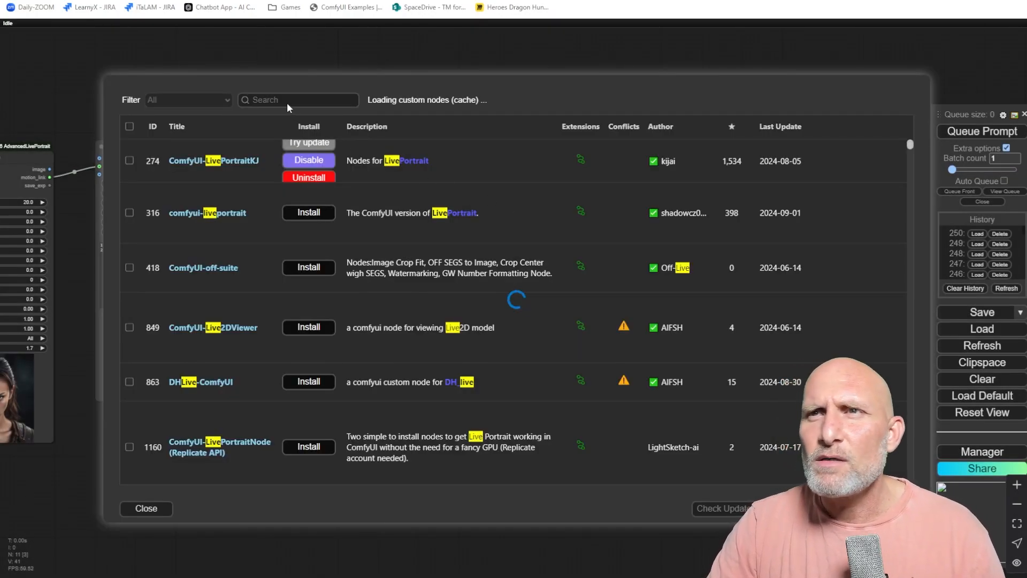
type("Video")
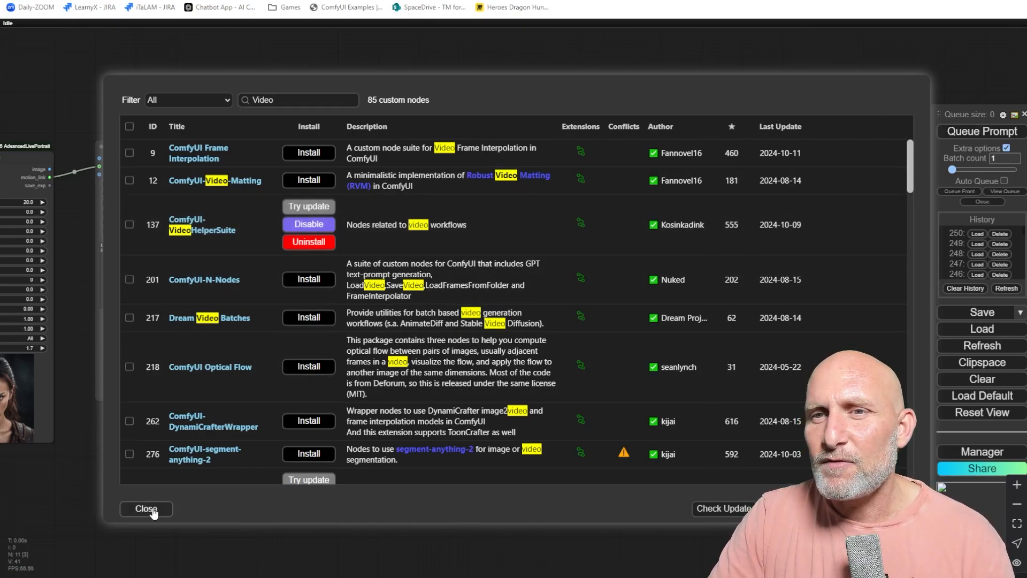
left_click(152, 511)
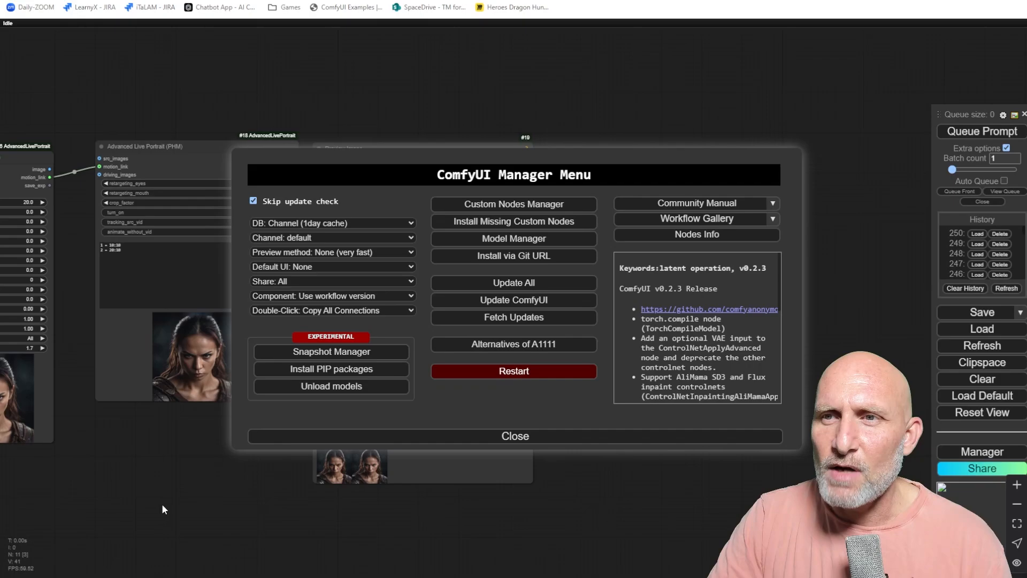
left_click(529, 437)
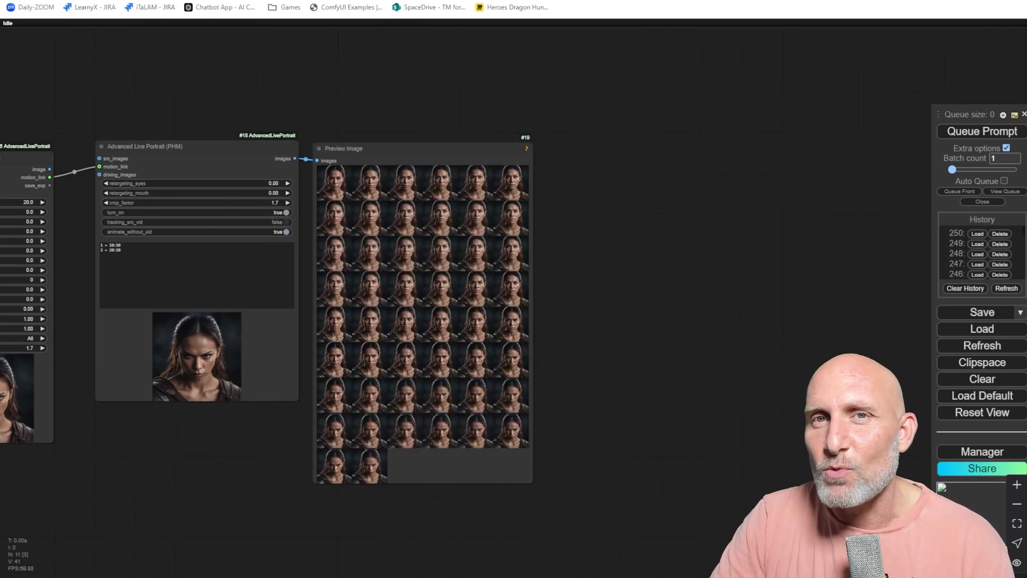
Add a Video Combine node from the Video Helper Suite via the node search.
double_click(599, 179)
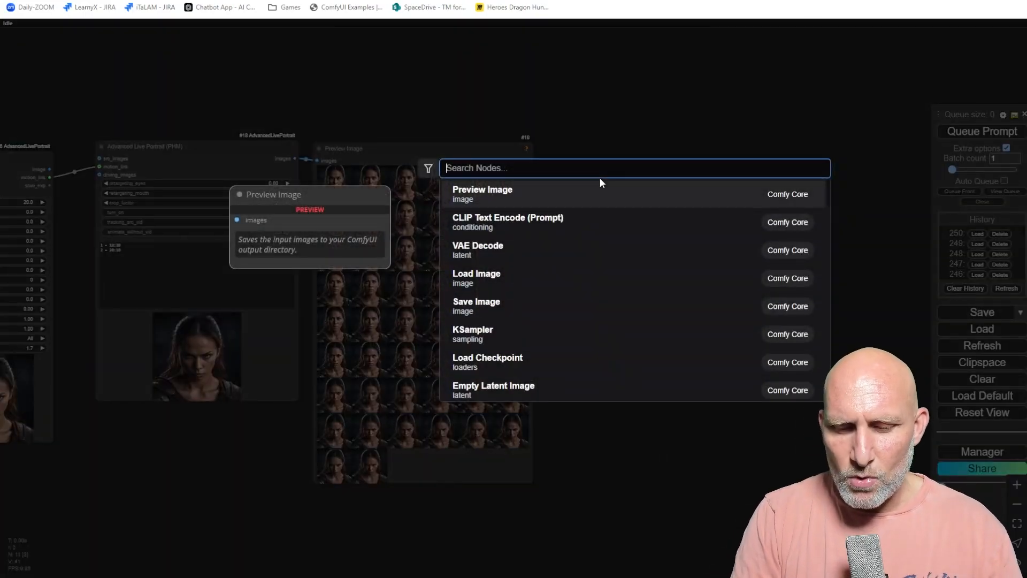
type("video comb")
type("ine")
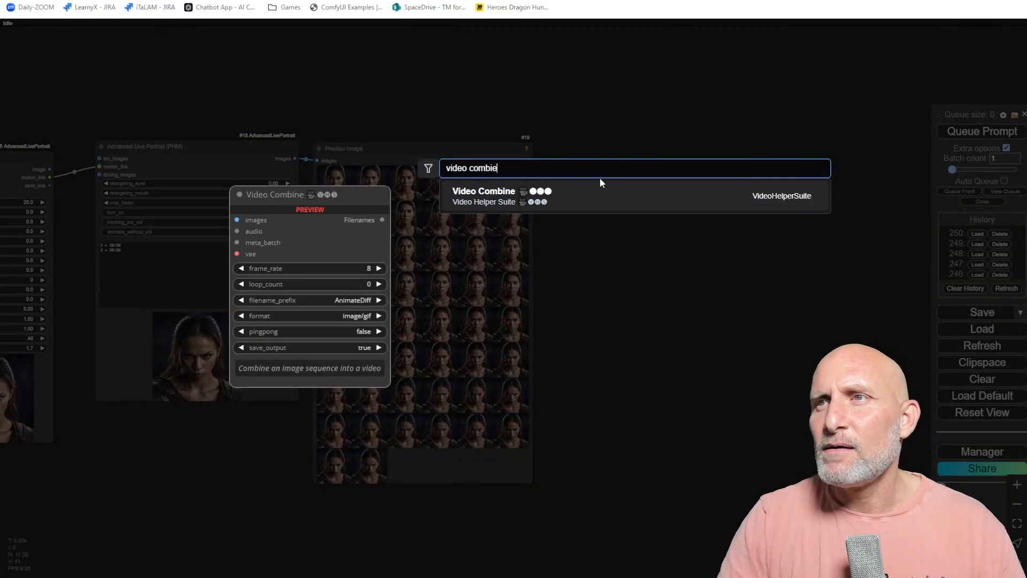
left_click(480, 199)
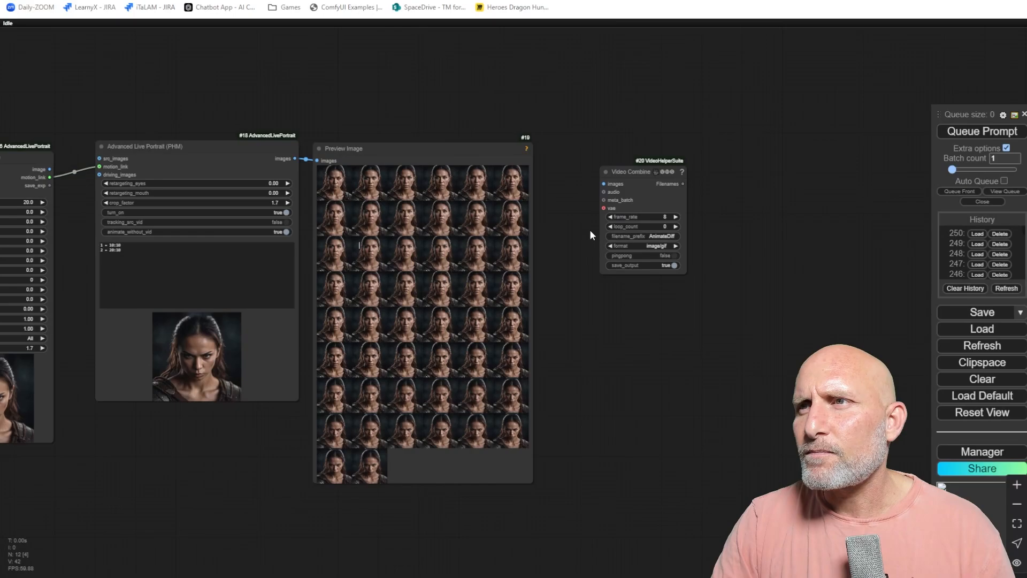
Delete the Preview Image node and connect the Advanced Live Portrait images output to the Video Combine images input.
left_click_drag(646, 167, 605, 141)
scroll(656, 208, "up", 6)
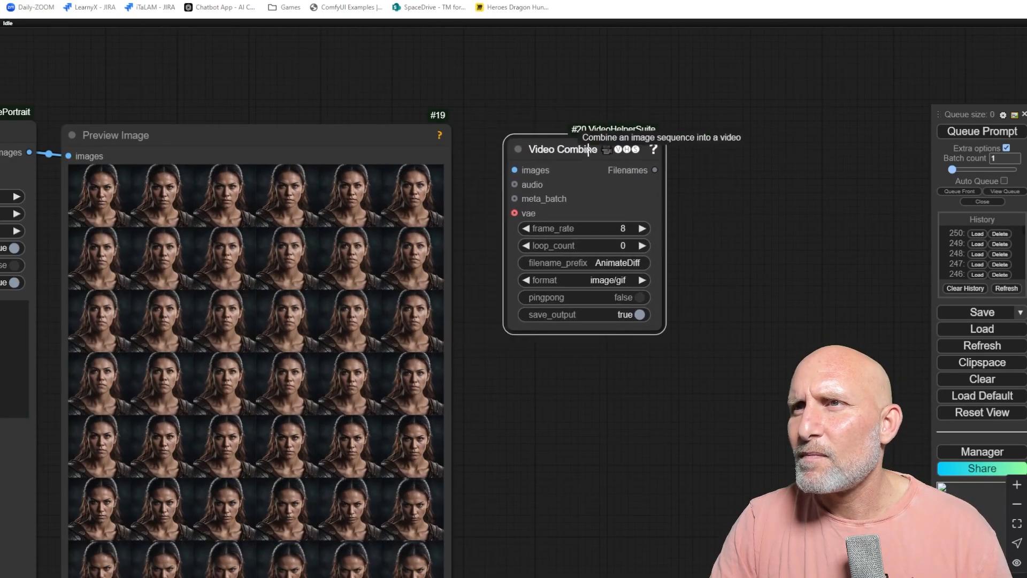
scroll(463, 163, "down", 3)
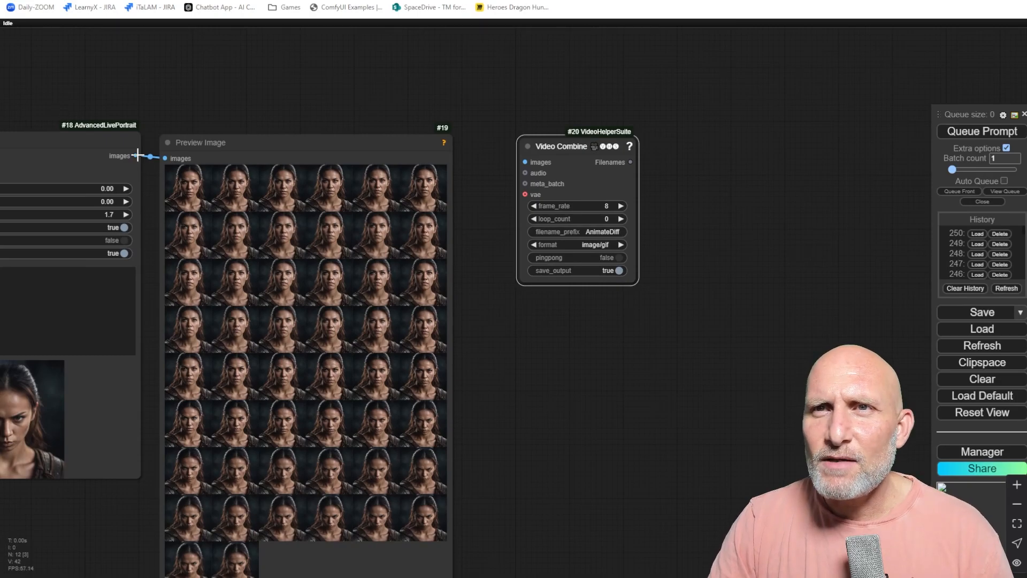
left_click_drag(525, 159, 525, 161)
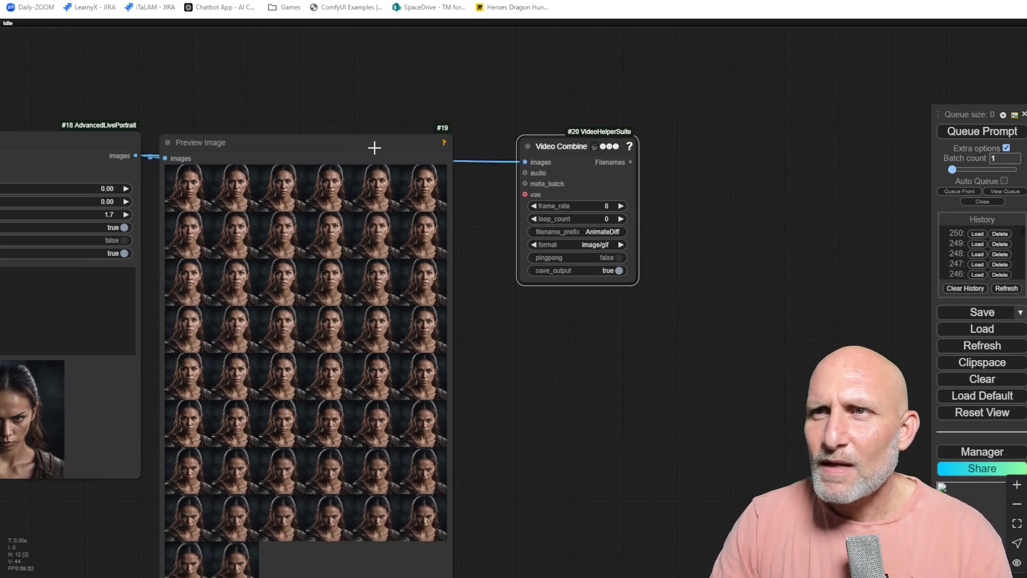
left_click(367, 156)
key("Delete")
left_click_drag(581, 145, 273, 137)
scroll(316, 157, "up", 4)
left_click_drag(395, 217, 725, 221)
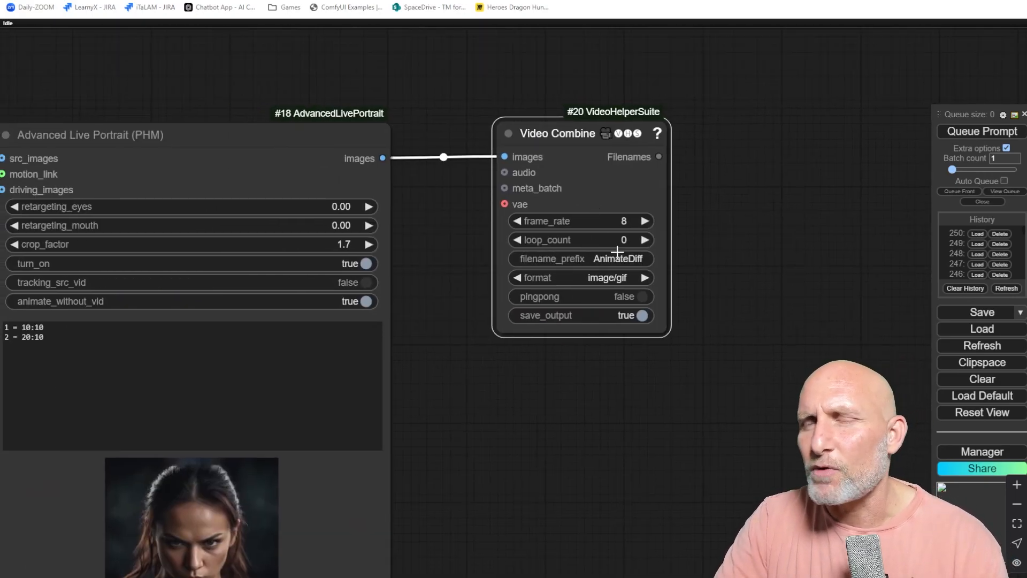
Set the Video Combine frame rate to 24.
left_click(598, 220)
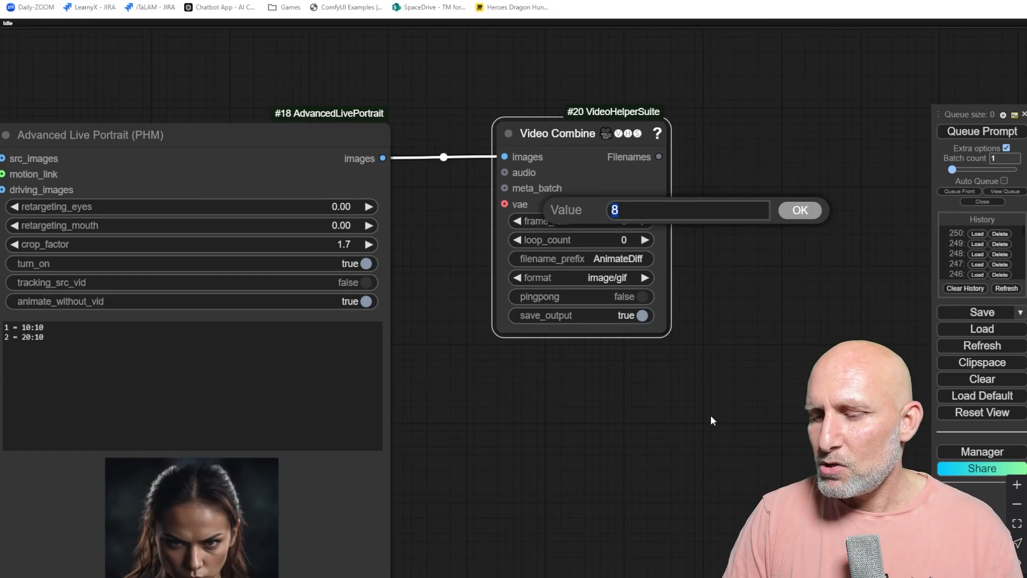
type("24")
key("Return")
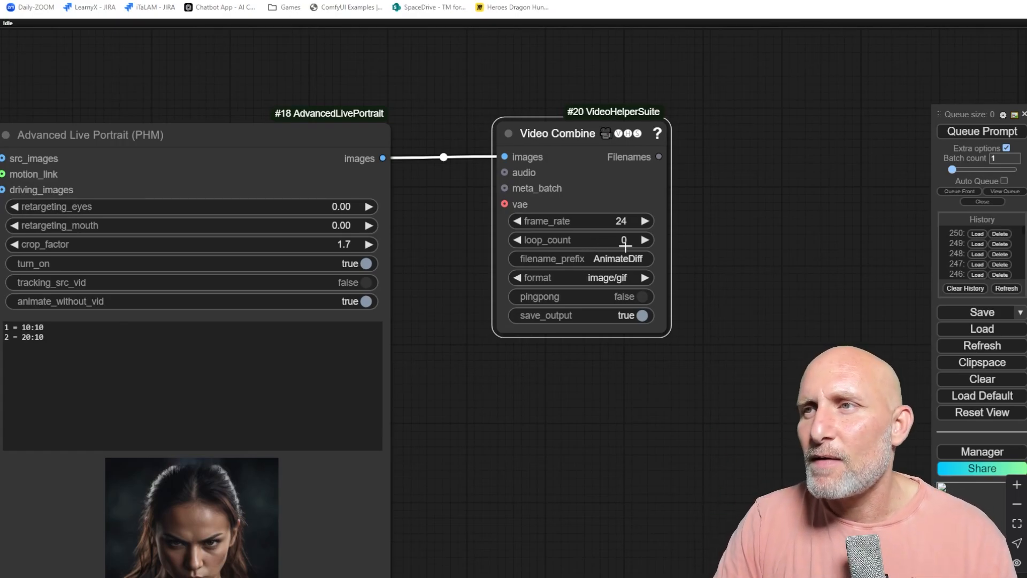
Set the Video Combine filename prefix to Theaiatest.
left_click(608, 260)
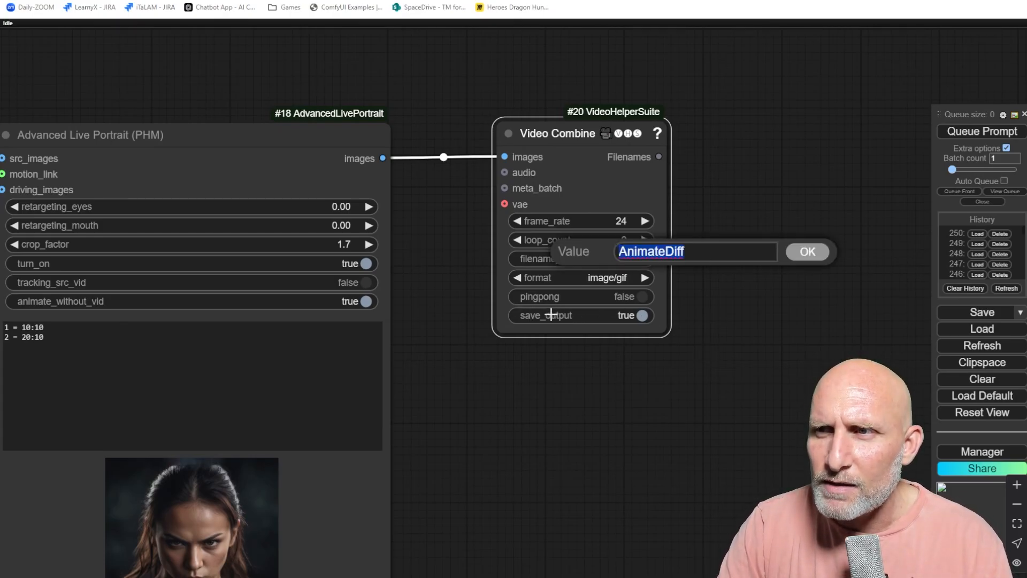
left_click(642, 315)
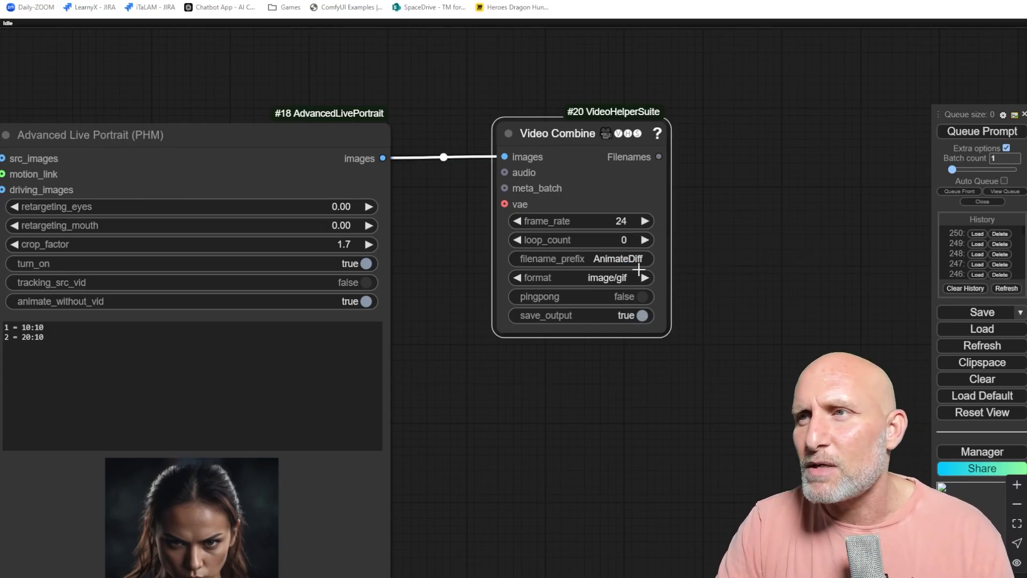
left_click(619, 262)
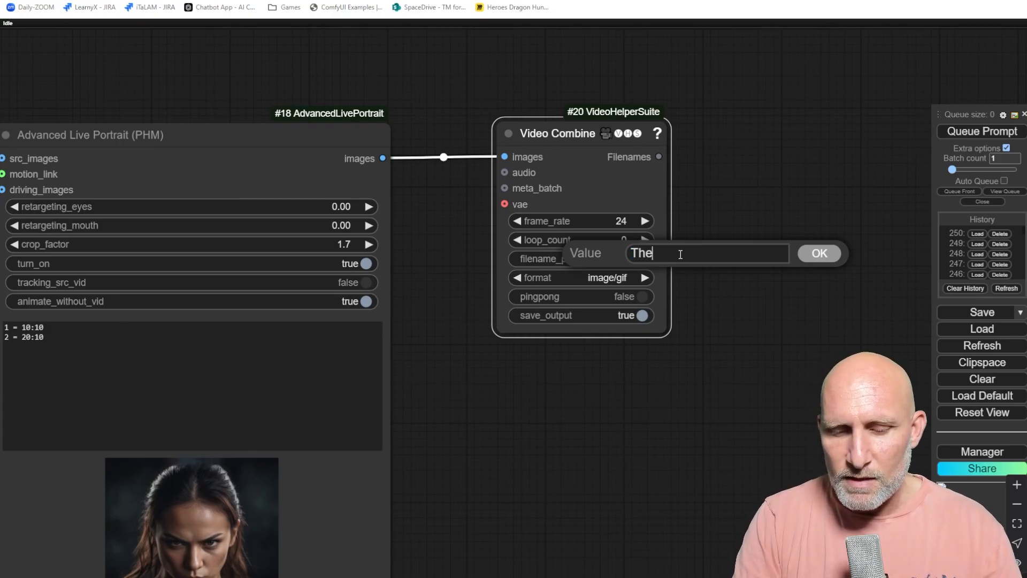
key("Return")
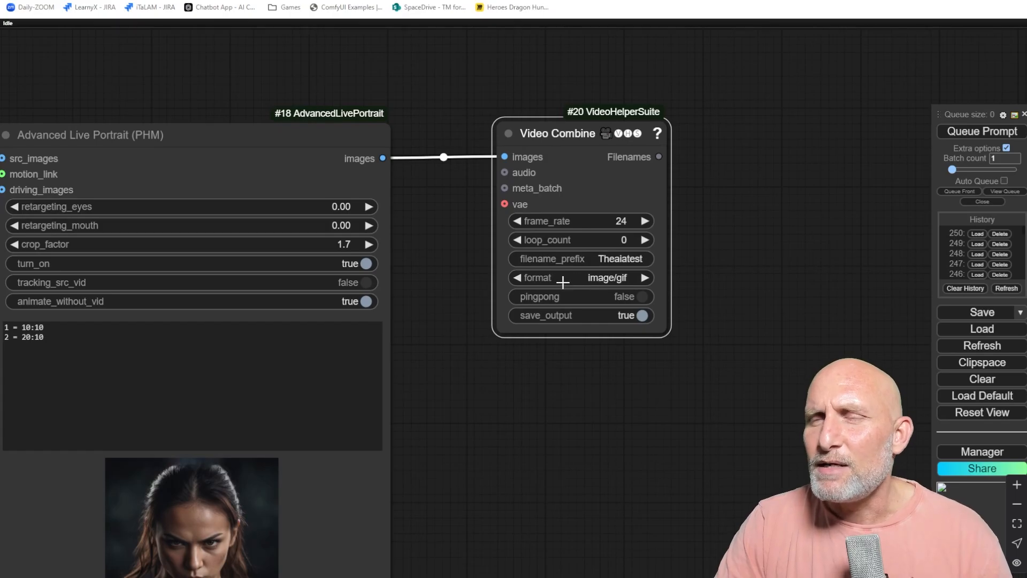
Set the Video Combine output format to video/webm.
left_click(600, 278)
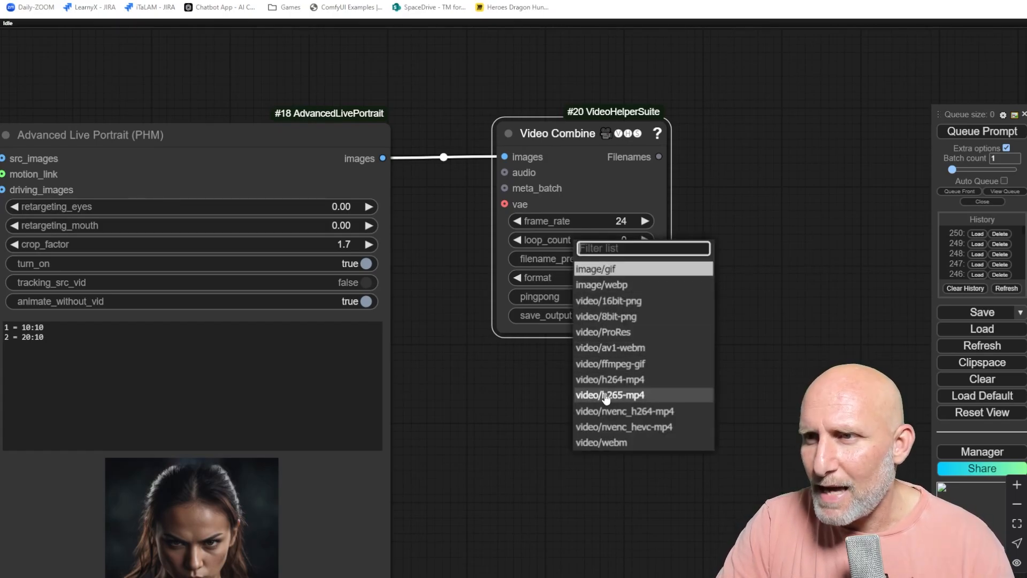
left_click(602, 443)
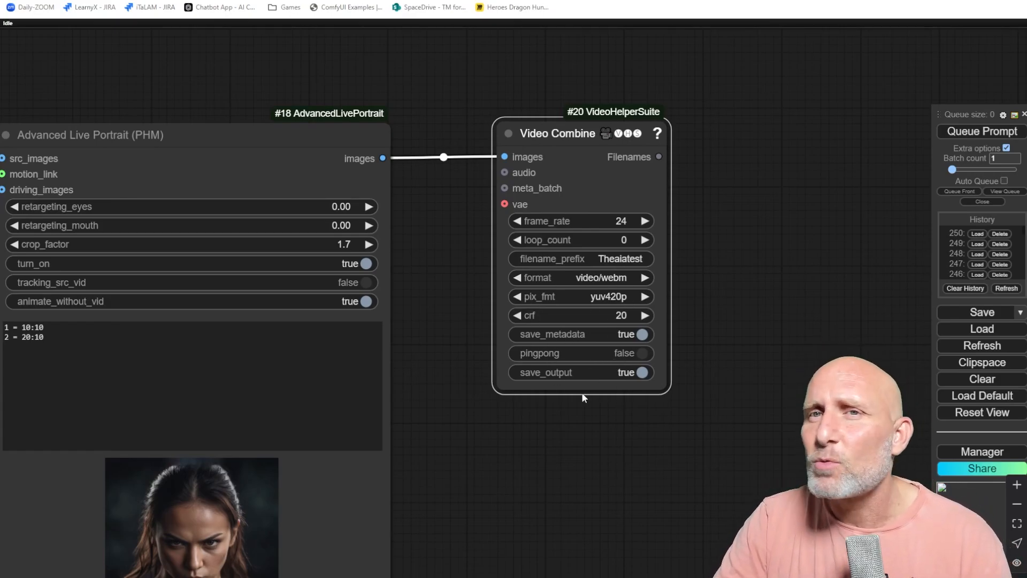
Queue the prompt to render the video.
scroll(550, 434, "down", 4)
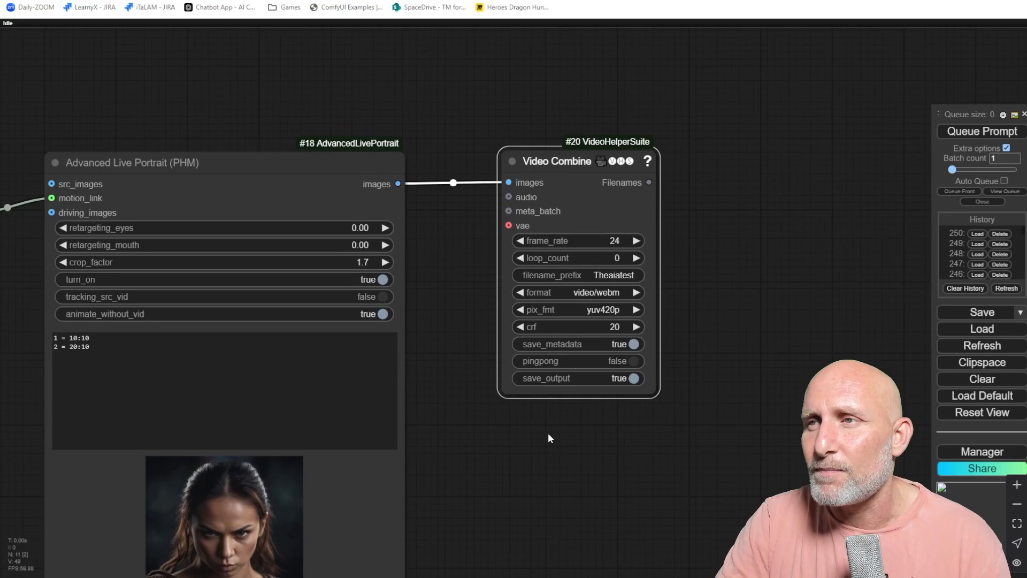
left_click_drag(567, 432, 679, 393)
left_click(986, 131)
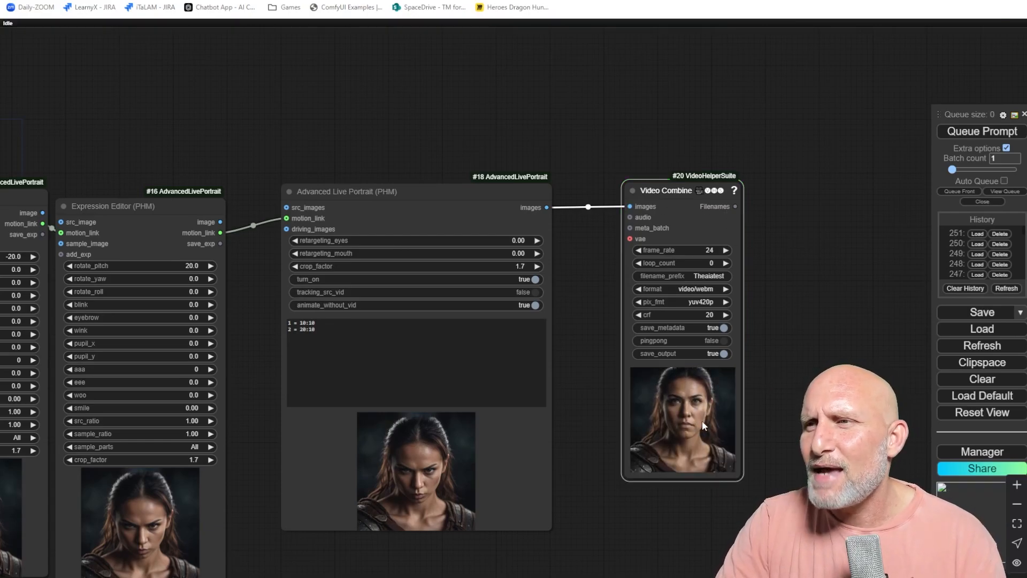
Examine the rendered video preview in the Video Combine node.
scroll(706, 425, "up", 7)
left_click_drag(723, 402, 646, 368)
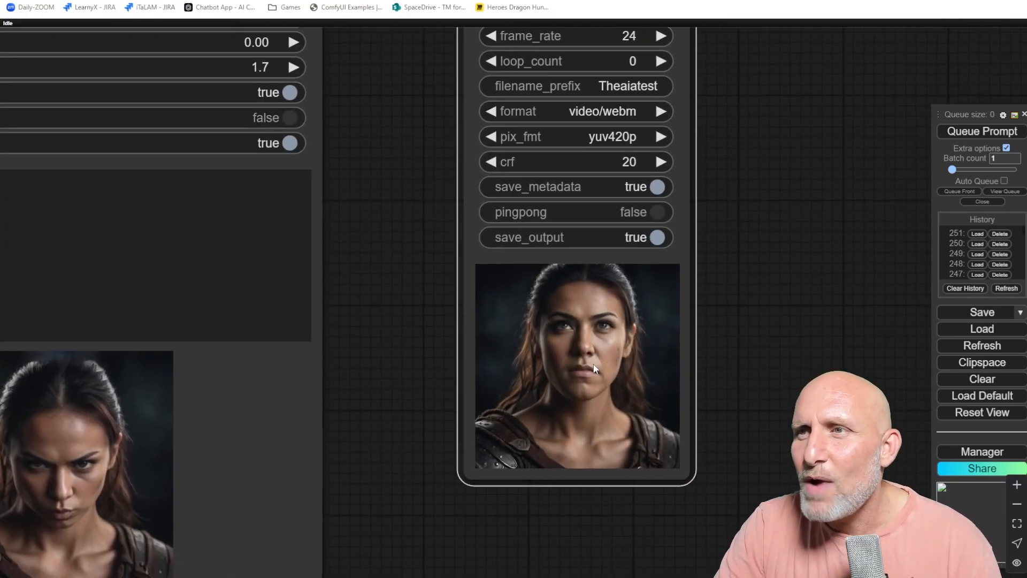
scroll(648, 372, "up", 4)
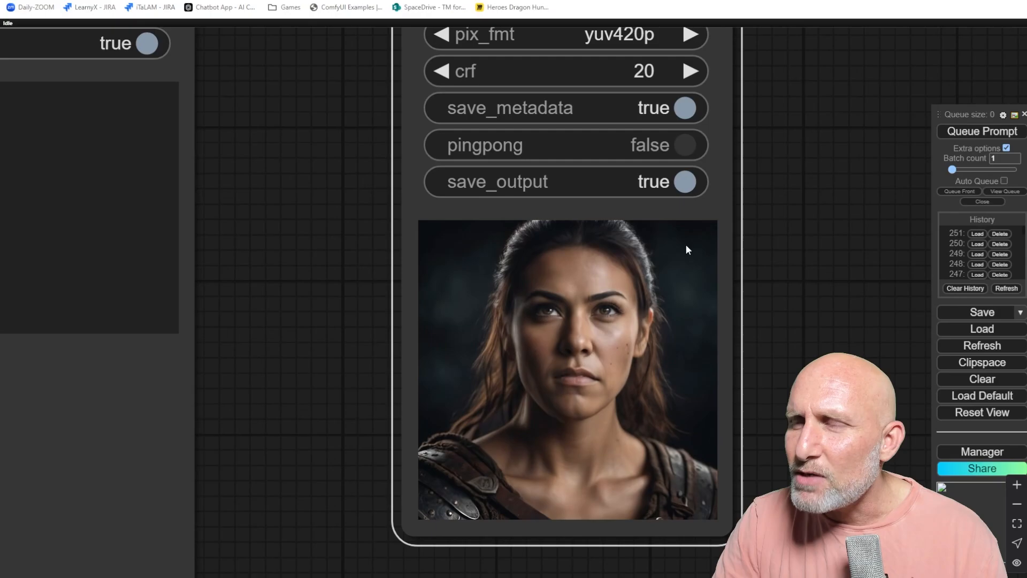
scroll(717, 361, "down", 7)
left_click_drag(487, 301, 621, 303)
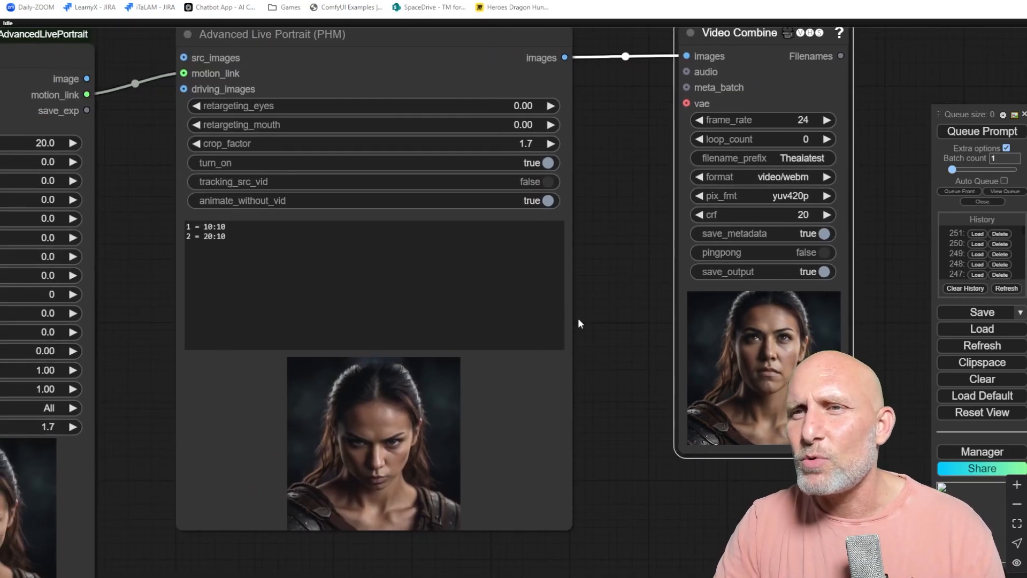
scroll(502, 379, "down", 4)
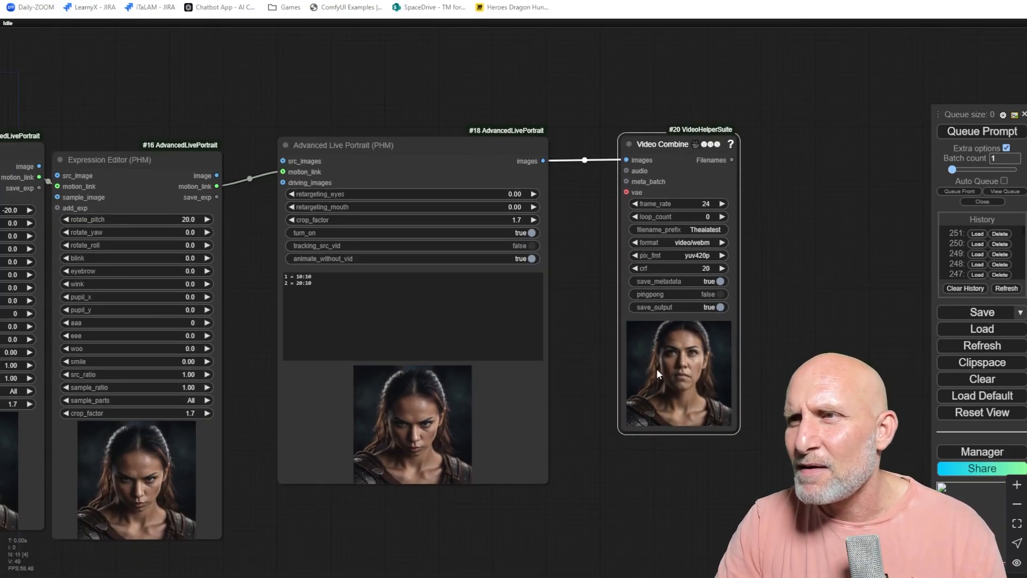
scroll(604, 321, "up", 7)
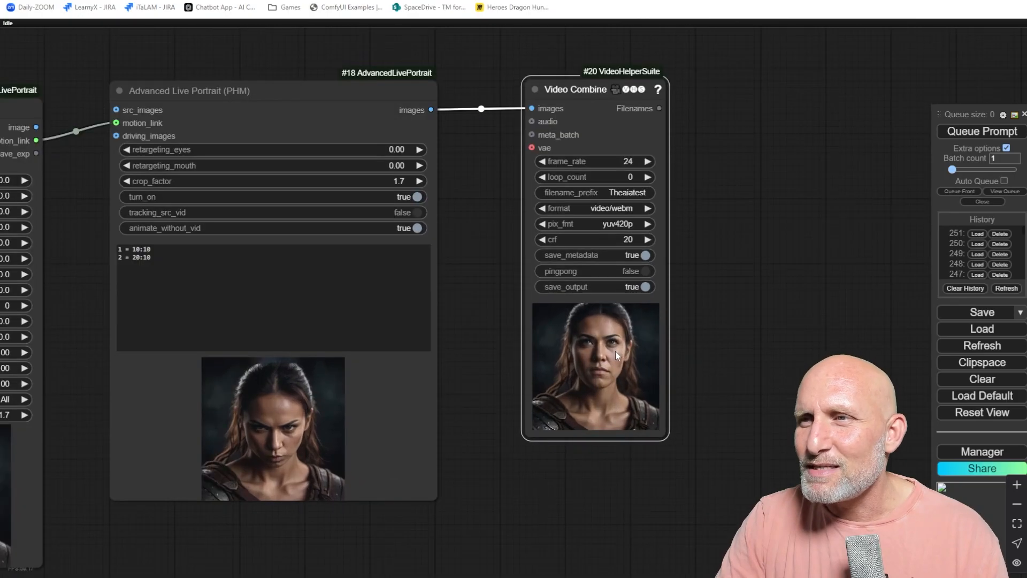
scroll(592, 362, "down", 4)
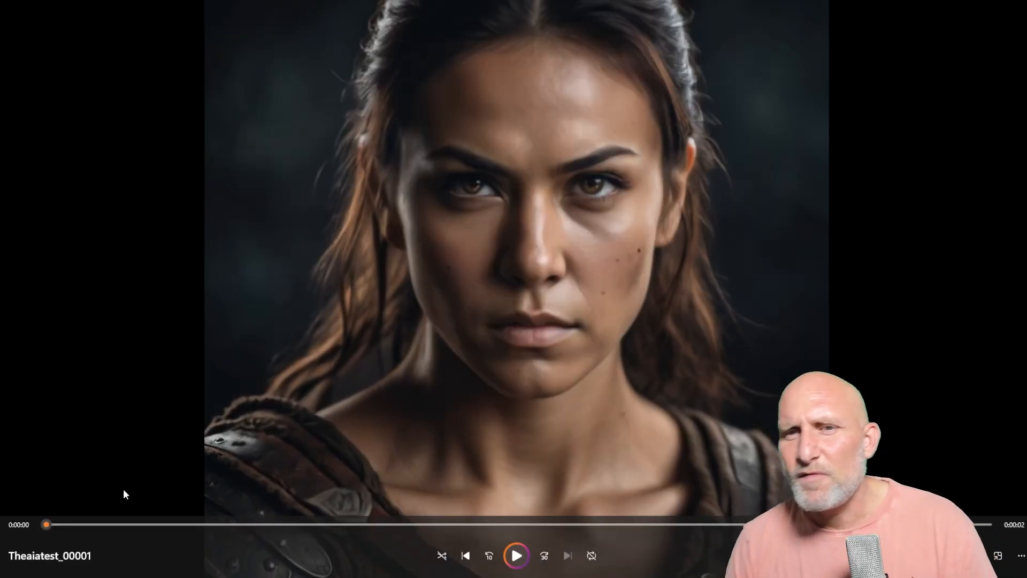
Play the exported Theaiatest_00001 video in the media player.
left_click(517, 557)
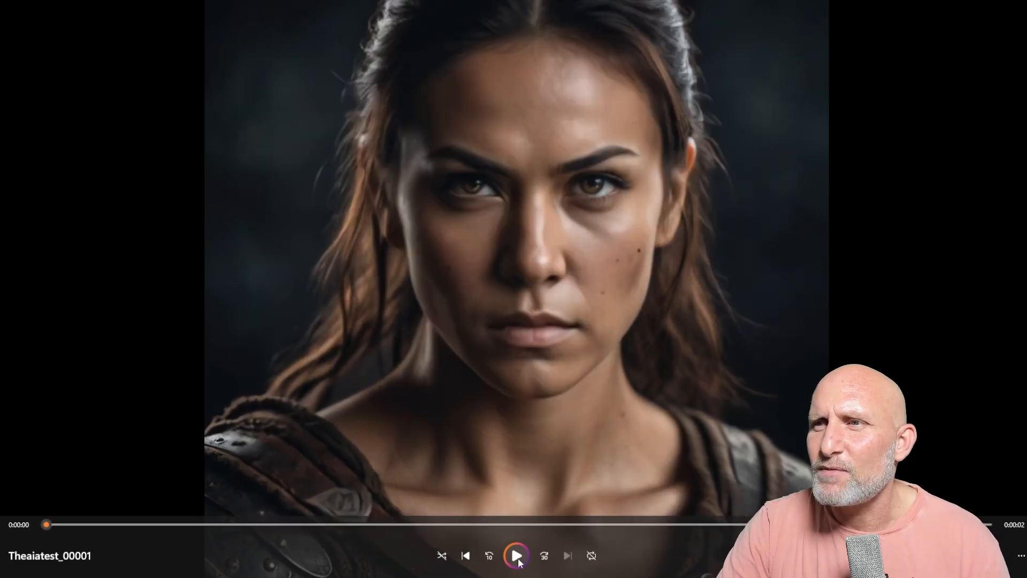
left_click(516, 556)
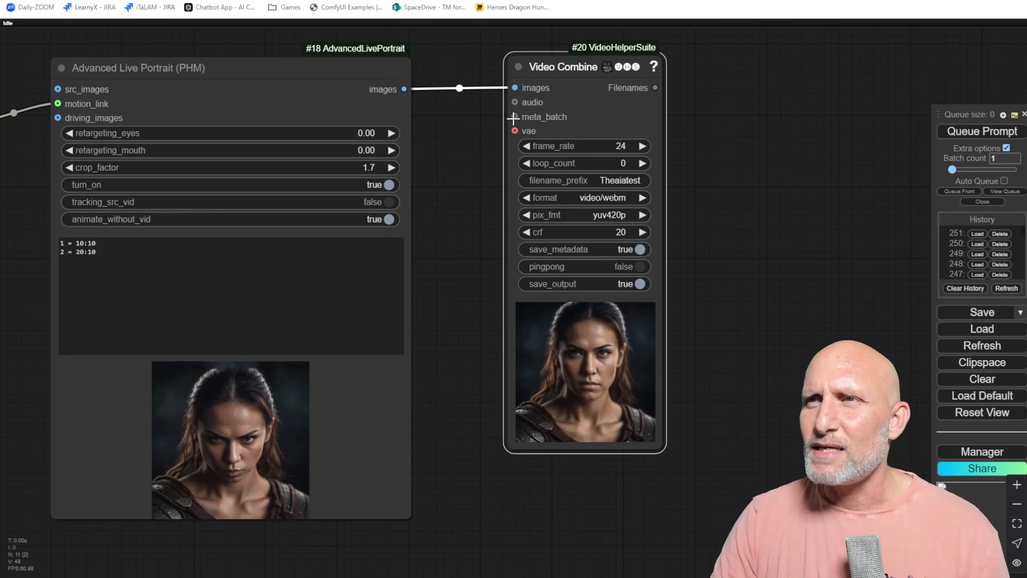
Delete both chained Expression Editor nodes from the workflow.
scroll(480, 159, "down", 2)
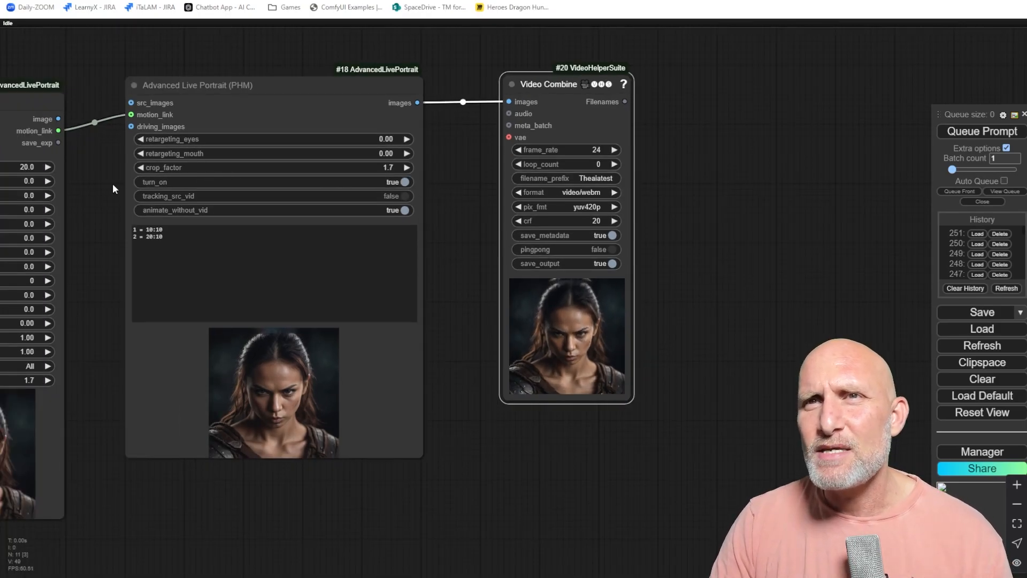
left_click_drag(114, 188, 276, 219)
left_click_drag(249, 260, 514, 226)
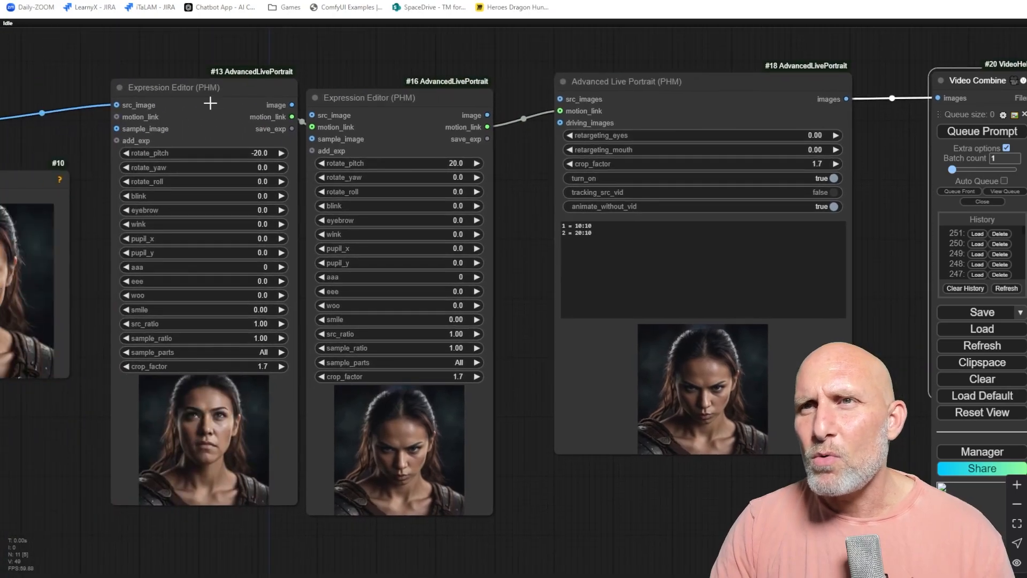
left_click(387, 100)
key("Delete")
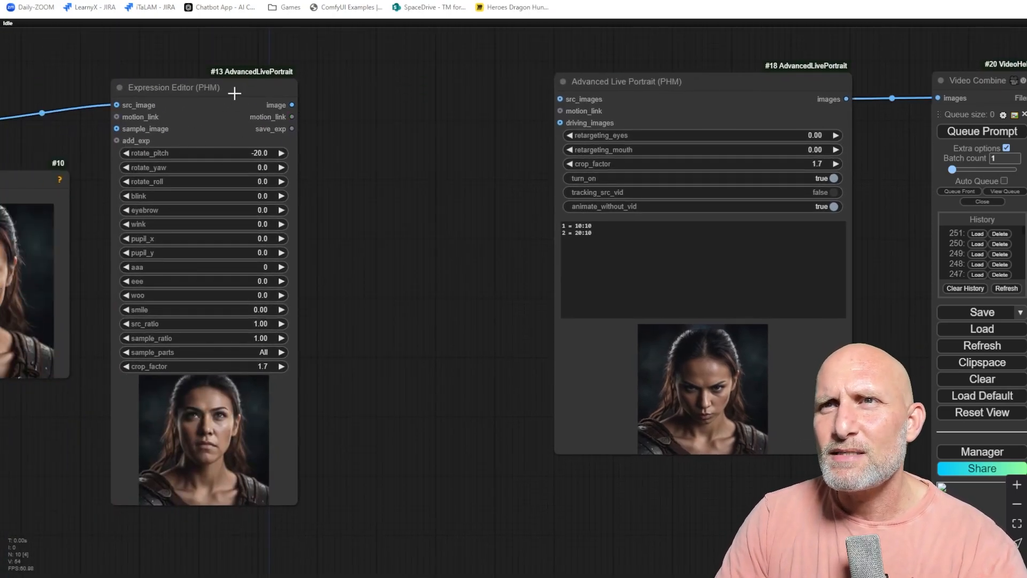
left_click(235, 92)
key("Delete")
Connect the VAE Decode image output directly to the Advanced Live Portrait src_images input.
scroll(224, 181, "down", 2)
left_click_drag(222, 177, 369, 164)
scroll(304, 214, "up", 4)
scroll(411, 183, "down", 3)
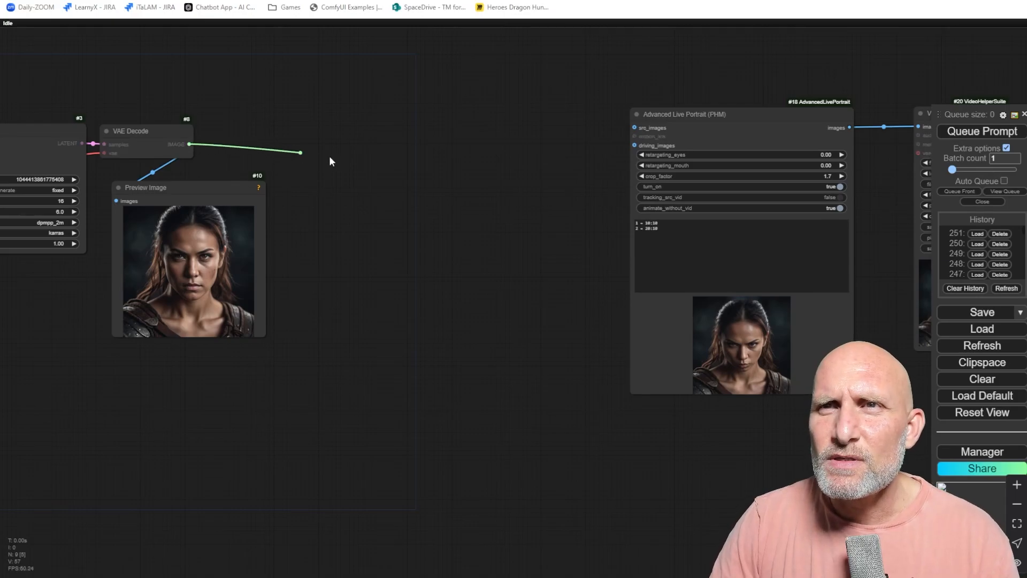
left_click_drag(329, 156, 636, 128)
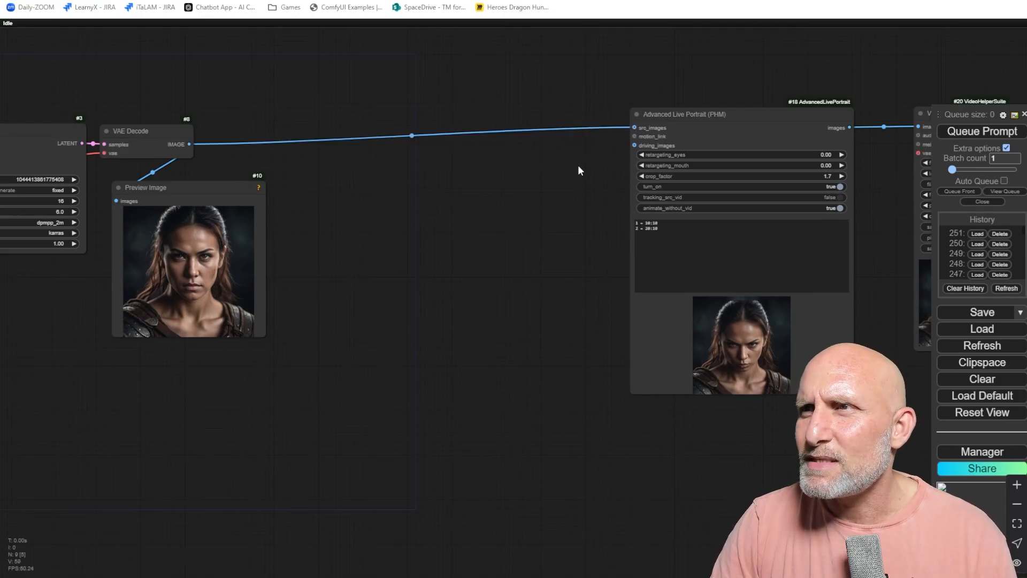
Add a Load Video (Upload) node beside the Advanced Live Portrait node via the node search.
scroll(584, 169, "up", 5)
left_click_drag(586, 171, 419, 165)
scroll(428, 167, "up", 3)
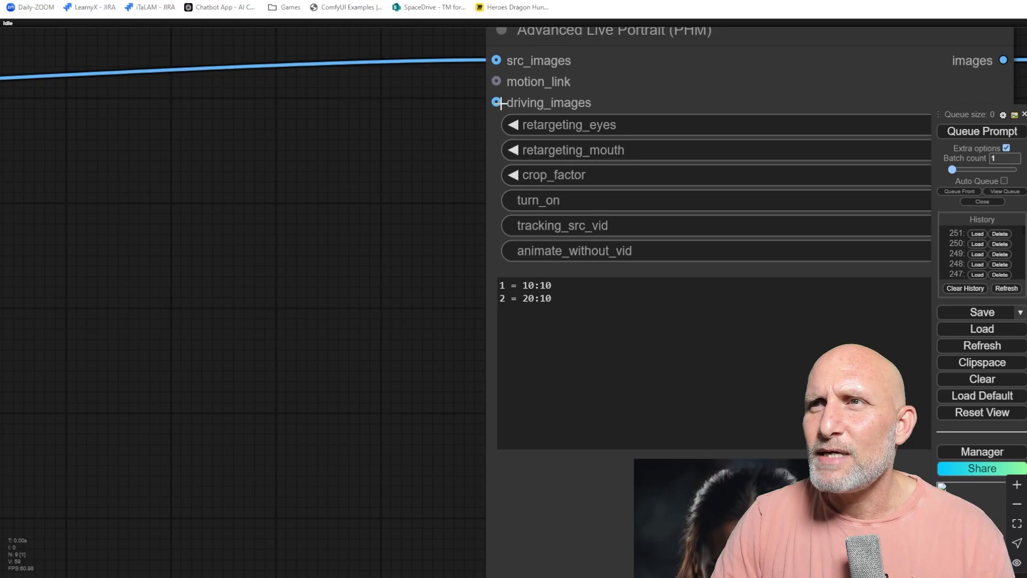
double_click(280, 223)
type("loca")
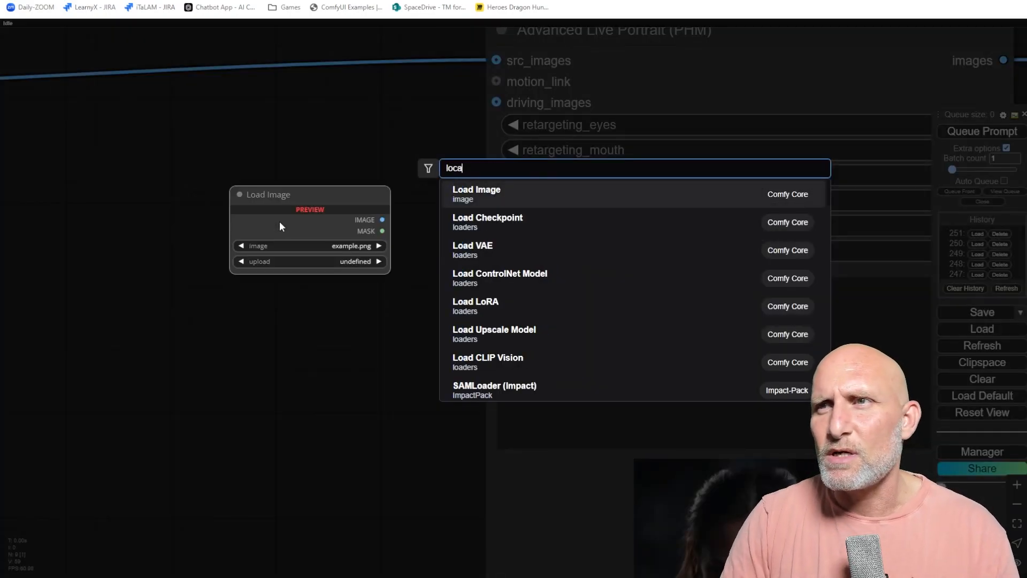
key("shift+Home")
type("load video")
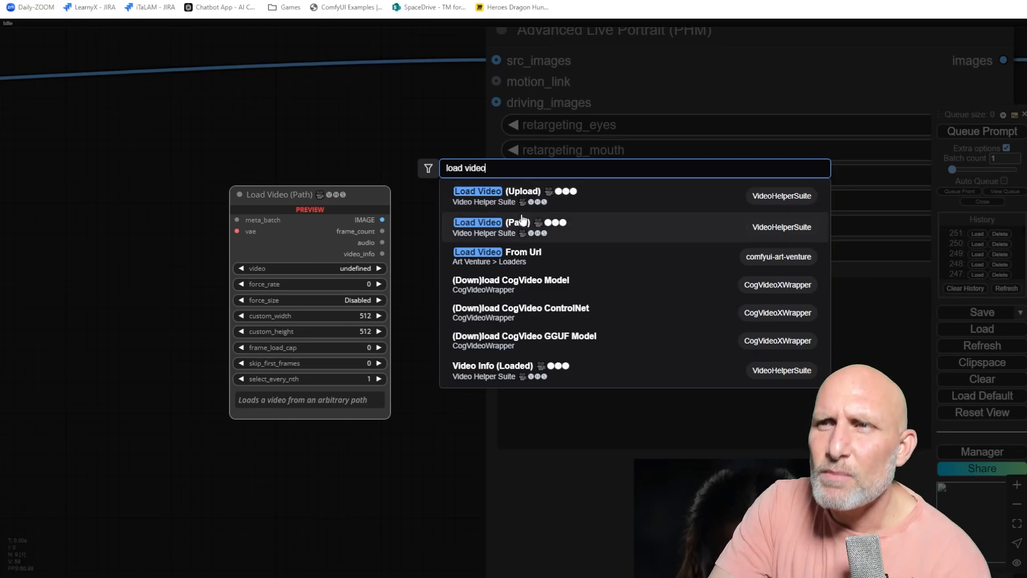
left_click(484, 197)
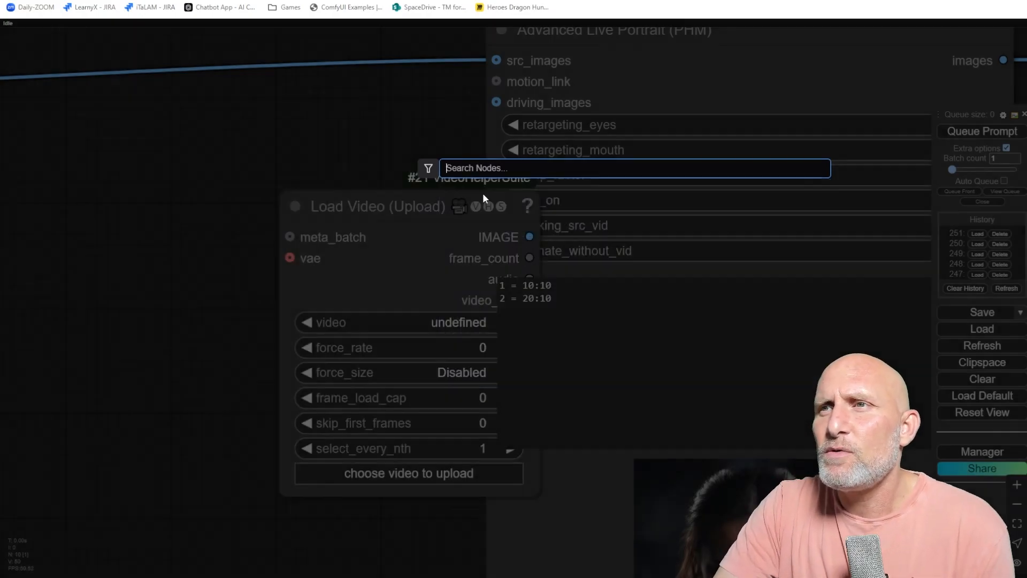
left_click_drag(426, 195, 203, 139)
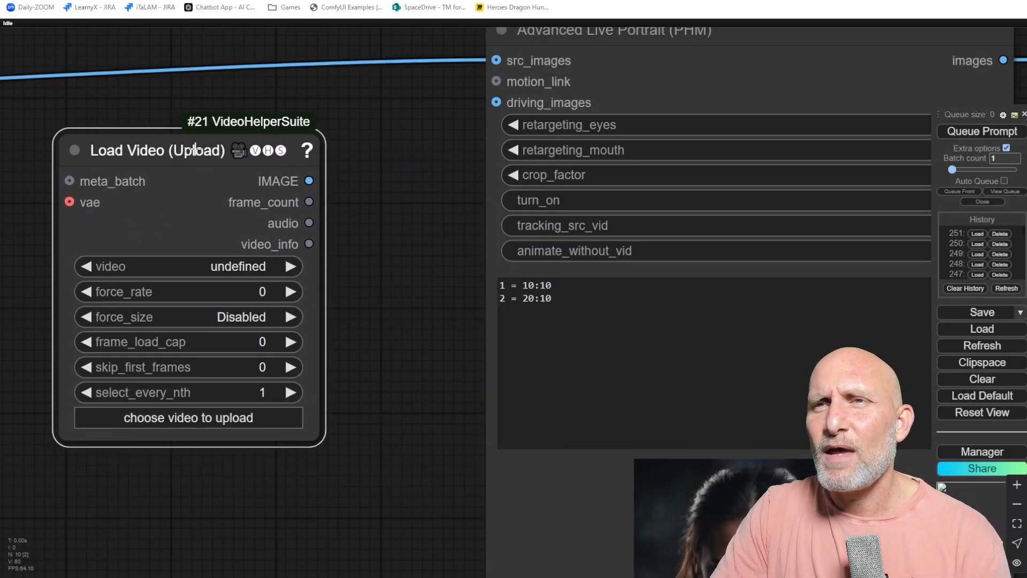
Upload the video WIN_20241018_00_42_26_Pro.mp4 into the Load Video (Upload) node.
scroll(362, 227, "down", 3)
left_click_drag(366, 225, 394, 238)
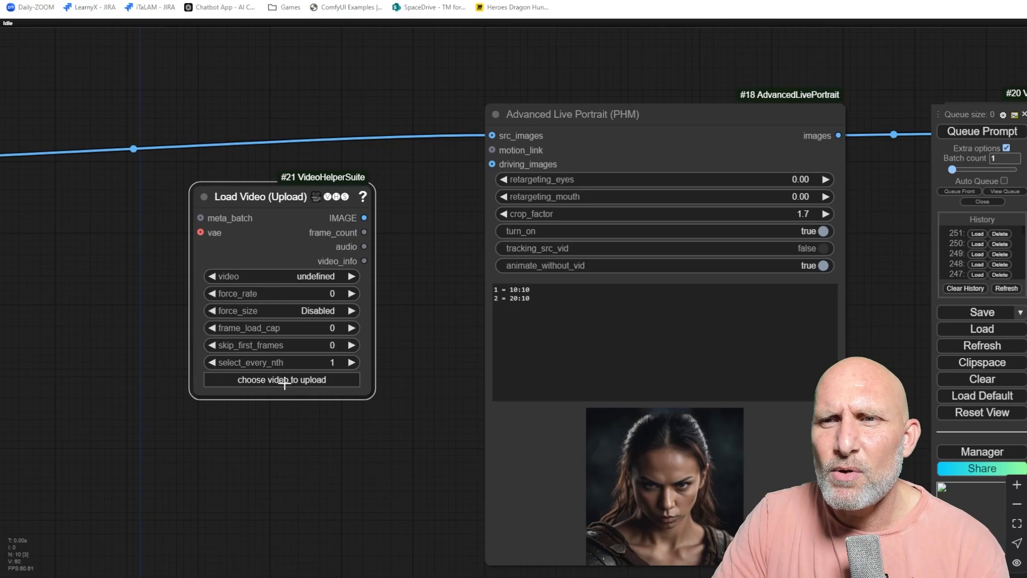
left_click(266, 379)
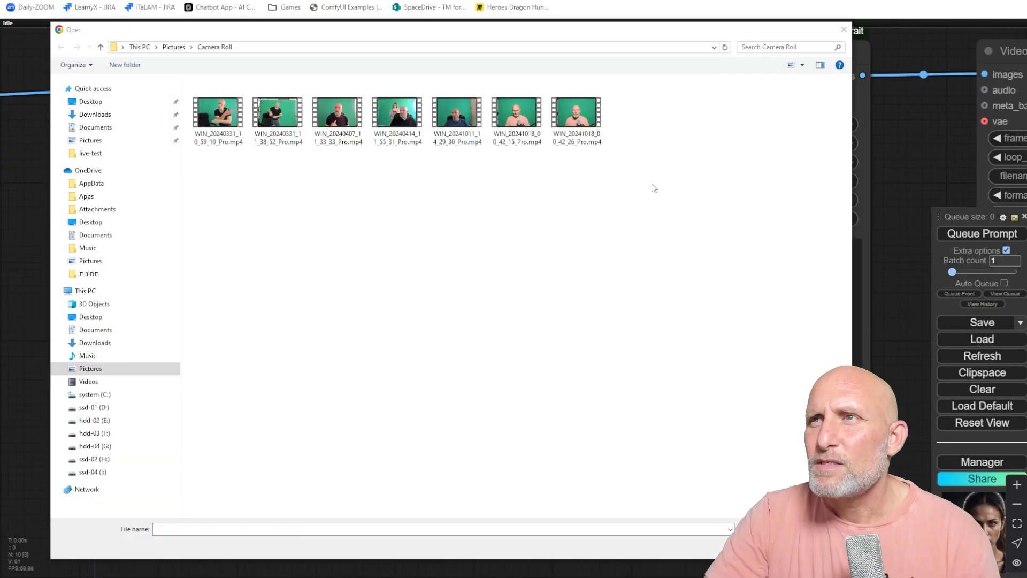
double_click(594, 128)
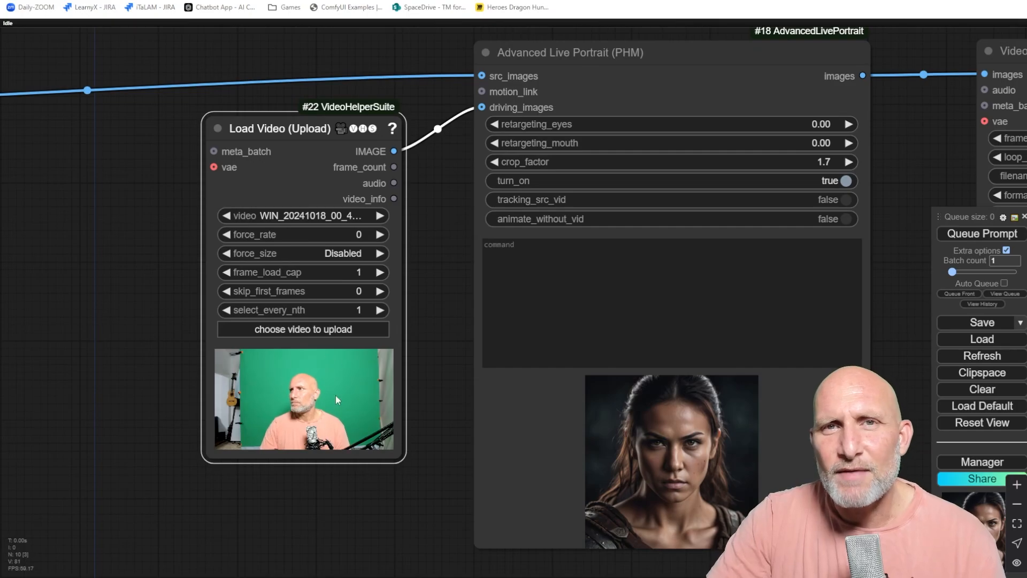
Connect the Load Video IMAGE output to the Advanced Live Portrait driving_images input.
scroll(313, 421, "up", 7)
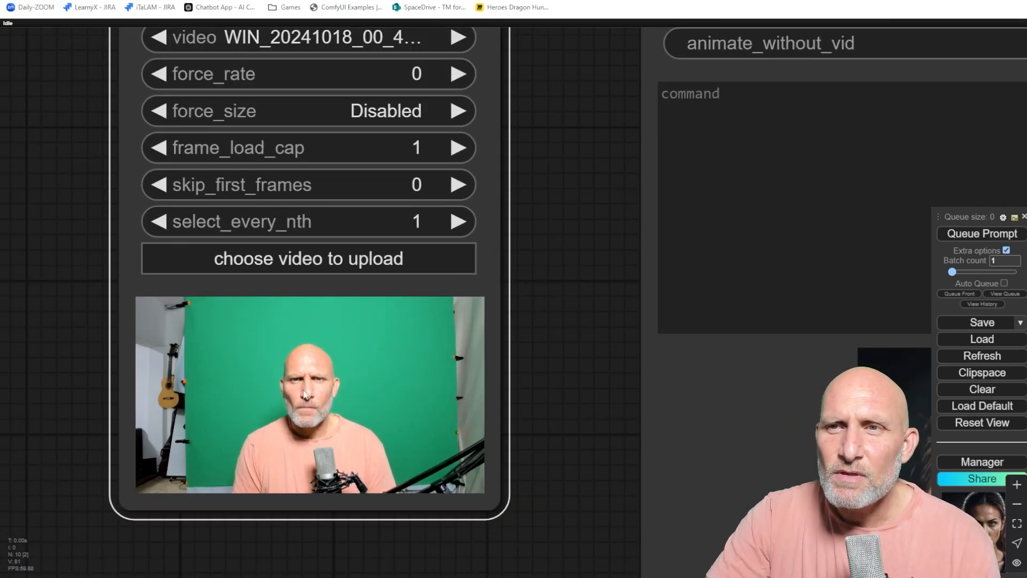
scroll(405, 317, "down", 6)
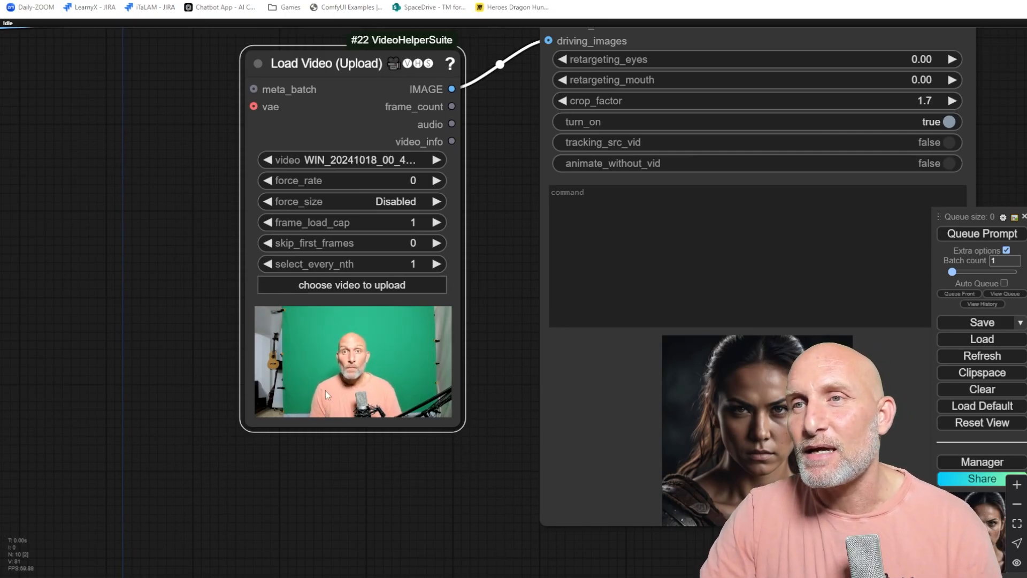
scroll(464, 236, "down", 1)
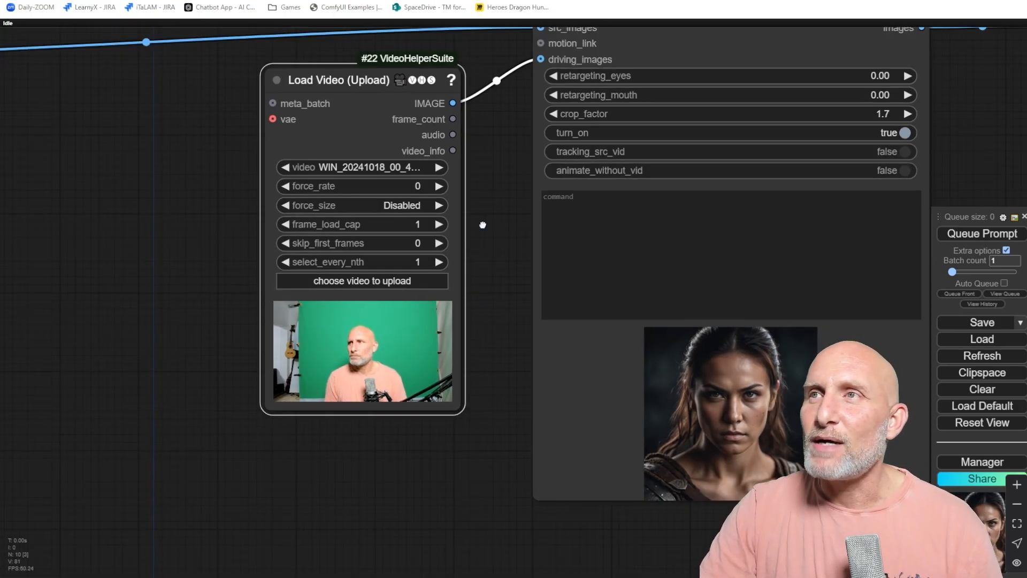
left_click_drag(481, 225, 457, 264)
left_click_drag(428, 143, 454, 150)
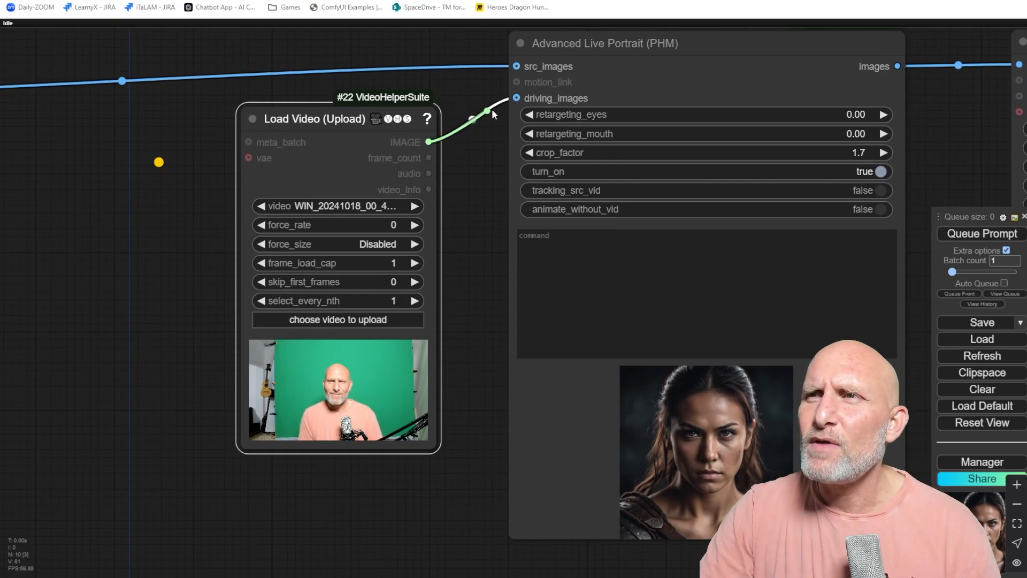
left_click_drag(516, 98, 517, 98)
Set the Load Video frame_load_cap to 1 and queue the workflow.
scroll(570, 102, "down", 3)
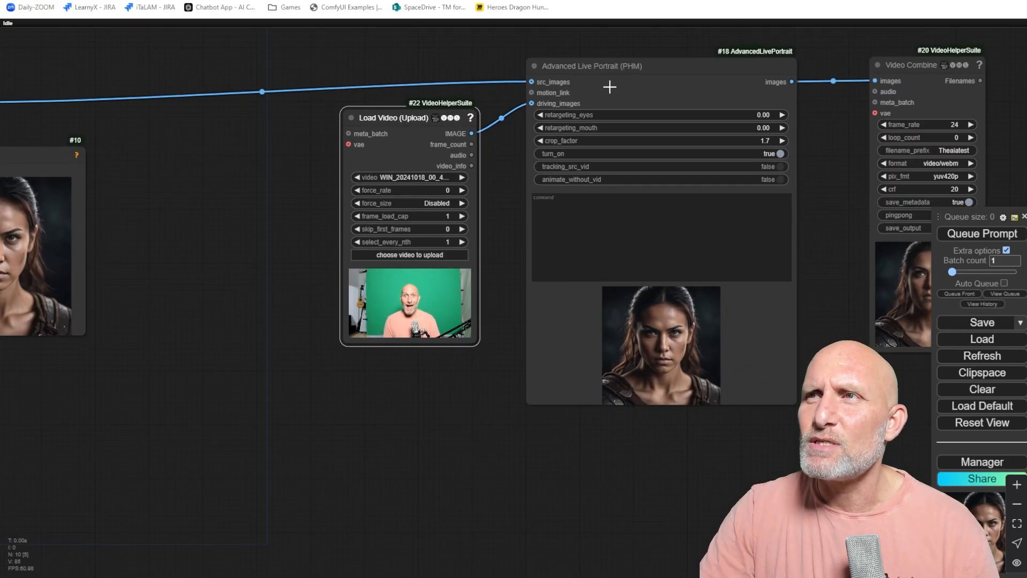
scroll(334, 257, "down", 5)
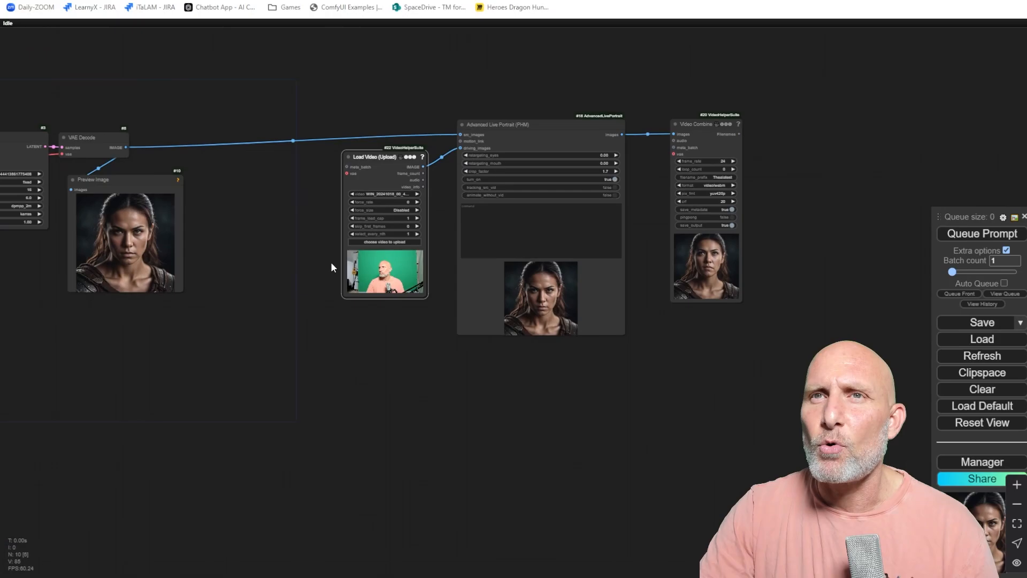
scroll(252, 237, "up", 8)
left_click_drag(425, 153, 212, 262)
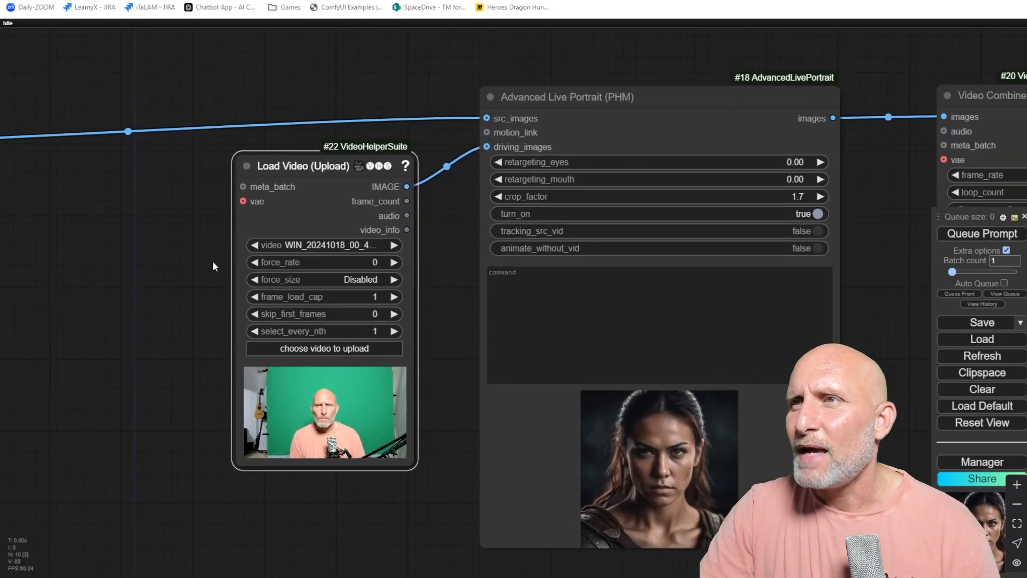
scroll(772, 131, "down", 2)
left_click_drag(879, 80, 772, 80)
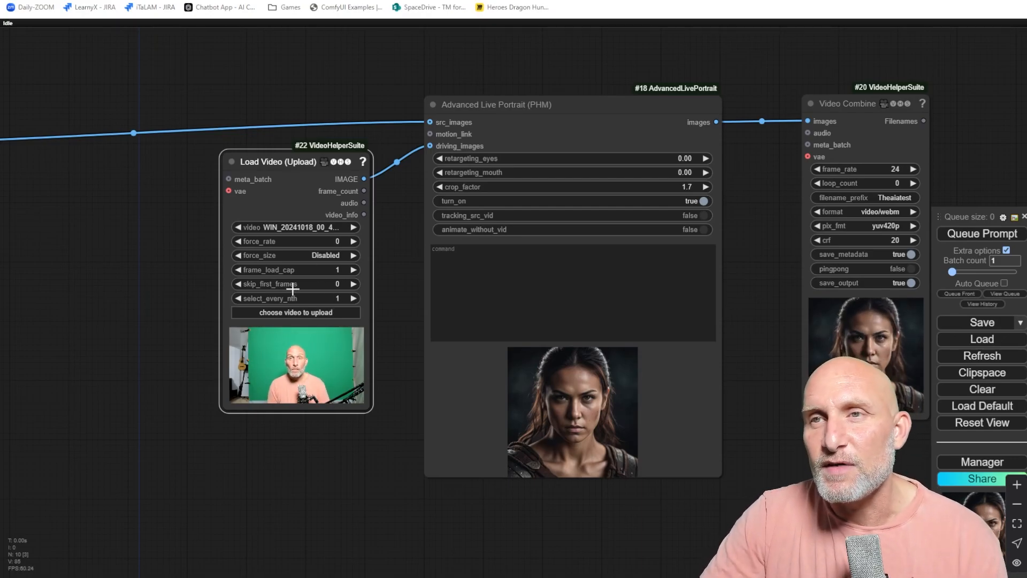
scroll(286, 273, "up", 8)
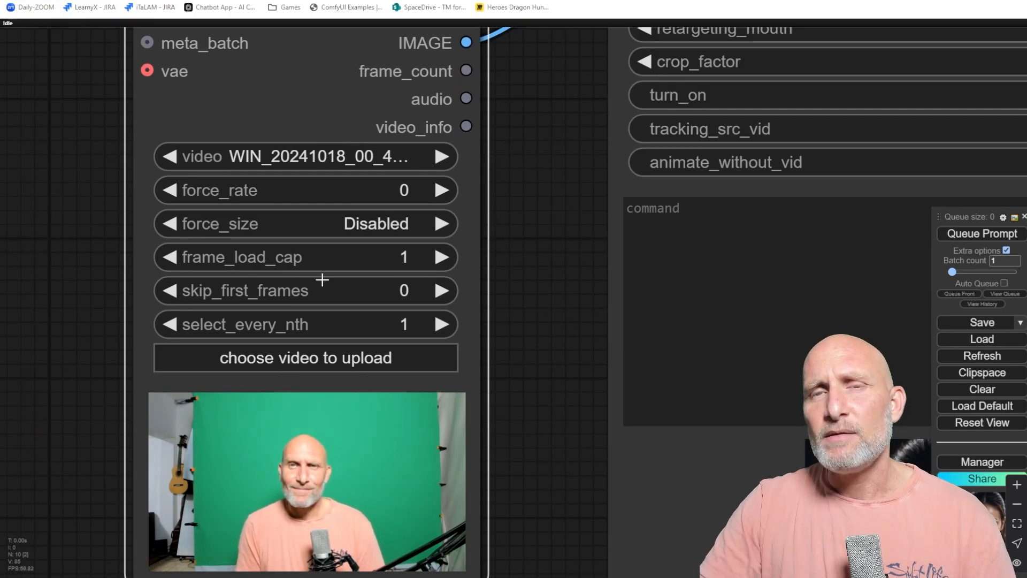
left_click(377, 260)
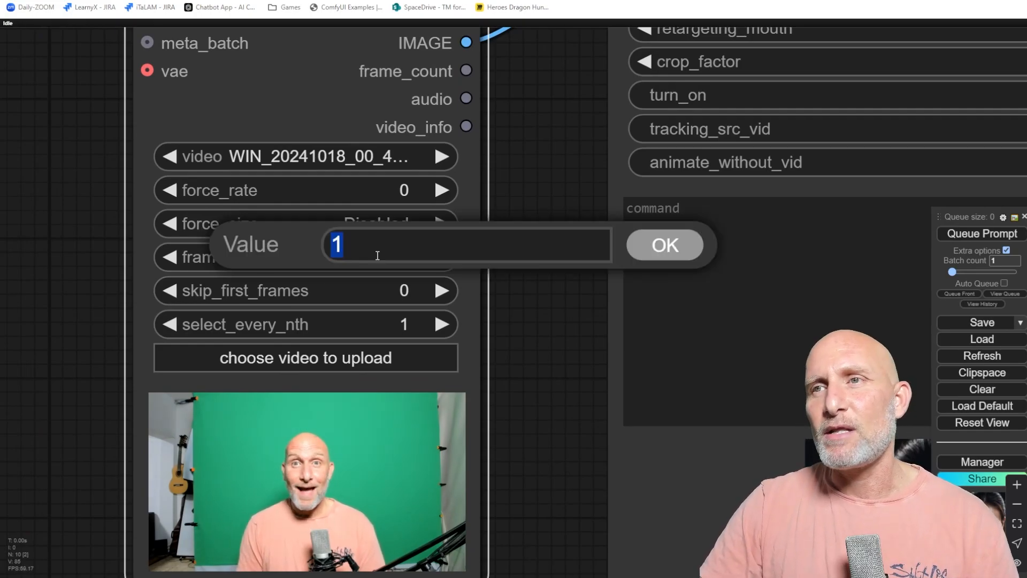
key("Return")
scroll(342, 301, "down", 5)
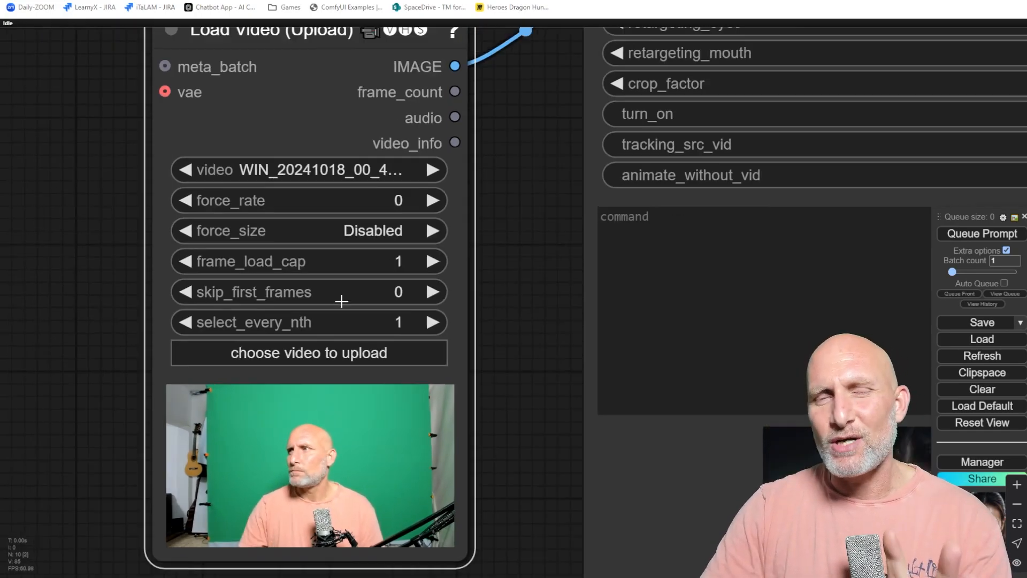
left_click_drag(439, 325, 352, 289)
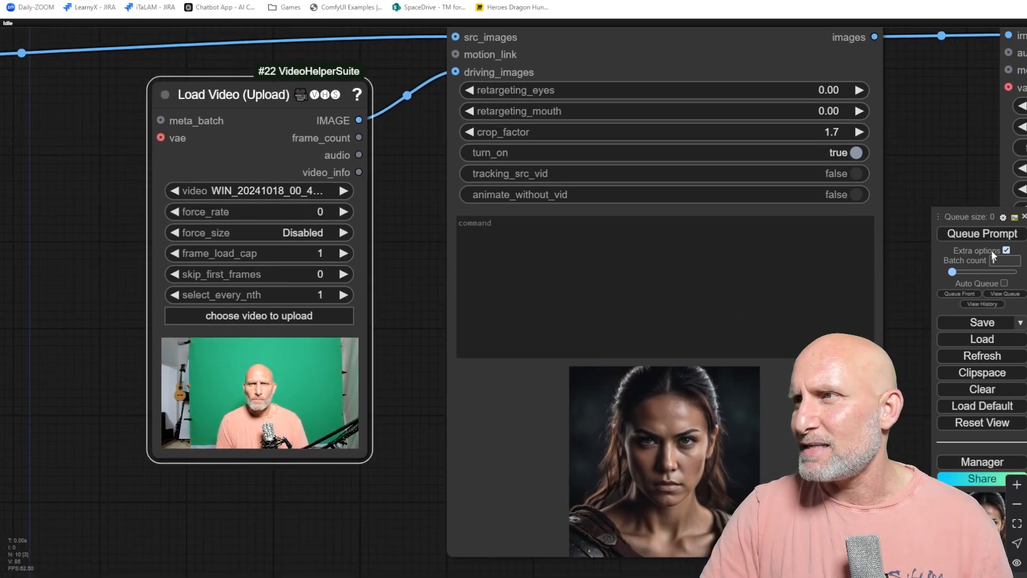
left_click(980, 238)
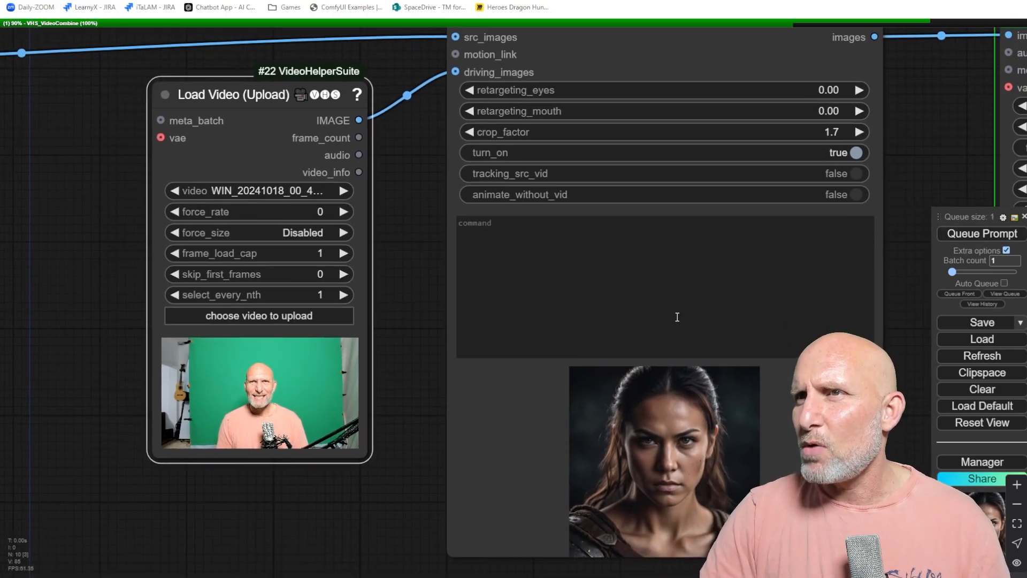
Turn off save_output on the Video Combine node.
scroll(404, 295, "down", 6)
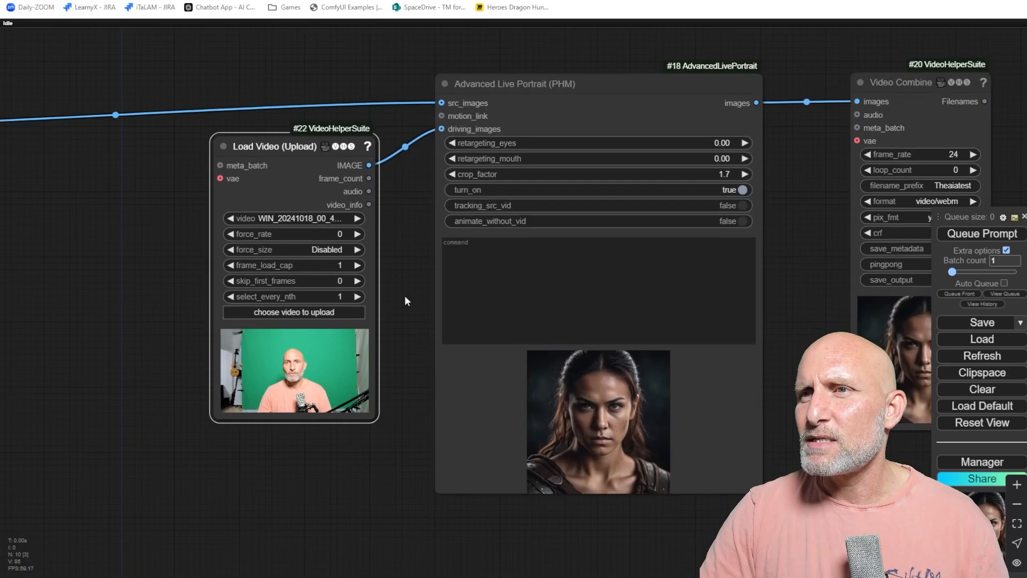
scroll(688, 288, "up", 6)
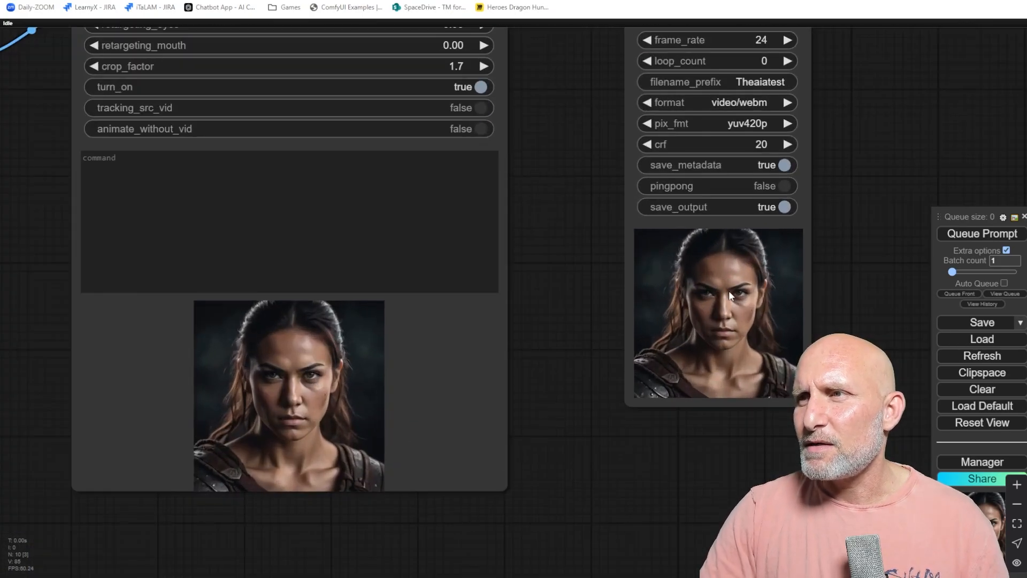
scroll(729, 291, "down", 3)
left_click(759, 233)
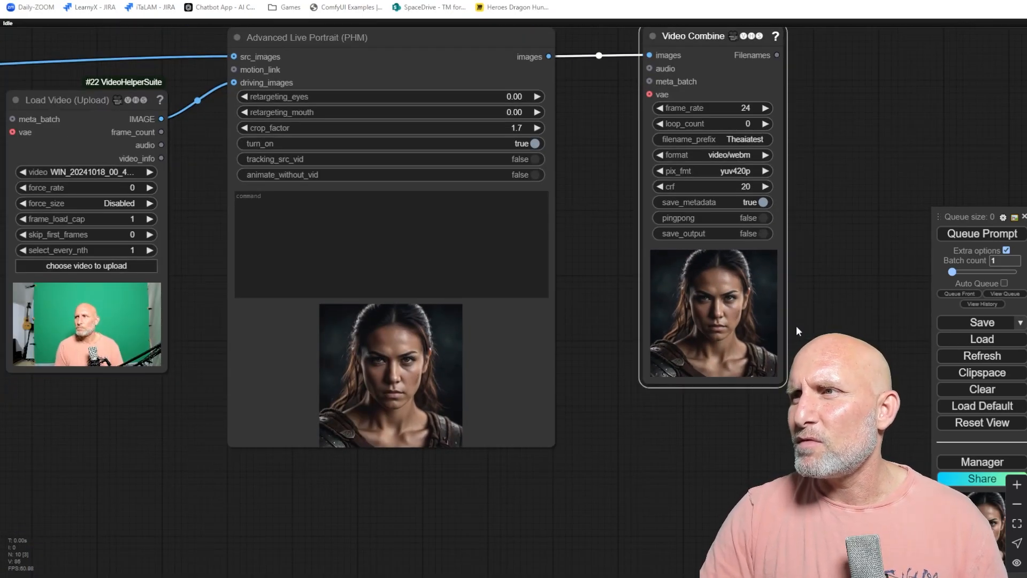
left_click_drag(550, 297, 619, 335)
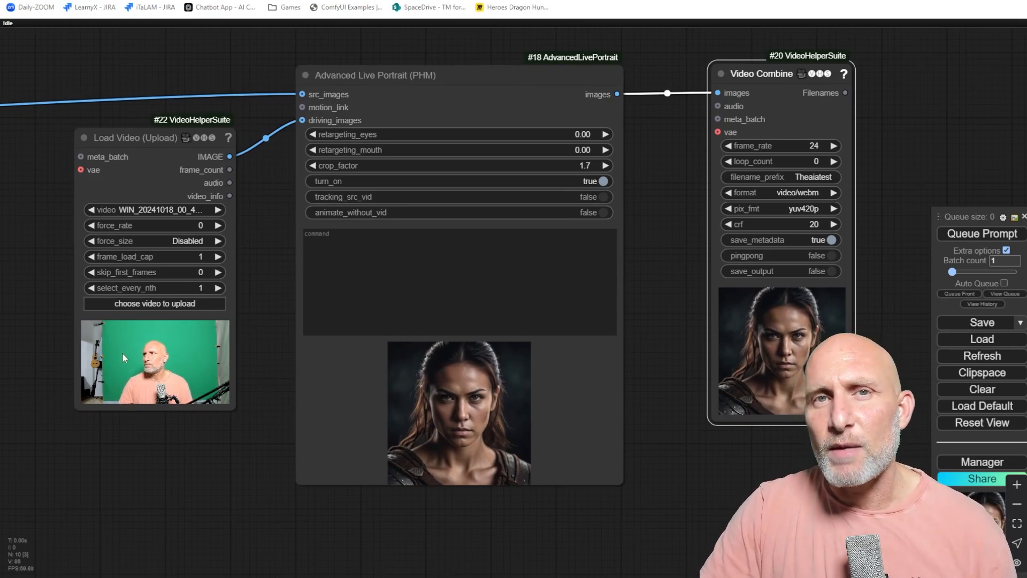
Set the Load Video frame_load_cap to 10 and queue the workflow again.
left_click(181, 260)
type("10")
key("Return")
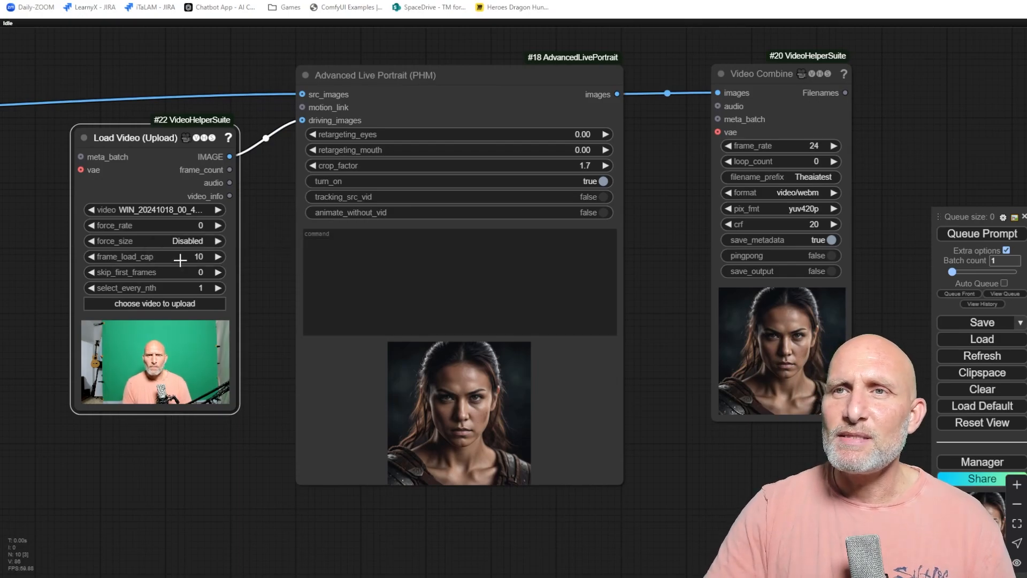
key("ctrl+Return")
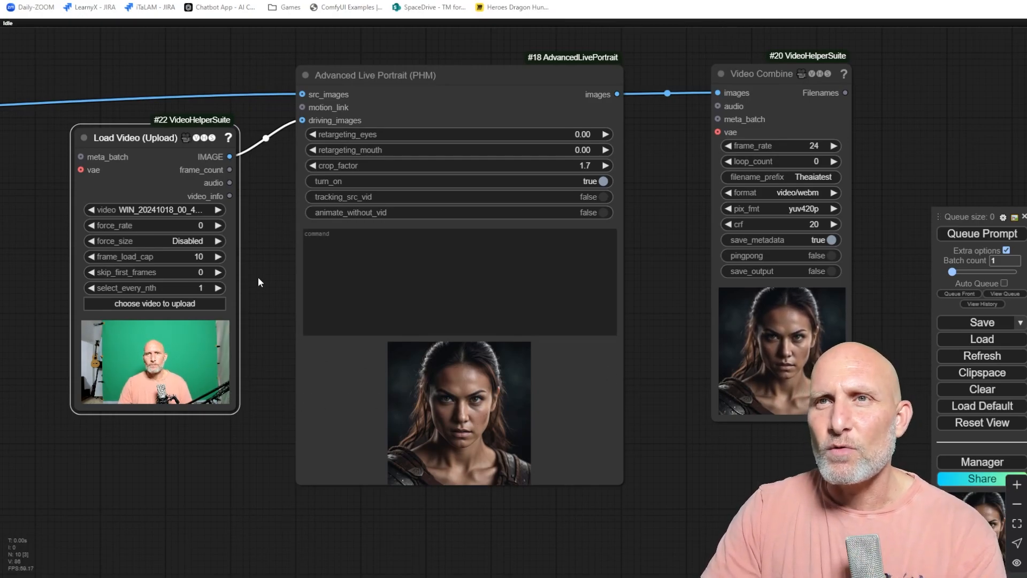
Add a Video Info node fed by the Load Video video_info output.
left_click_drag(248, 216, 136, 400)
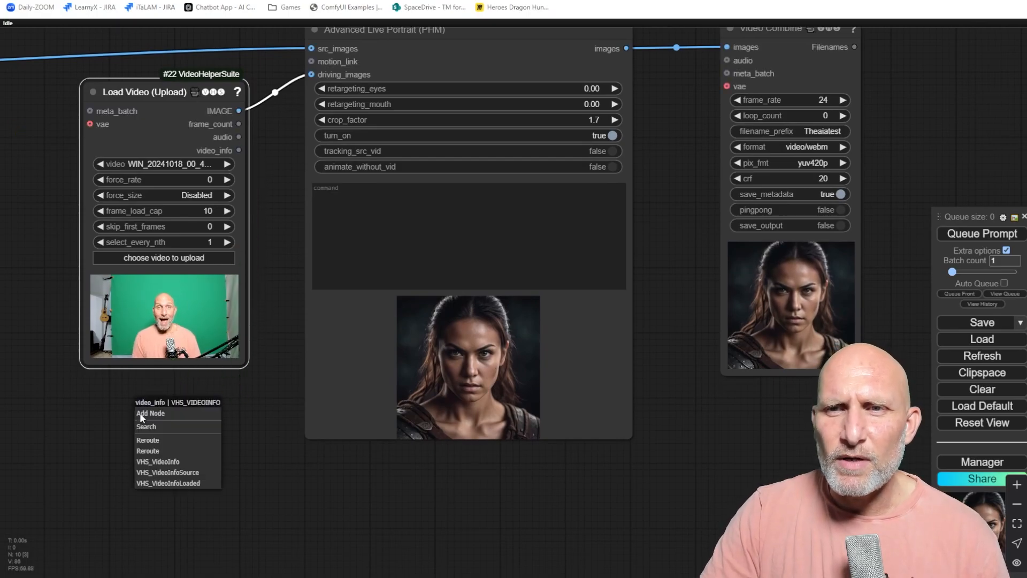
left_click(149, 462)
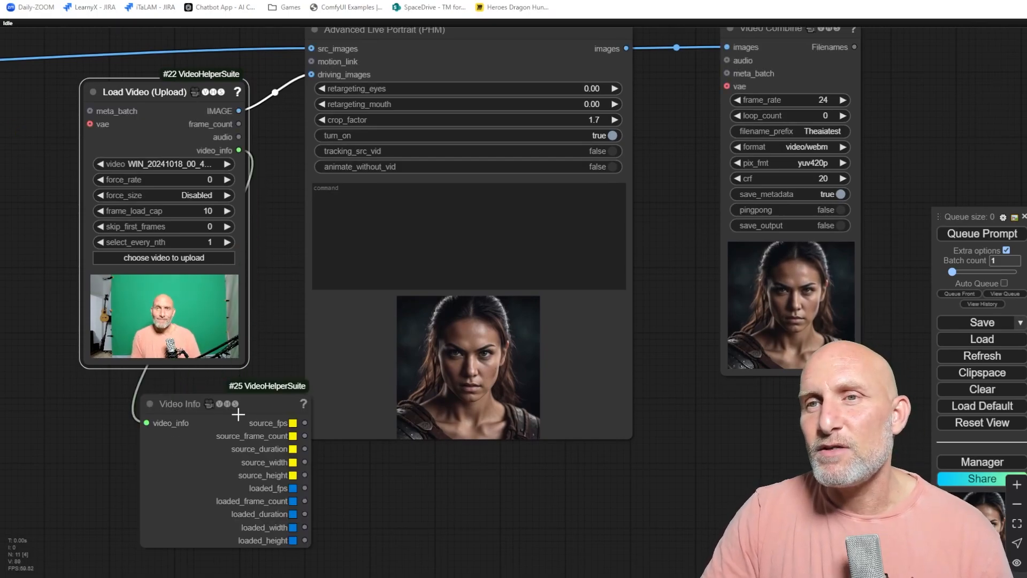
left_click_drag(257, 403, 209, 408)
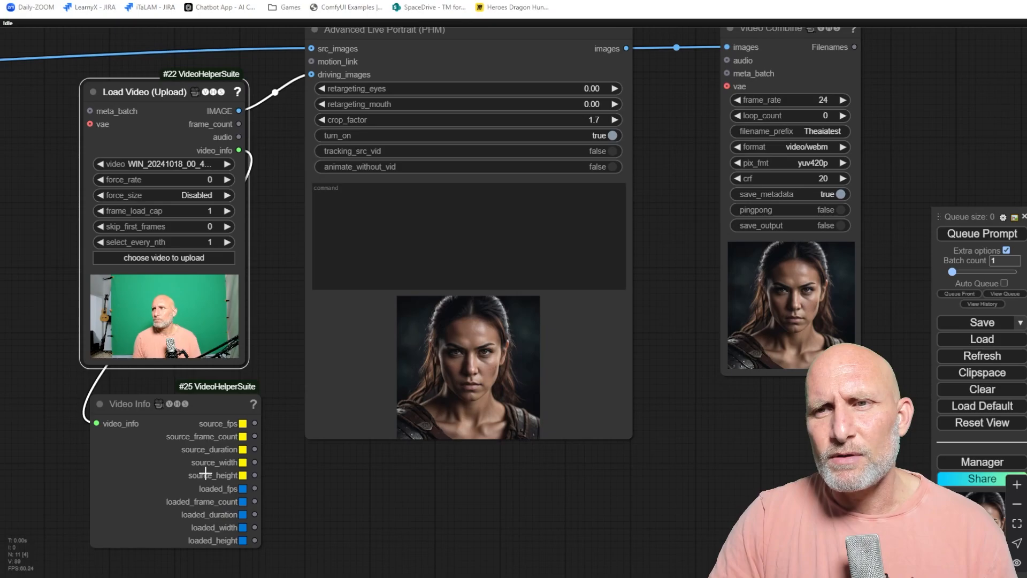
Add a Display Any (rgthree) node connected to the Video Info source_fps output.
left_click_drag(255, 425, 291, 457)
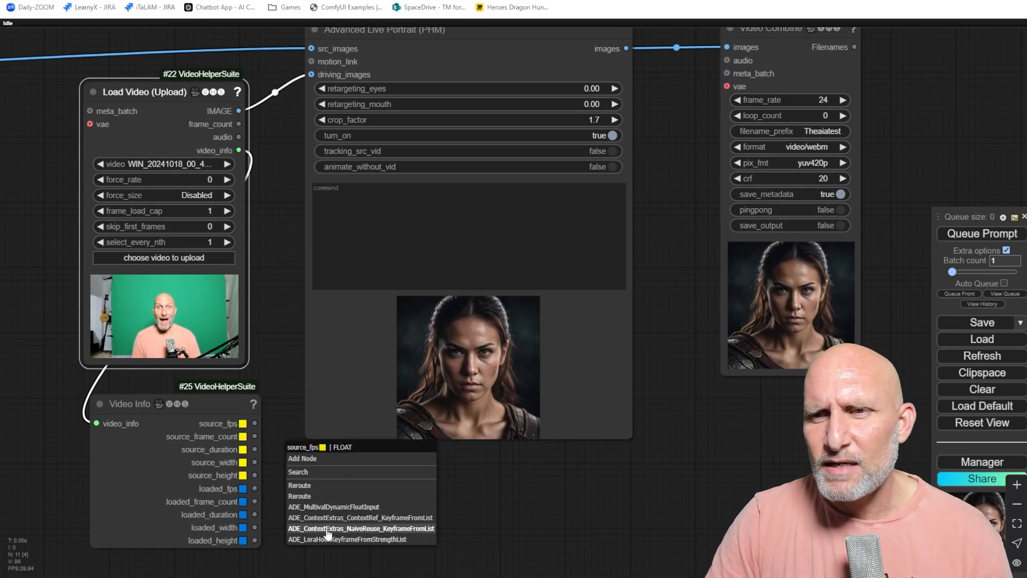
left_click(306, 473)
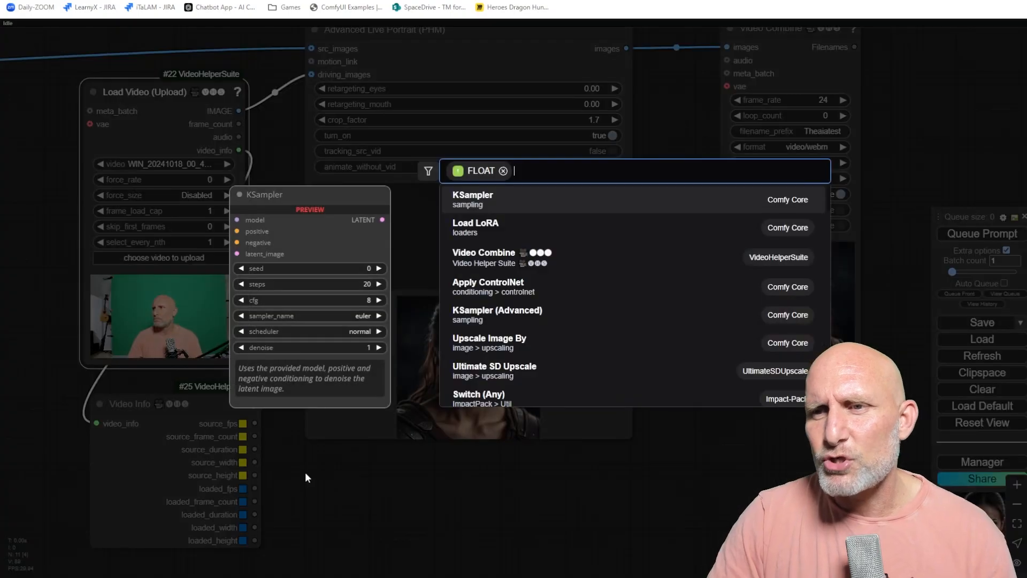
type("disp")
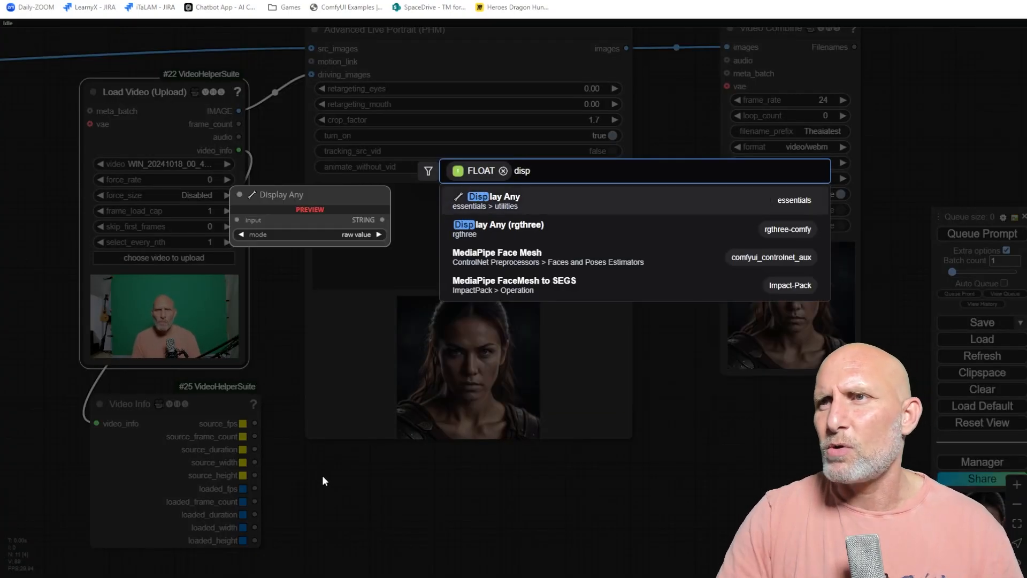
left_click(486, 235)
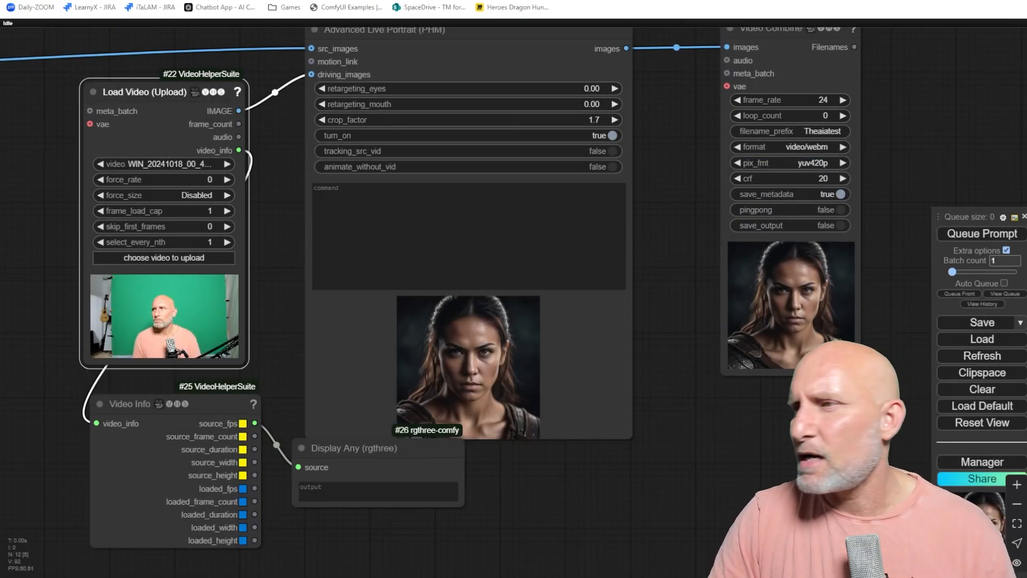
Search the Manager's custom node list for rgthree.
left_click(996, 459)
type("rgthree")
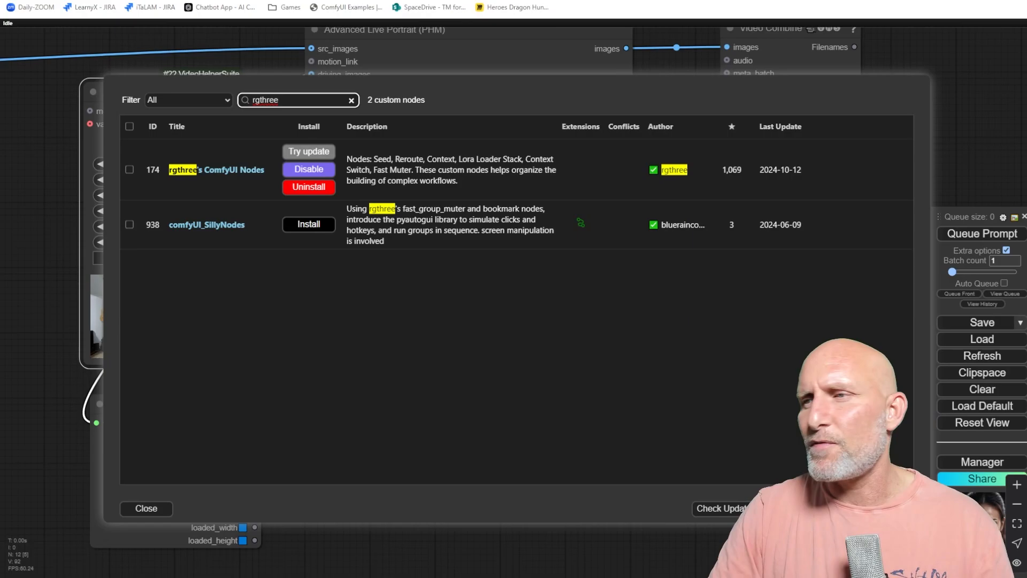
left_click(154, 512)
Add a Display Int (rgthree) node connected to the Video Info source_frame_count output.
left_click(512, 435)
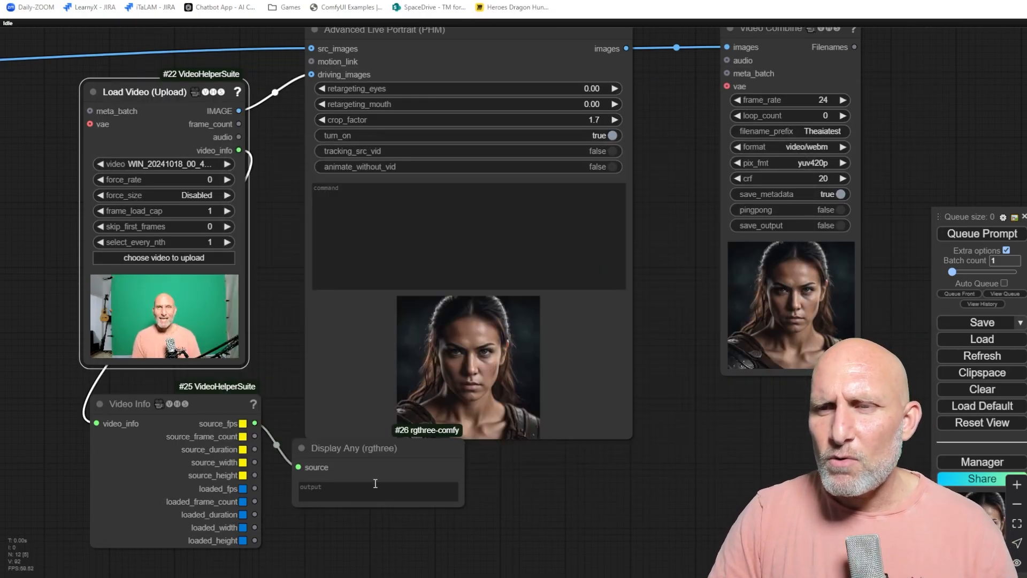
left_click_drag(367, 453, 361, 473)
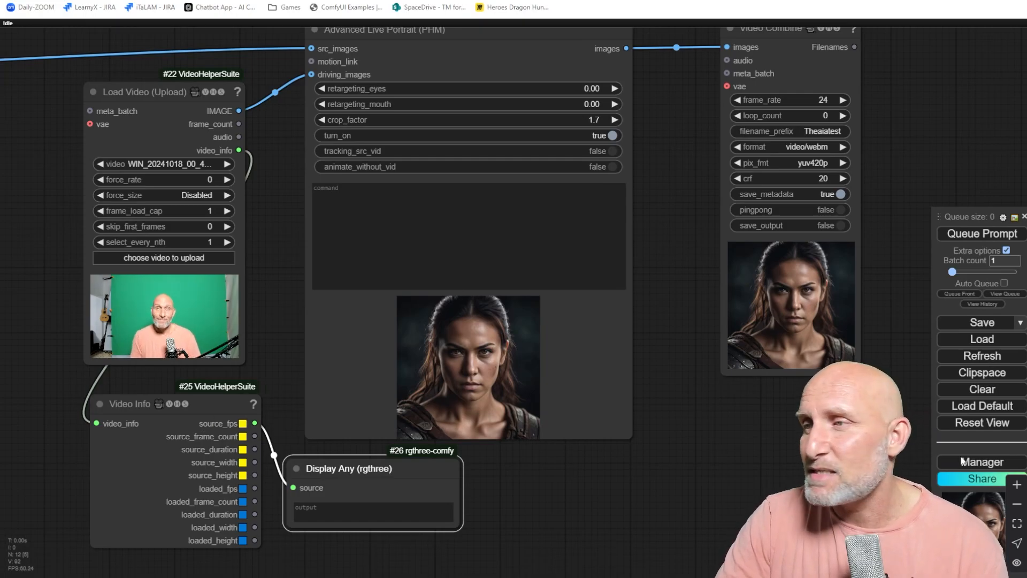
scroll(208, 386, "down", 1)
left_click_drag(257, 372, 288, 493)
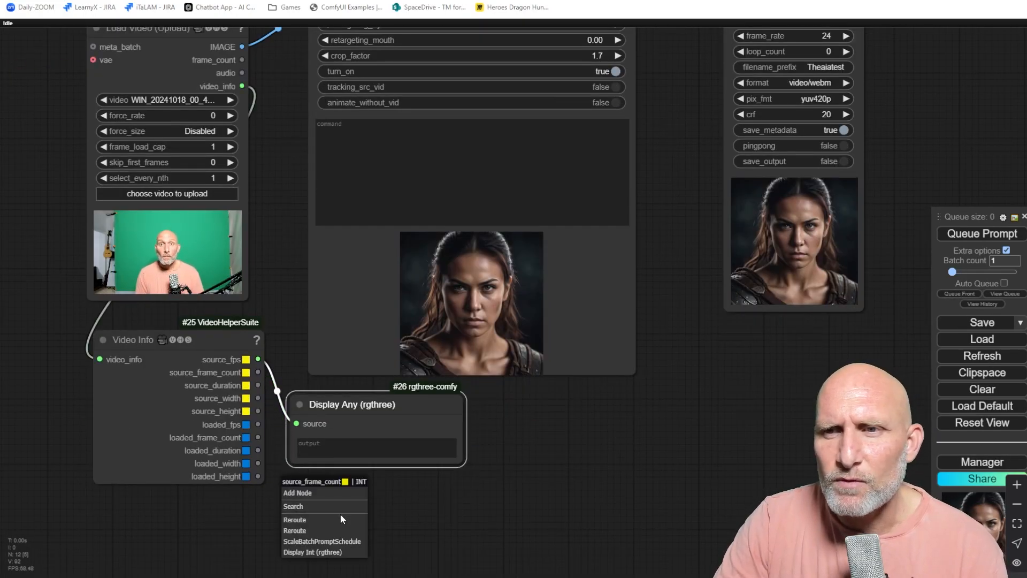
left_click(314, 508)
type("dis")
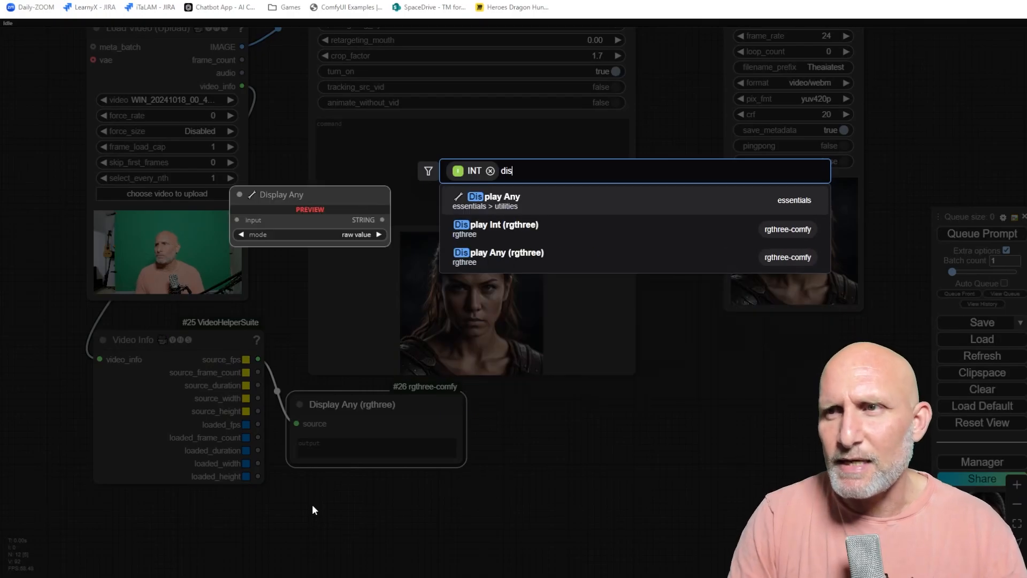
left_click(493, 224)
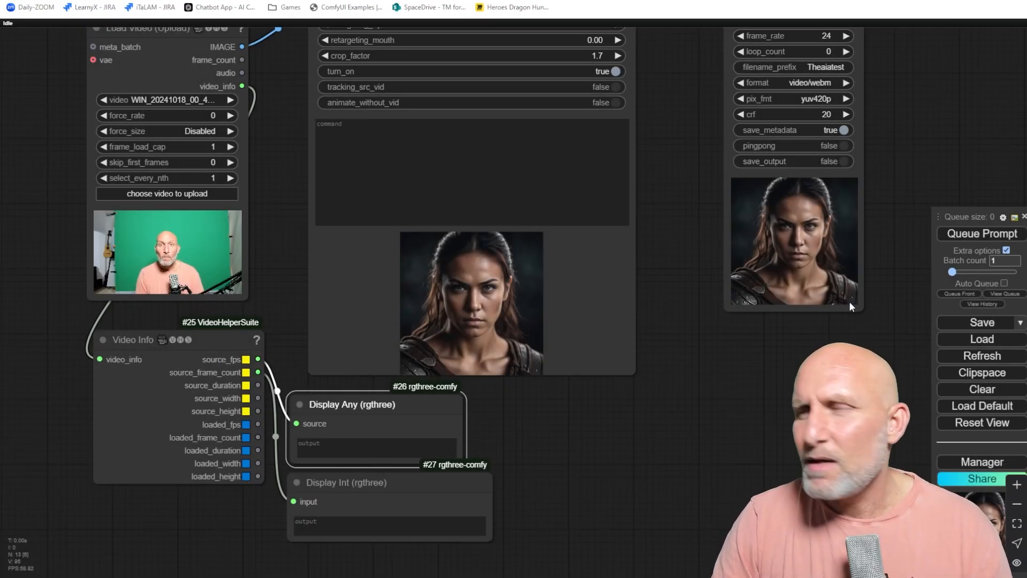
Queue the prompt to evaluate the video info nodes, and examine the displayed source fps and frame count values.
left_click(974, 234)
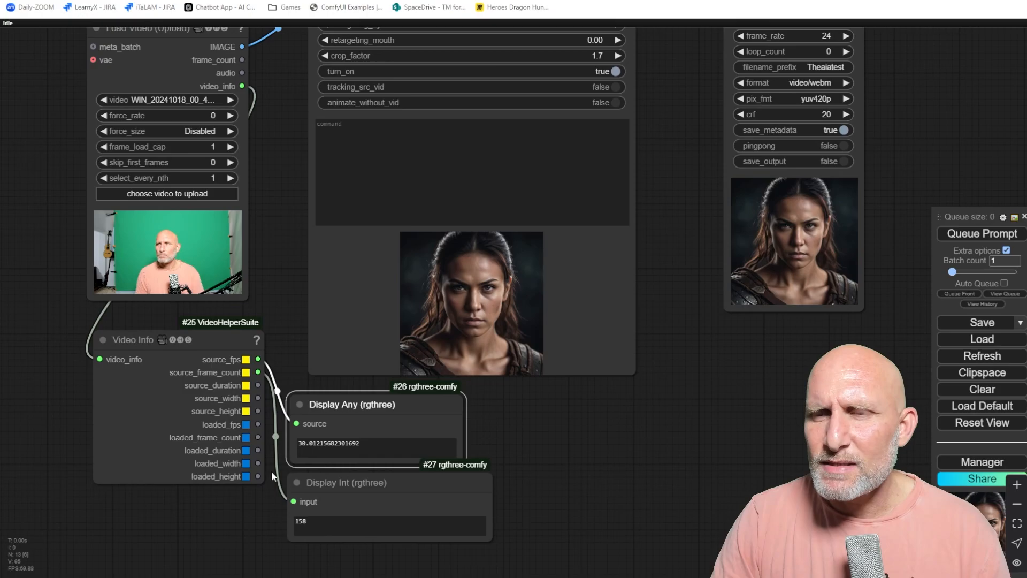
scroll(284, 448, "up", 5)
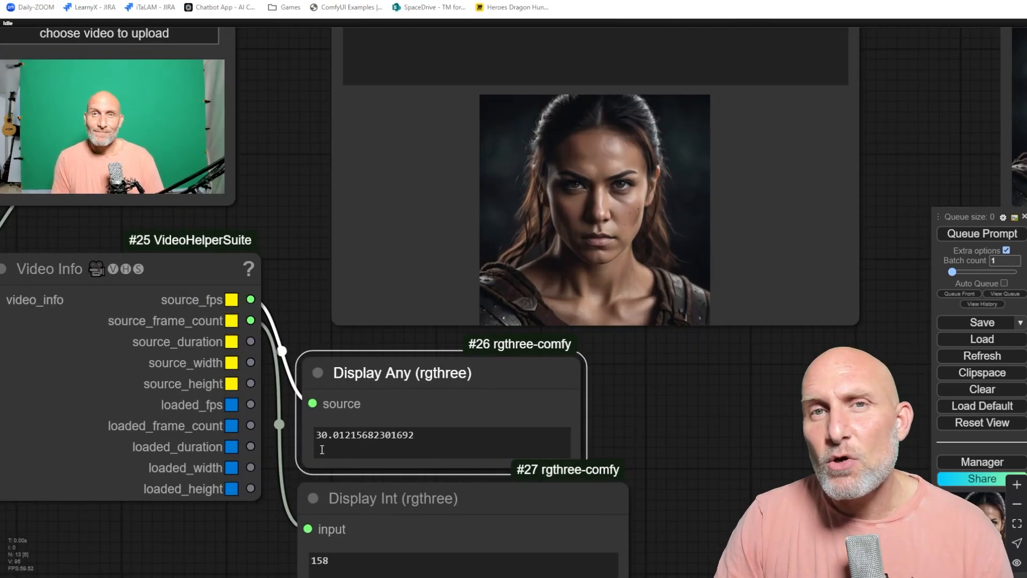
left_click_drag(433, 438, 314, 454)
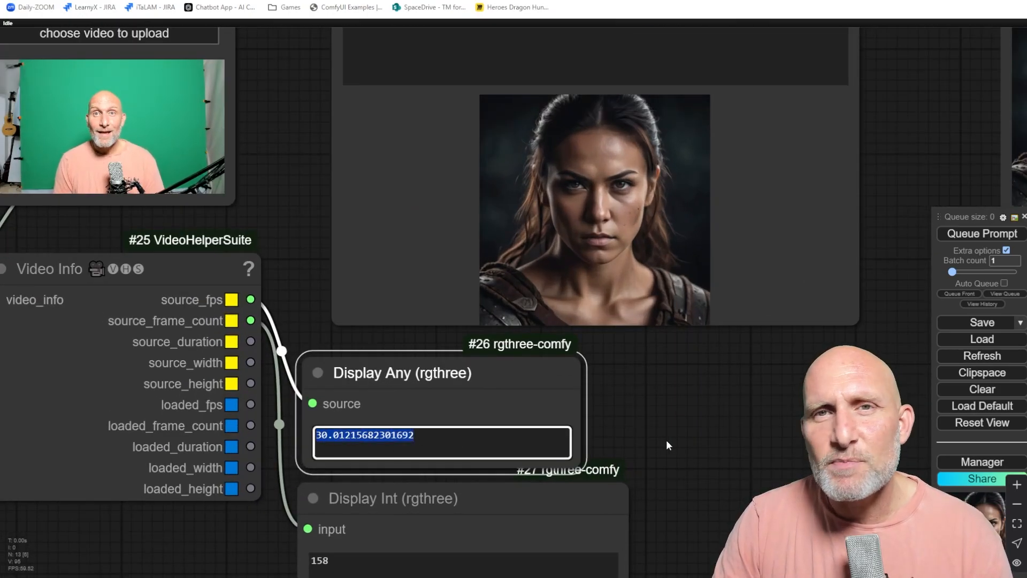
scroll(674, 444, "down", 2)
left_click_drag(691, 475, 693, 385)
left_click_drag(422, 452, 333, 450)
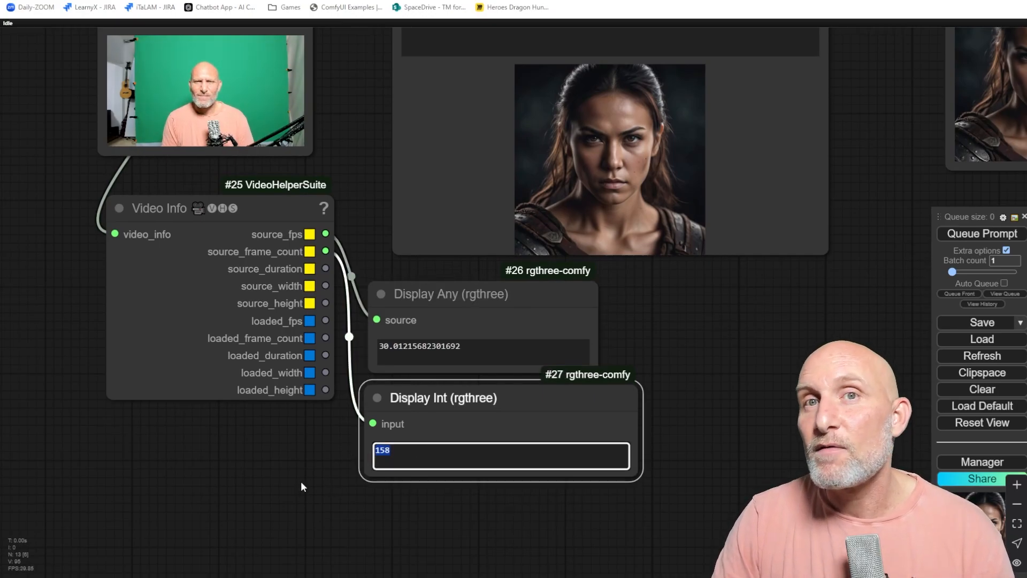
Delete the Display Int, Display Any and Video Info nodes from the graph.
mouse_move(521, 394)
left_mouse_down()
mouse_move(560, 414)
mouse_move(527, 398)
left_mouse_up()
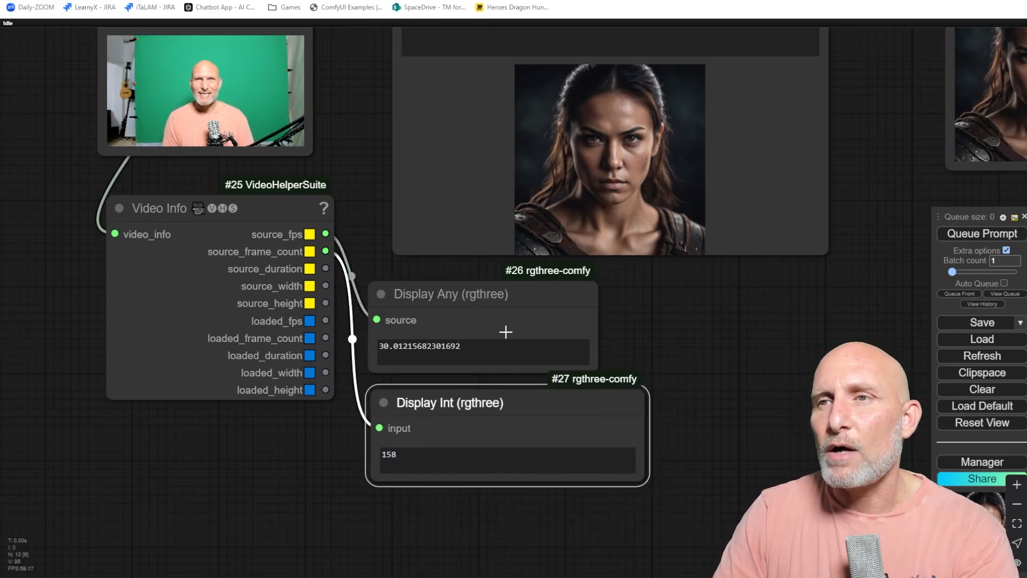
key("Delete")
left_click(469, 294)
key("Delete")
scroll(471, 382, "down", 3)
left_click_drag(464, 382, 484, 513)
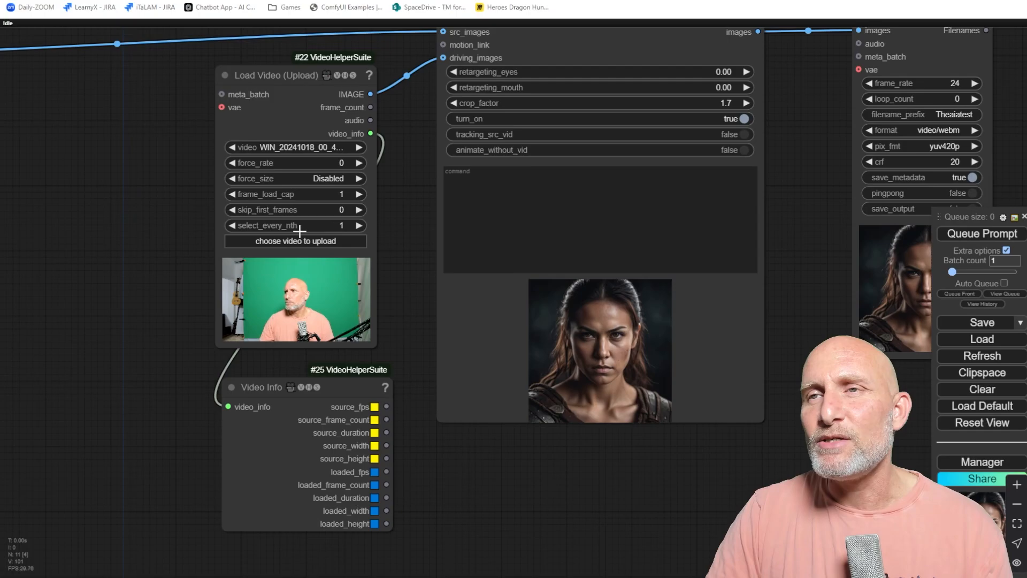
left_click(330, 392)
key("Delete")
Set the Video Combine frame_rate to 30.
left_click_drag(799, 61, 692, 127)
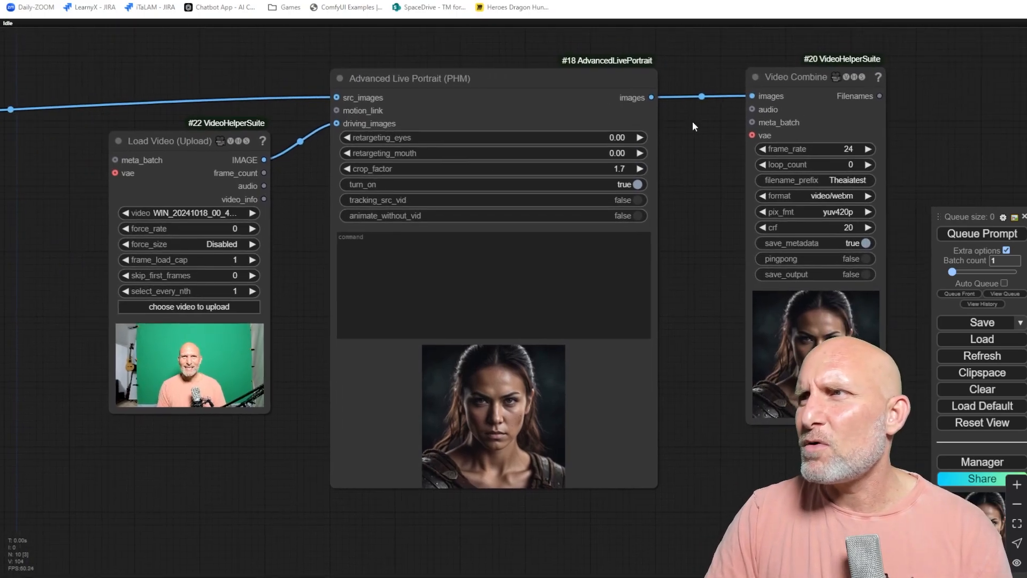
left_click(842, 149)
type("30")
key("Return")
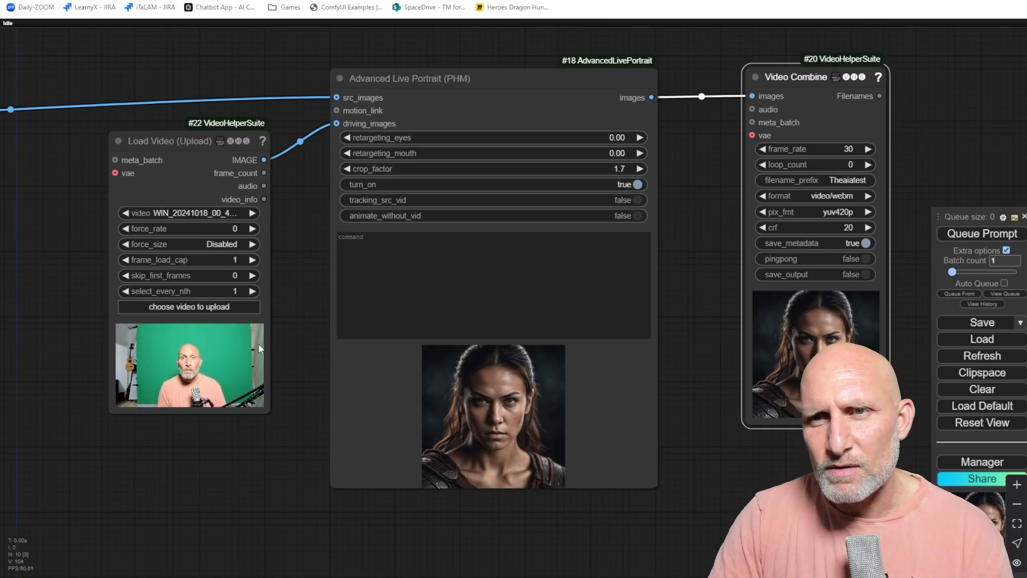
Add a Meta Batch Manager node connected to the Load Video meta_batch input and place it beside that node.
left_click_drag(210, 466, 429, 438)
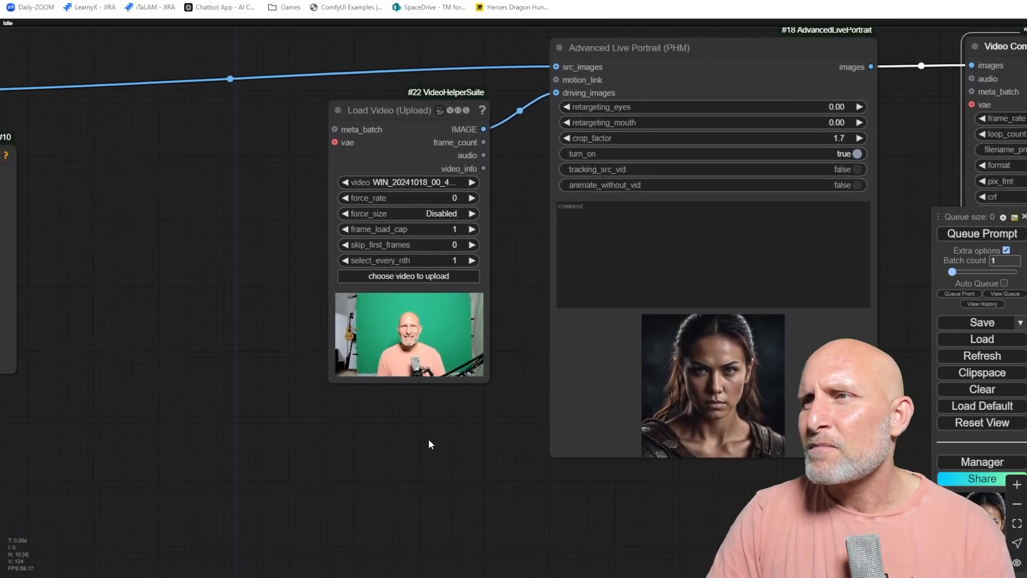
left_click(394, 349)
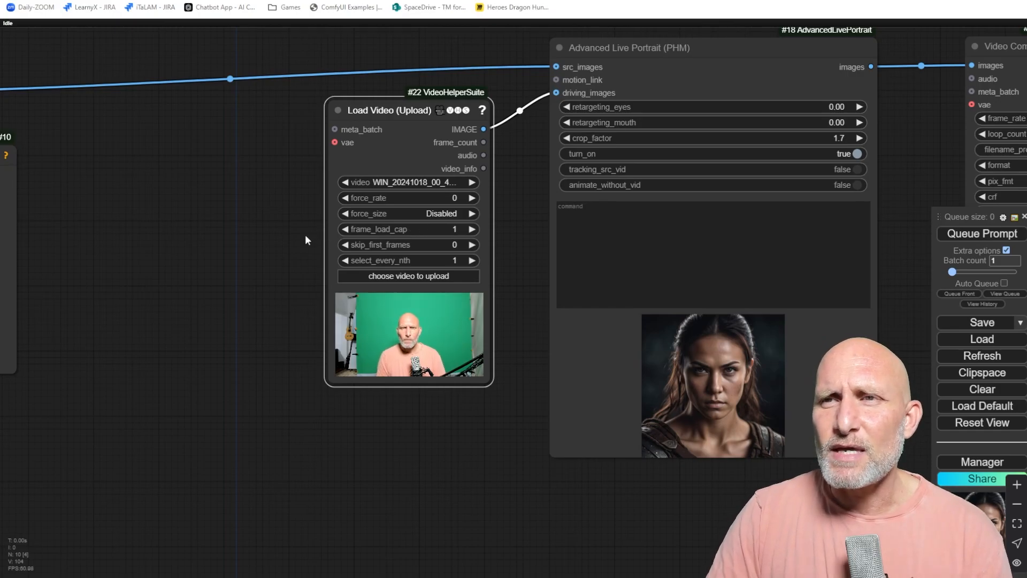
left_click_drag(334, 129, 200, 168)
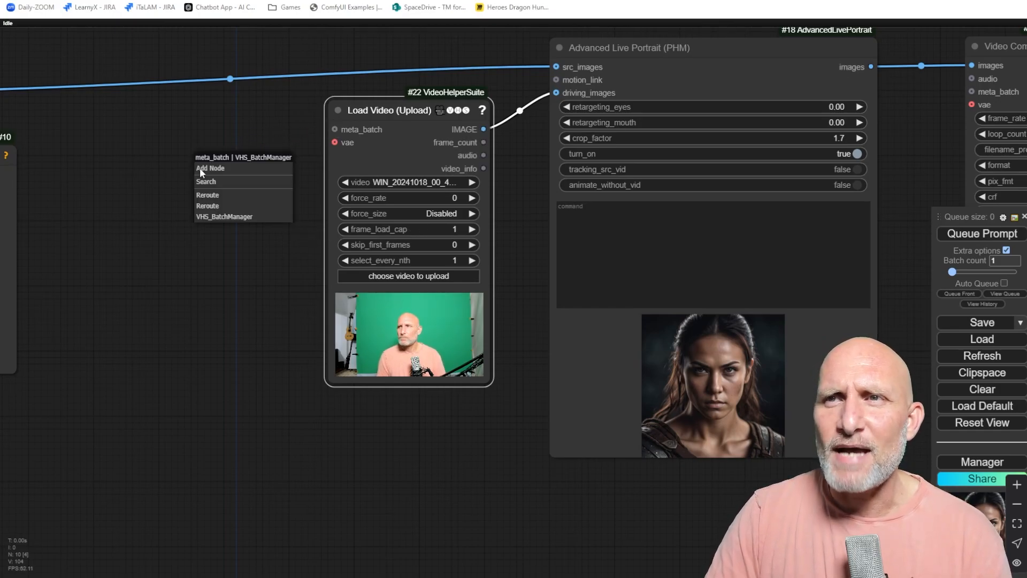
left_click(219, 217)
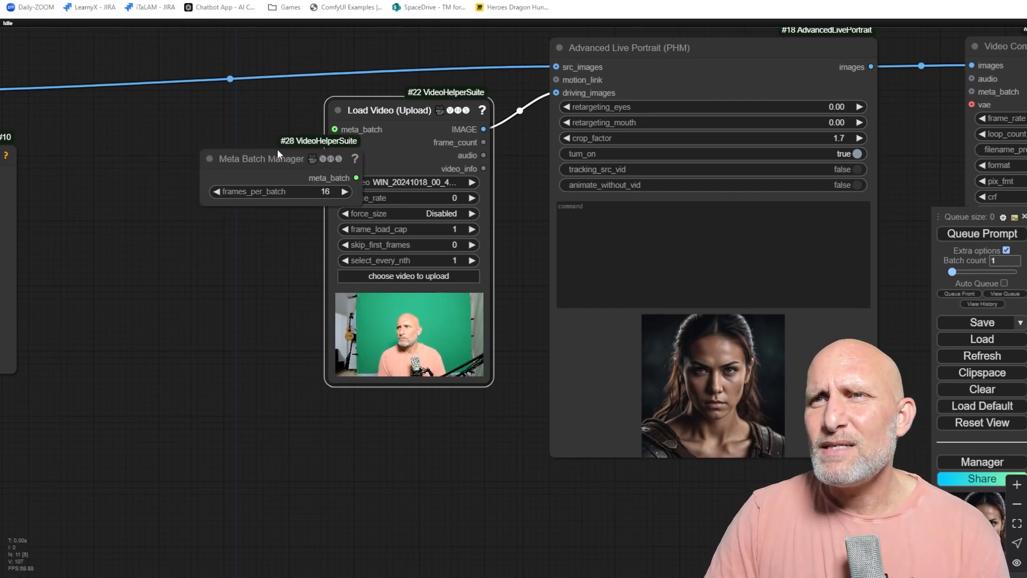
left_click_drag(277, 153, 147, 143)
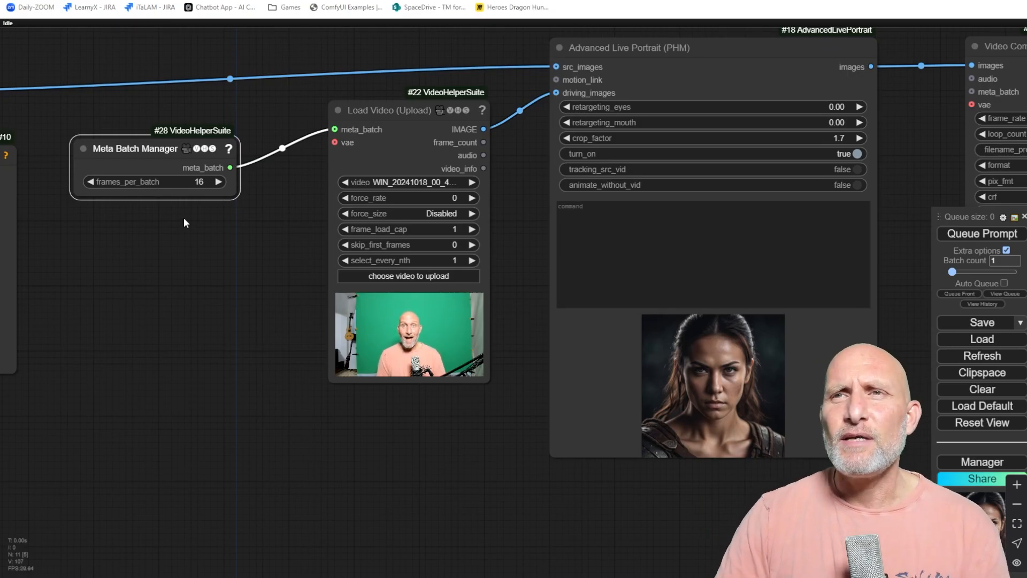
left_click(191, 182)
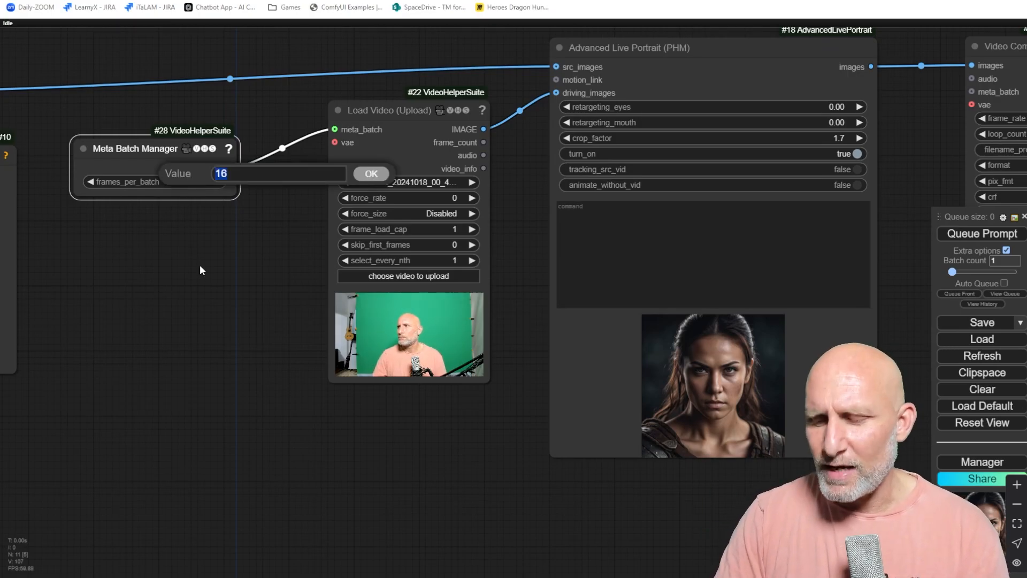
key("Right")
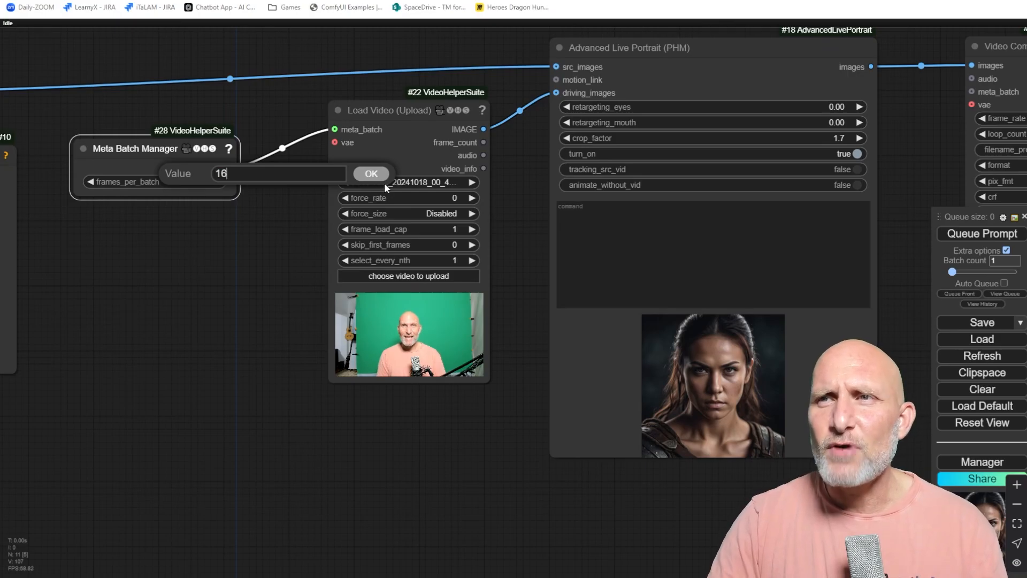
left_click(371, 176)
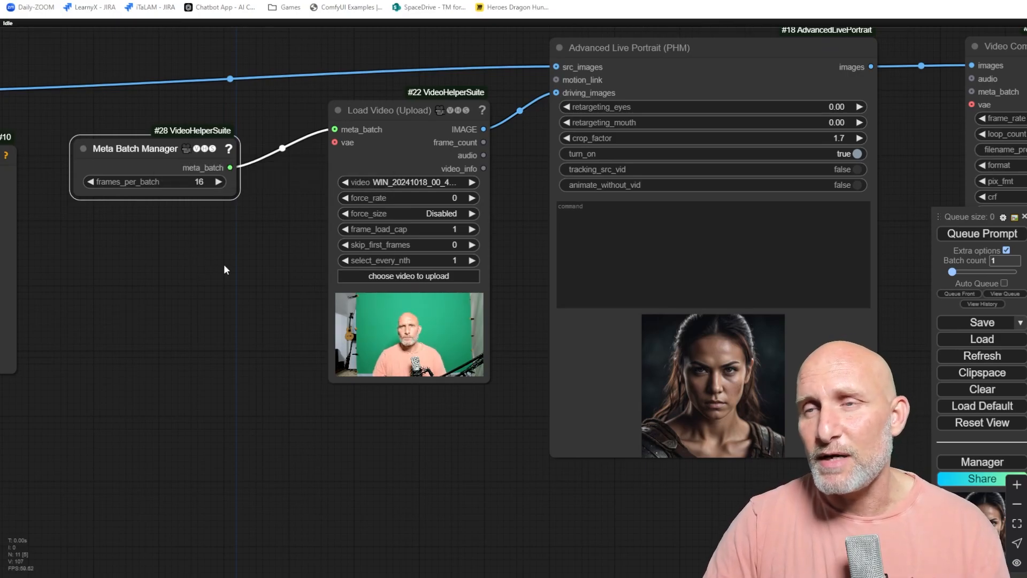
Set the Load Video frame_load_cap to 158.
left_click(431, 230)
type("158")
key("Return")
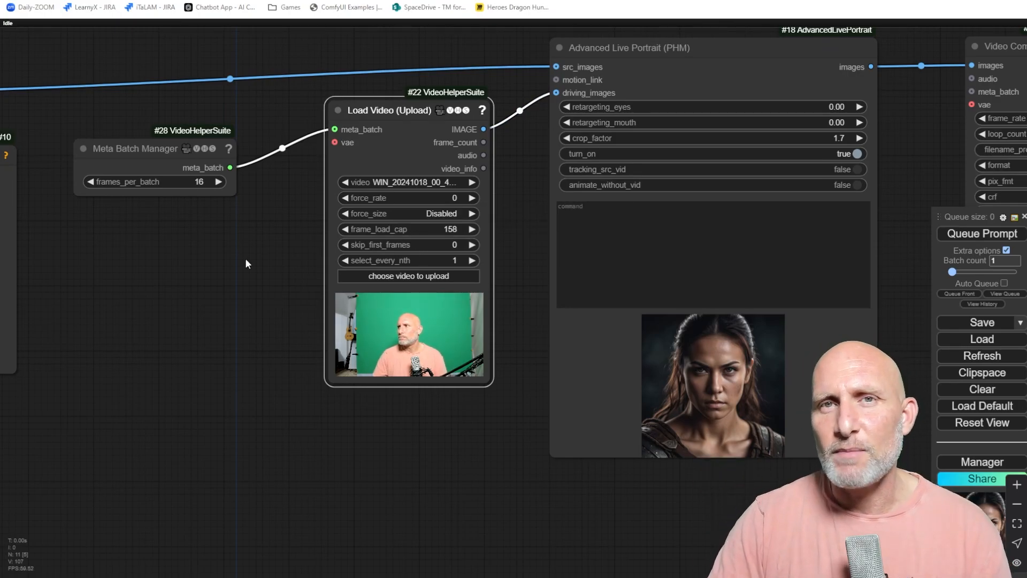
Connect the Meta Batch Manager meta_batch output to the Video Combine meta_batch input.
left_click_drag(328, 259, 236, 293)
scroll(236, 291, "down", 3)
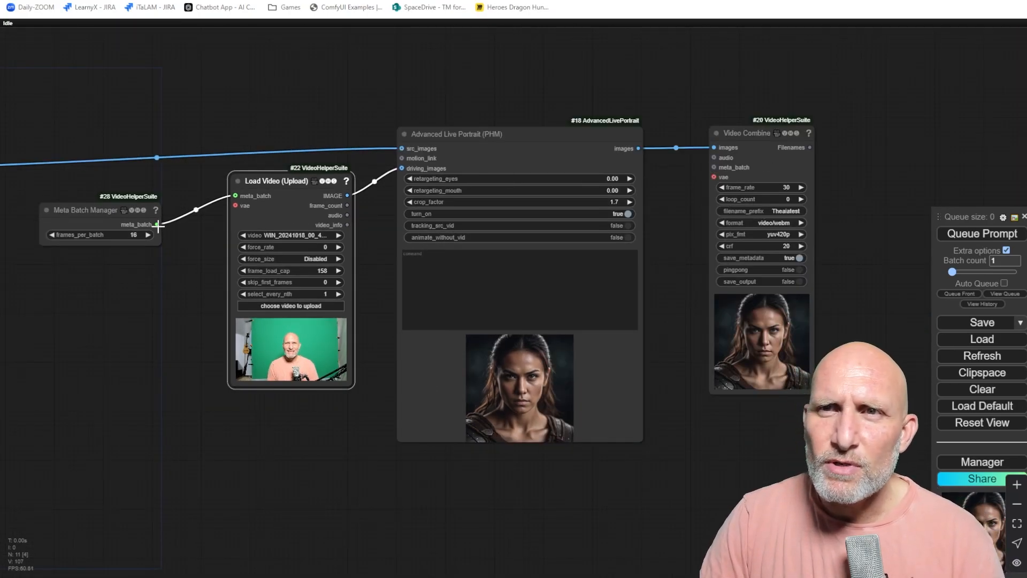
left_click_drag(157, 224, 714, 166)
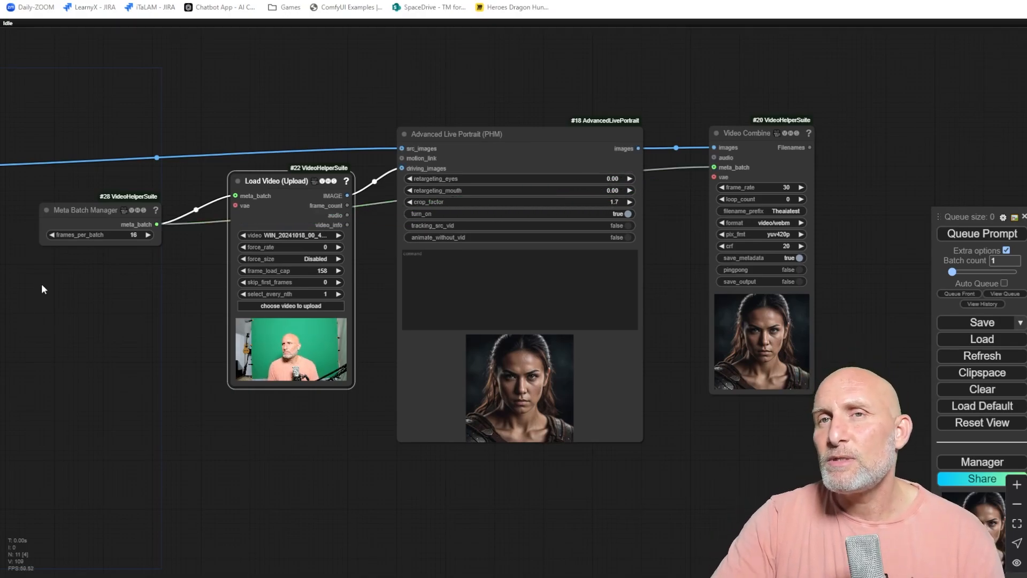
Queue the prompt to render the animated portrait.
scroll(41, 283, "up", 2)
scroll(824, 241, "up", 1)
scroll(861, 243, "down", 1)
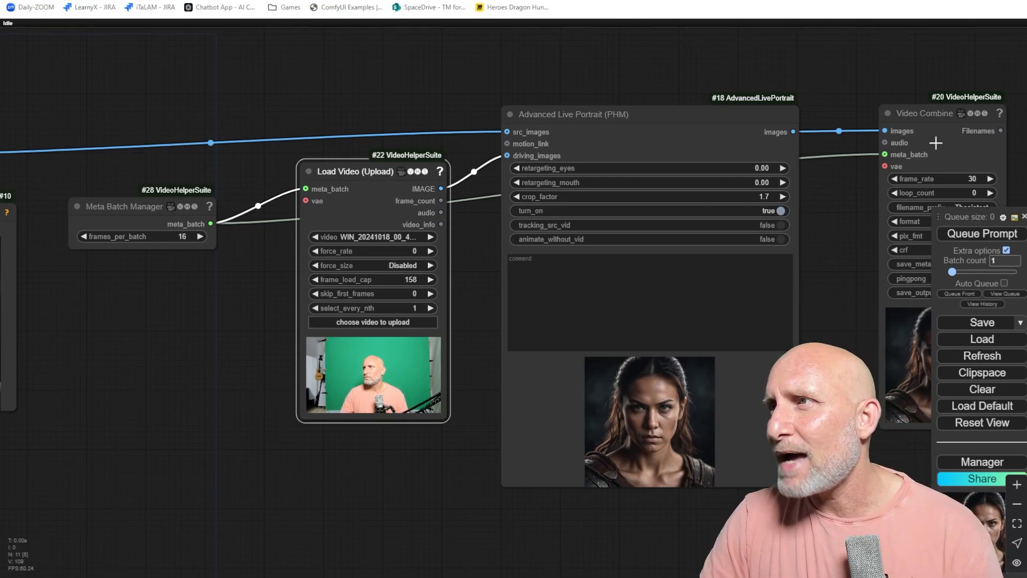
left_click_drag(903, 76, 729, 52)
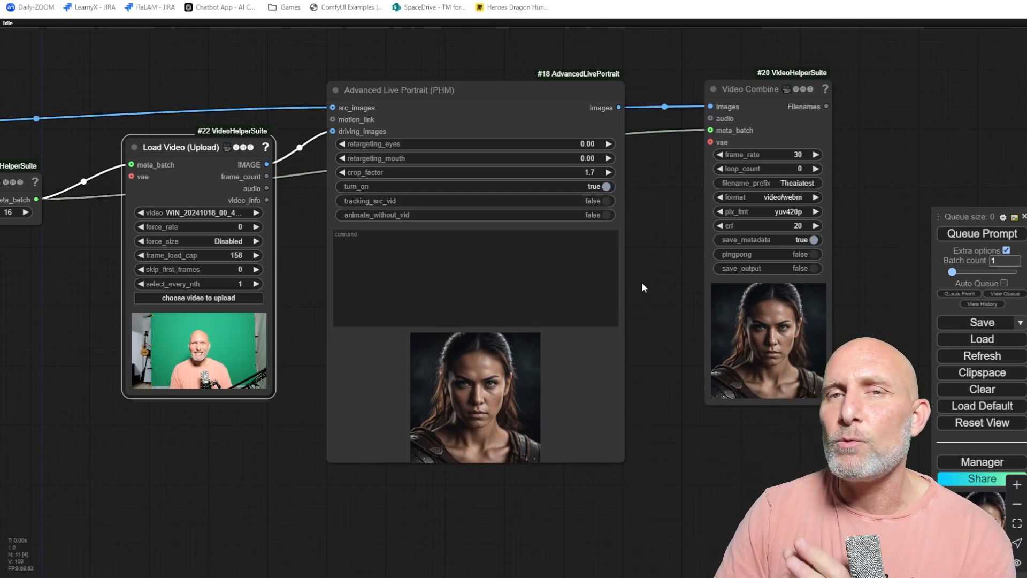
left_click_drag(399, 73, 608, 78)
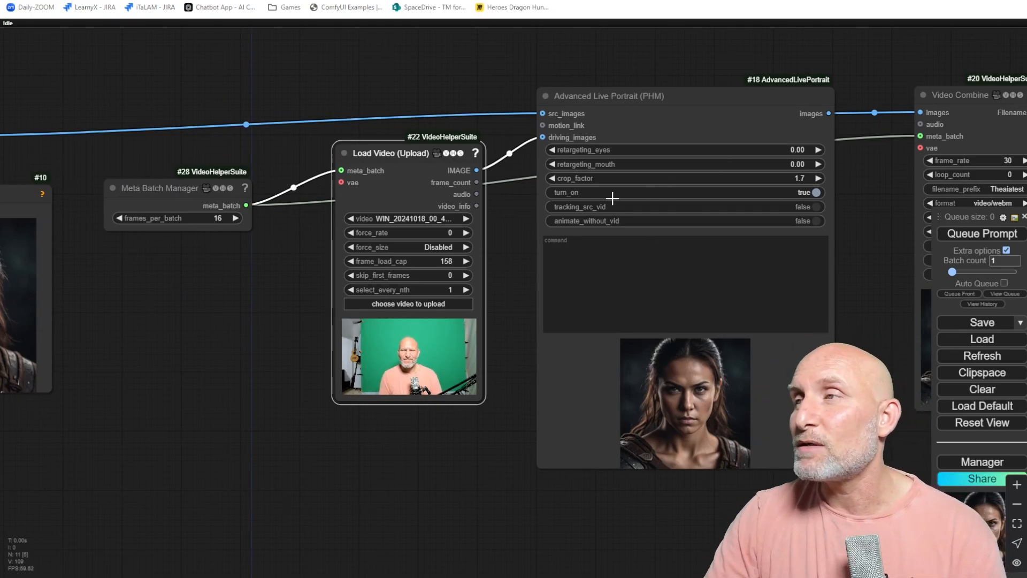
left_click(659, 258)
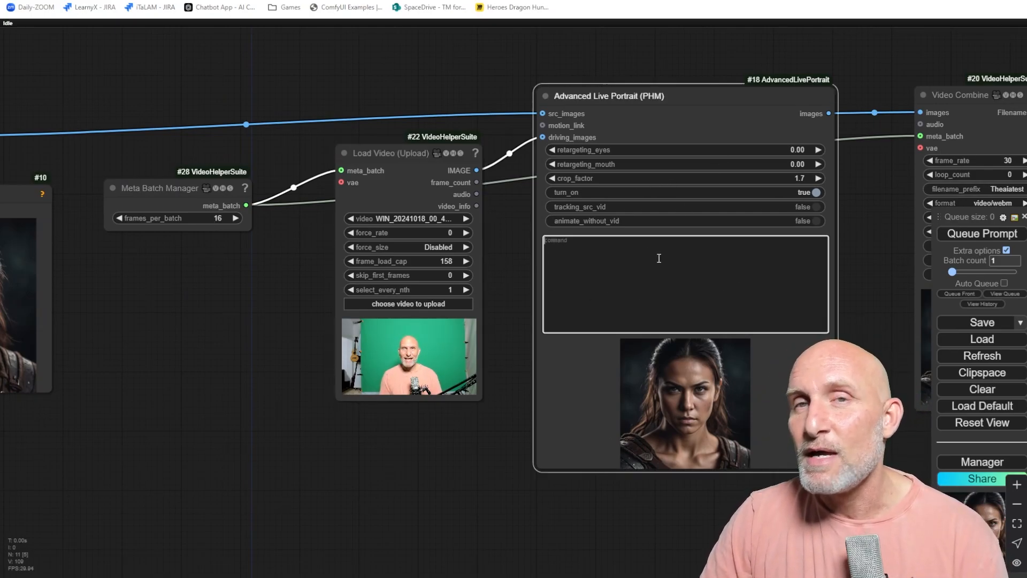
left_click_drag(867, 215, 771, 217)
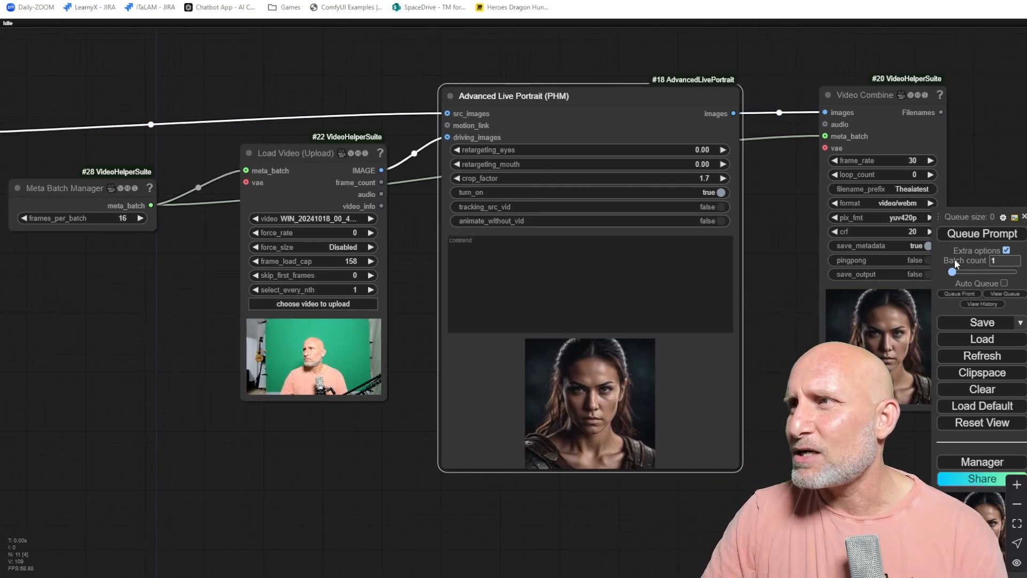
left_click(983, 235)
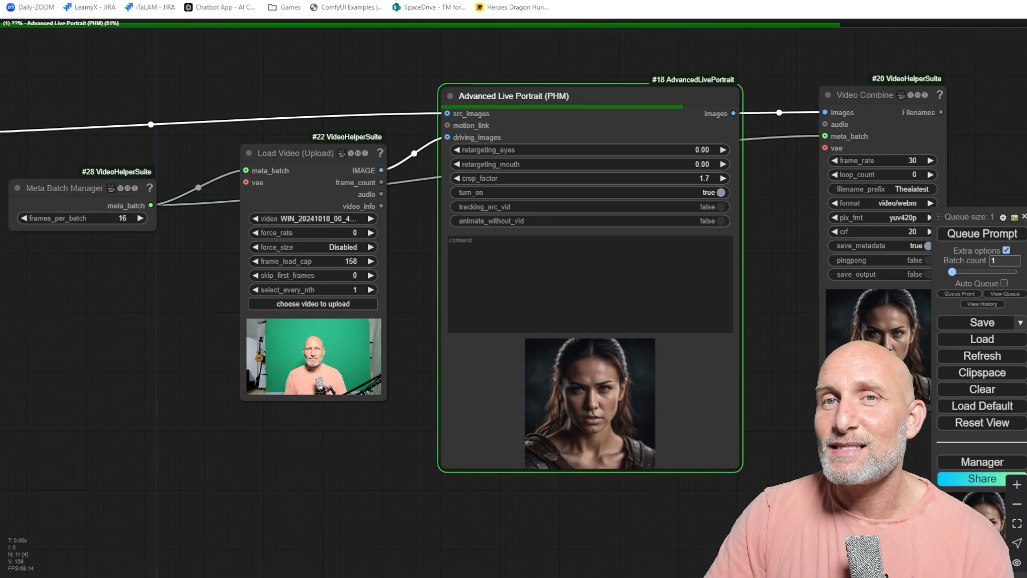
Examine the animated result in the Video Combine preview.
left_click_drag(296, 458, 122, 406)
scroll(667, 467, "up", 8)
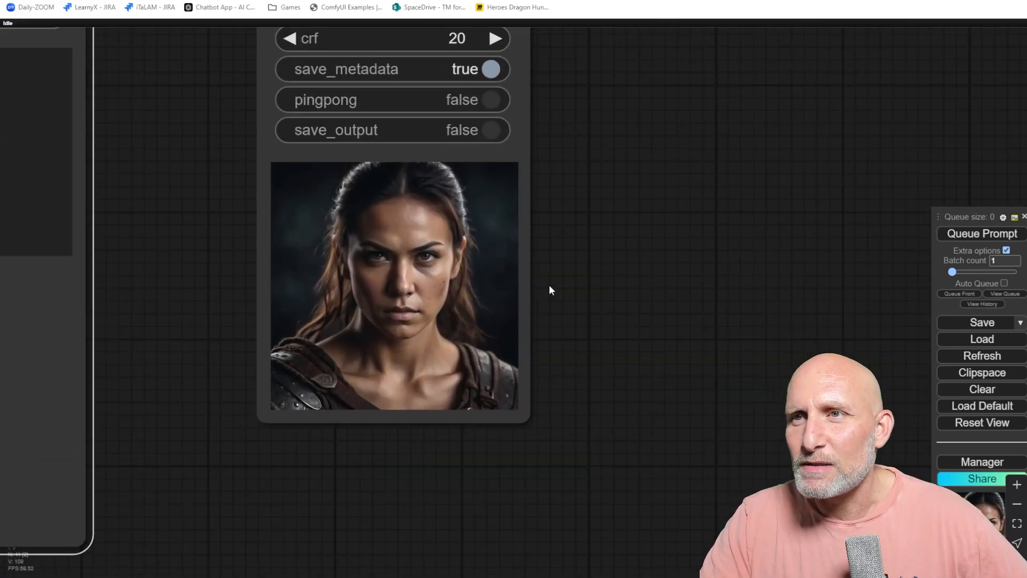
scroll(552, 252, "up", 4)
scroll(626, 275, "down", 4)
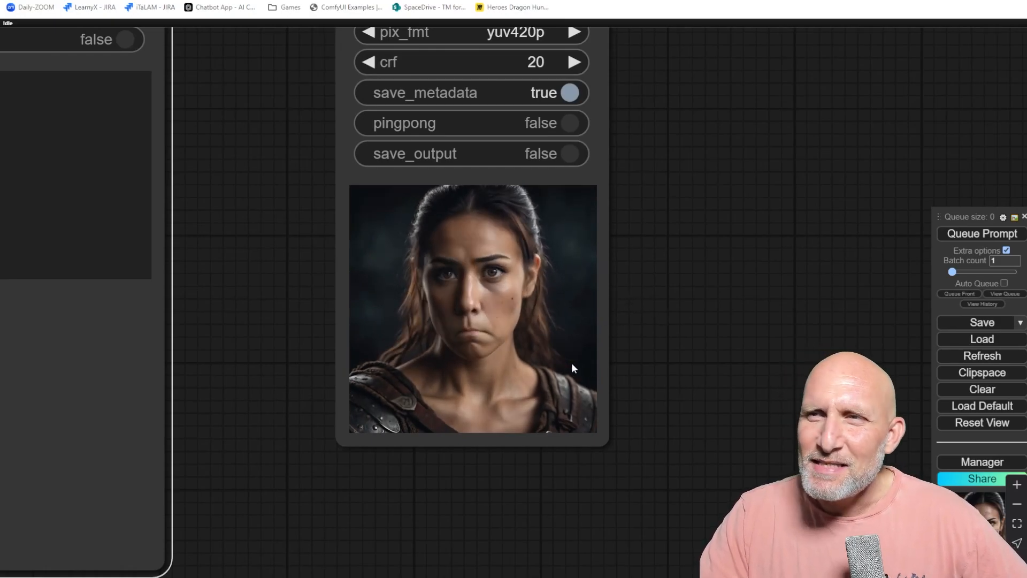
scroll(550, 328, "down", 3)
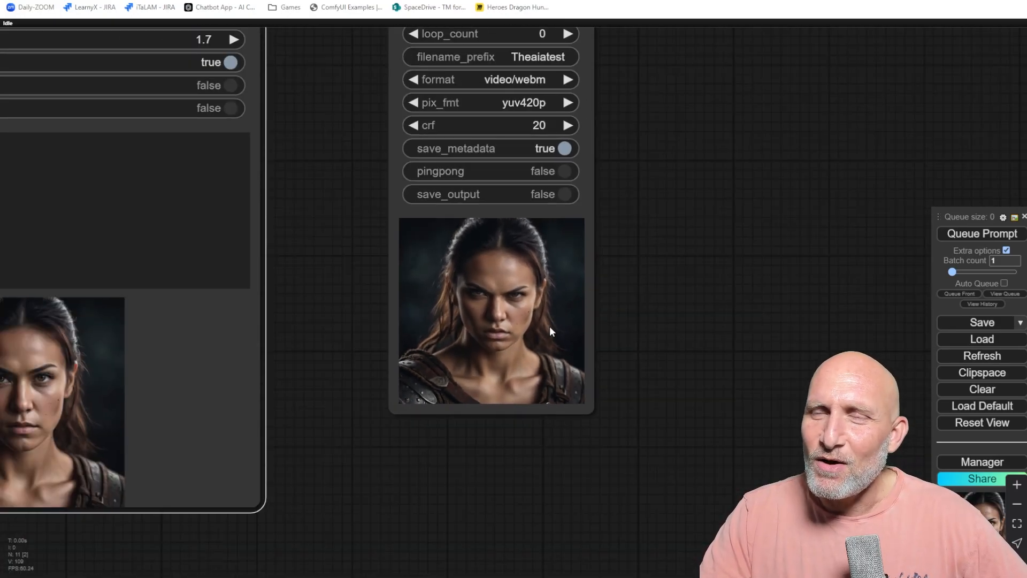
scroll(535, 323, "down", 2)
scroll(551, 310, "down", 2)
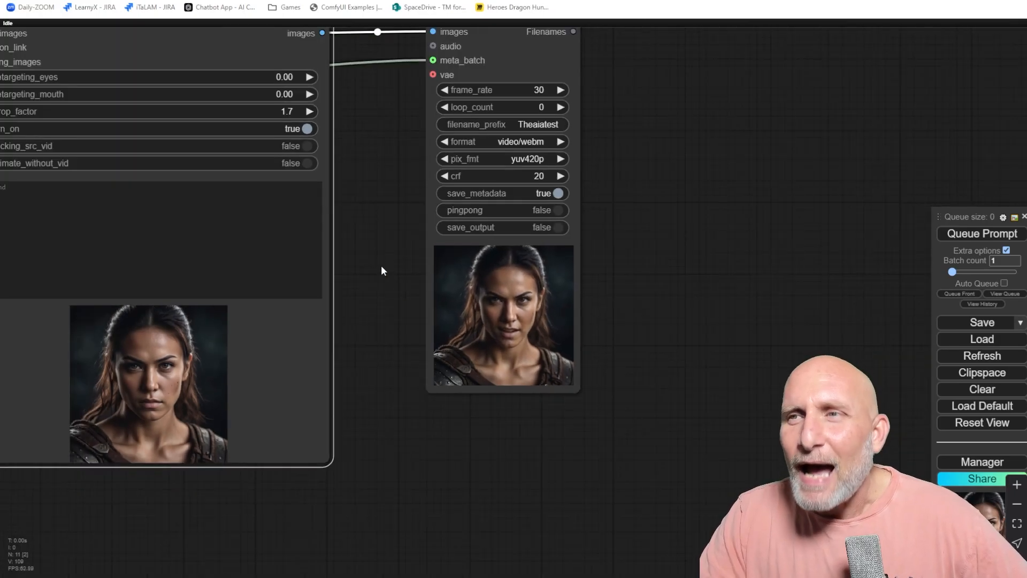
scroll(513, 265, "down", 3)
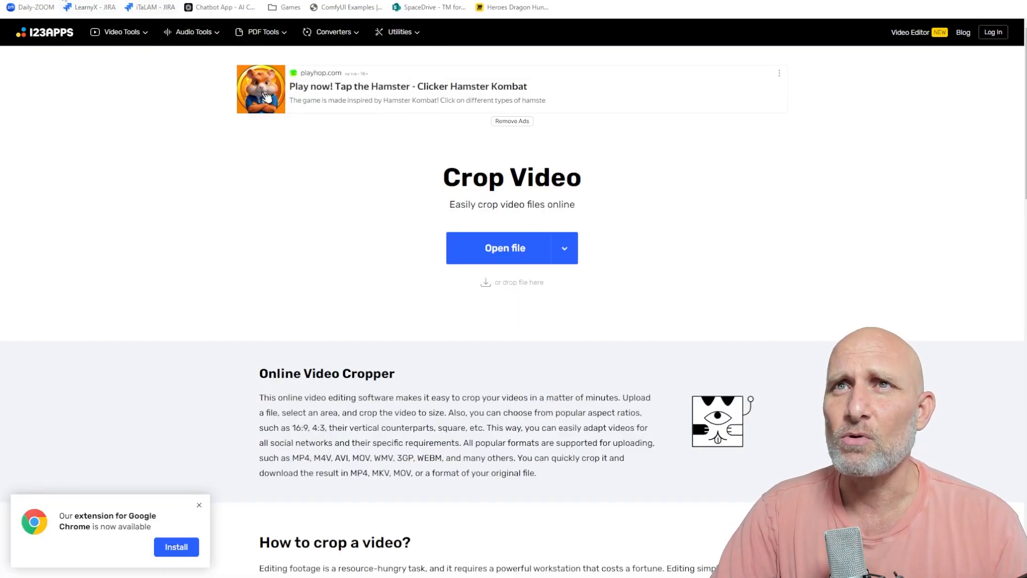
Switch to the 123apps Crop Video tool and open the webcam video WIN_20241018_00_42_26_Pro.mp4.
mouse_move(209, 48)
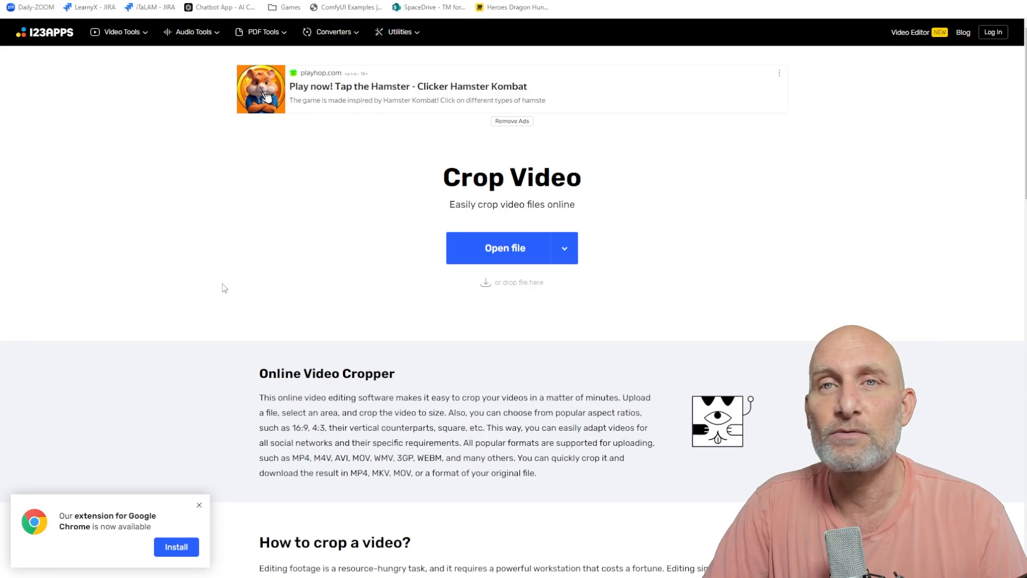
left_click(507, 253)
double_click(637, 473)
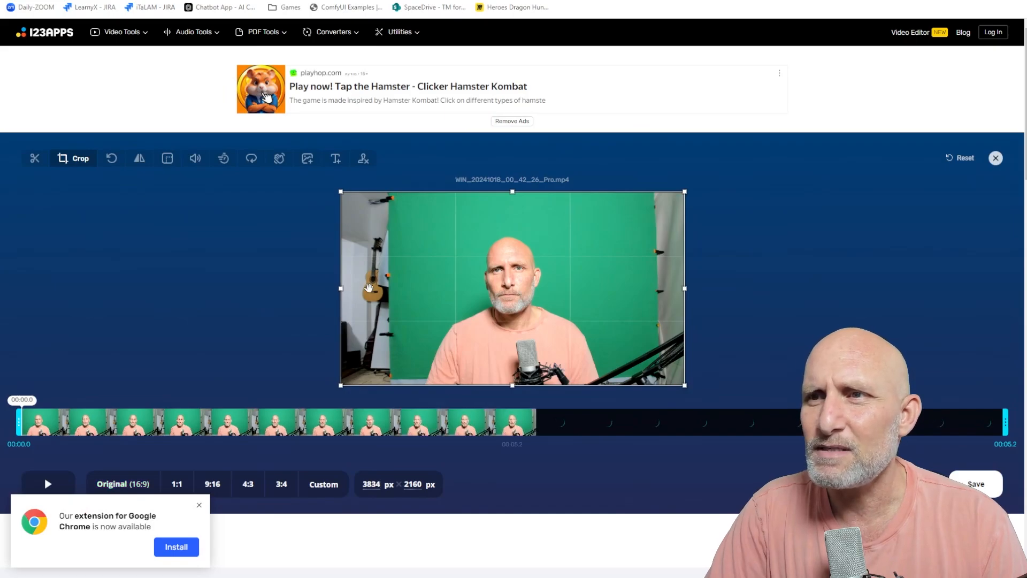
Crop the video to about 1458 × 1386 px around the face and save it.
left_click_drag(340, 278, 445, 278)
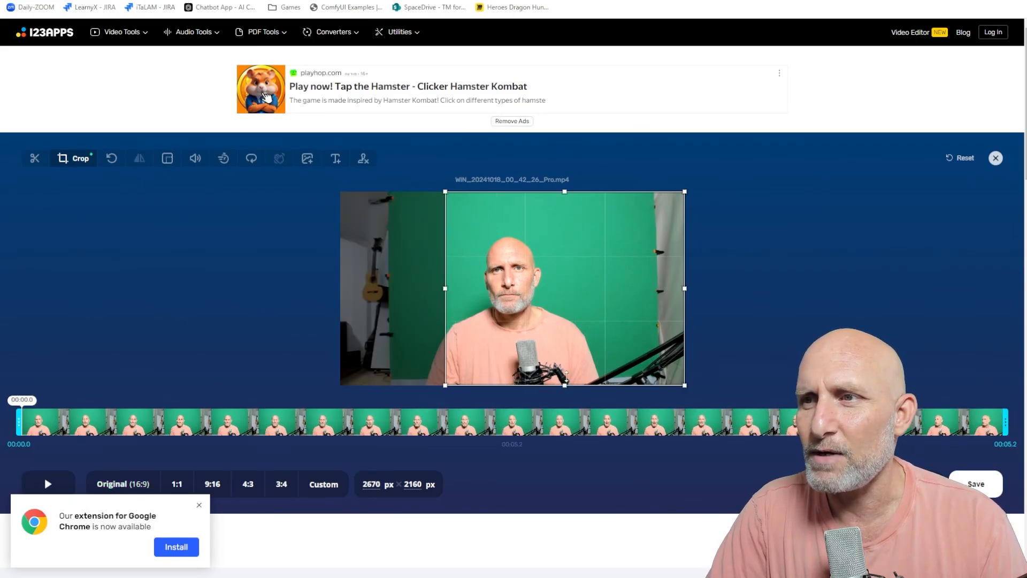
left_click_drag(566, 377, 573, 340)
left_click_drag(686, 266, 570, 268)
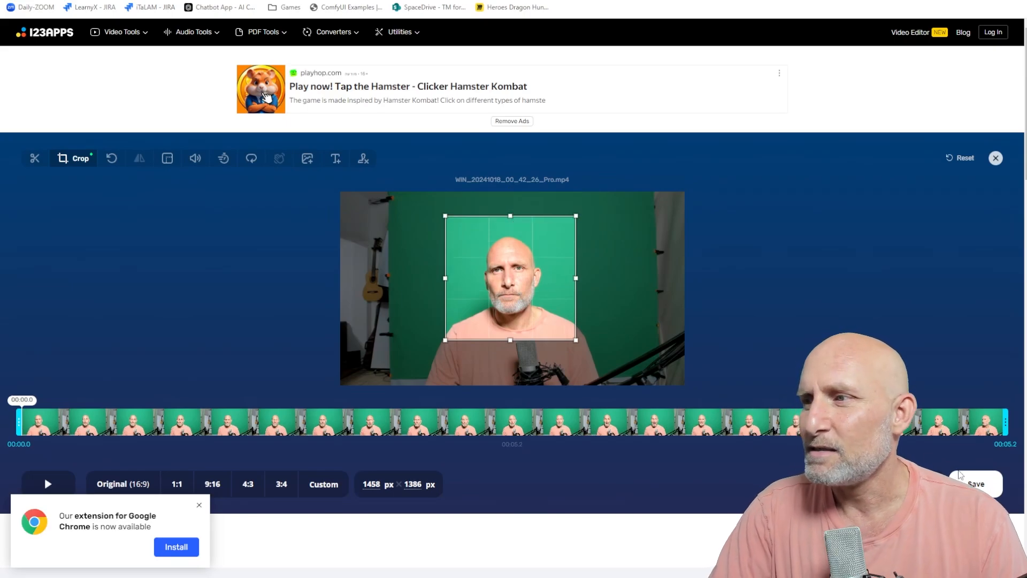
left_click(976, 483)
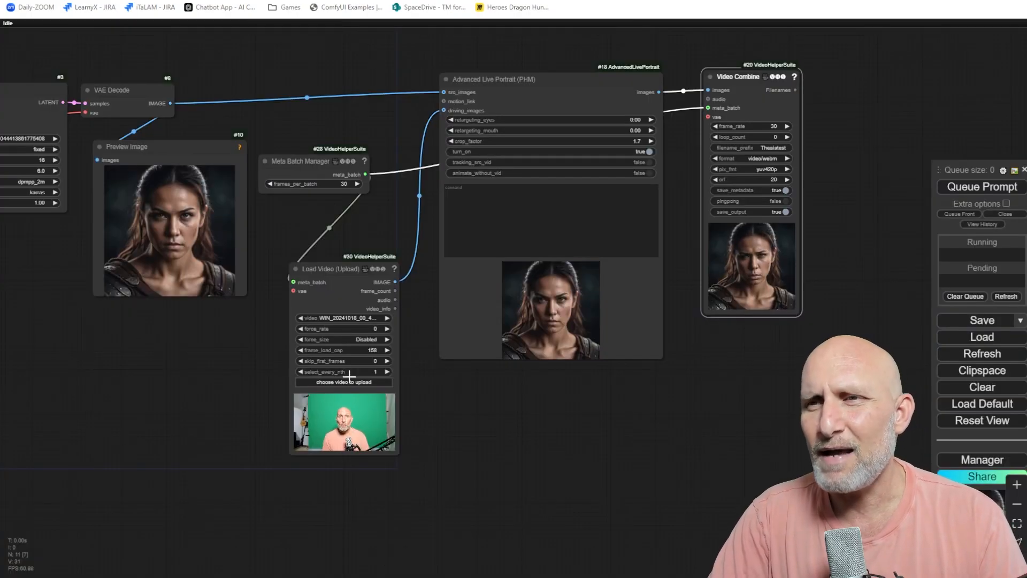
Load the cropped video WIN_20241018_00_42_26_Pro (online-video-cutter.com).mp4 from Downloads into the Load Video node.
left_click(346, 383)
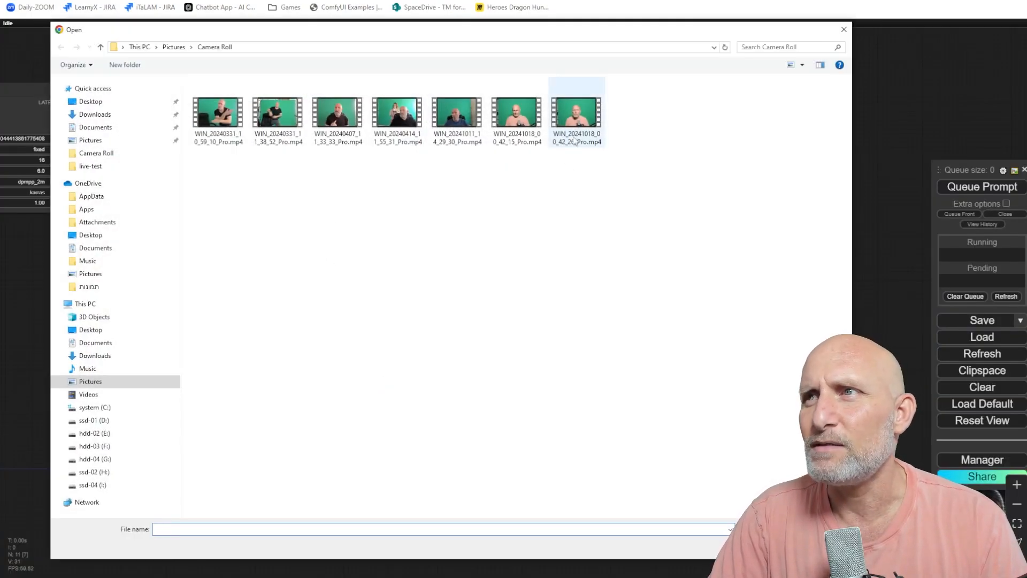
left_click(99, 117)
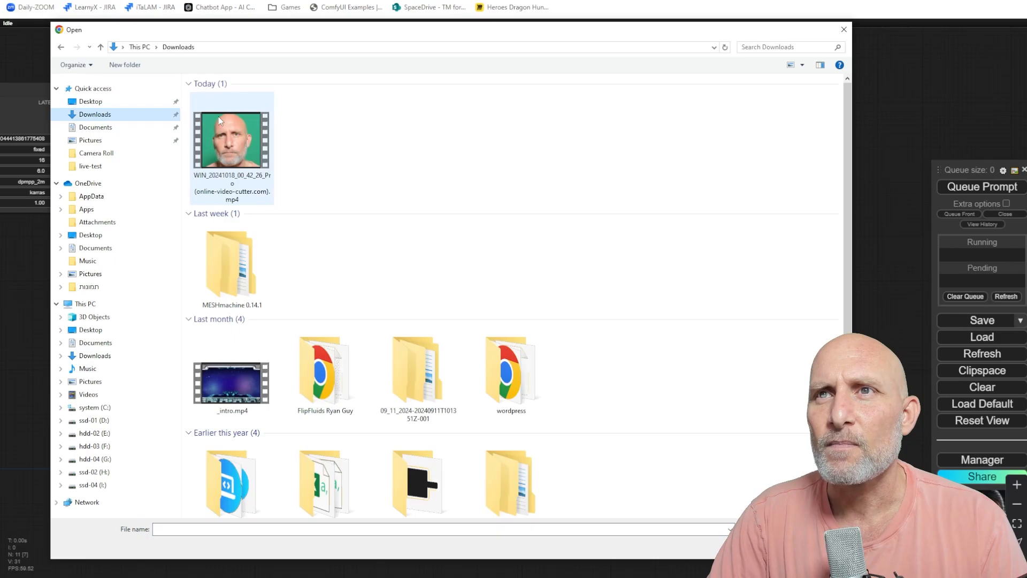
double_click(230, 140)
Queue the prompt to render the portrait animation with the cropped driving video.
scroll(325, 450, "up", 7)
left_click_drag(501, 438, 491, 374)
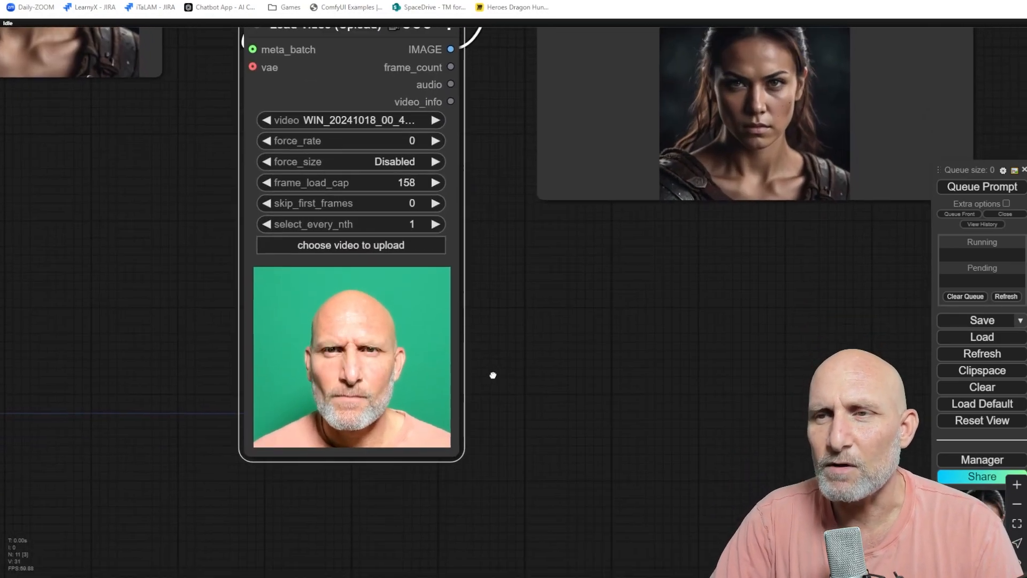
scroll(492, 377, "down", 6)
left_click_drag(647, 360, 544, 428)
left_click(982, 187)
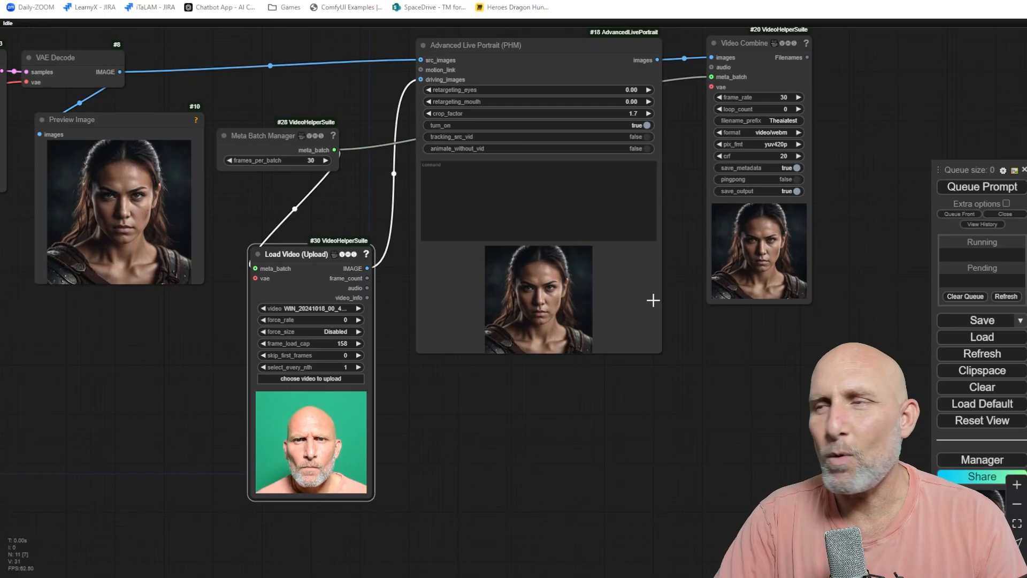
Examine the animated result in the Video Combine preview alongside the driving video preview.
scroll(786, 279, "up", 8)
left_click_drag(862, 129, 624, 294)
scroll(631, 324, "up", 5)
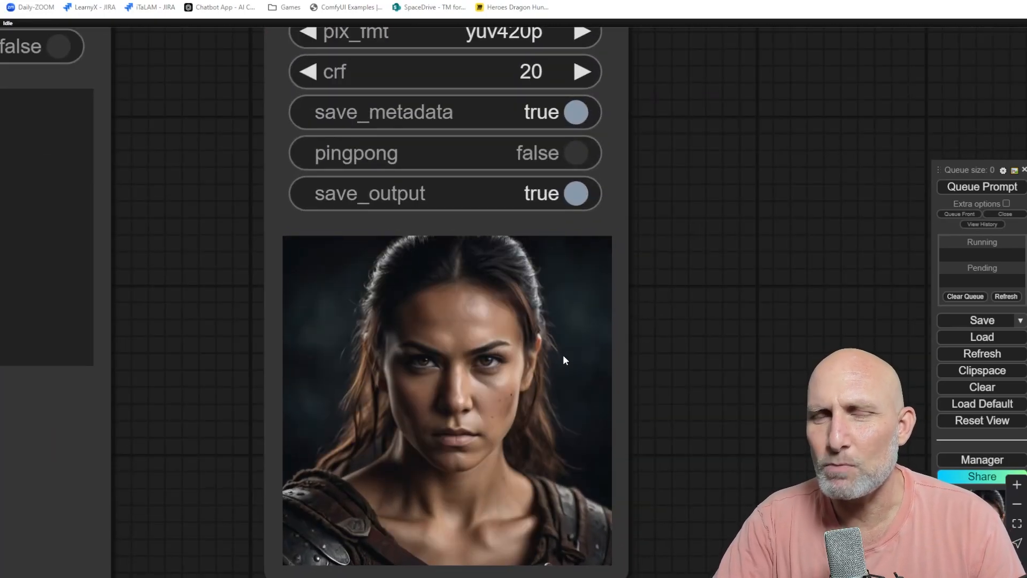
scroll(573, 377, "down", 3)
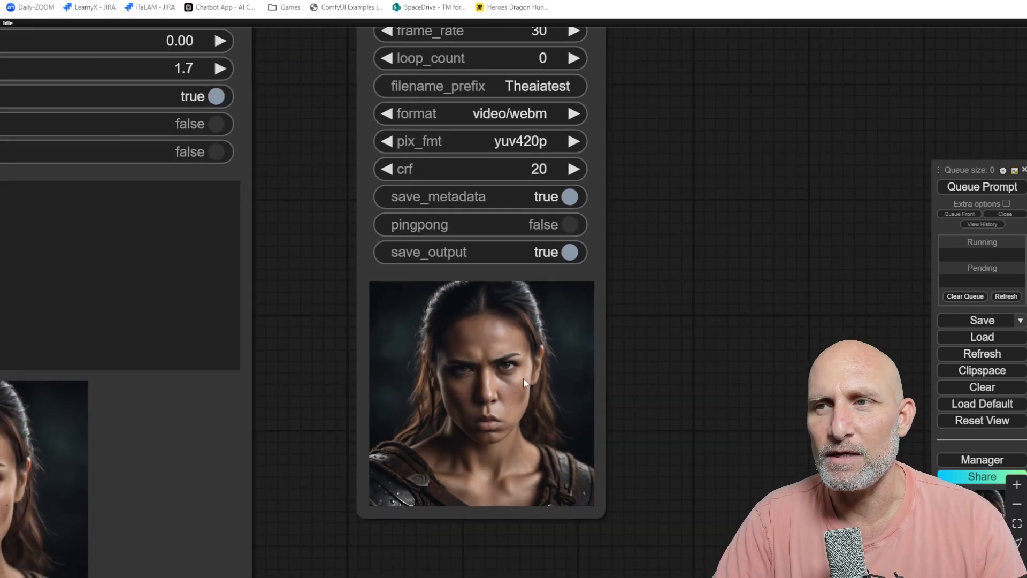
scroll(523, 378, "down", 2)
left_click_drag(368, 386, 523, 277)
scroll(523, 277, "down", 3)
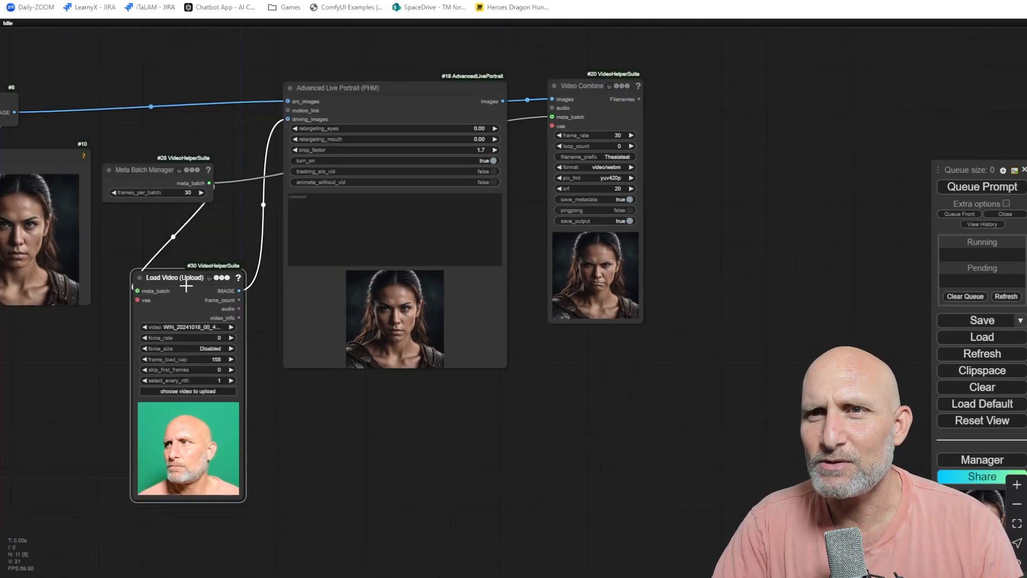
left_click_drag(182, 279, 701, 103)
scroll(680, 260, "up", 3)
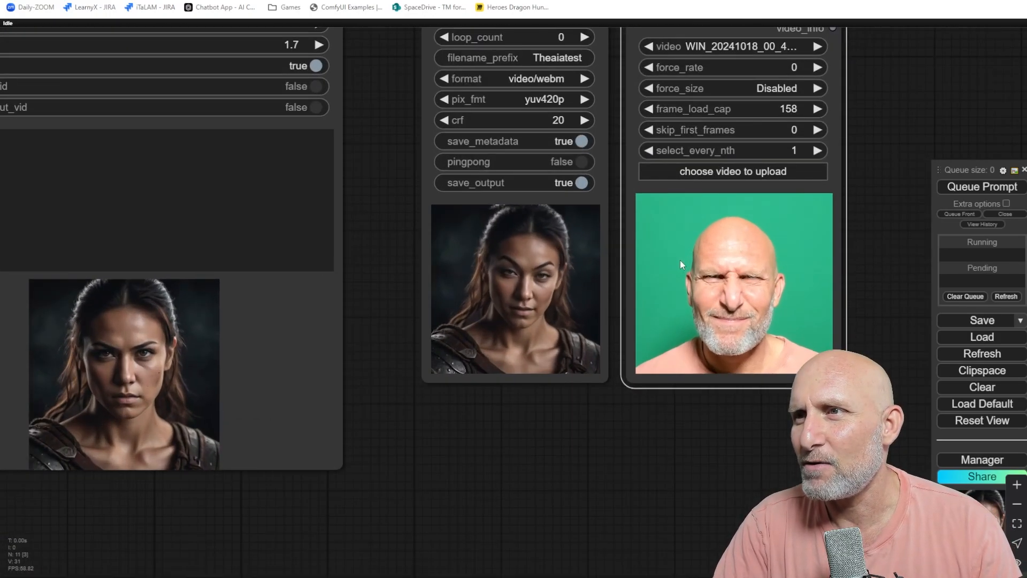
scroll(588, 329, "up", 2)
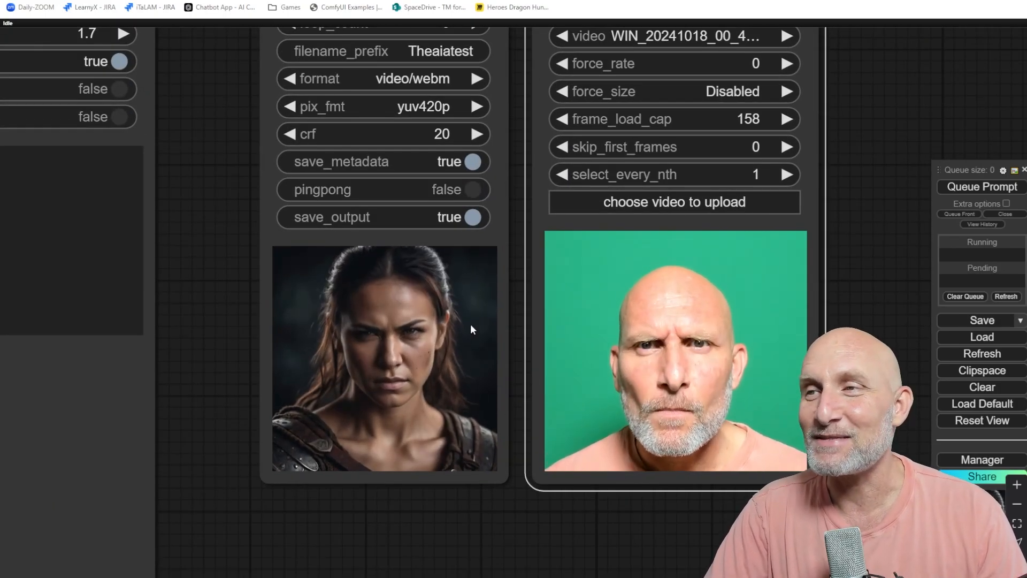
scroll(455, 321, "down", 5)
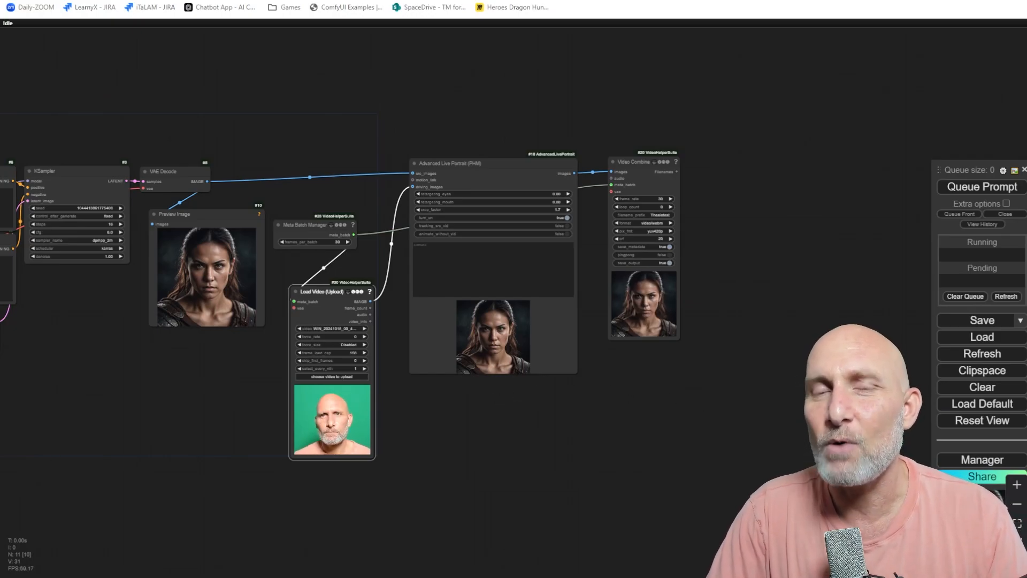
Change the positive prompt's subject from a warrior to an alien creature and queue the prompt.
left_click_drag(187, 330, 669, 355)
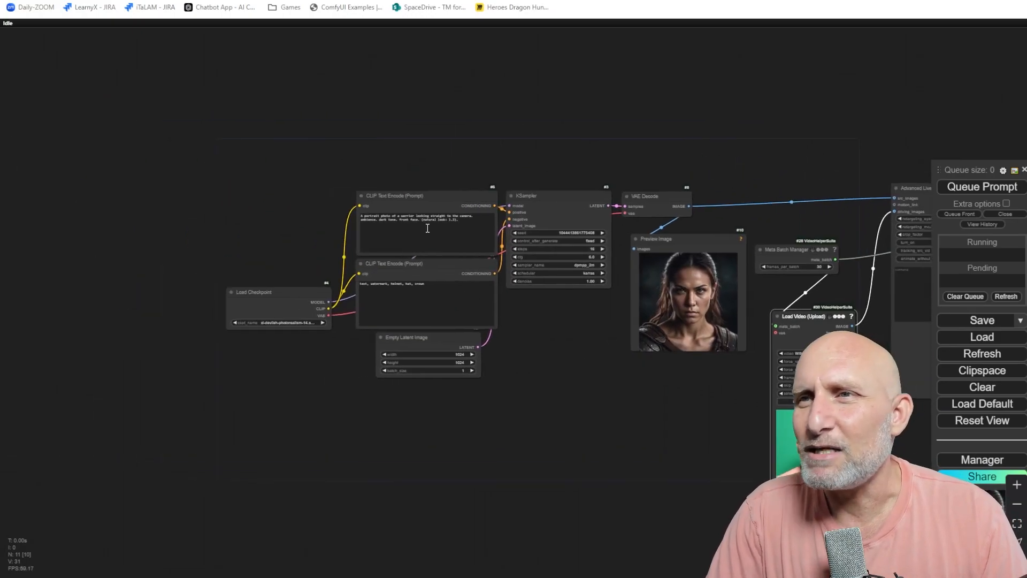
scroll(423, 236, "up", 10)
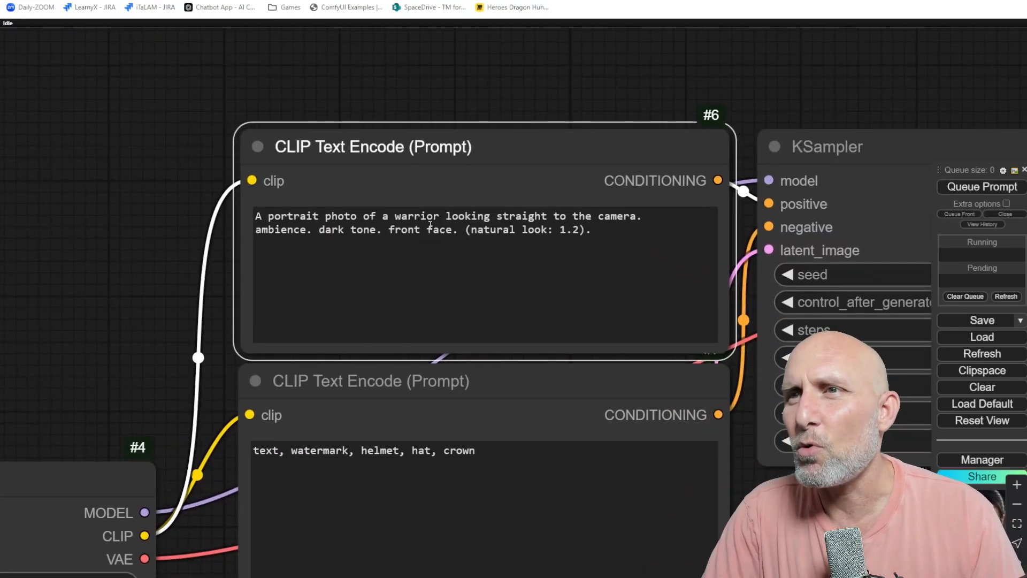
double_click(419, 217)
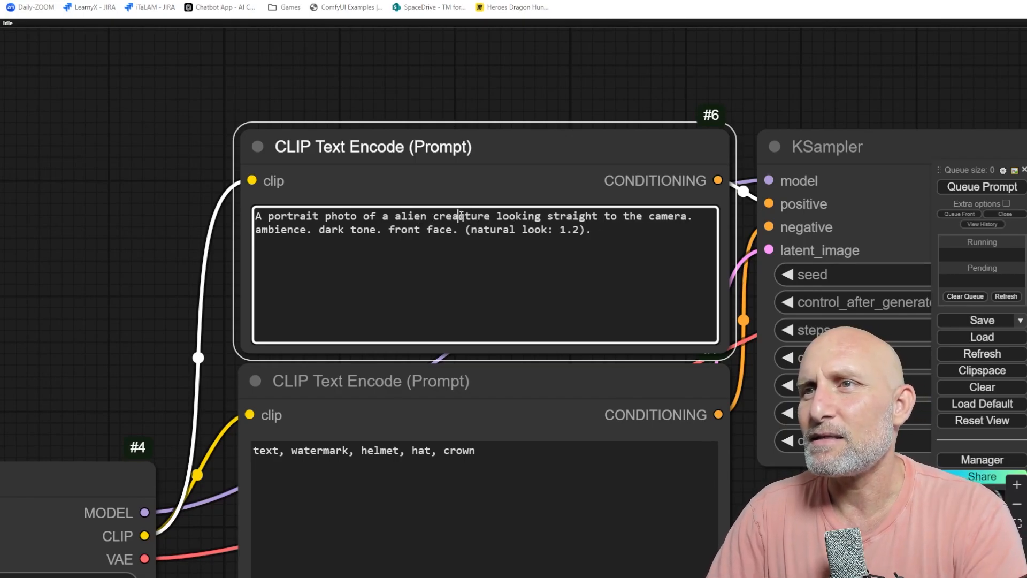
left_click(982, 187)
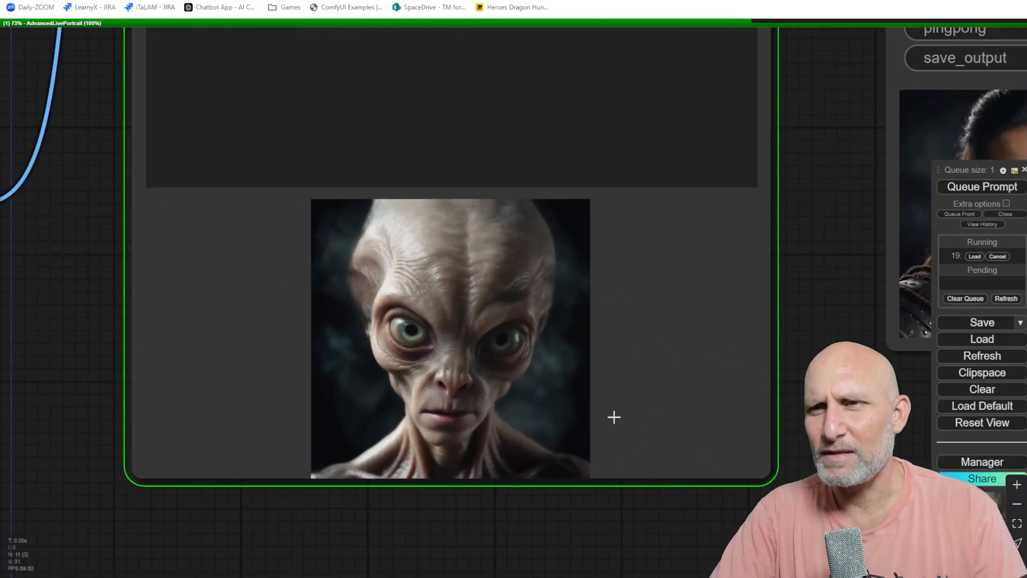
Watch the alien portrait being processed by the Advanced Live Portrait node.
scroll(589, 417, "down", 4)
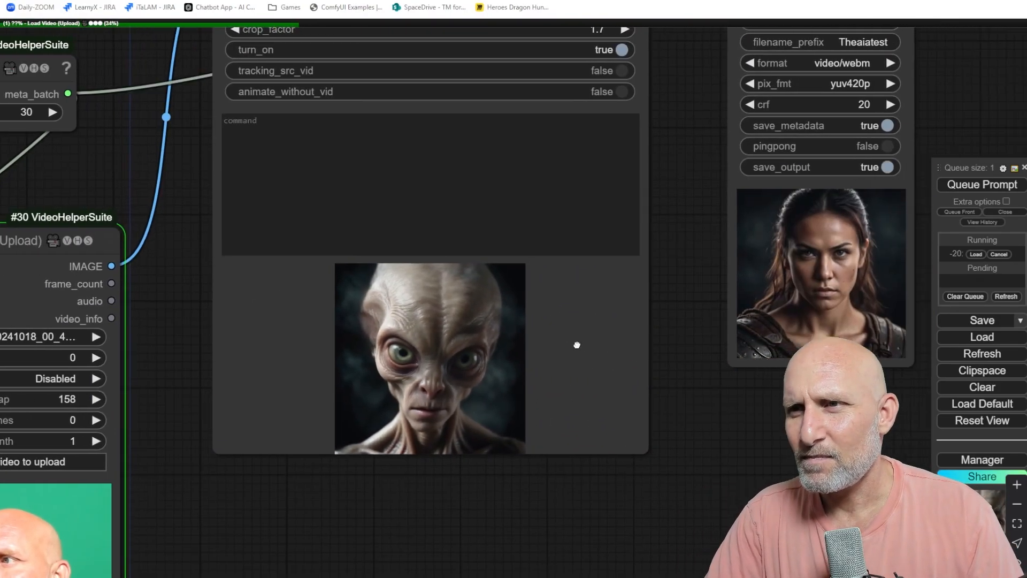
left_click_drag(577, 344, 538, 343)
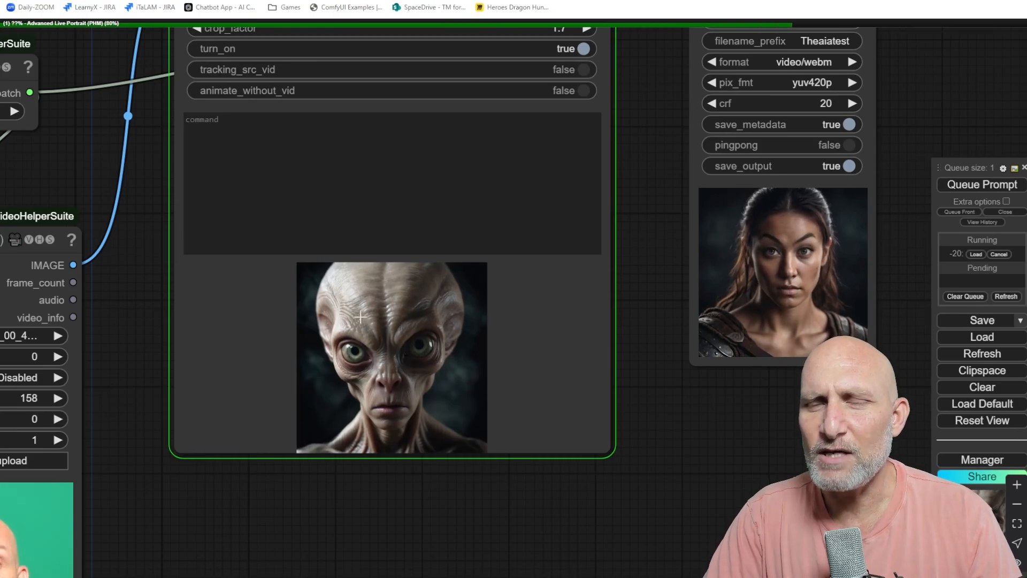
scroll(441, 412, "down", 3)
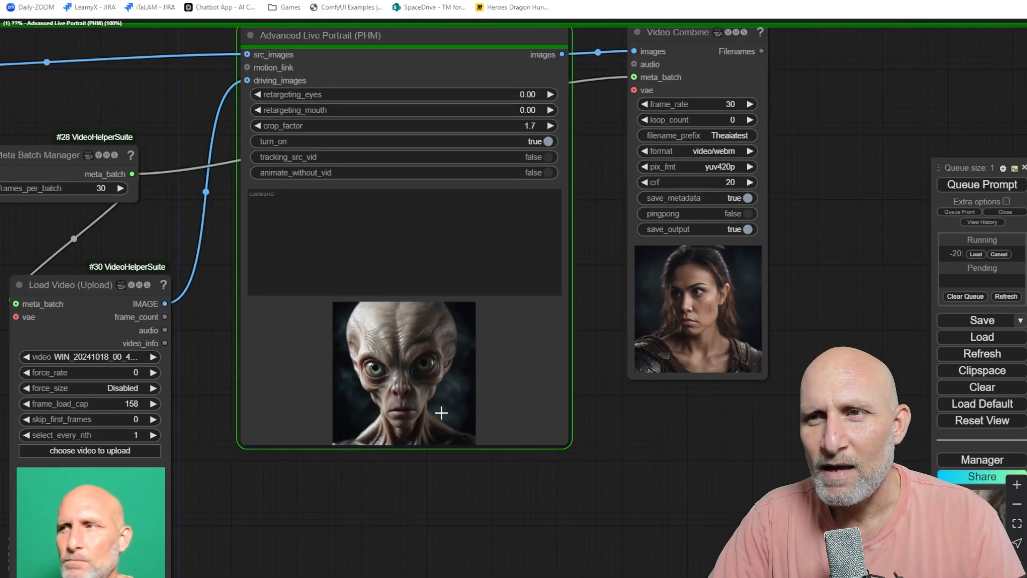